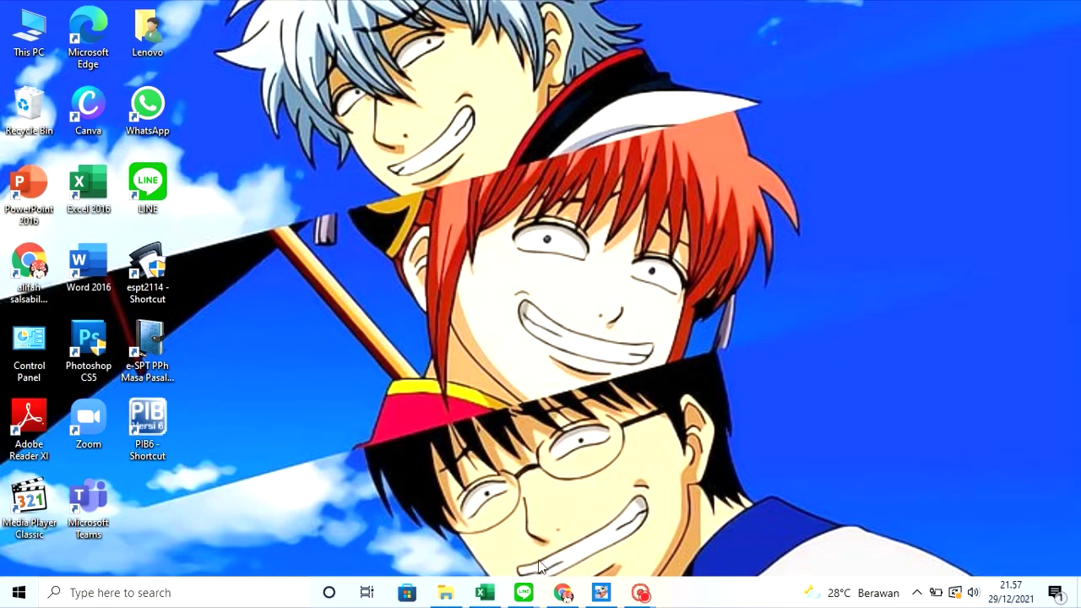
Switch to the Excel workbook Latihan untuk youtube_SPT MASA Januari and look over its Data and Kertas kerja sheets
mouse_move(484, 592)
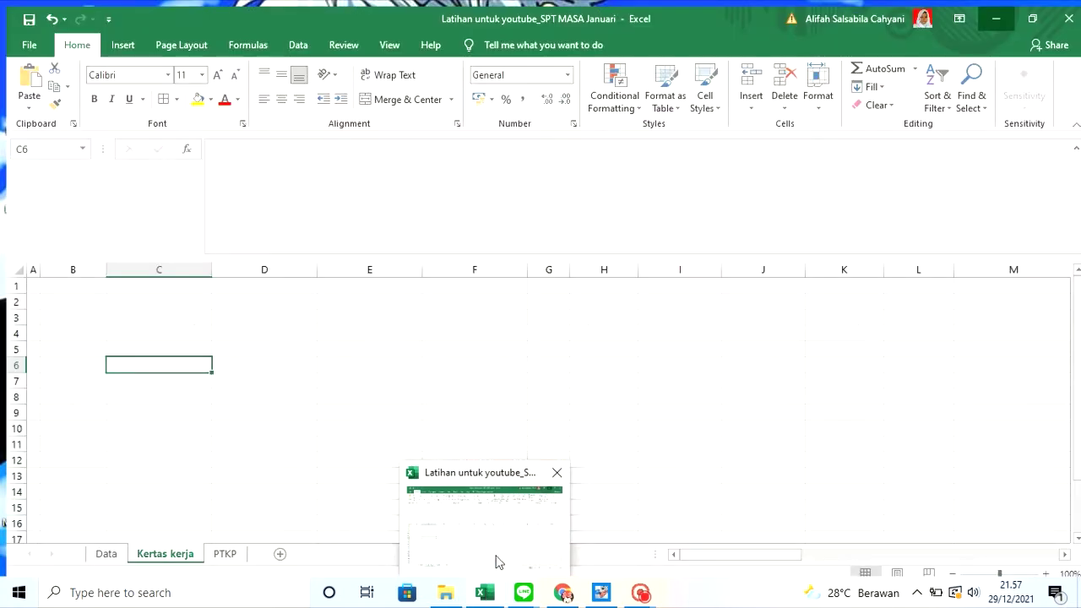
left_click(499, 562)
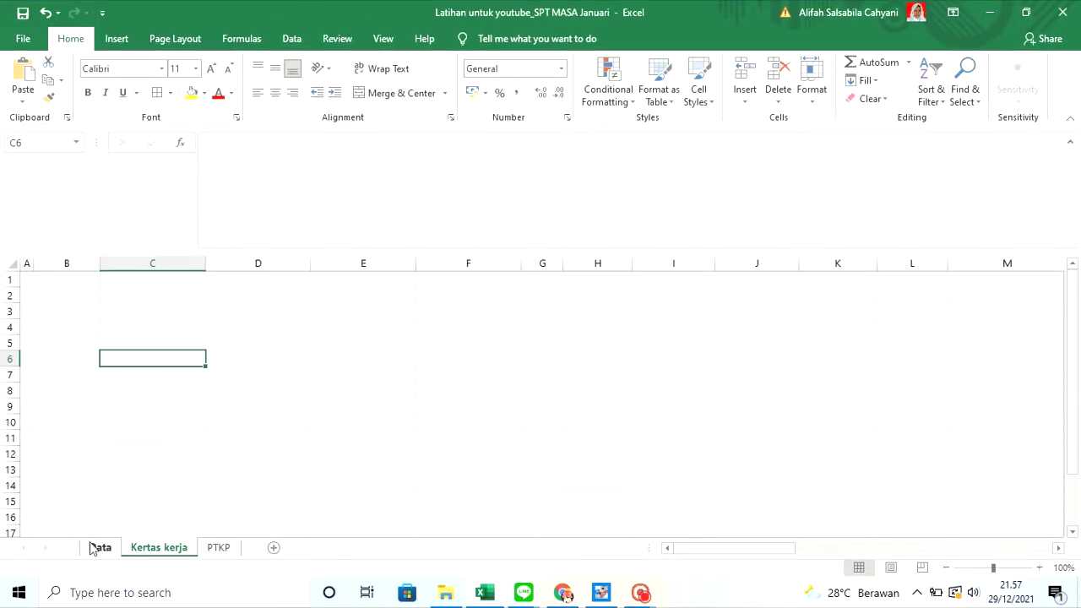
left_click(99, 546)
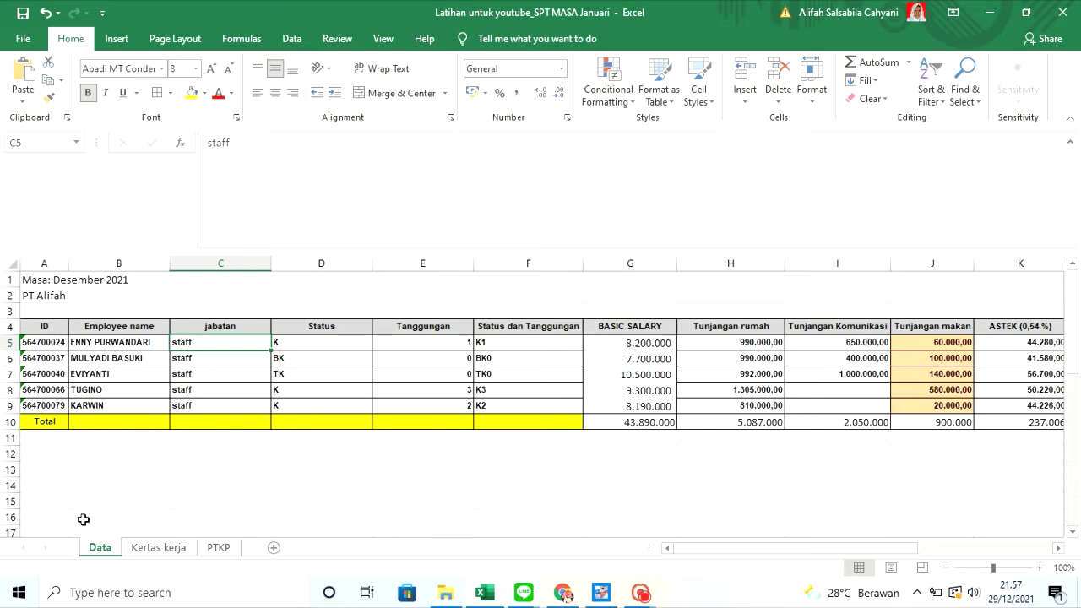
left_click(156, 548)
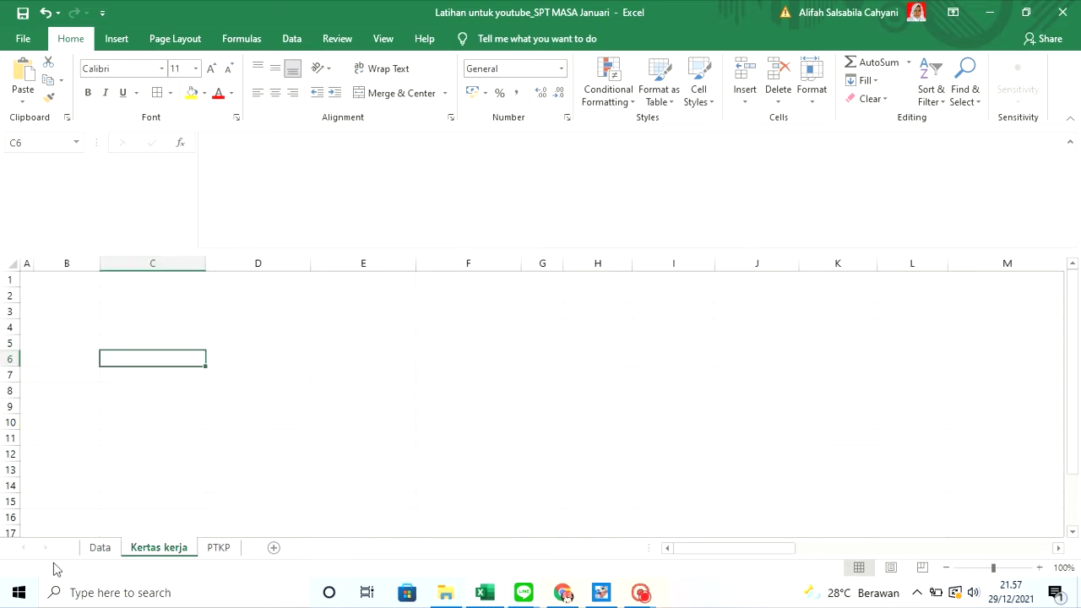
left_click(100, 547)
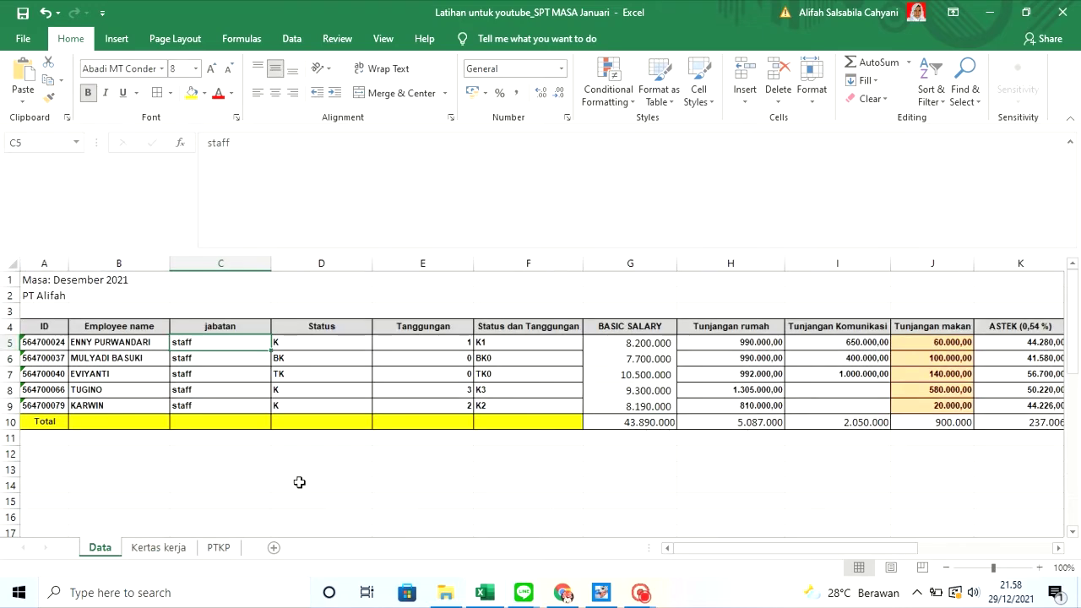
left_click(167, 550)
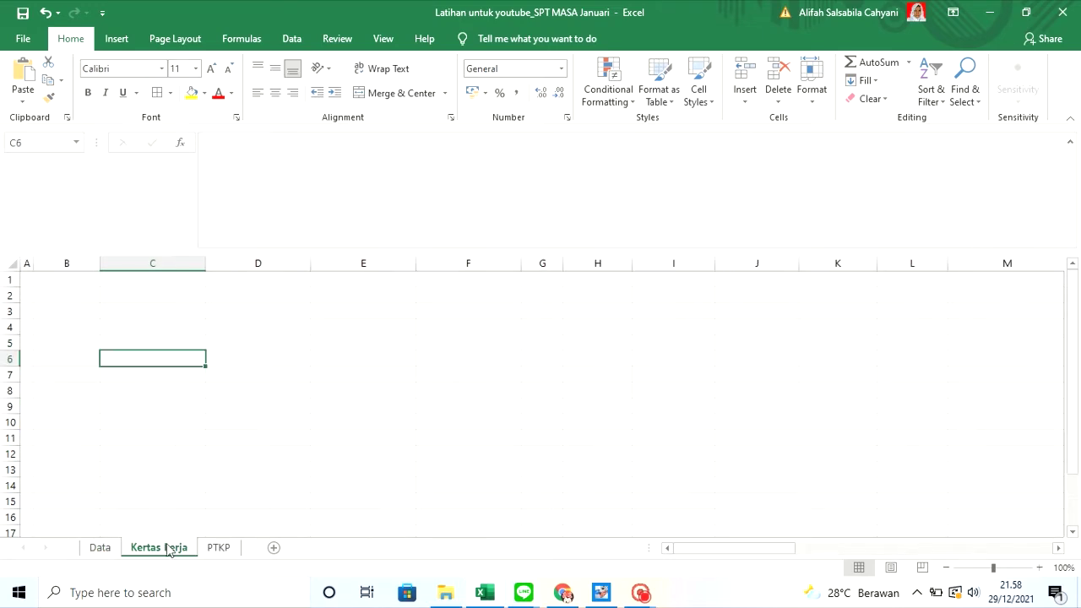
left_click(94, 548)
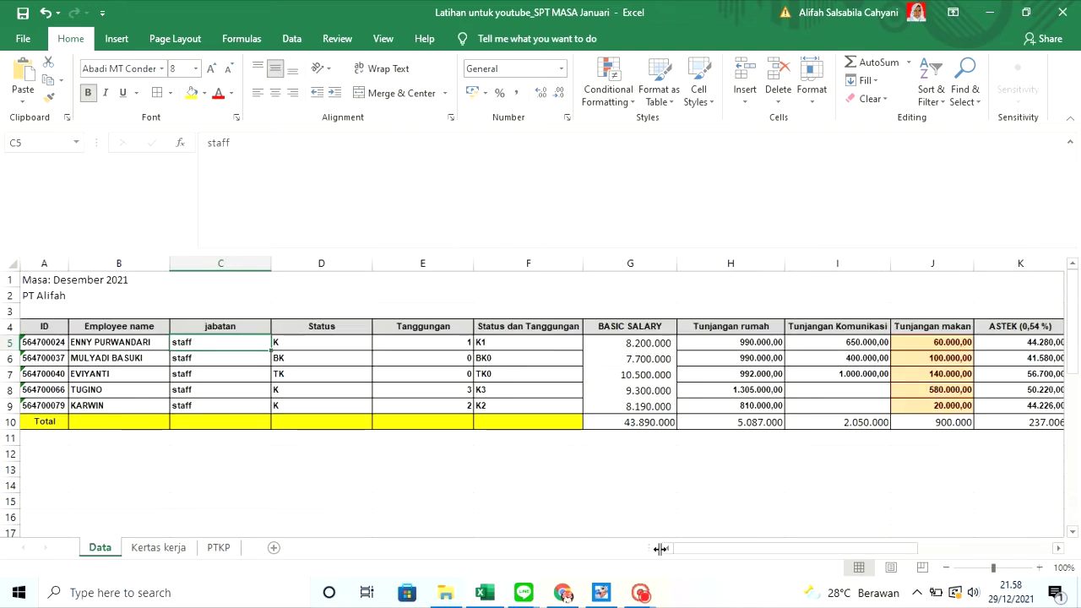
Copy the employee table A4:O9 from the Data sheet and paste it into the Kertas kerja sheet starting at B2
left_click(41, 327)
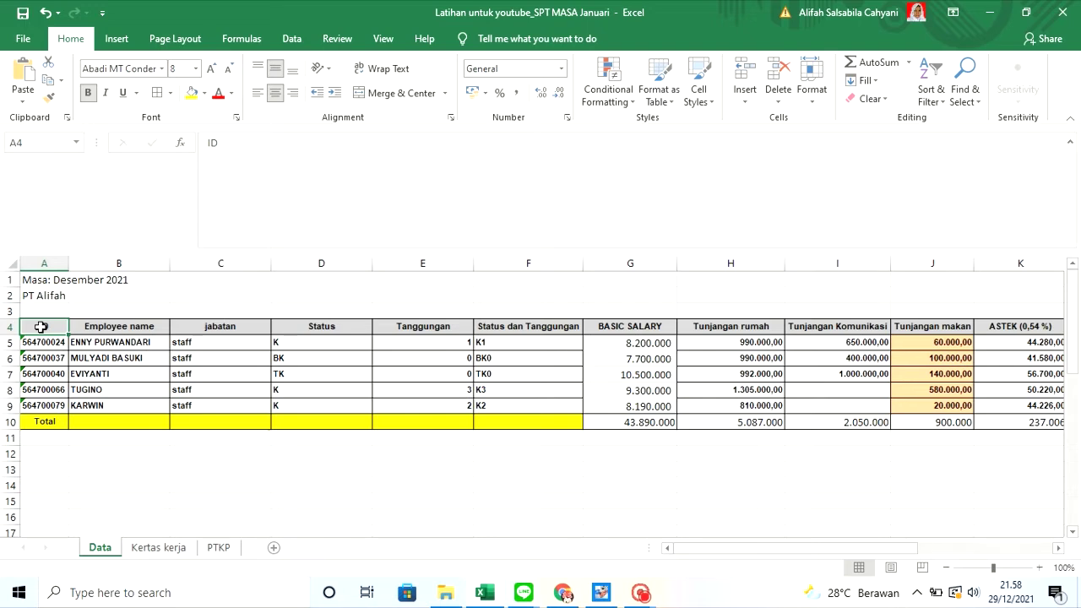
left_click_drag(41, 327, 806, 415)
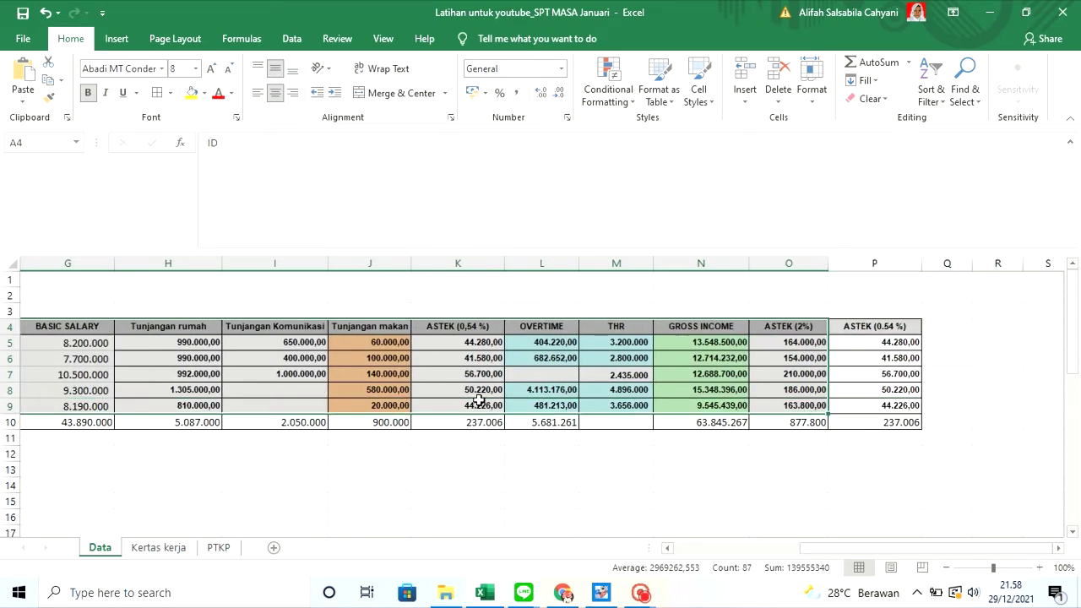
right_click(437, 373)
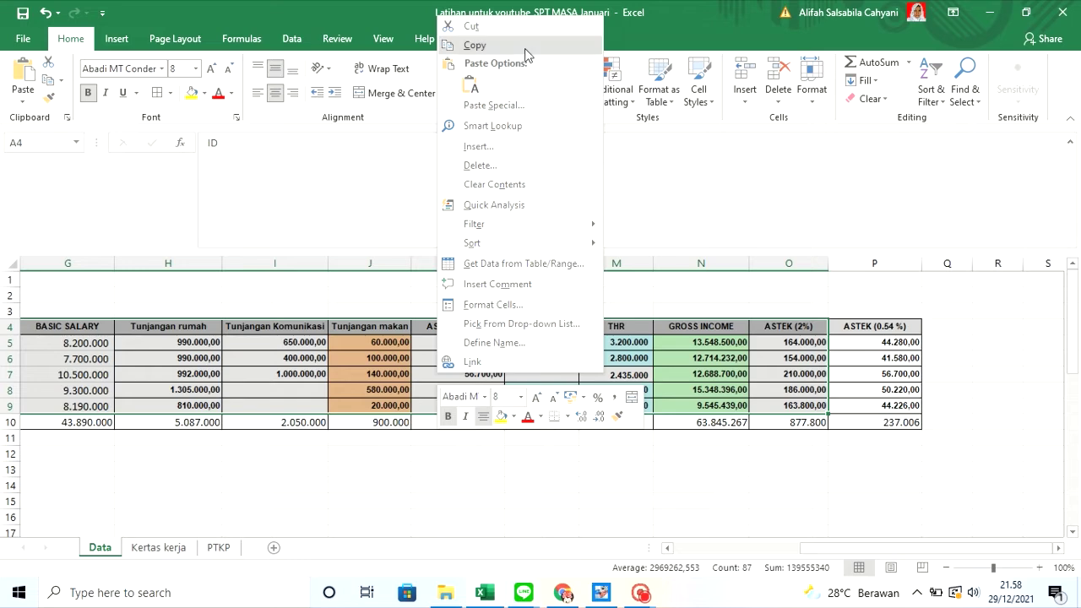
left_click(475, 44)
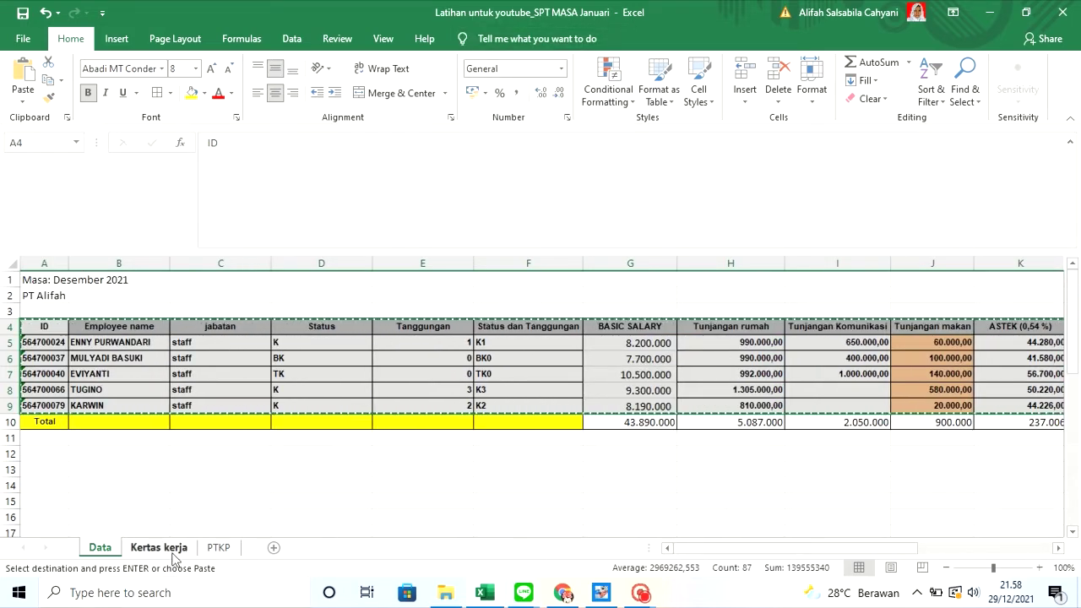
left_click(159, 547)
left_click(60, 295)
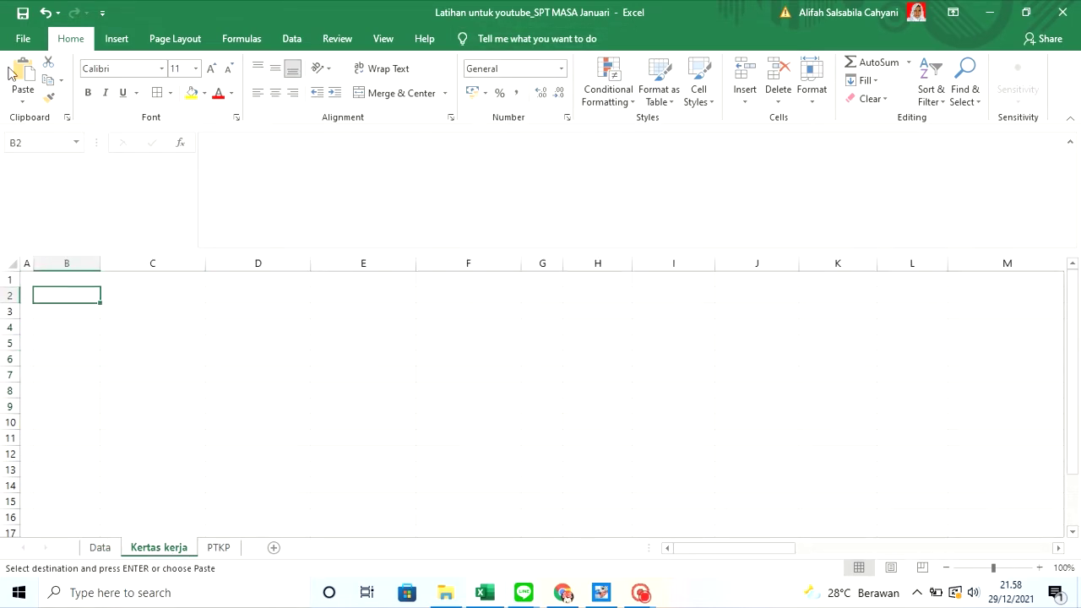
left_click(24, 74)
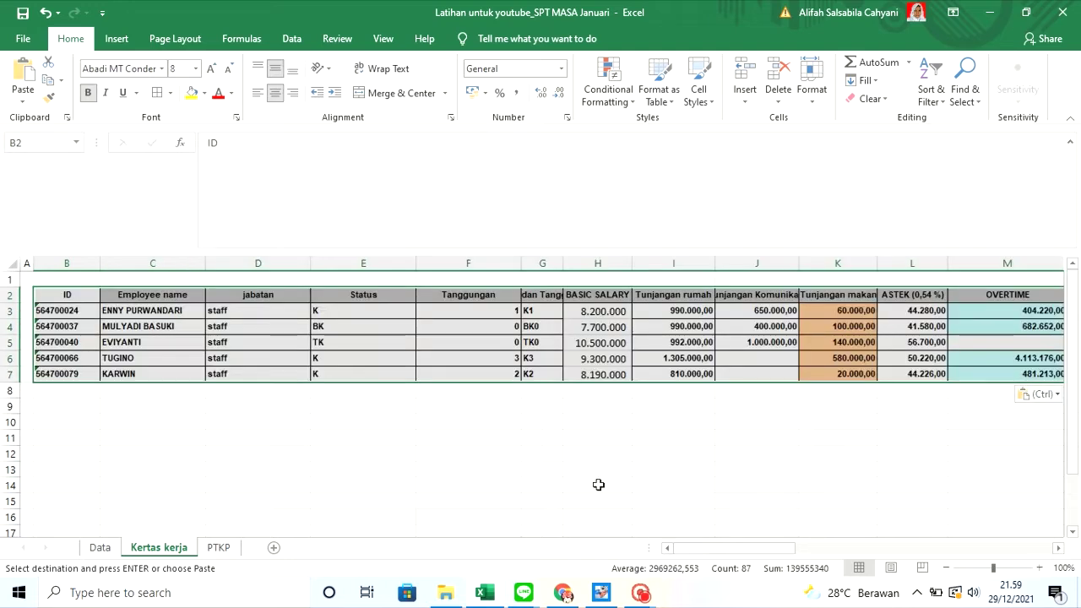
left_click(642, 423)
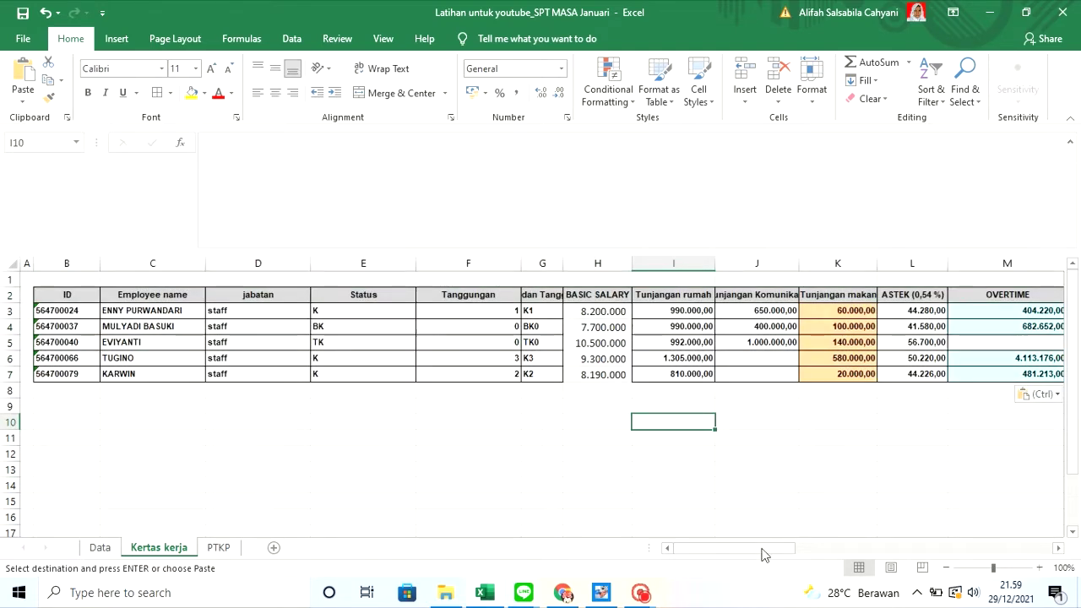
Insert a blank column before the ASTEK (0,54 %) column on the Kertas kerja sheet
left_click_drag(762, 548, 804, 553)
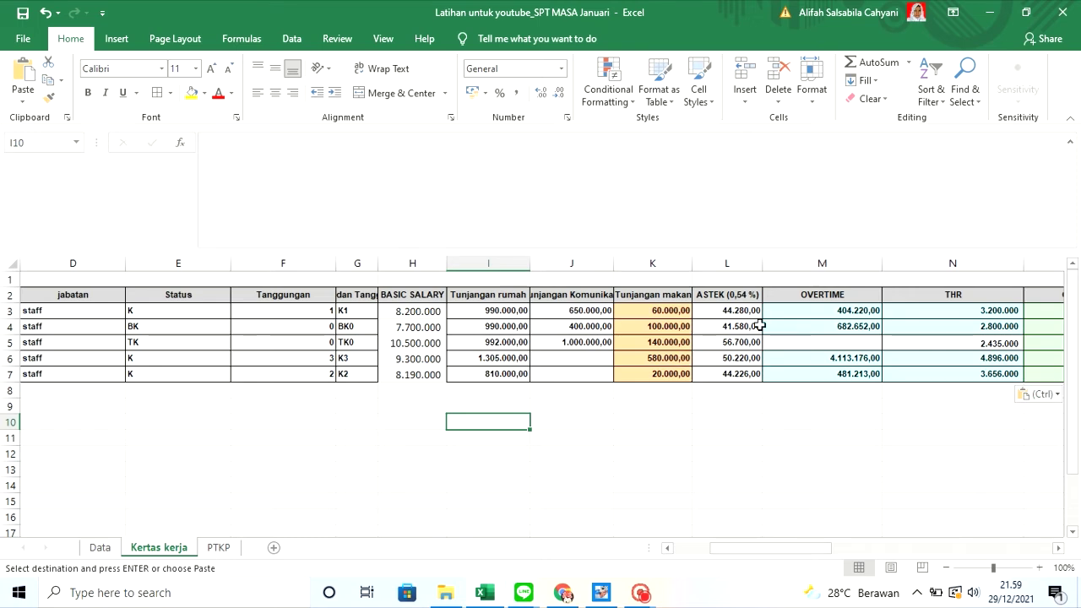
left_click(718, 263)
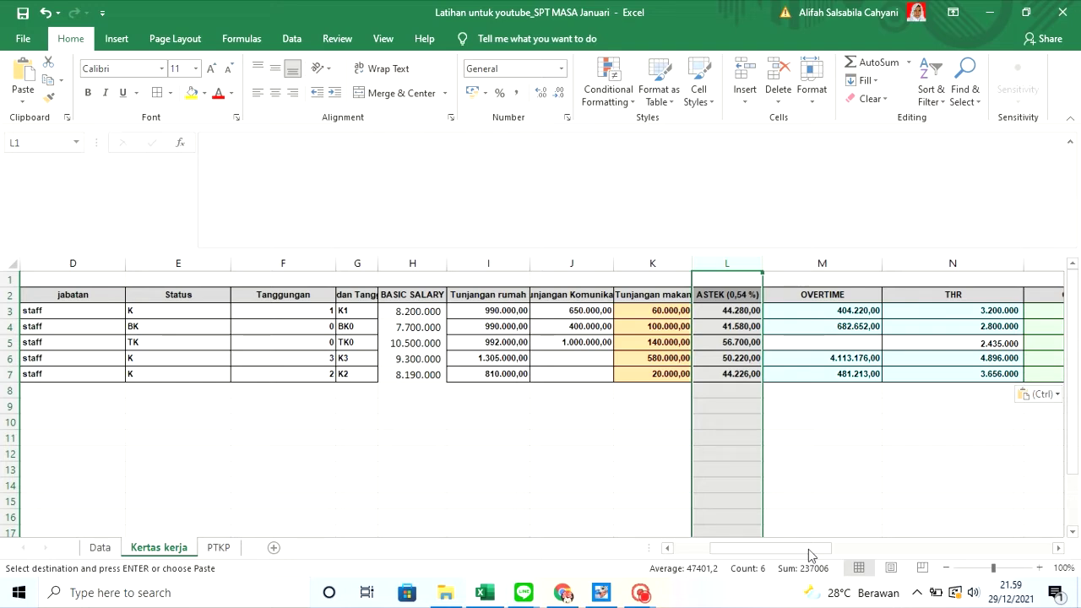
left_click(527, 330)
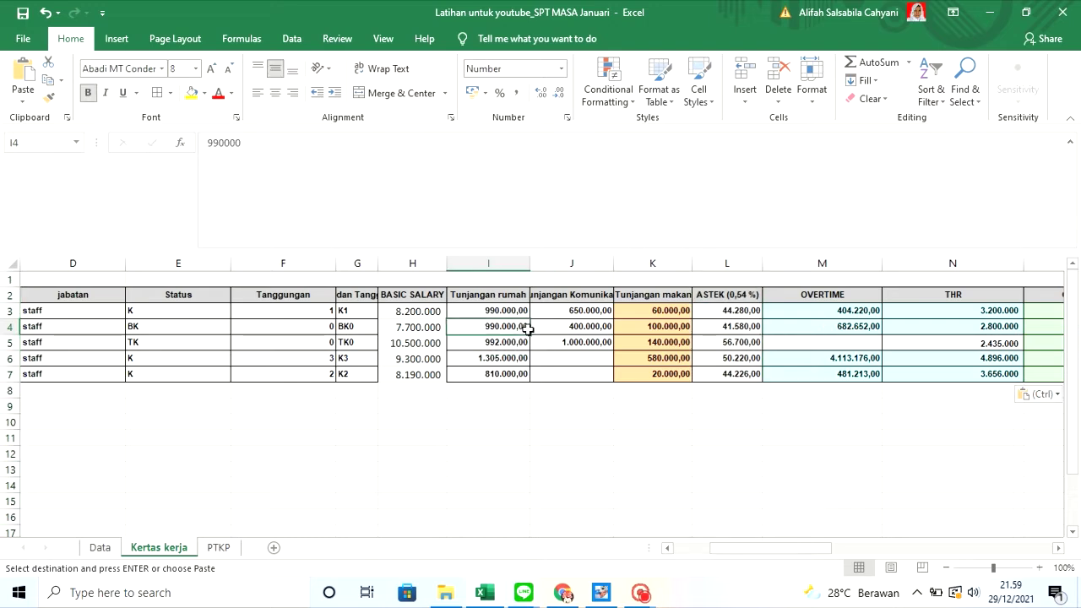
left_click(735, 263)
right_click(736, 263)
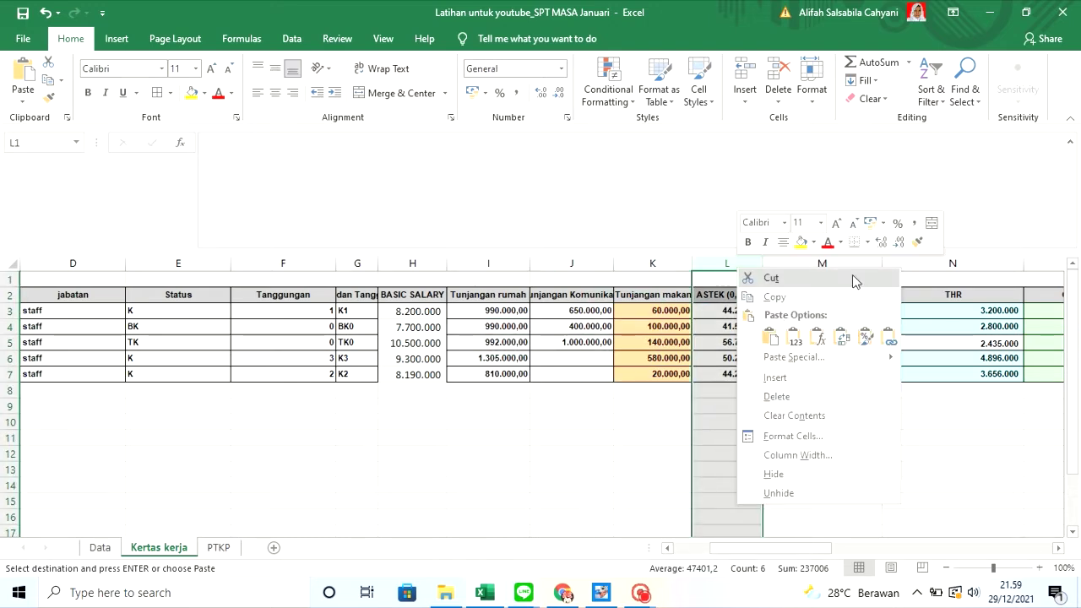
left_click(790, 378)
Enter the header Total Tunjangan in cell L2 of the new column
double_click(720, 294)
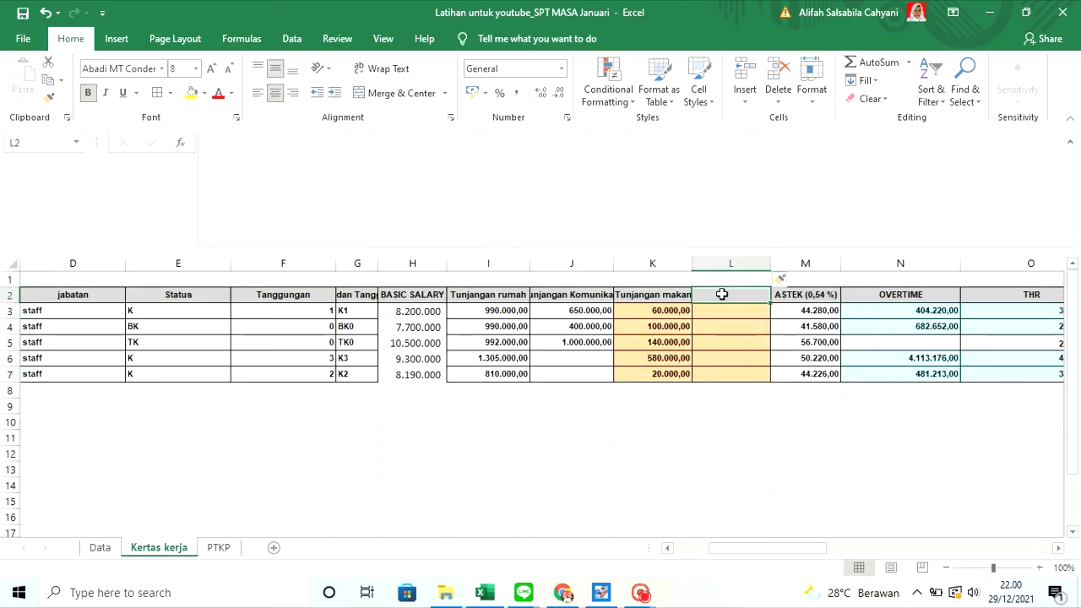
type("To")
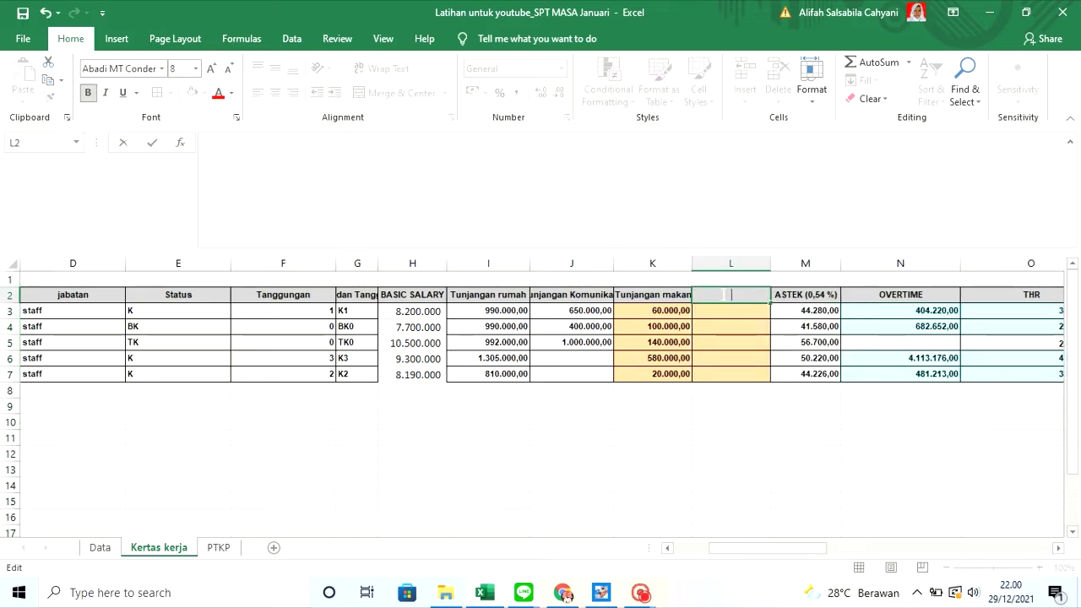
type("ta")
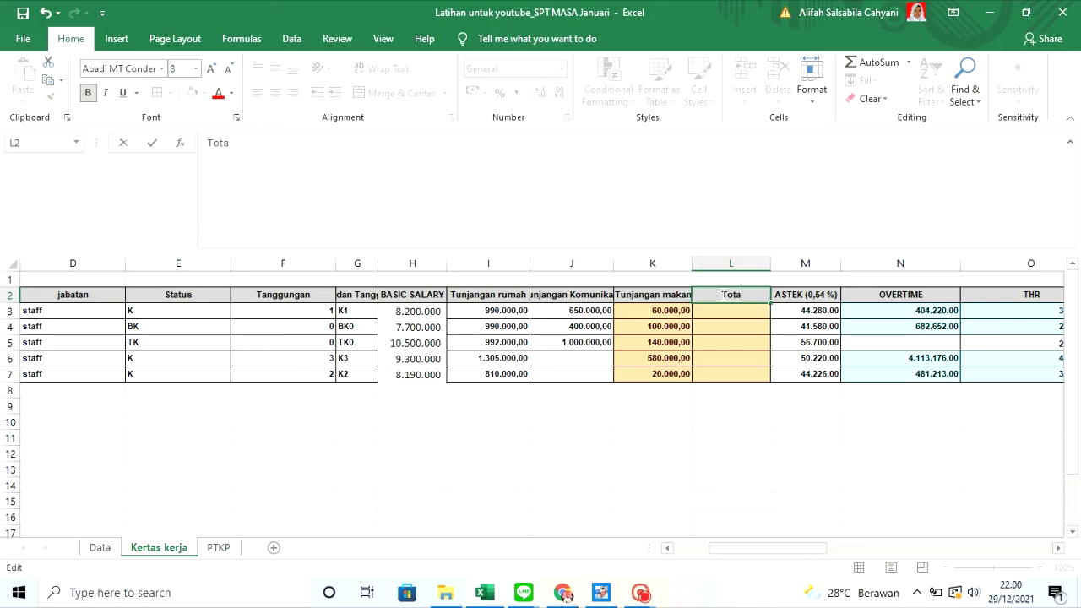
type("l Tunjangan")
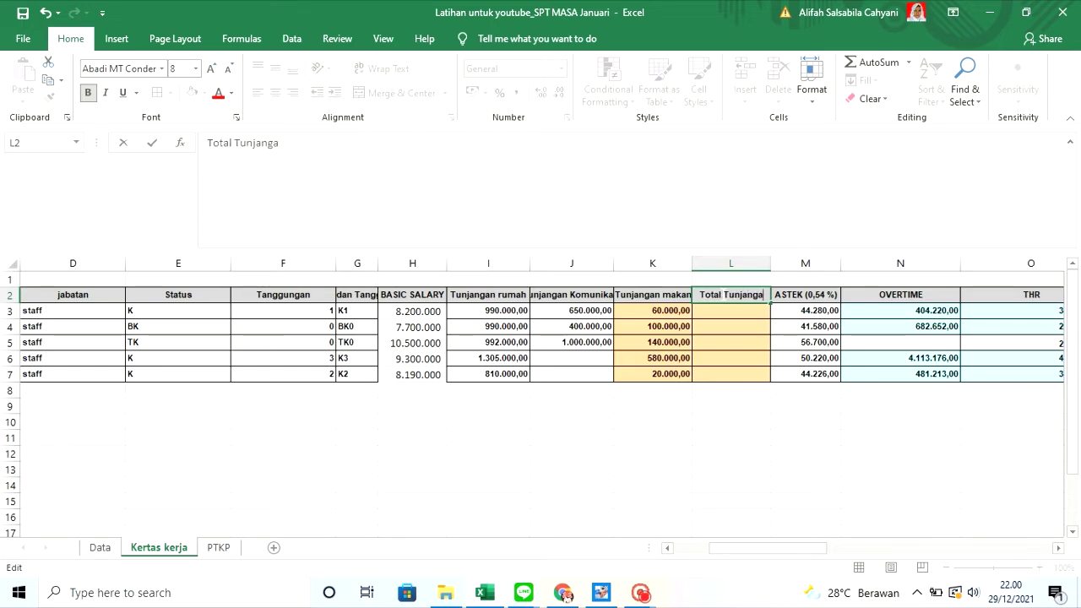
Sum the three allowances in L3 with the formula =I3+J3+K3 and fill it down to L7
left_click(731, 315)
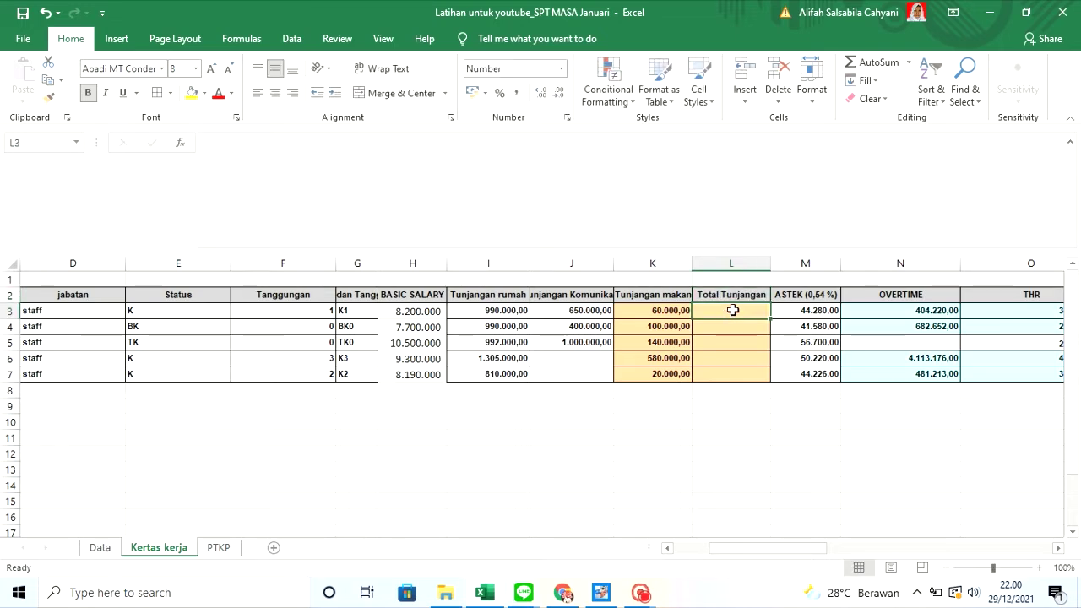
type("=")
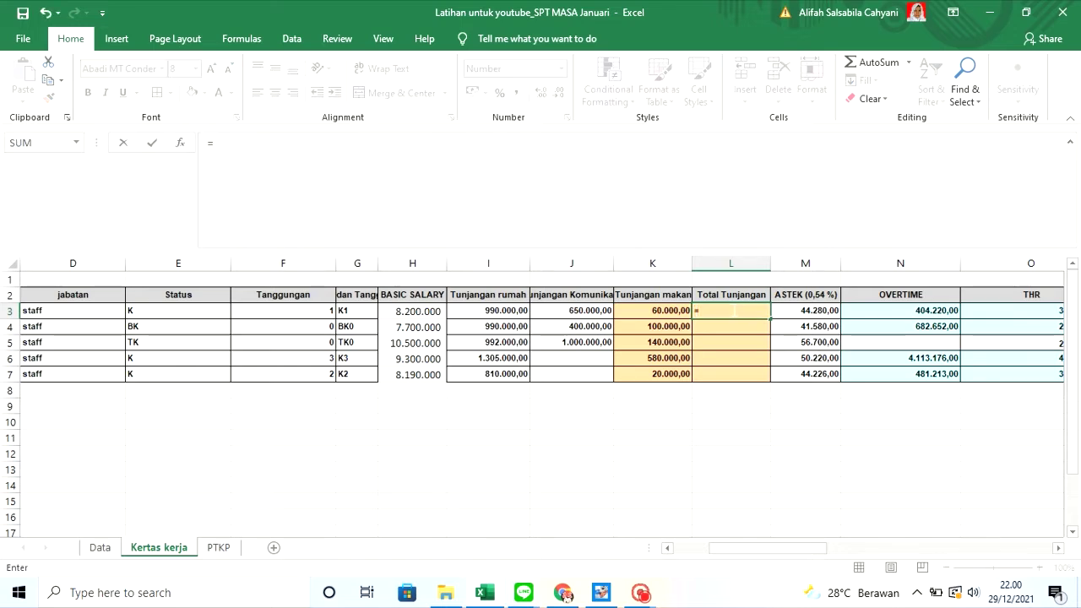
left_click(505, 314)
type("+")
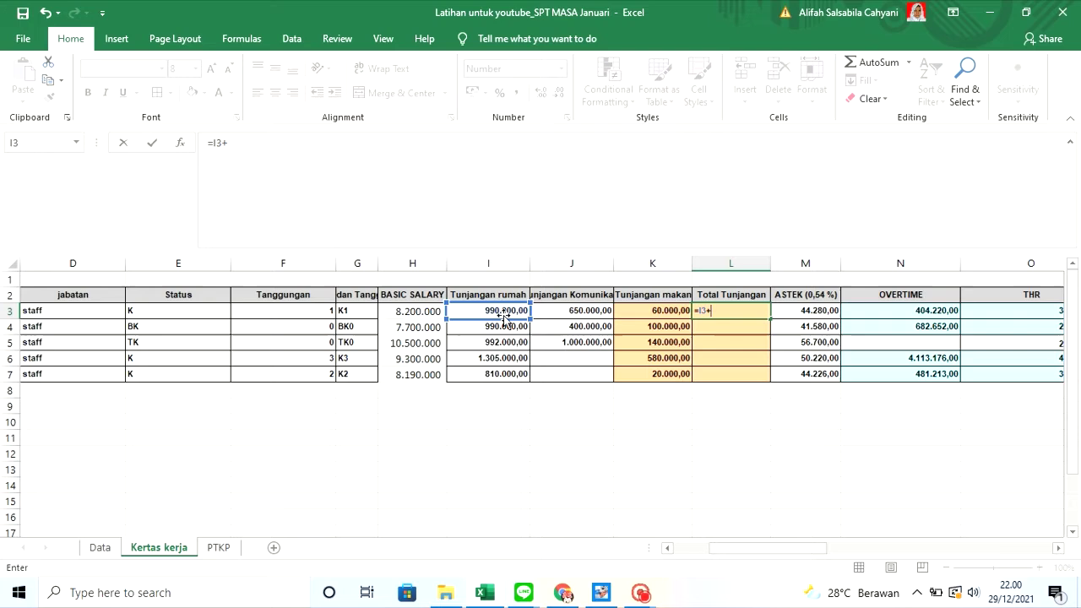
left_click(599, 312)
type("+")
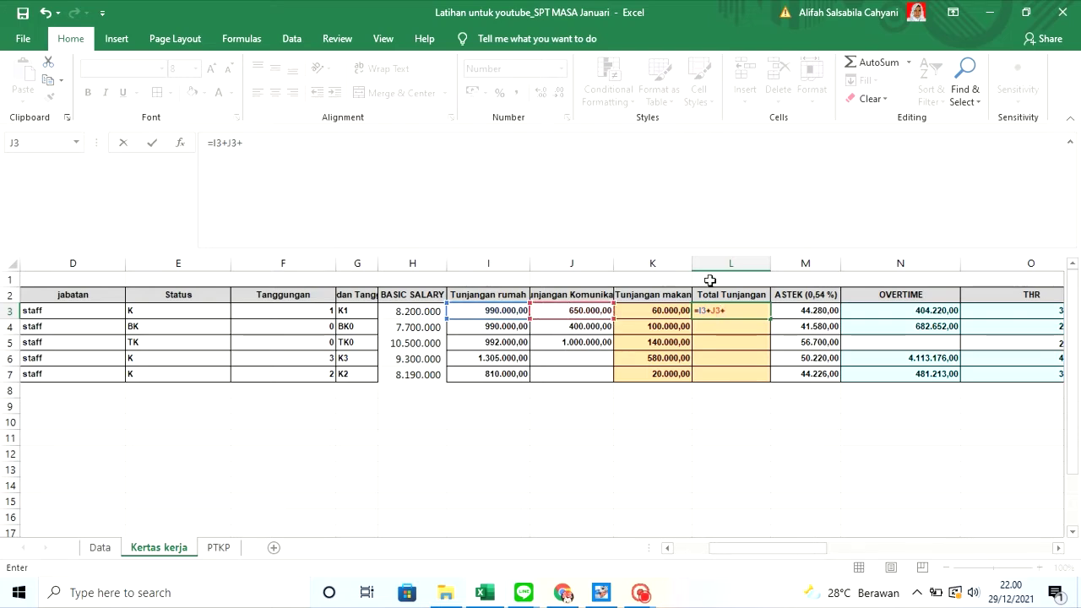
left_click(634, 312)
key("Return")
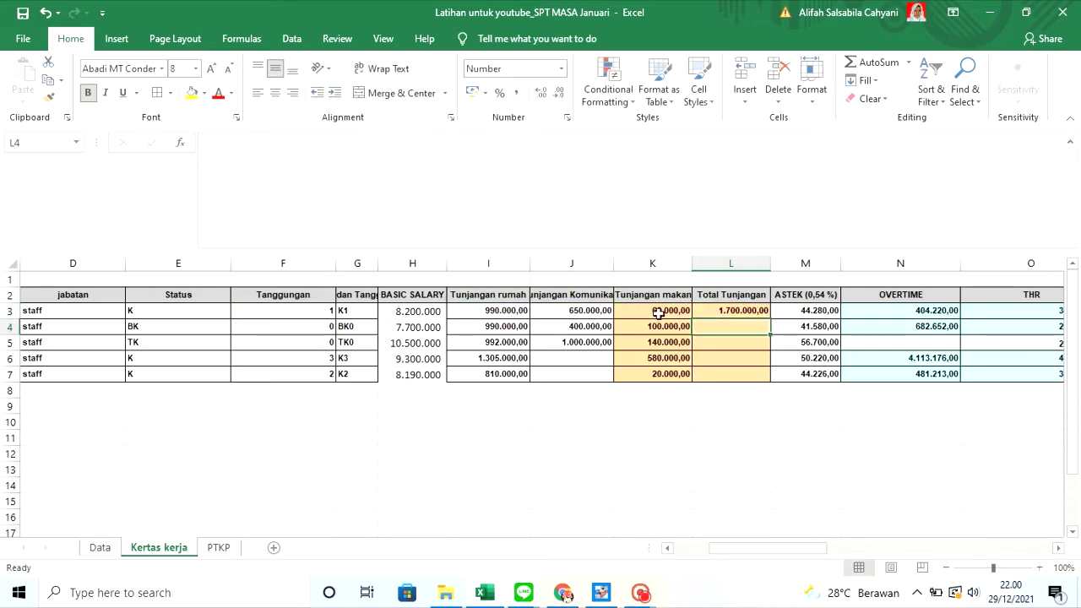
left_click(764, 314)
left_click_drag(772, 320, 776, 381)
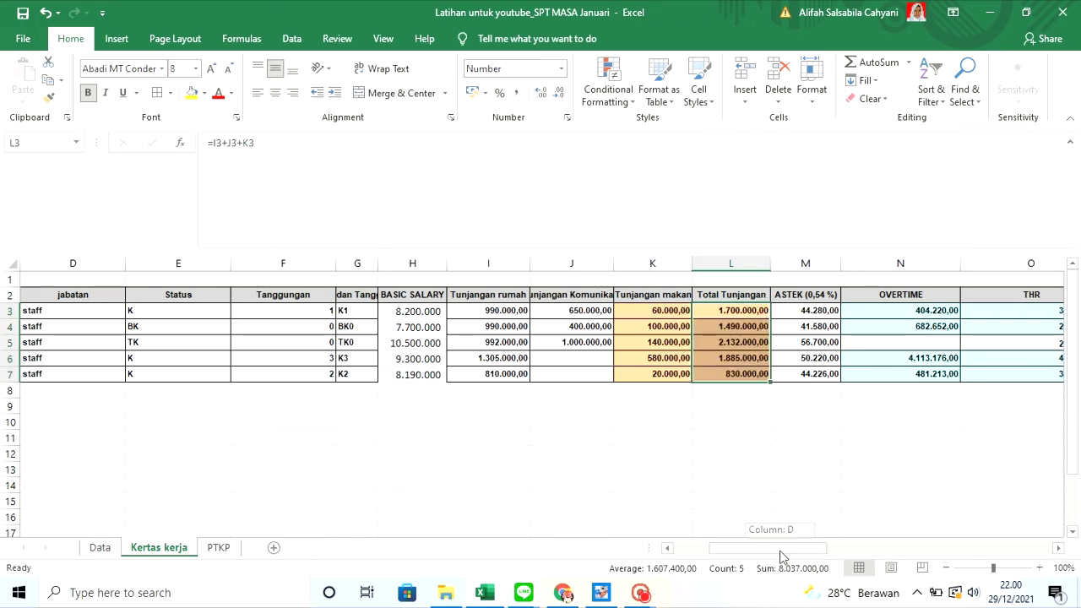
Rename the ASTEK (0,54 %) header in cell M2 as Premi Asuransi
scroll(879, 462, "right", 2)
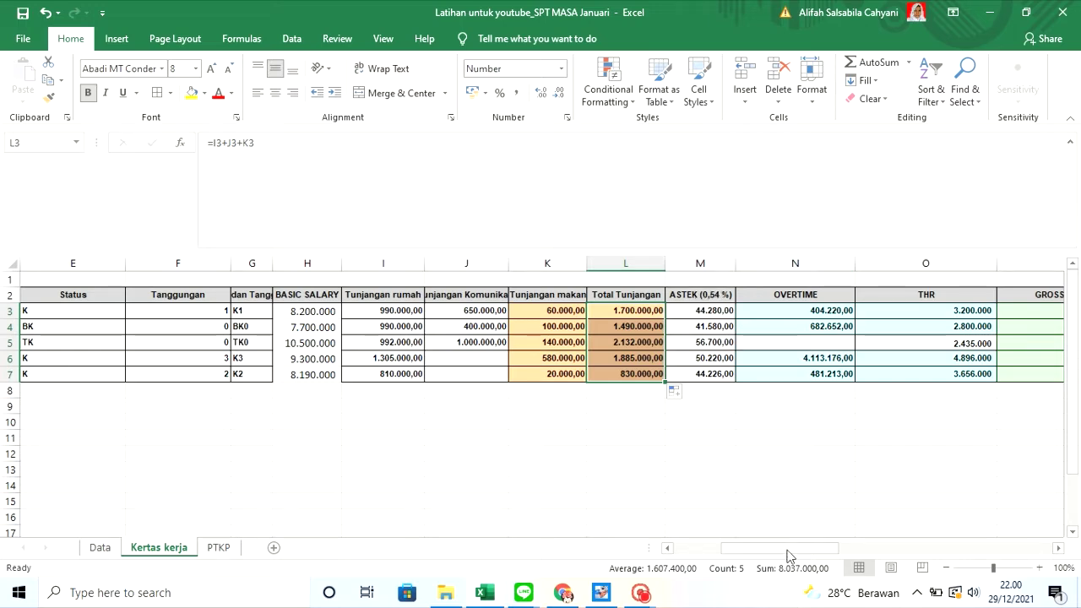
left_click_drag(788, 551, 825, 549)
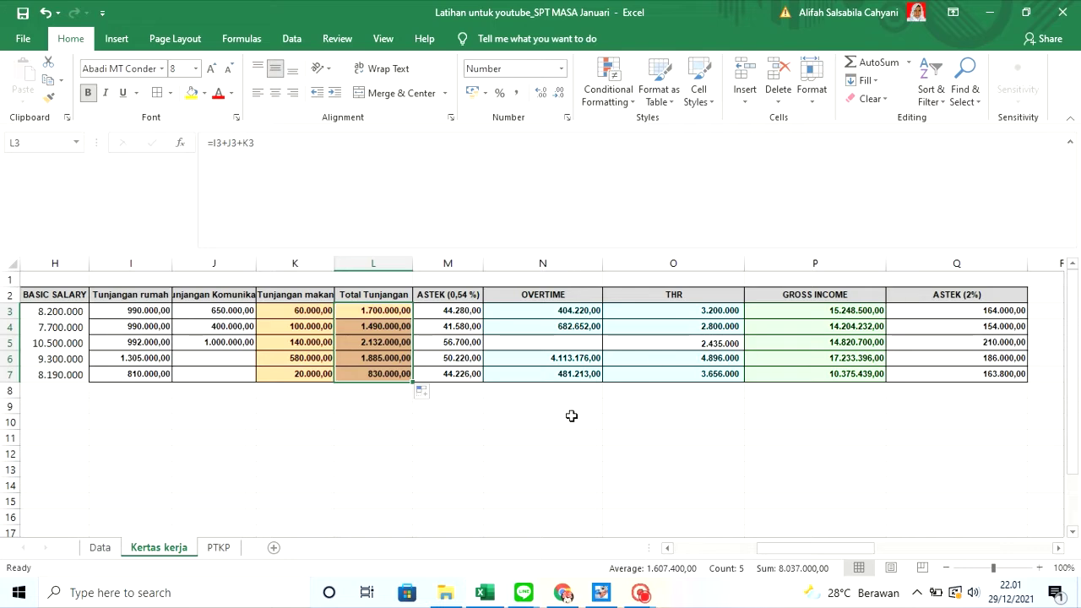
left_click(457, 294)
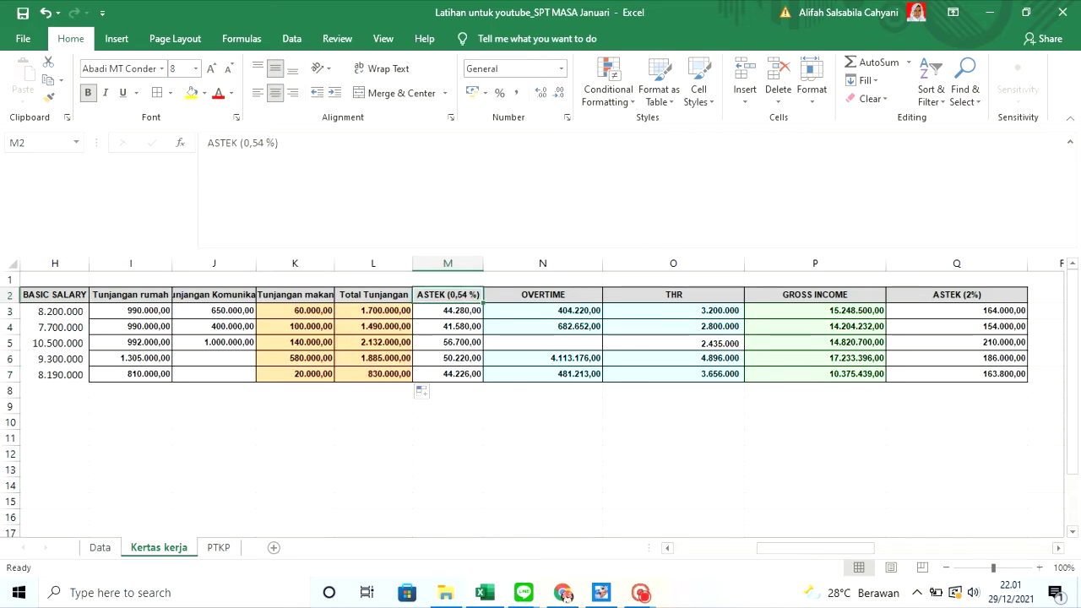
left_click(287, 235)
key("BackSpace")
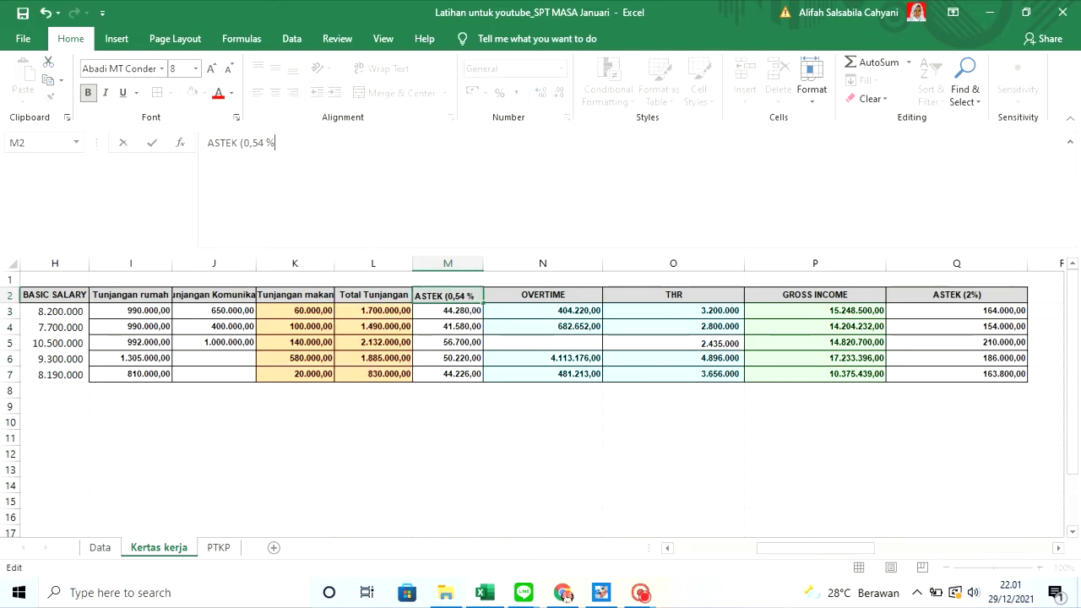
key("BackSpace")
key("BackSpace")
key("BackSpace")
key("BackSpace")
key("BackSpace")
key("BackSpace")
key("BackSpace")
key("BackSpace")
key("BackSpace")
key("BackSpace")
key("BackSpace")
key("BackSpace")
key("BackSpace")
type("Premi As")
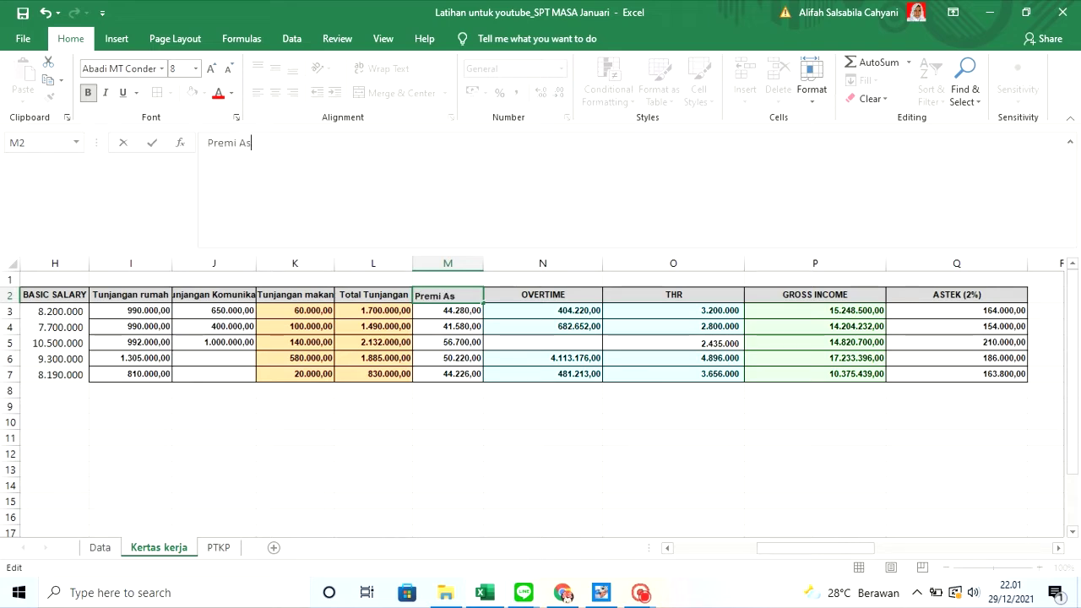
type("uransi")
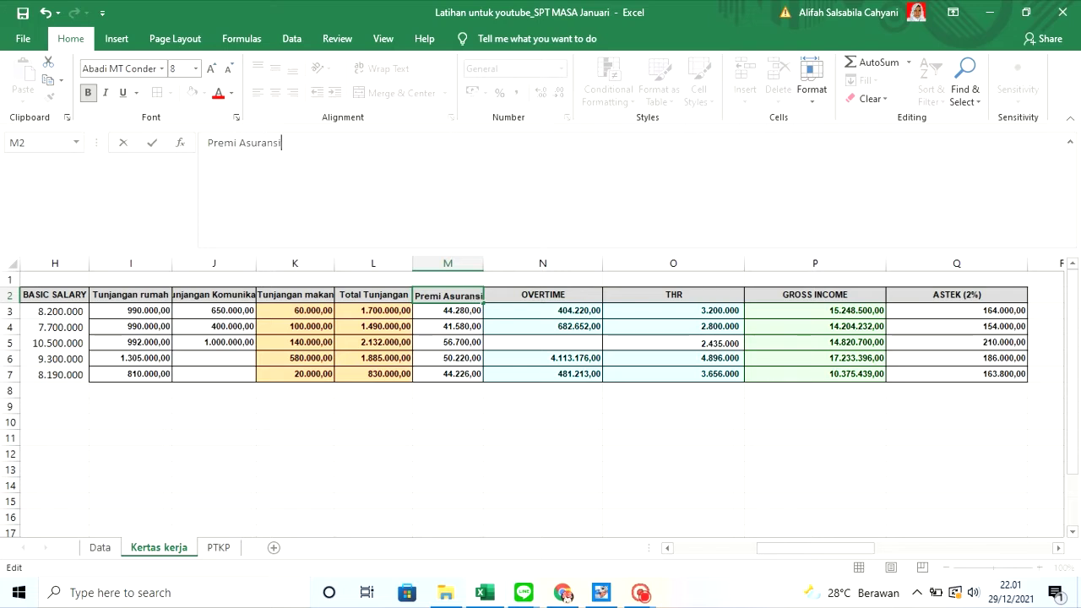
key("Return")
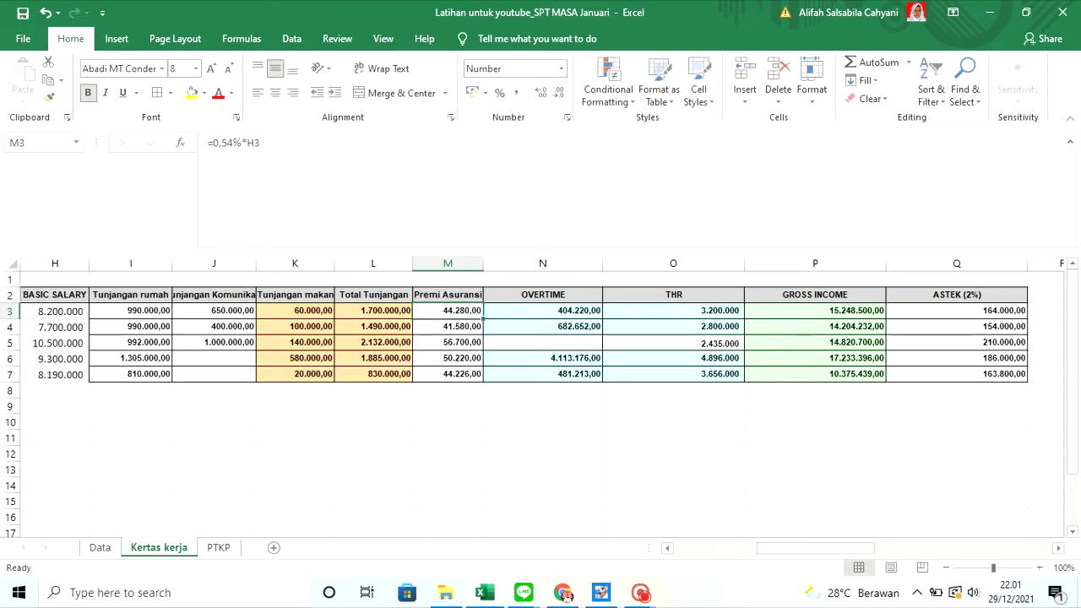
Widen the Premi Asuransi column M and the Tunjangan Komunikasi column J to fit their header texts
left_click(430, 293)
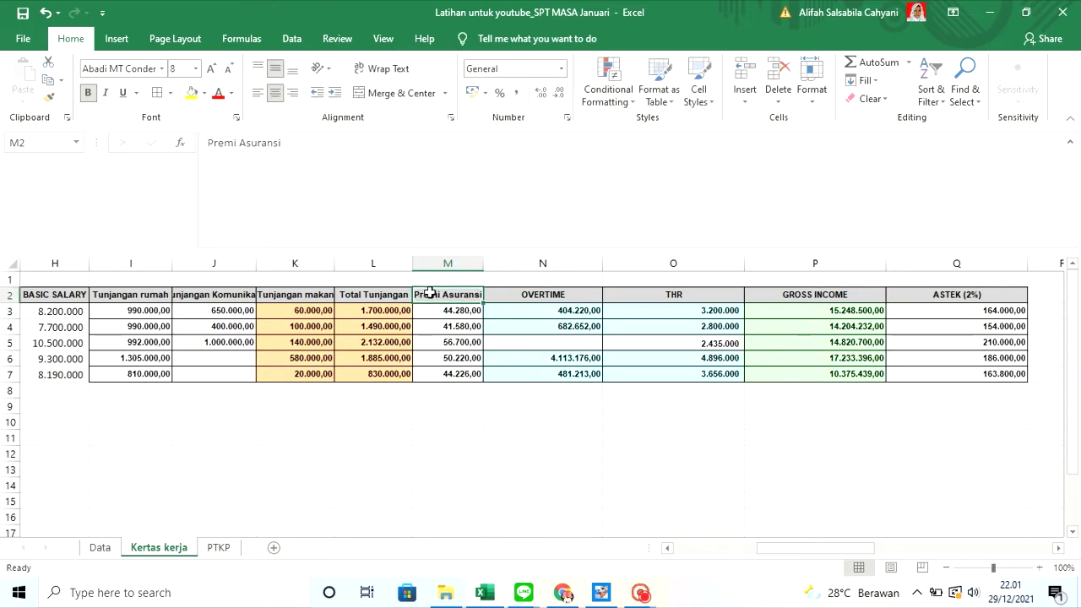
double_click(485, 258)
left_click(370, 326)
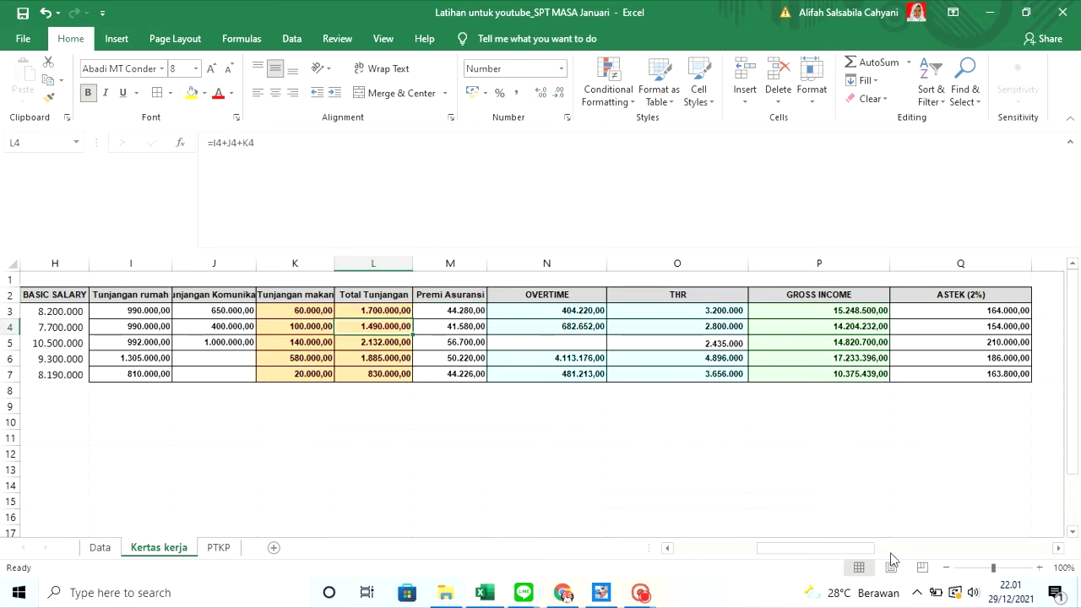
left_click_drag(848, 548, 824, 548)
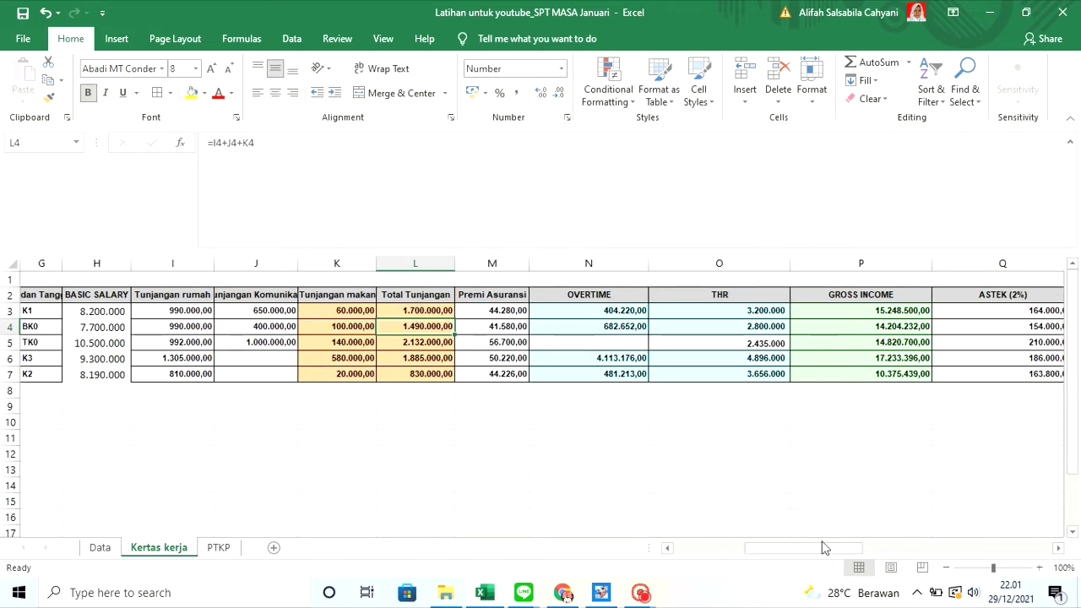
left_click(246, 294)
double_click(299, 265)
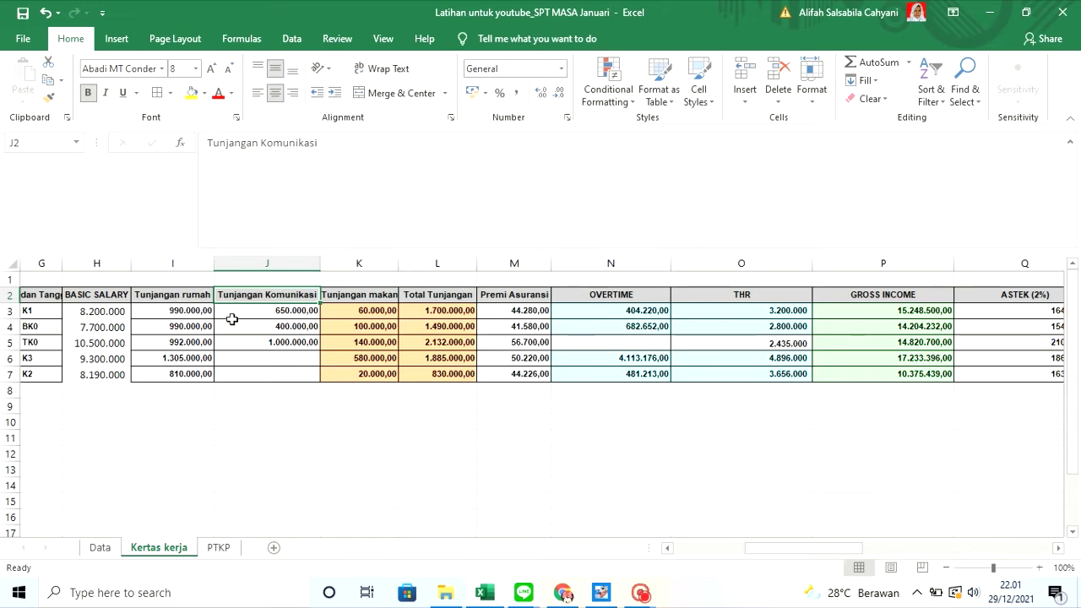
Replace the formulas in the Total Tunjangan column L with their values by copying and pasting the column in place as values
left_click(444, 264)
right_click(445, 267)
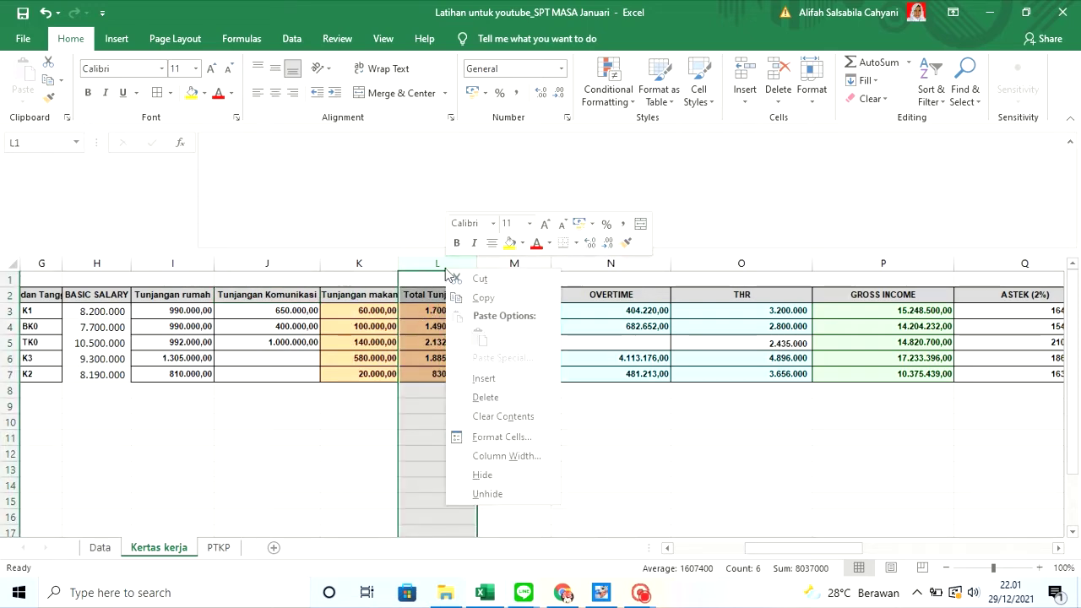
left_click(480, 298)
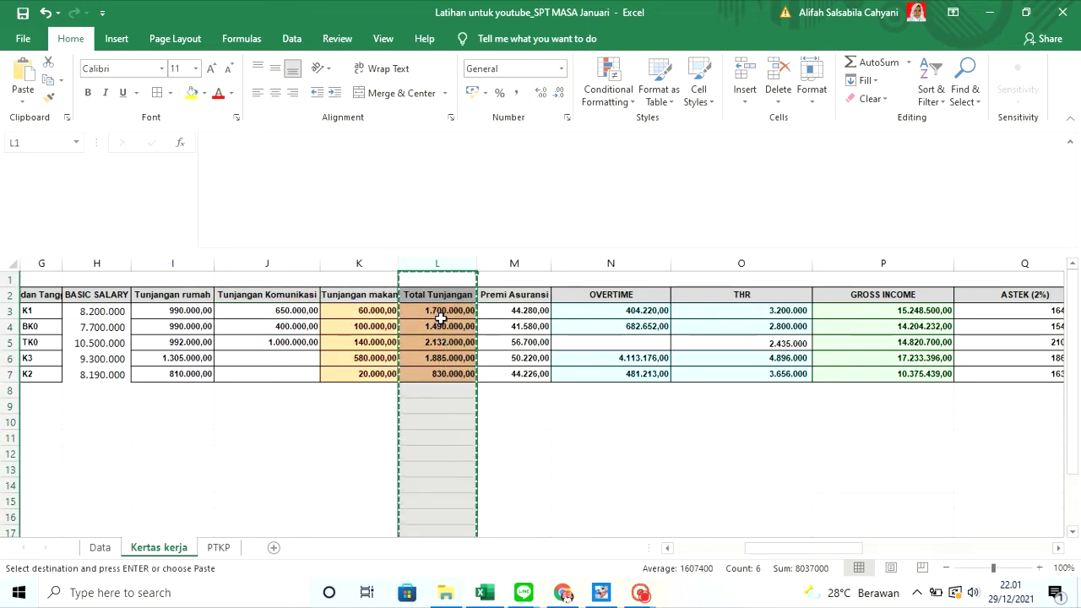
right_click(444, 320)
left_click(500, 388)
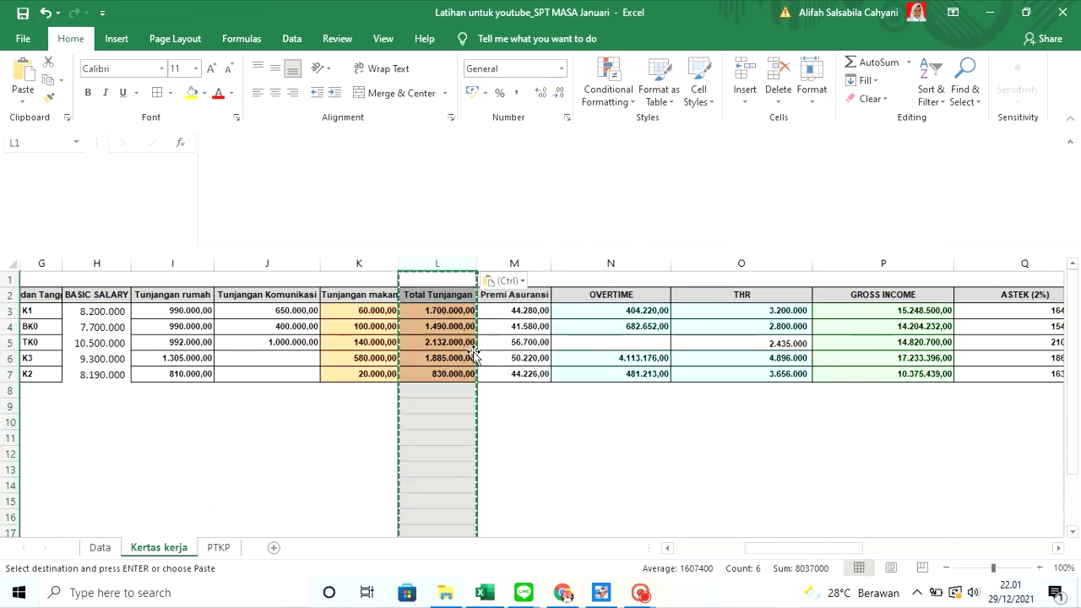
left_click(459, 313)
key("F2")
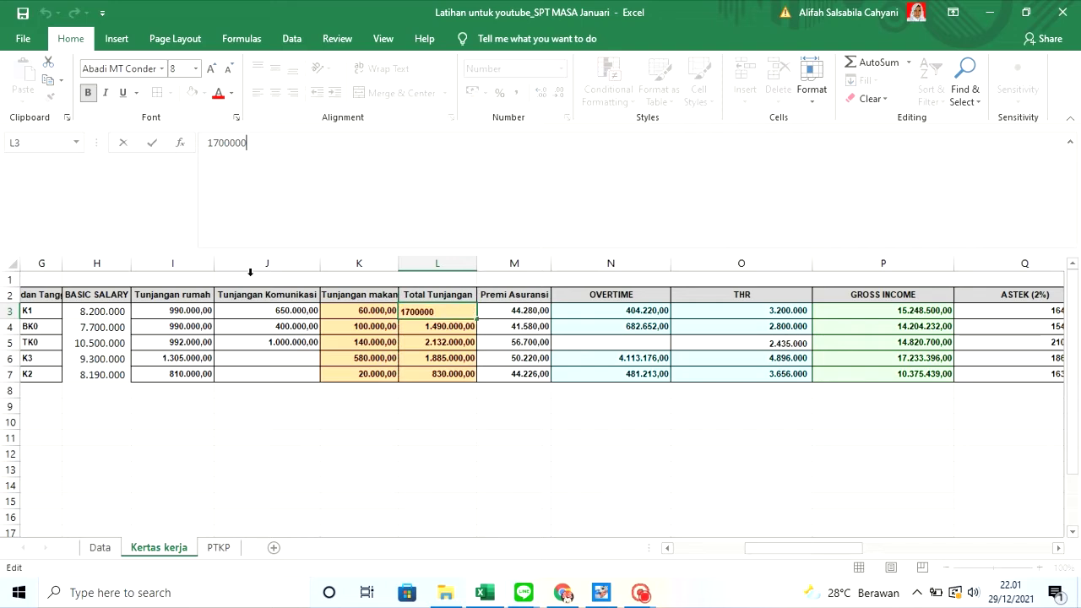
key("Return")
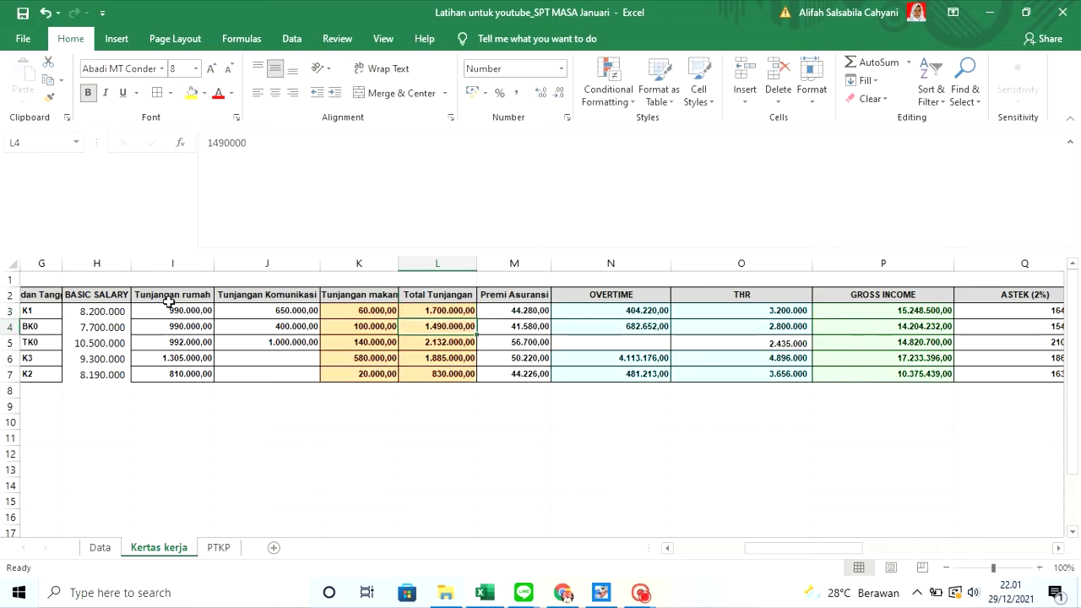
Delete the Tunjangan rumah, Tunjangan Komunikasi and Tunjangan makan columns I to K
left_click_drag(147, 257, 352, 261)
right_click(382, 405)
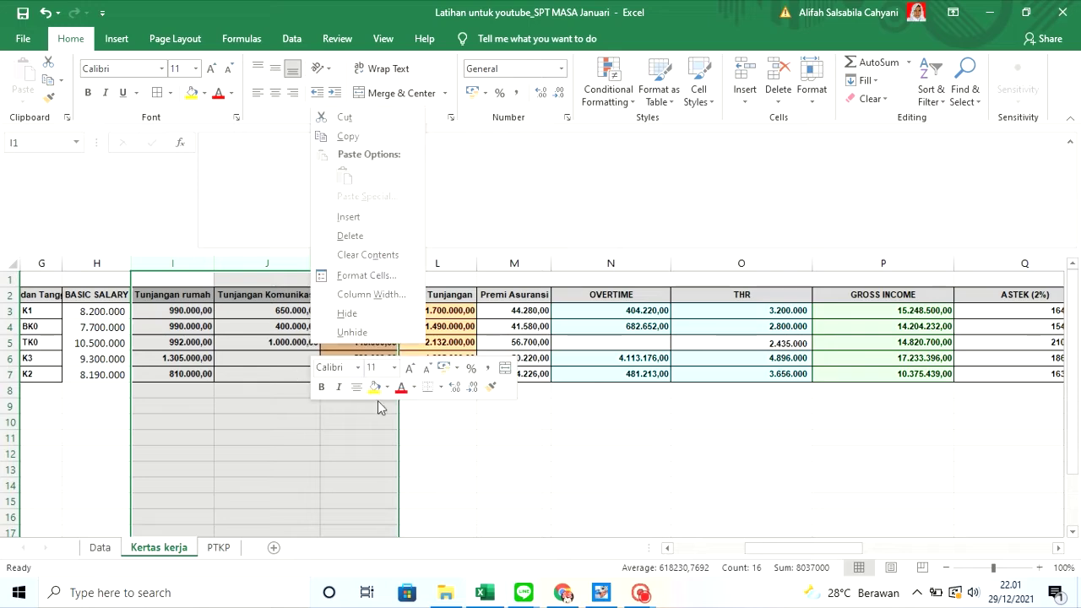
left_click(350, 234)
left_click(193, 358)
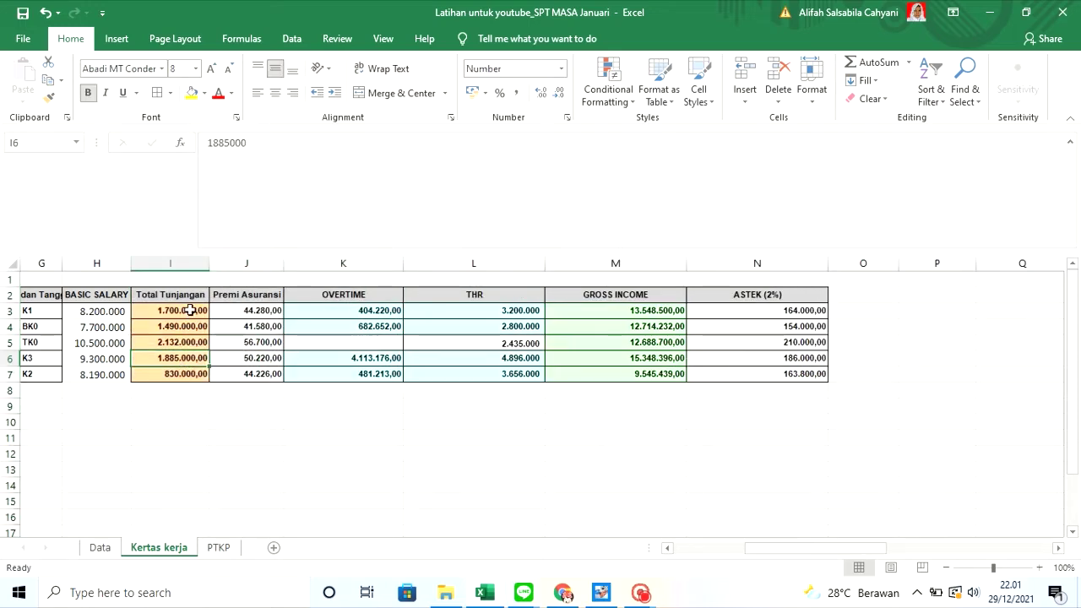
left_click(190, 310)
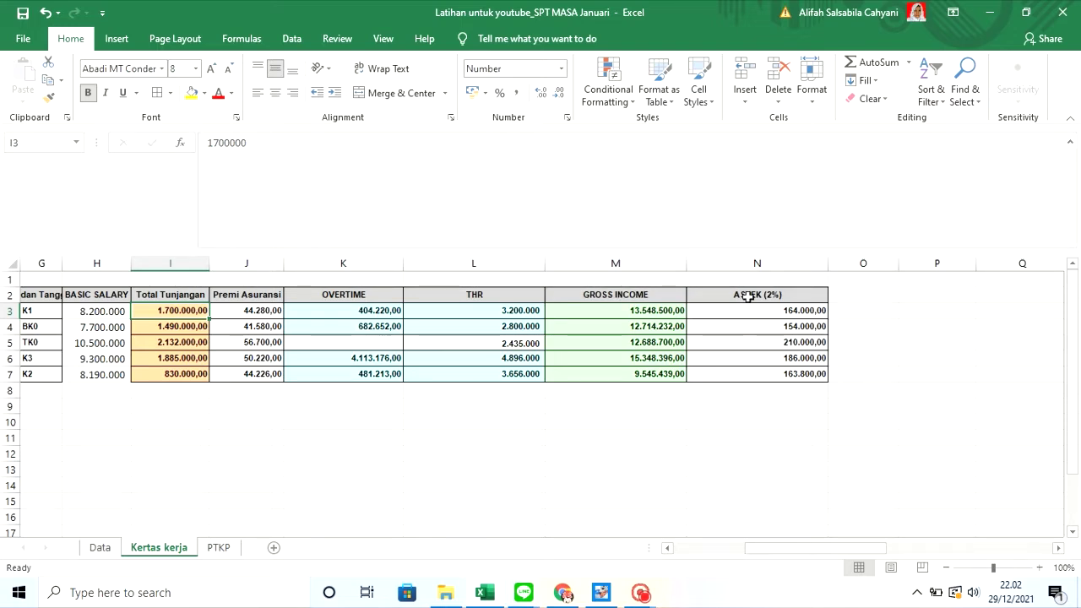
Rename the GROSS INCOME header in cell M2 as Penghasilan bruto teratur
left_click(618, 291)
key("F2")
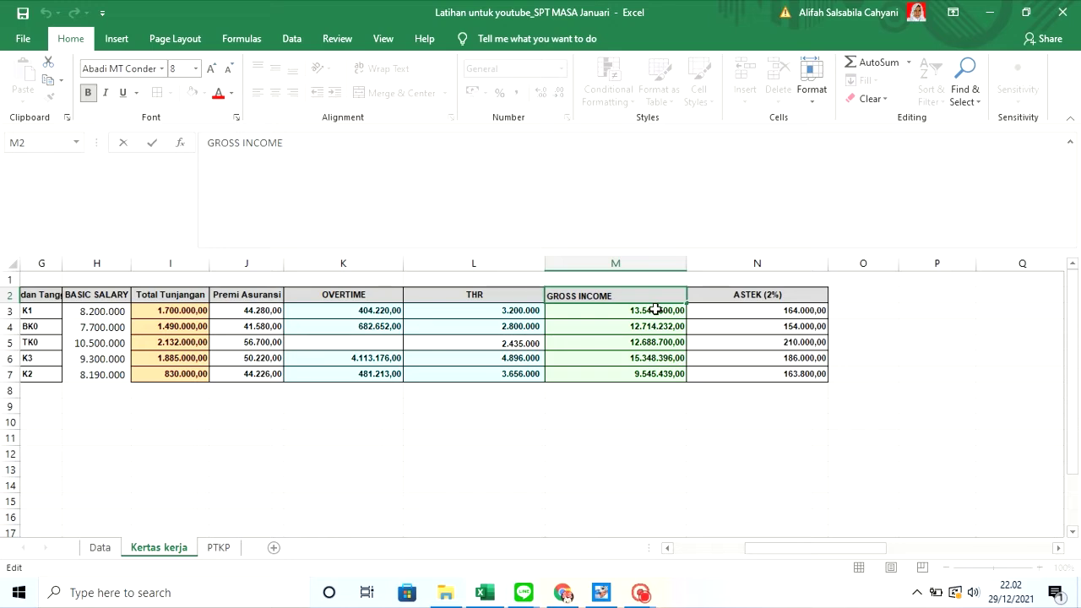
key("BackSpace")
key("BackSpace")
key("BackSpace")
key("BackSpace")
key("BackSpace")
key("BackSpace")
key("BackSpace")
key("BackSpace")
key("BackSpace")
key("BackSpace")
key("BackSpace")
key("BackSpace")
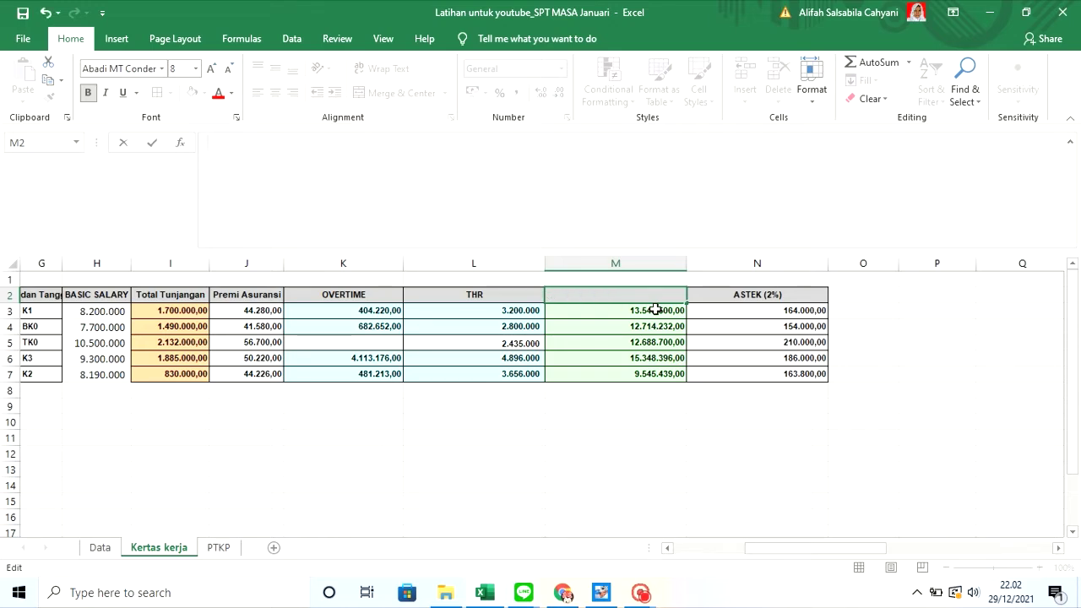
type("Pw")
key("BackSpace")
key("BackSpace")
type("enghasilan ")
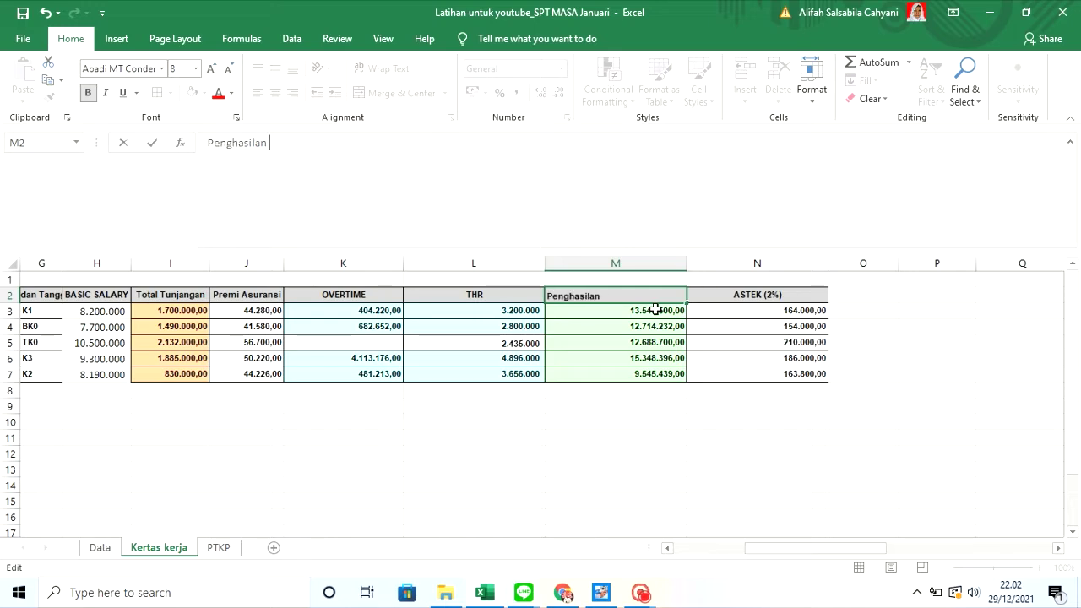
type("bro")
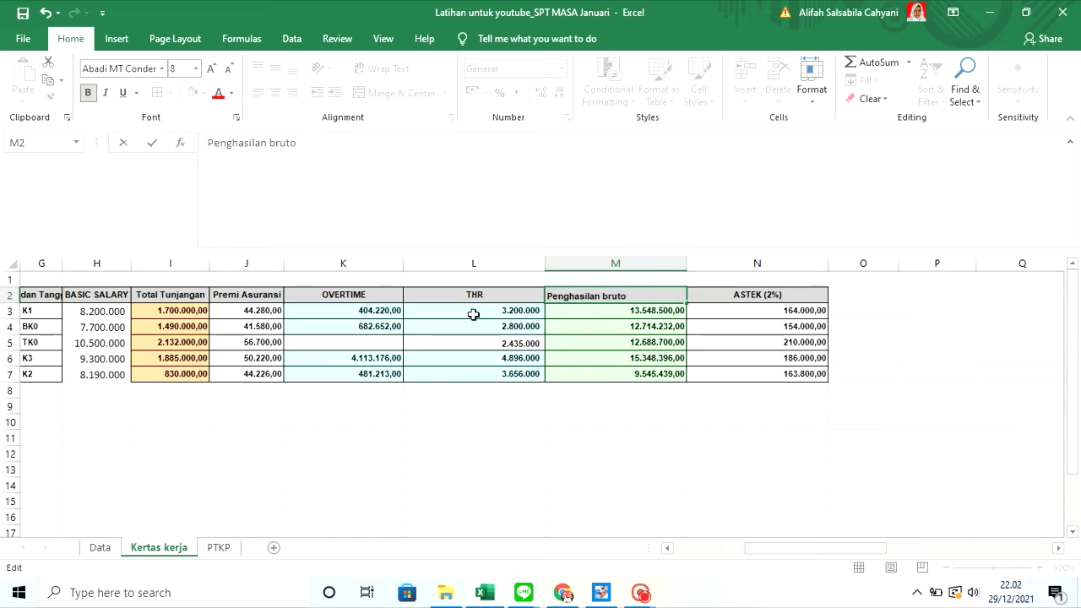
type("erau")
key("BackSpace")
type("atu")
key("Return")
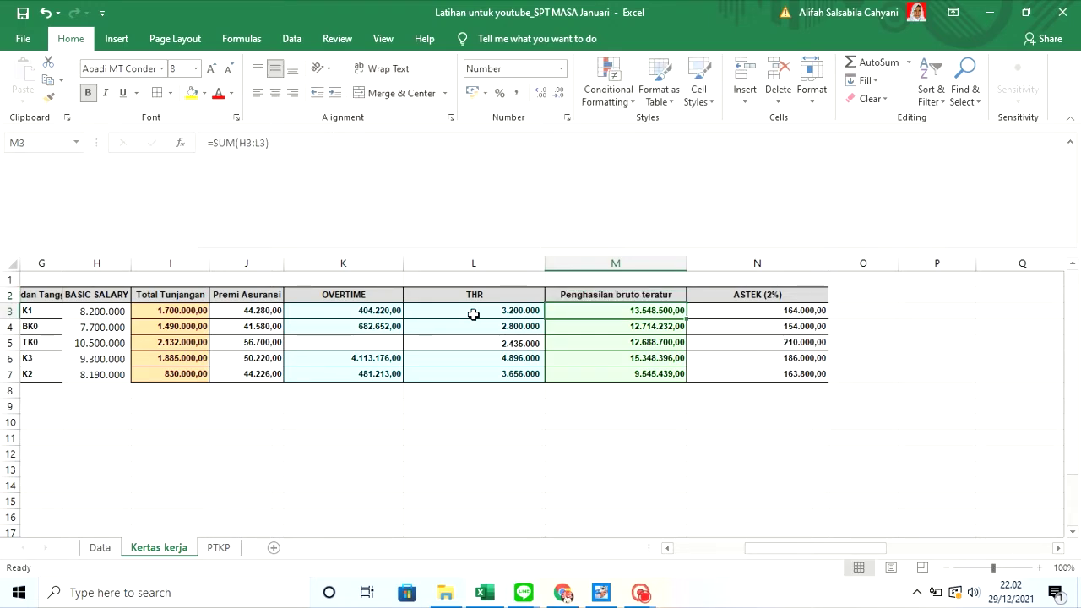
Change the formula in M3 to =SUM(H3:K3), leaving out the THR, and fill it down to M7
key("F2")
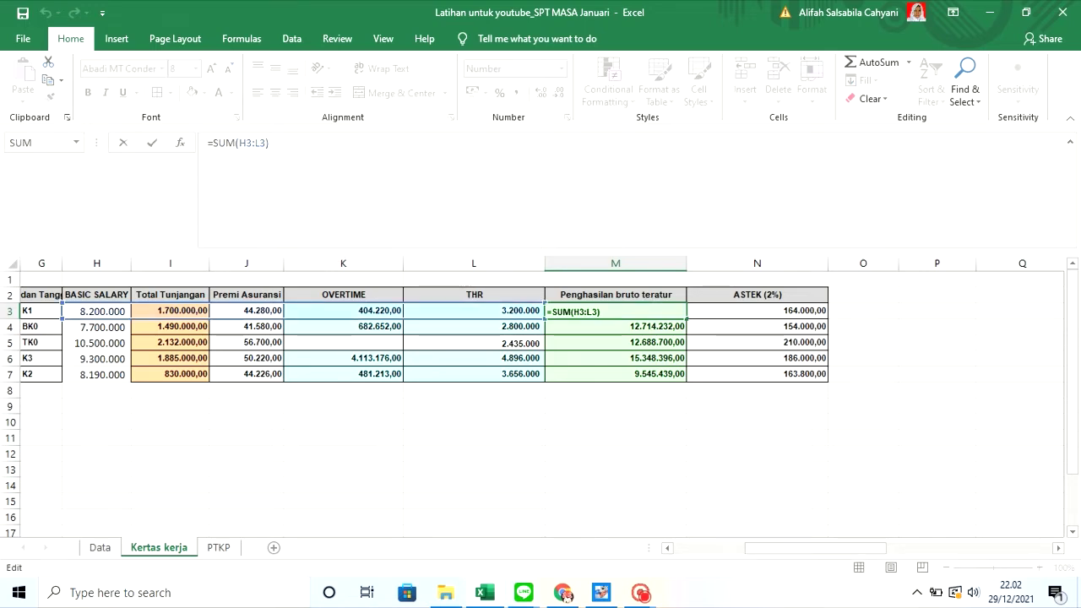
key("BackSpace")
key("BackSpace")
key("BackSpace")
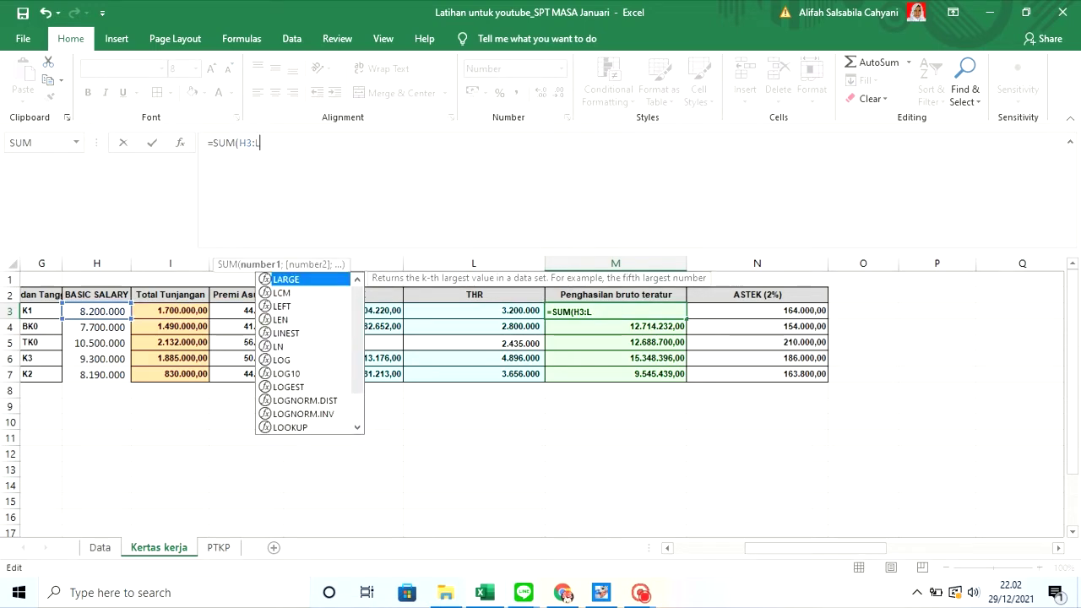
key("BackSpace")
key("BackSpace")
key("BackSpace")
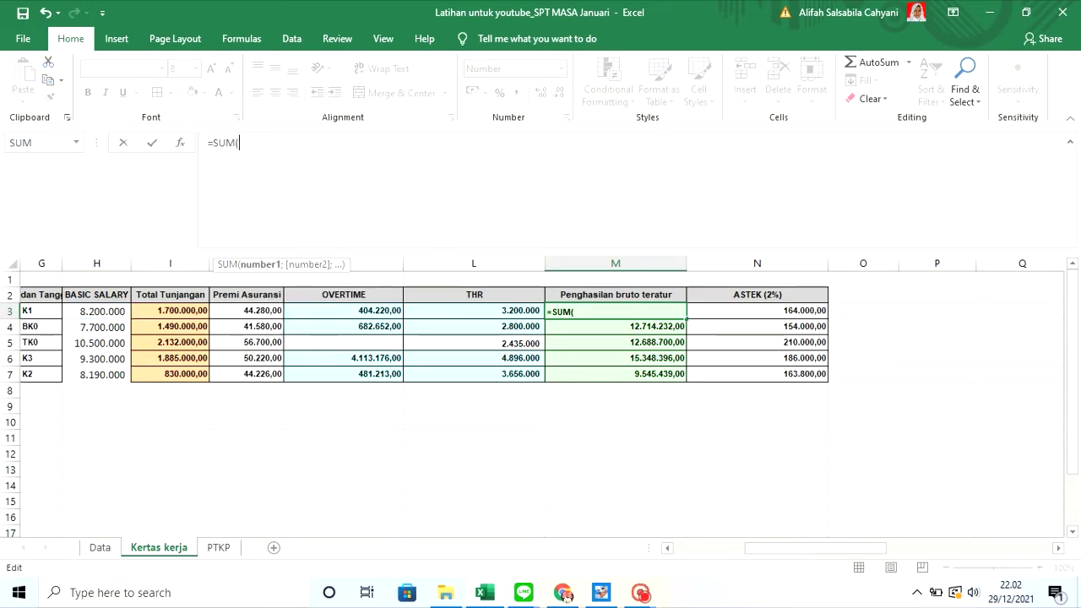
left_click(91, 311)
left_click_drag(101, 311, 337, 313)
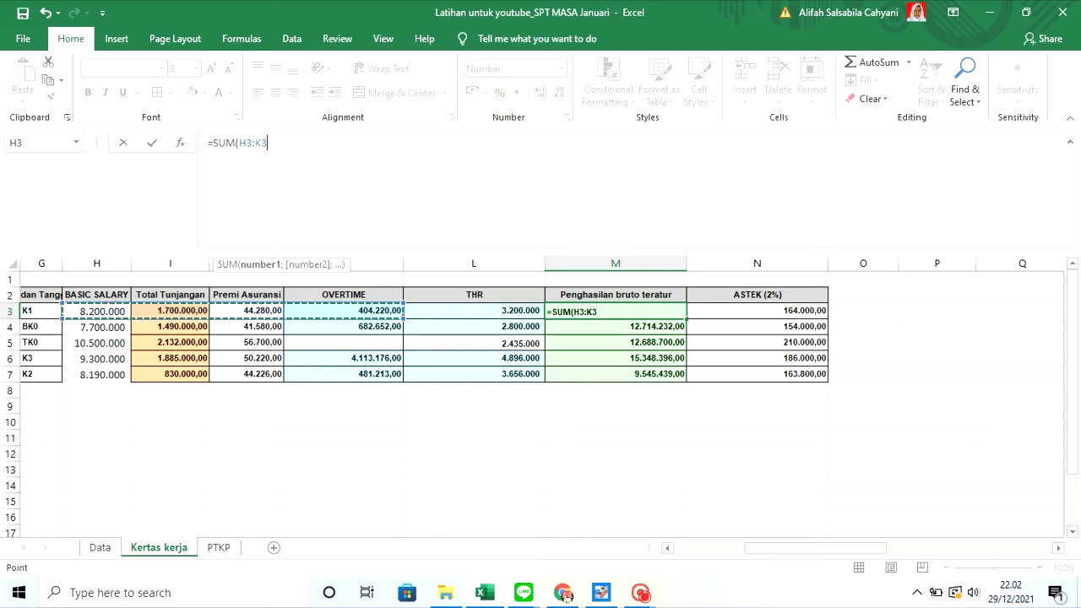
key("Return")
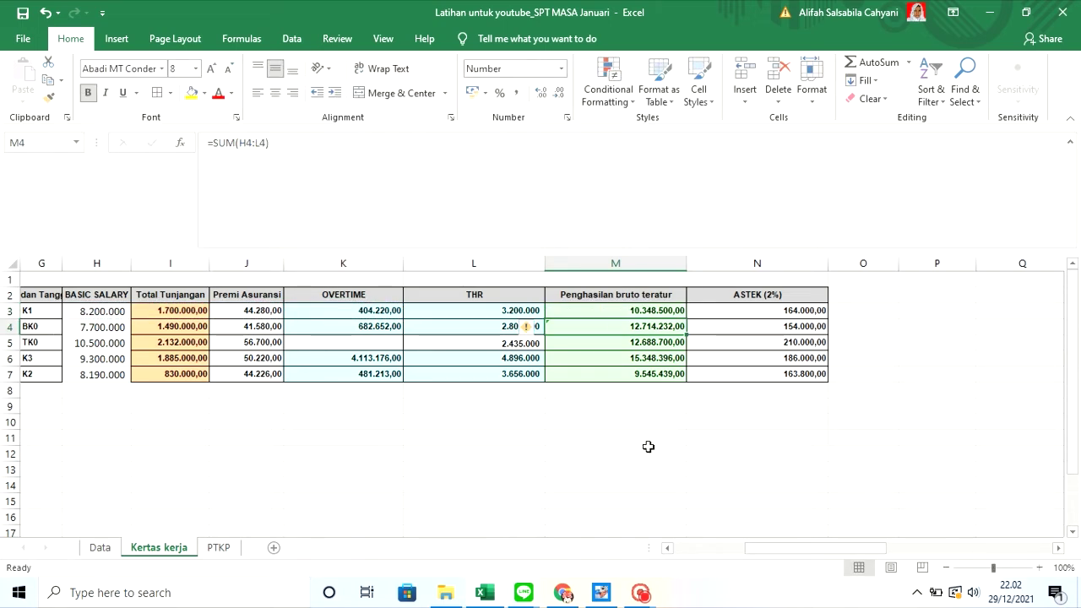
left_click(625, 311)
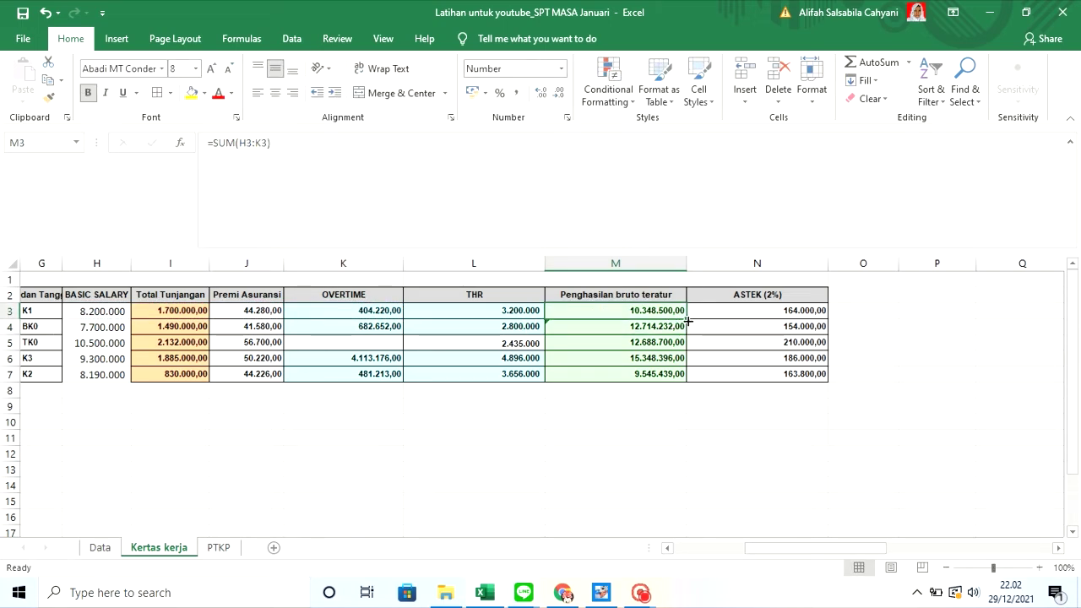
double_click(689, 320)
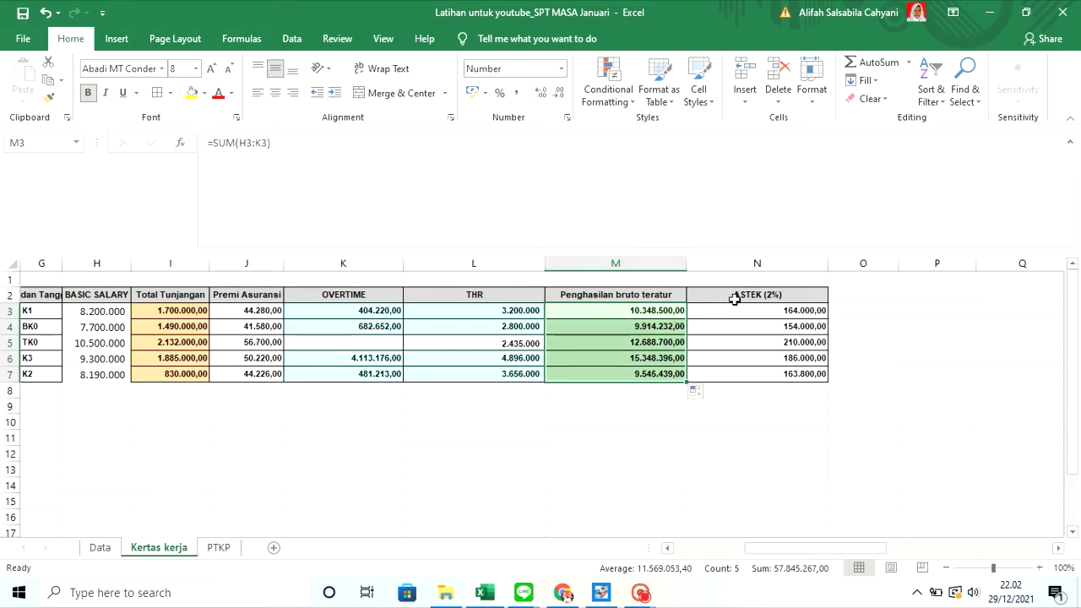
Insert a blank column before the ASTEK (2%) column
left_click(734, 262)
right_click(734, 263)
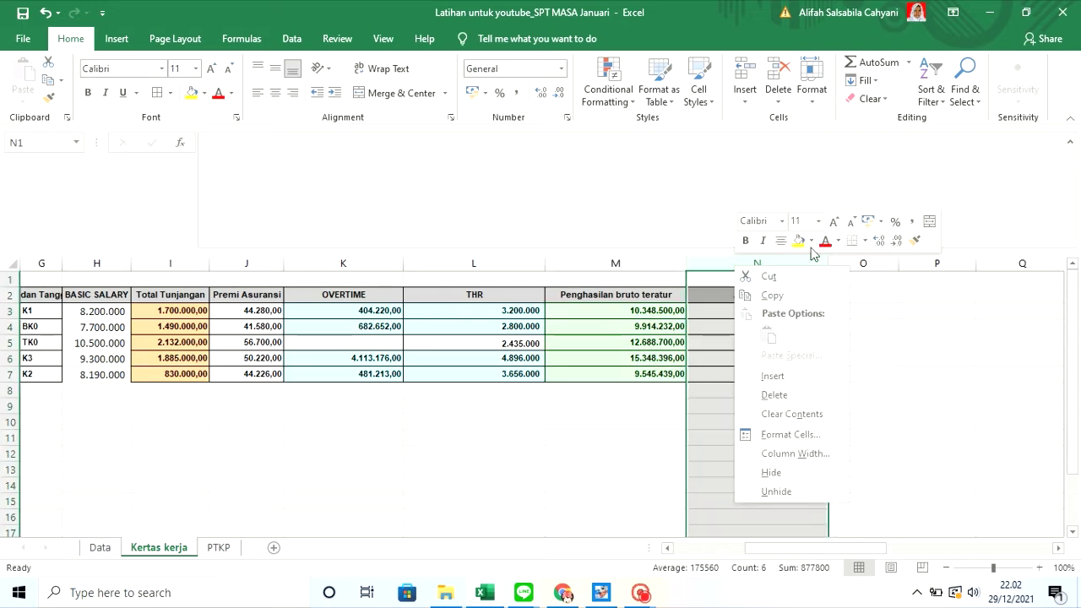
left_click(807, 376)
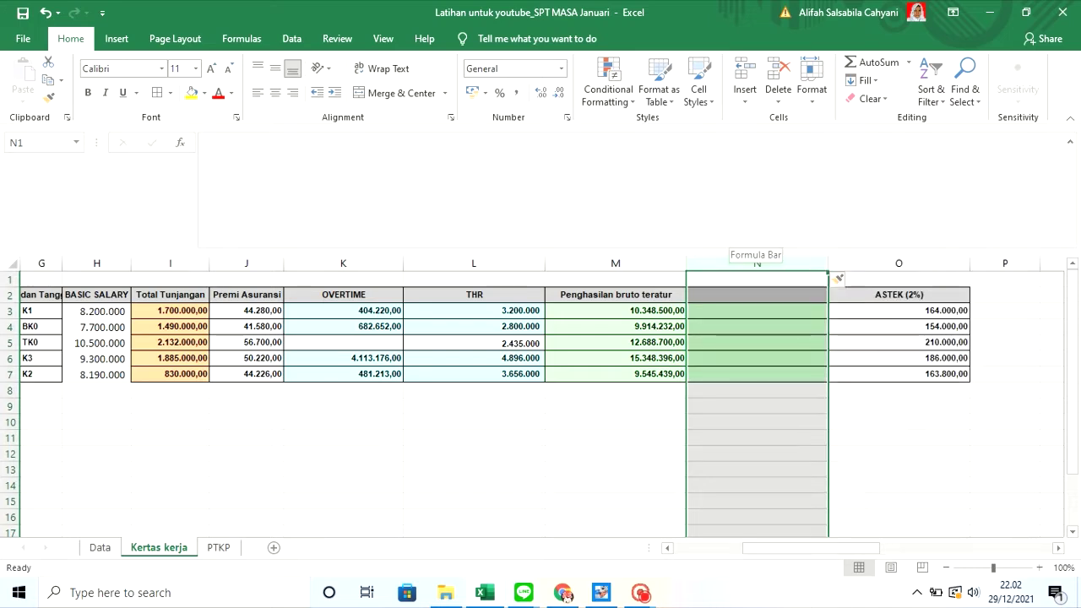
Enter the header Penghasilan bruto teratur+THR in cell N2 of the blank column
left_click(732, 298)
double_click(735, 296)
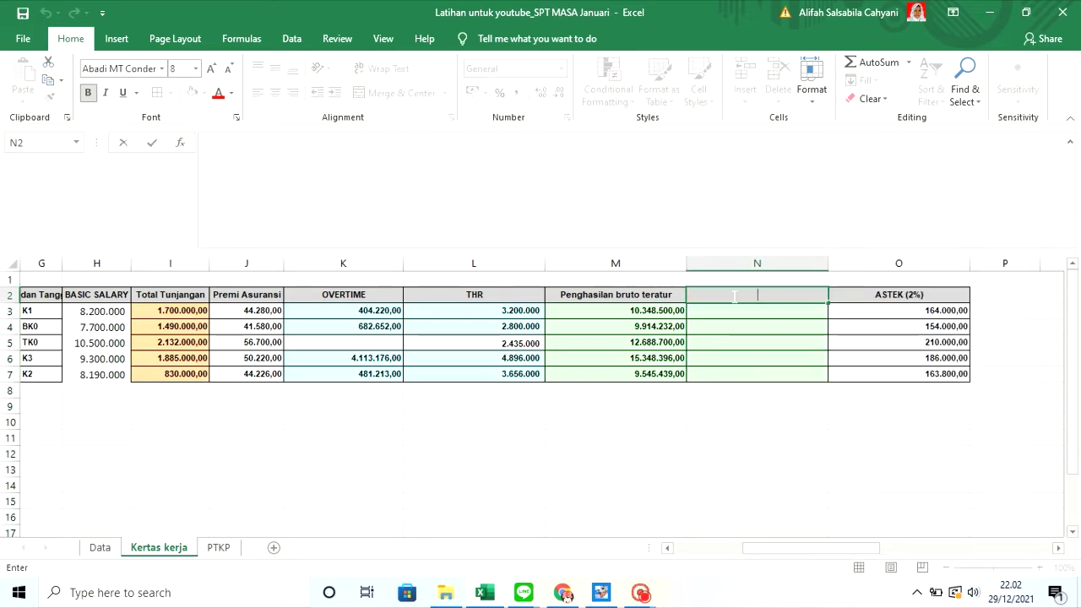
type("Pengha")
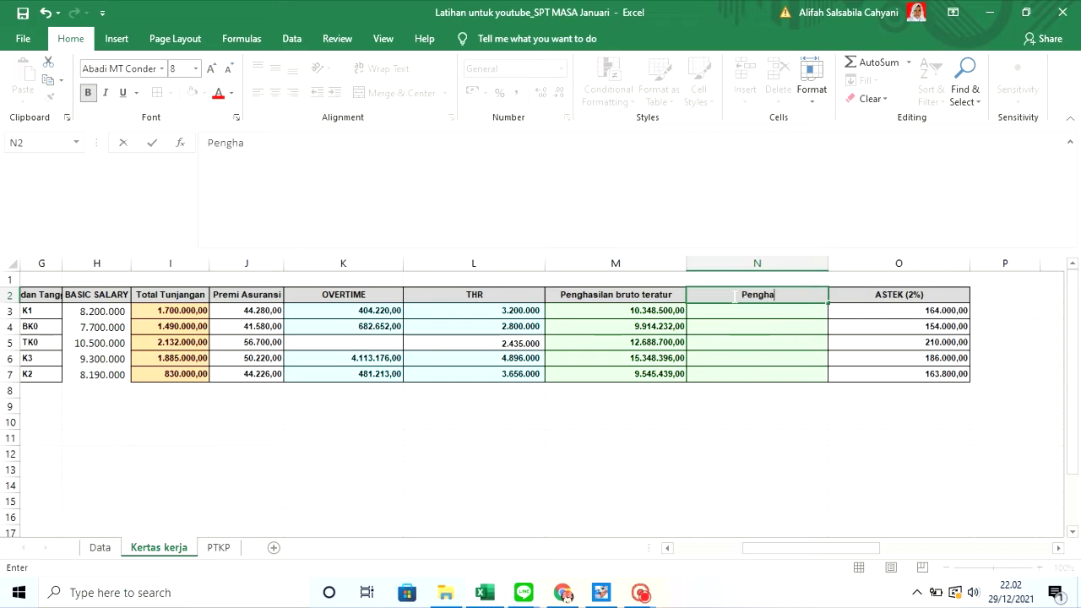
type("silan bru")
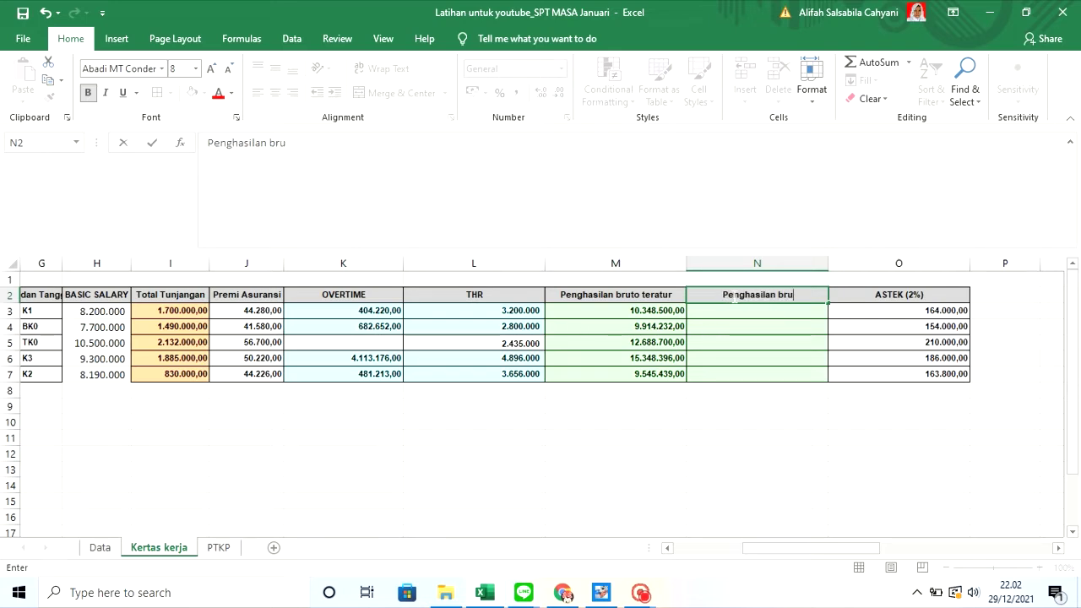
type("to teratur")
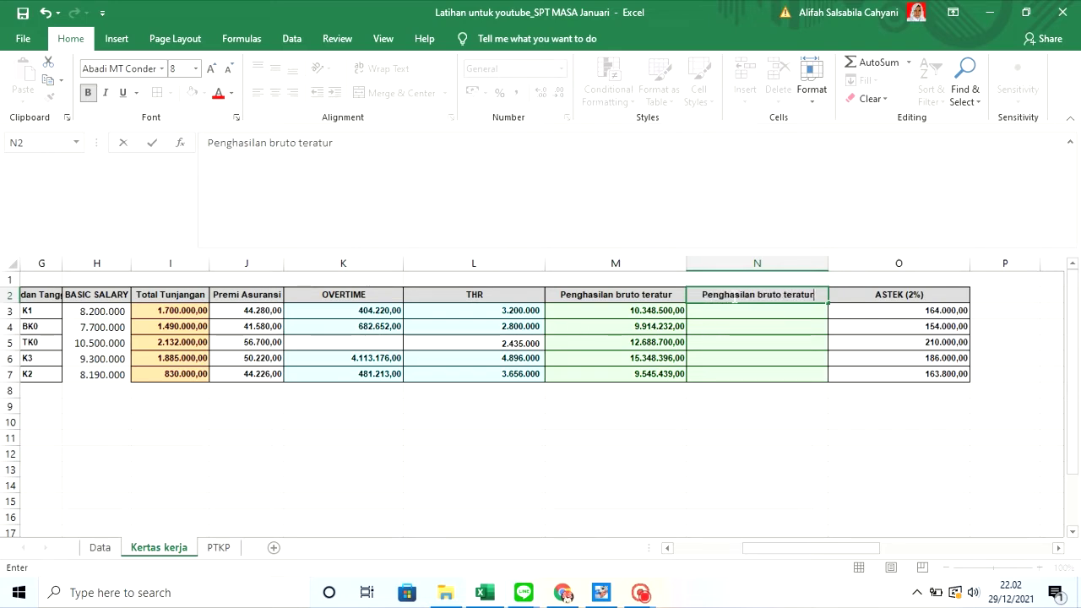
type("+THR")
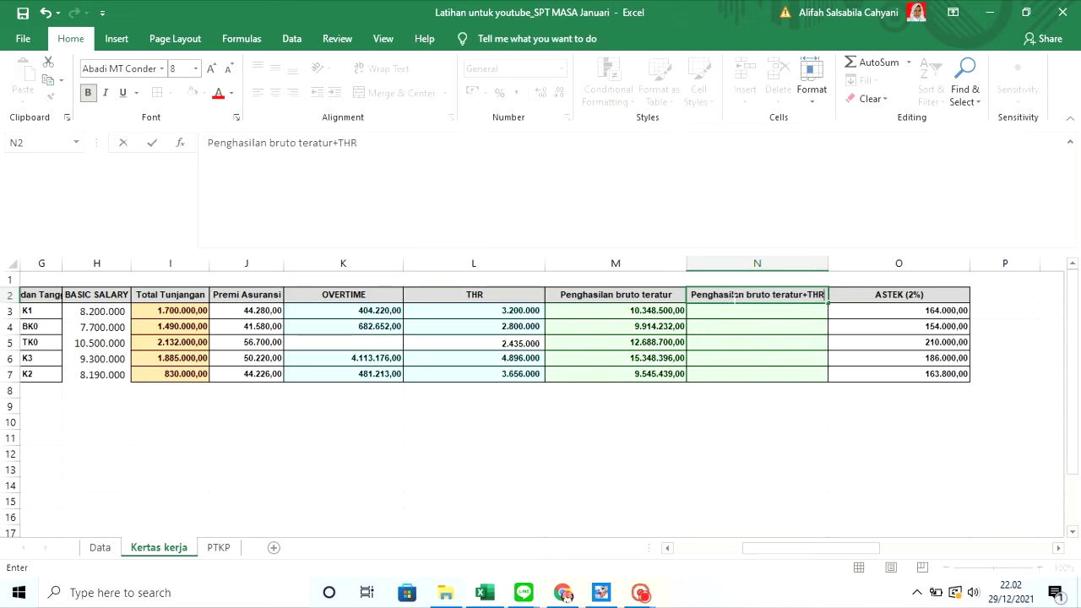
Add the THR and the regular gross income in N3 with the formula =L3+M3
left_click(729, 310)
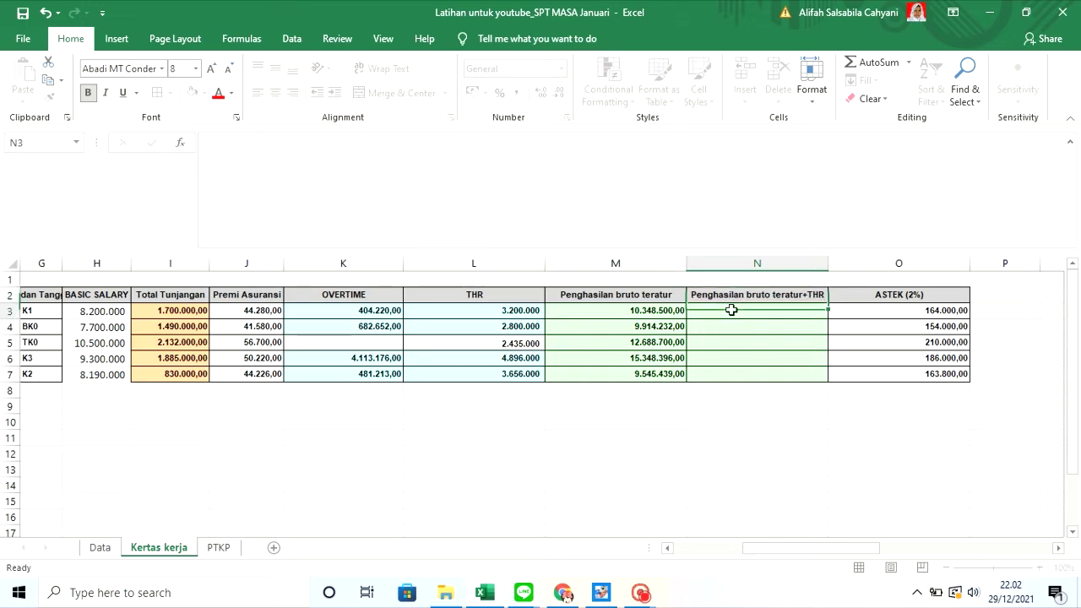
type("=")
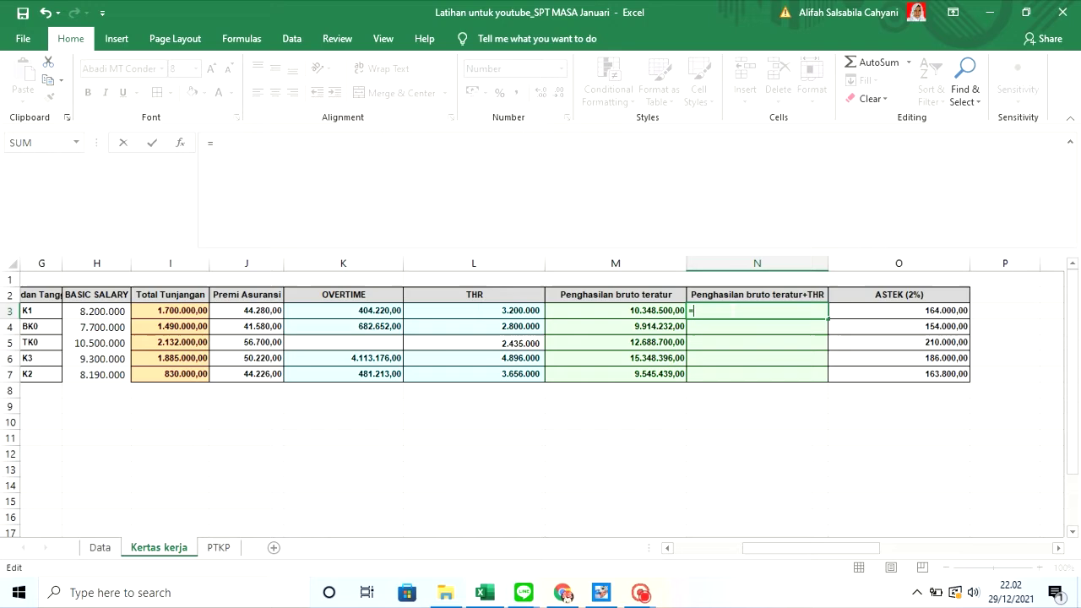
left_click(500, 310)
type("+")
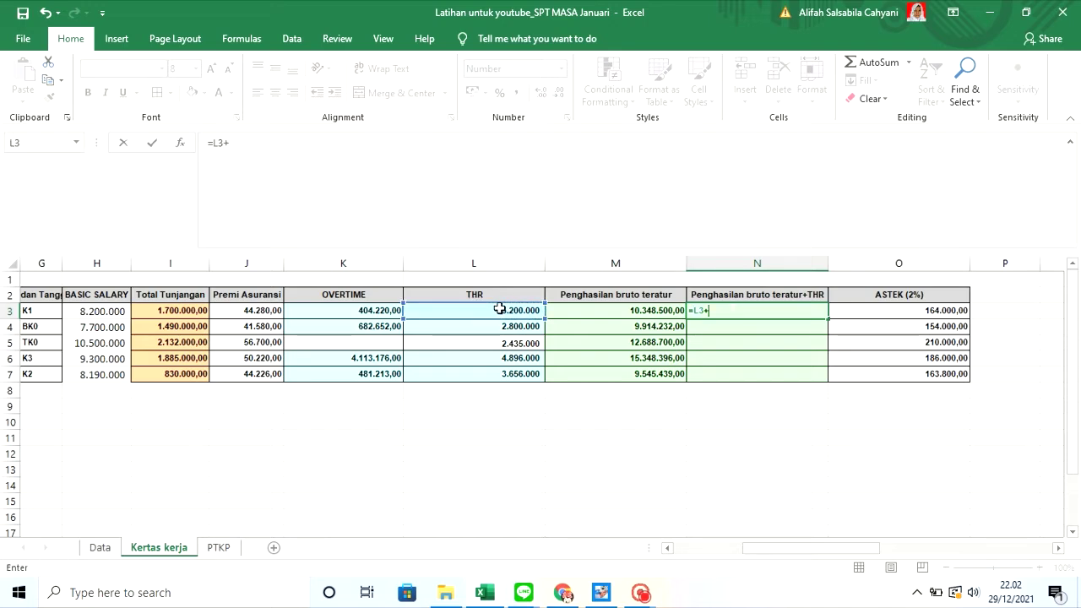
left_click(651, 311)
key("Return")
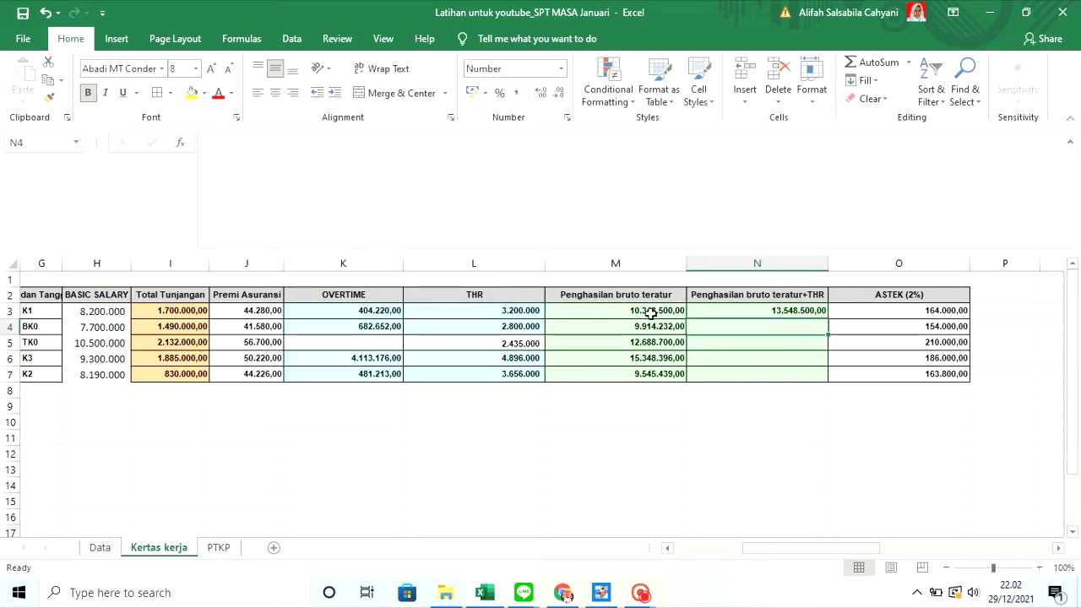
Fill the gross income plus THR formula from N3 down to N7
left_click(780, 310)
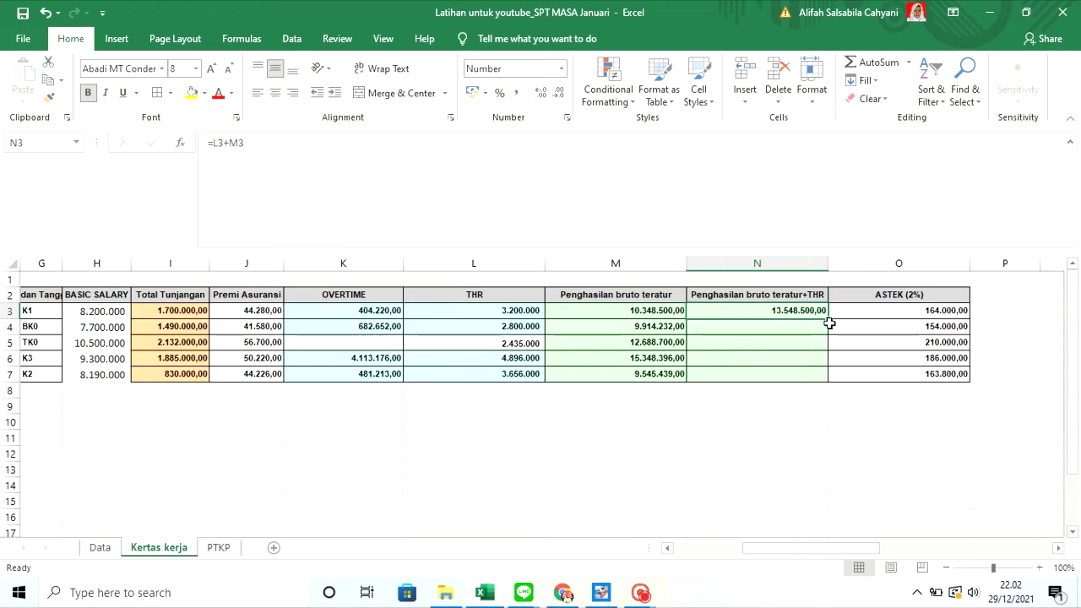
left_click_drag(828, 319, 830, 329)
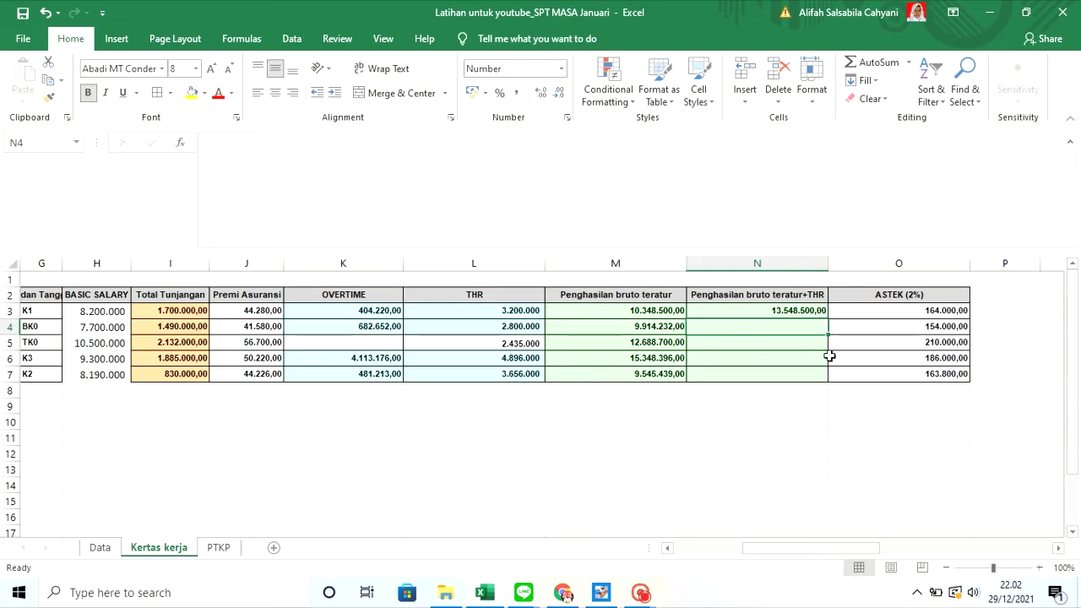
left_click(821, 310)
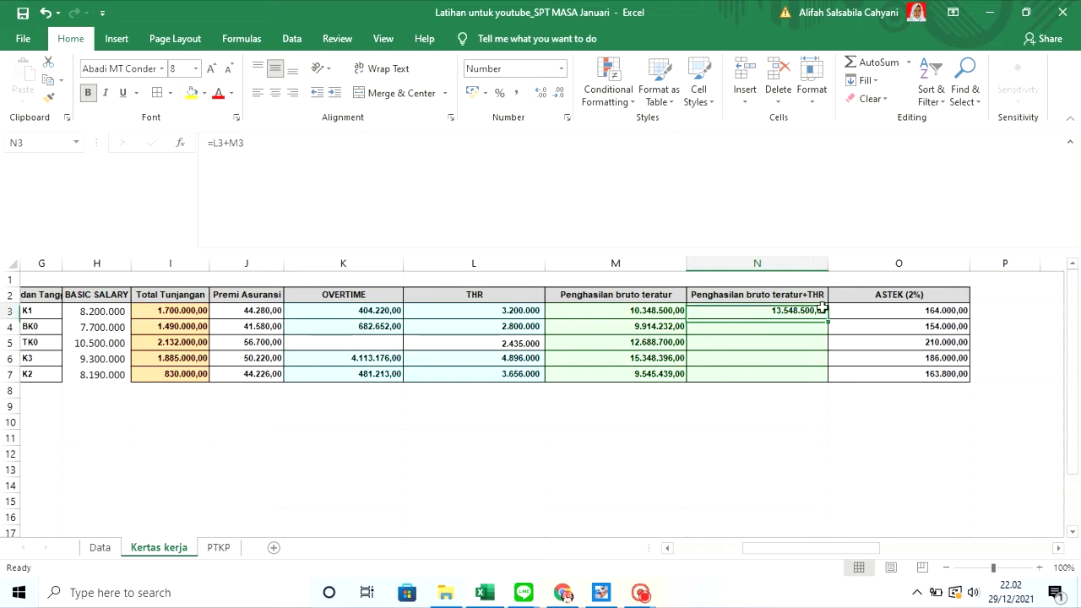
double_click(831, 321)
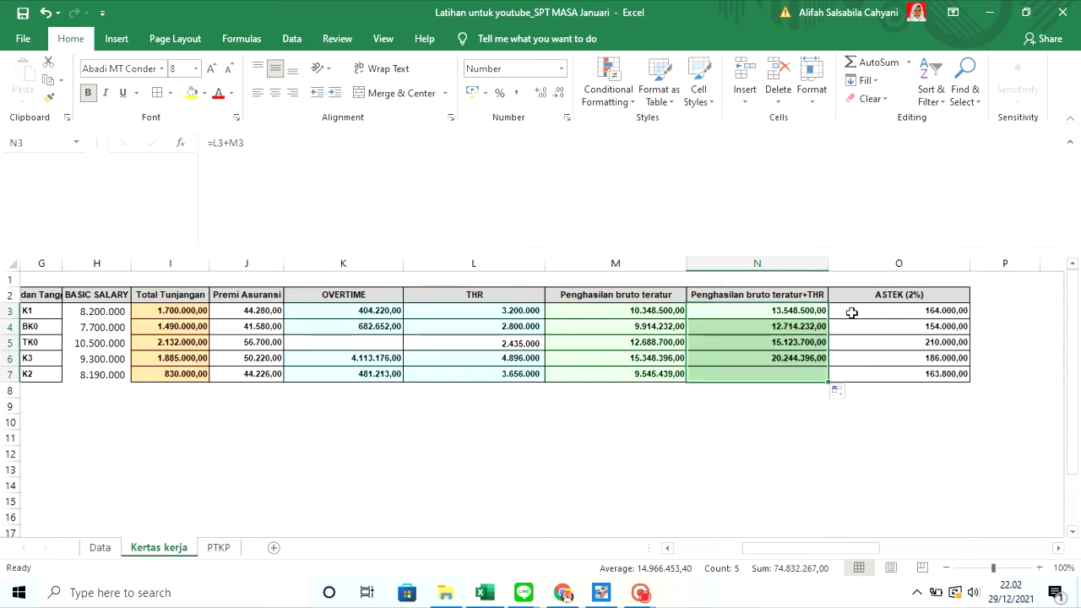
Insert two blank columns before the ASTEK (2%) column
left_click(887, 274)
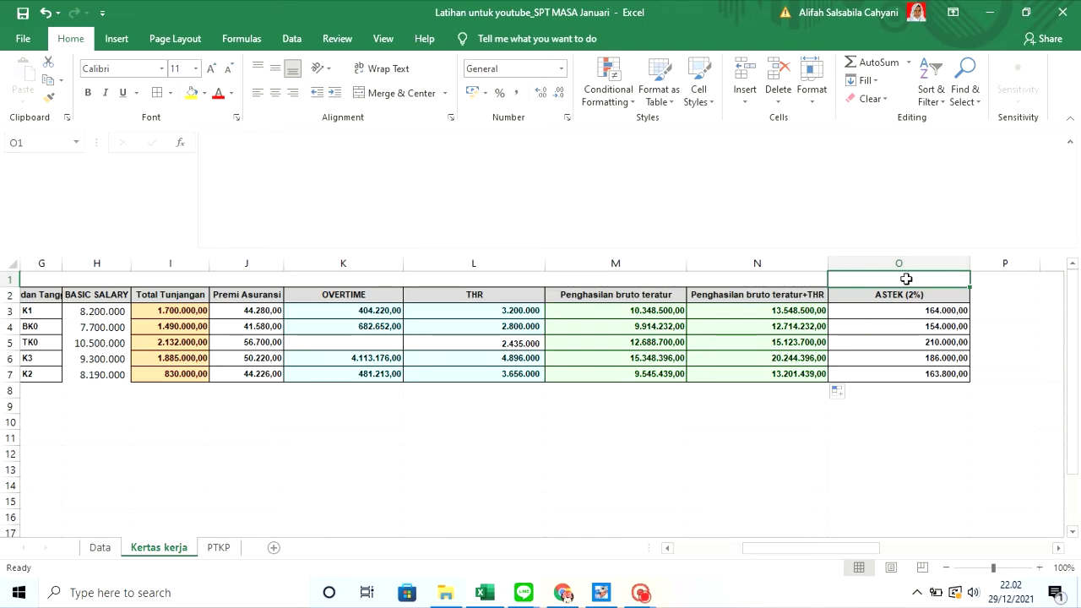
left_click(905, 265)
right_click(907, 267)
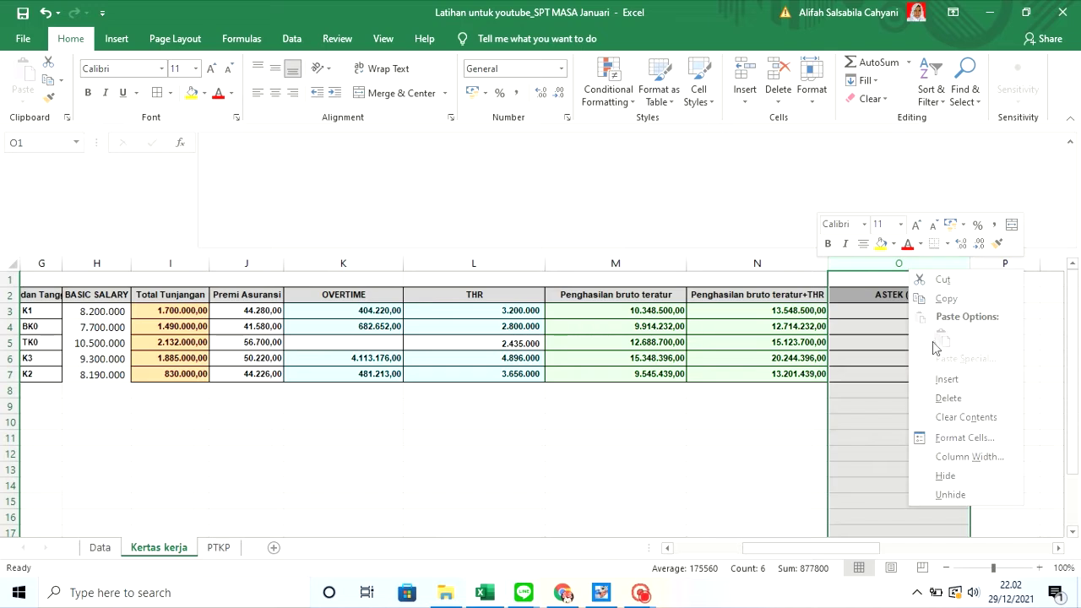
left_click(944, 380)
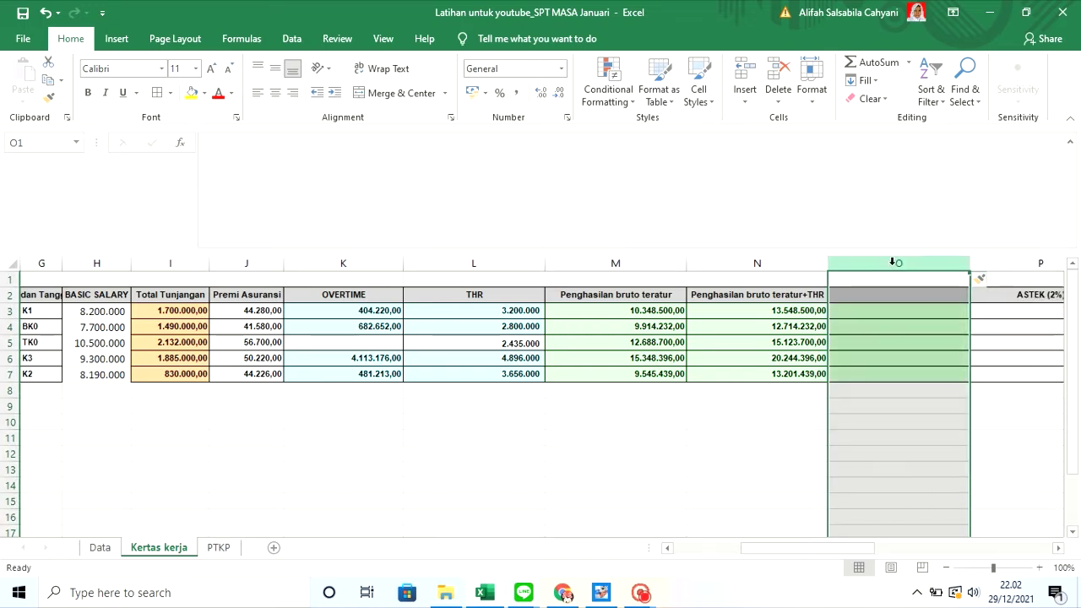
right_click(893, 263)
left_click(928, 375)
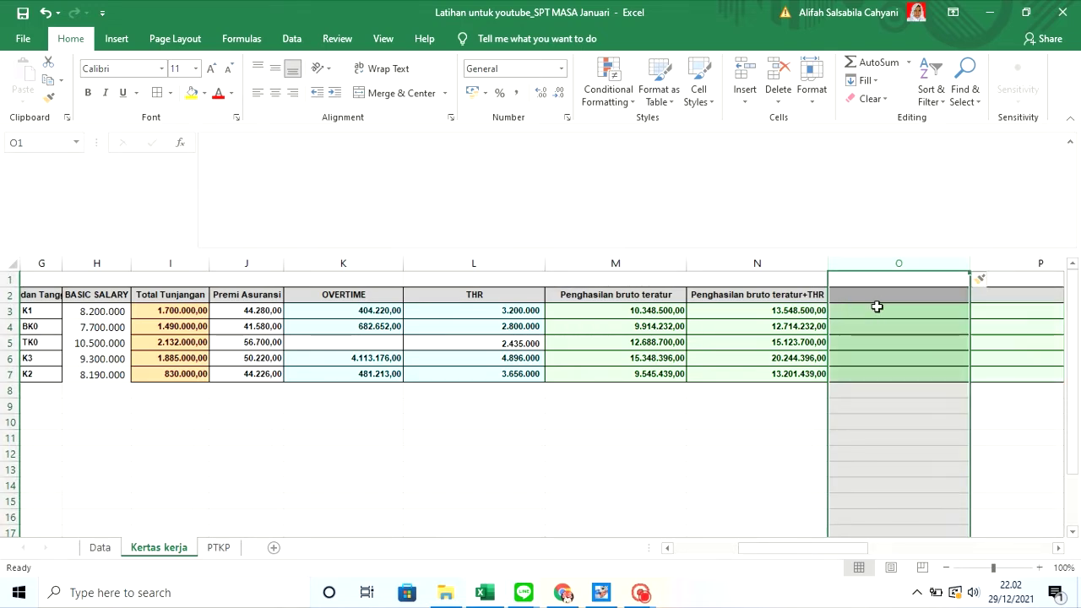
Enter the headers Pengurang in O2 and Biaya Jabatan in P2
left_click(878, 296)
type("Pen")
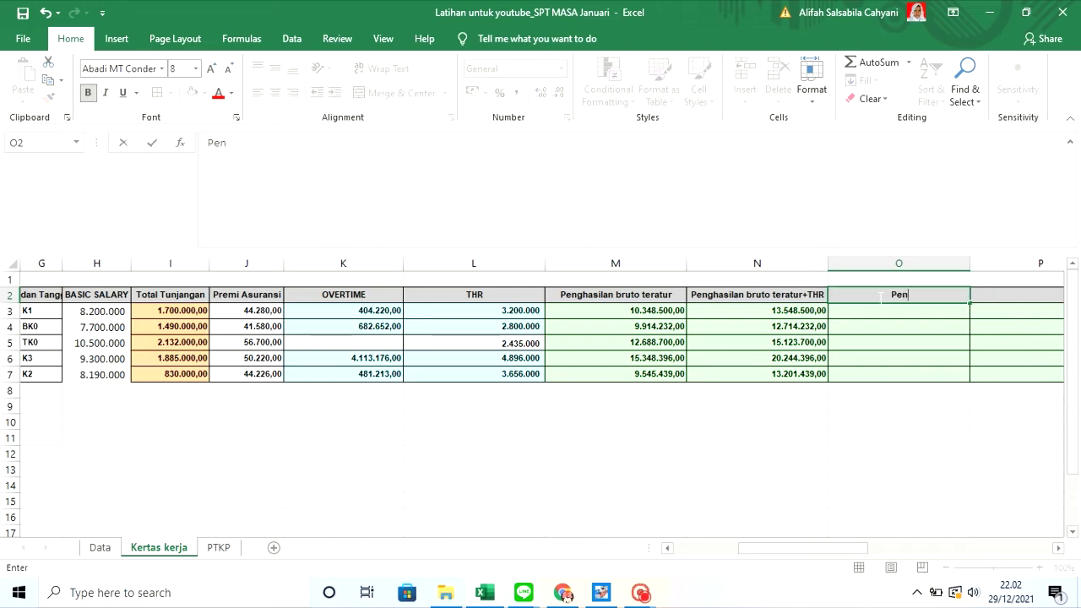
type("gurang")
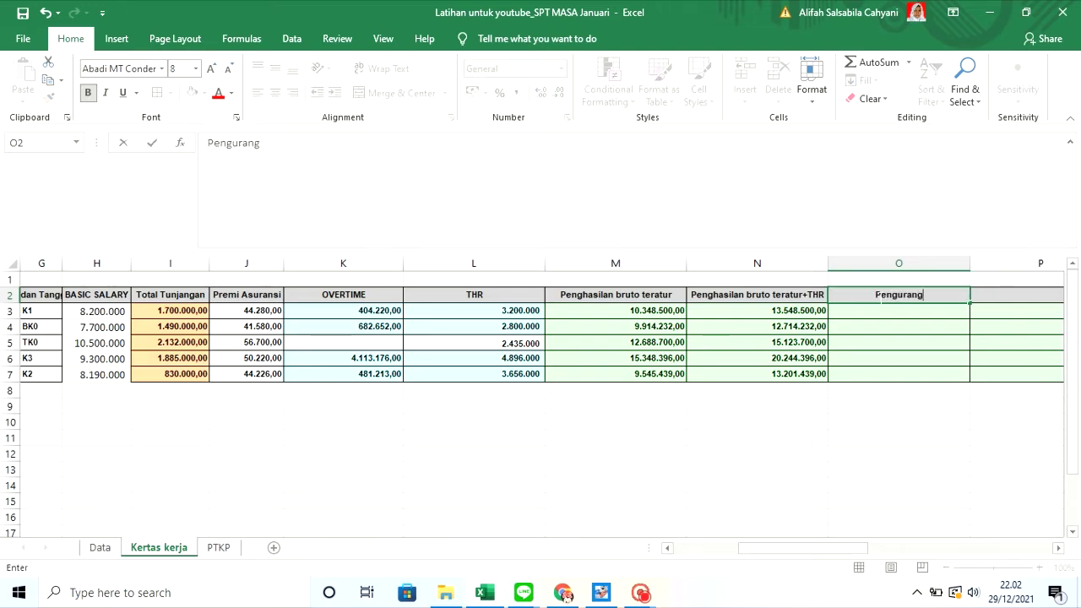
key("Tab")
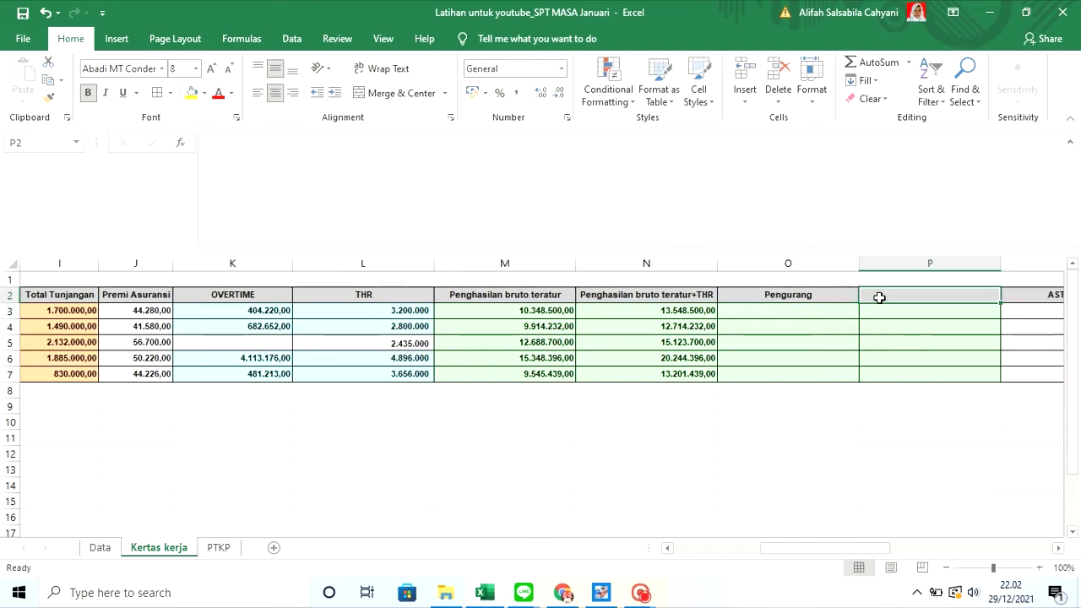
type("Bi")
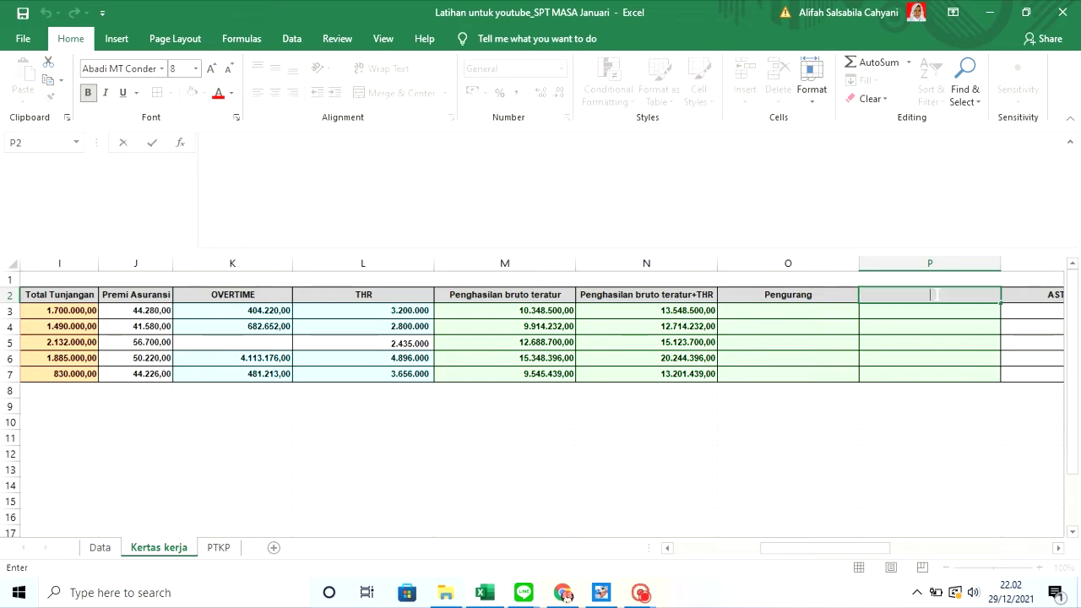
type("aya Jabatan")
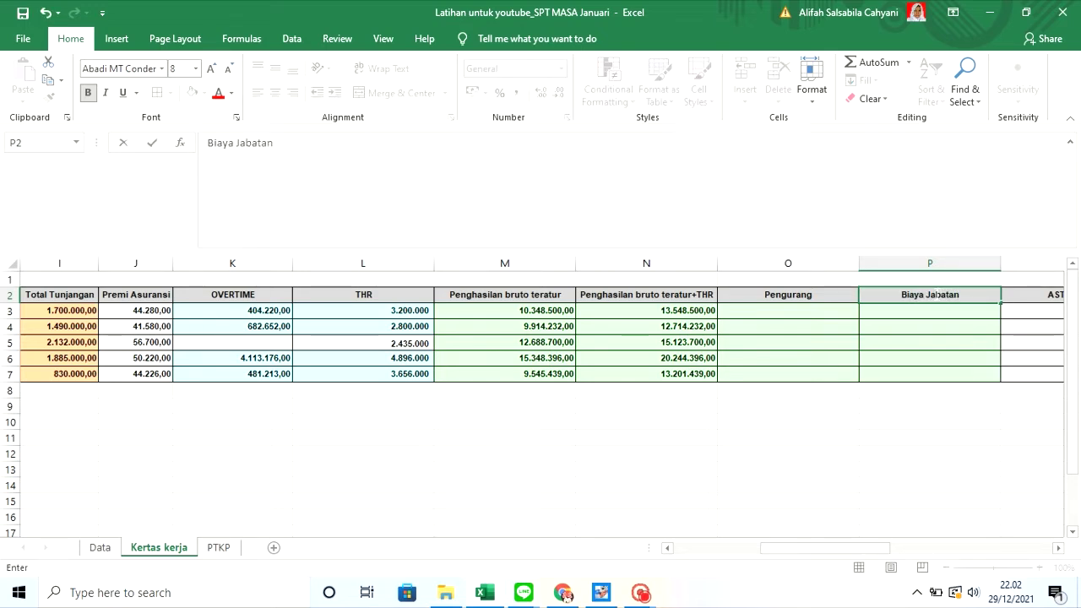
key("Tab")
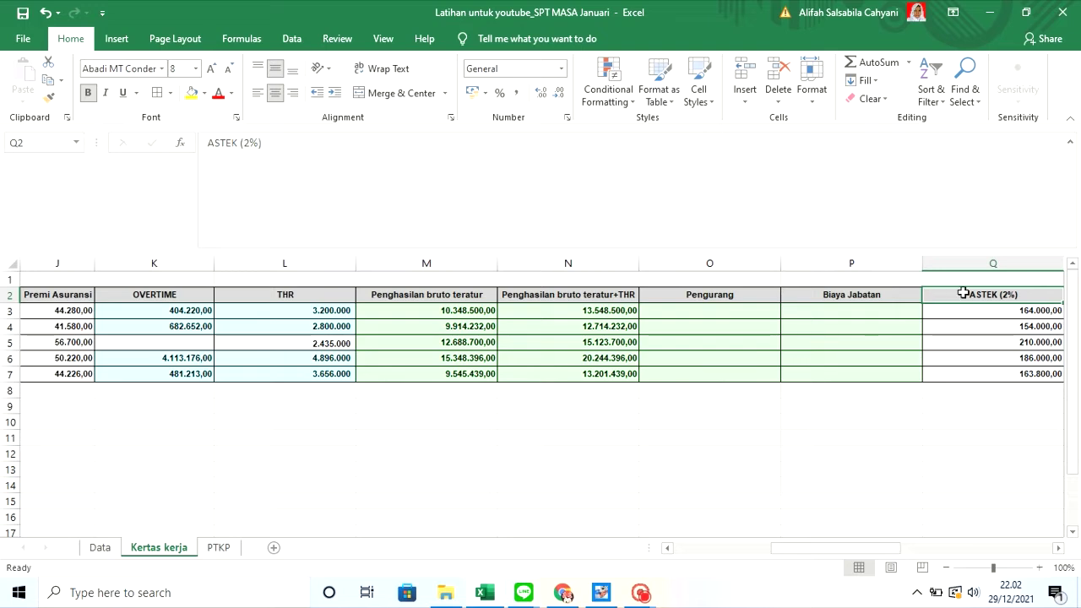
Replace the ASTEK (2%) header in Q2 with JHT
double_click(1028, 298)
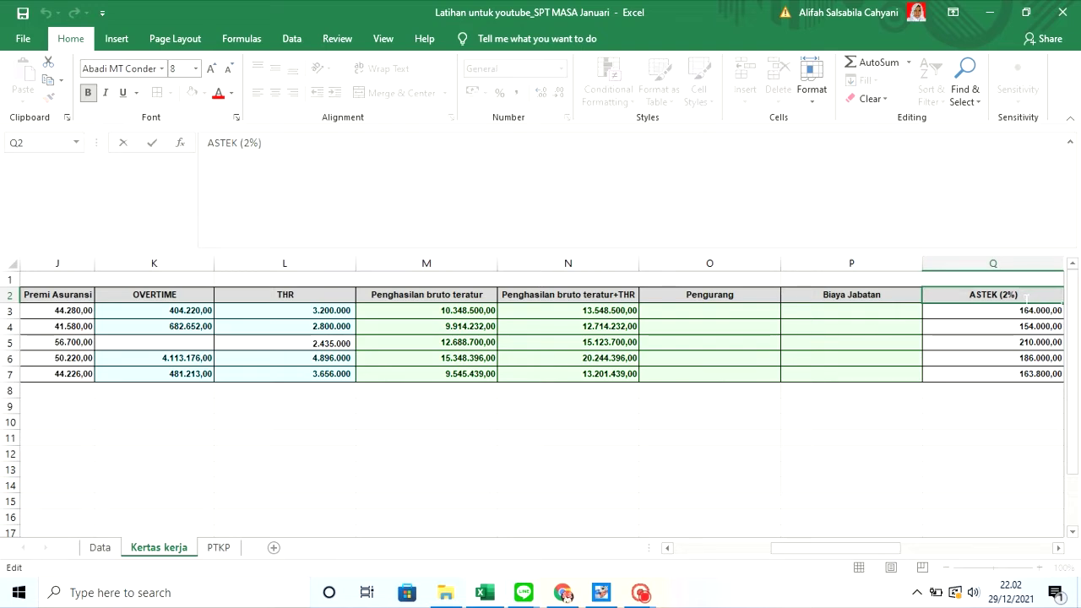
key("BackSpace")
key("BackSpace")
key("BackSpace")
key("BackSpace")
key("BackSpace")
key("BackSpace")
key("BackSpace")
key("BackSpace")
key("BackSpace")
key("BackSpace")
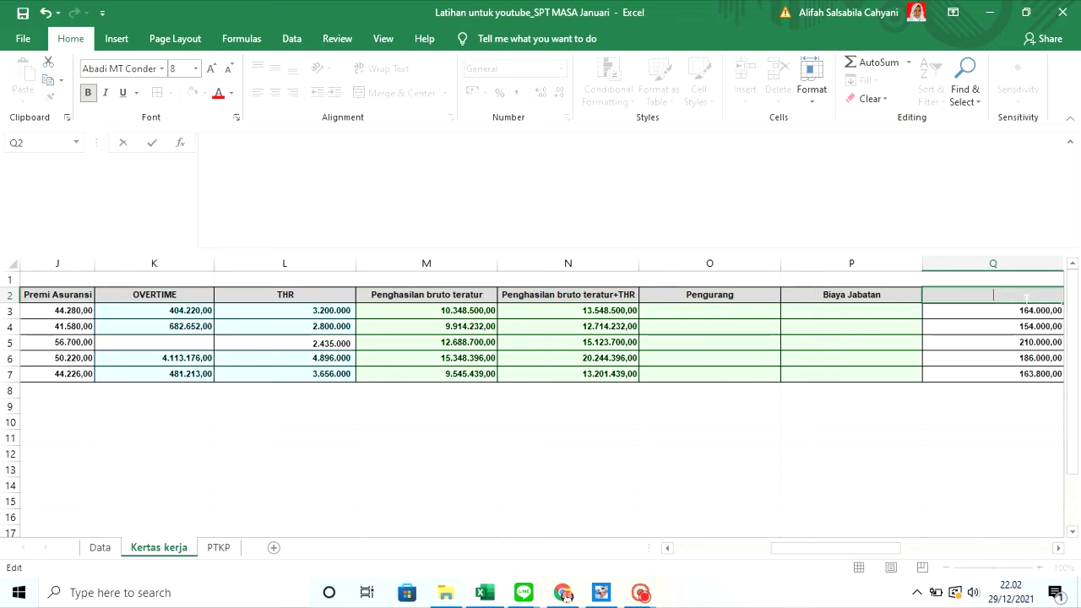
type("JHT")
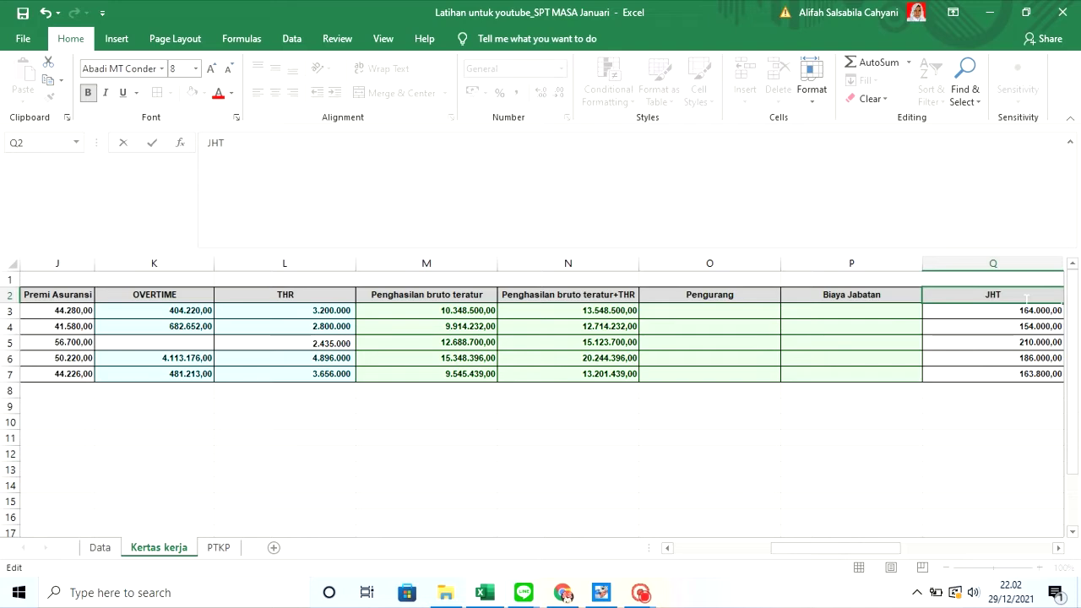
Calculate the Biaya Jabatan in P3 with =IF(M3*5%>=500000;500000;M3*5%) and fill it down to P7
left_click(853, 310)
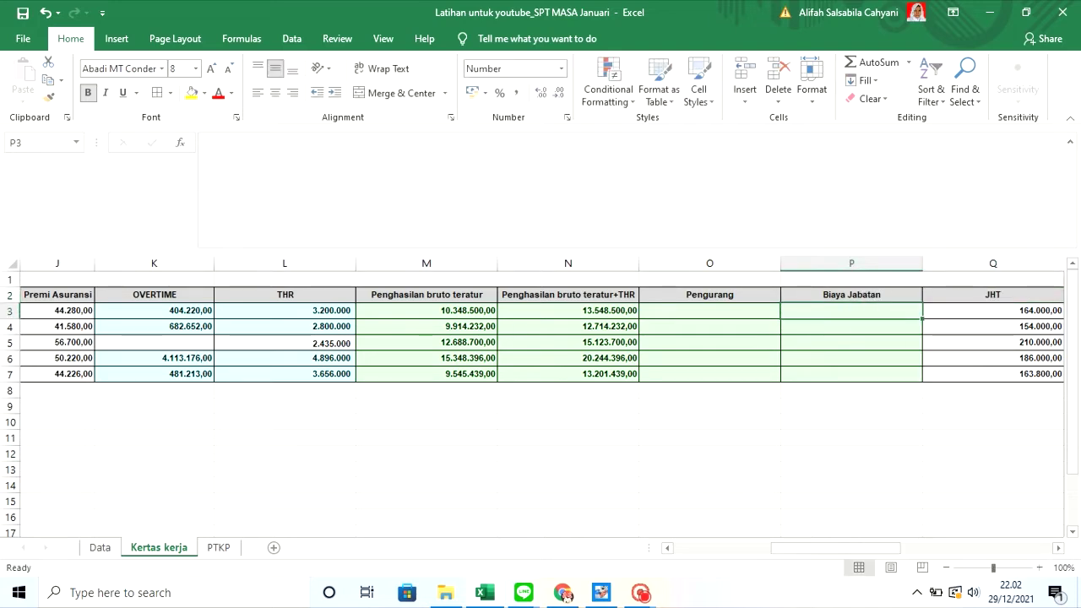
key("F2")
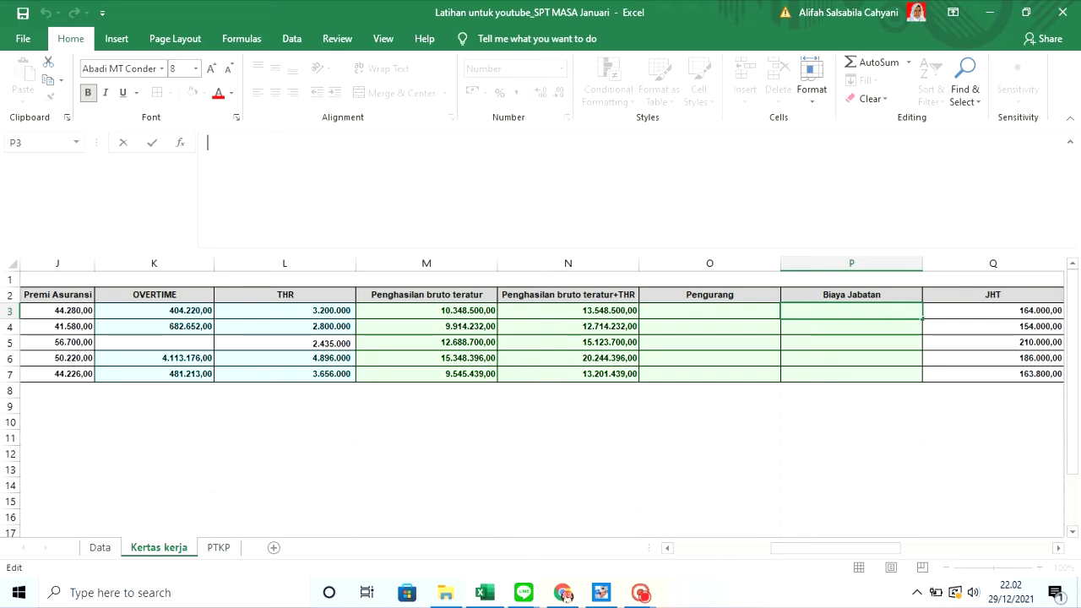
type("=if")
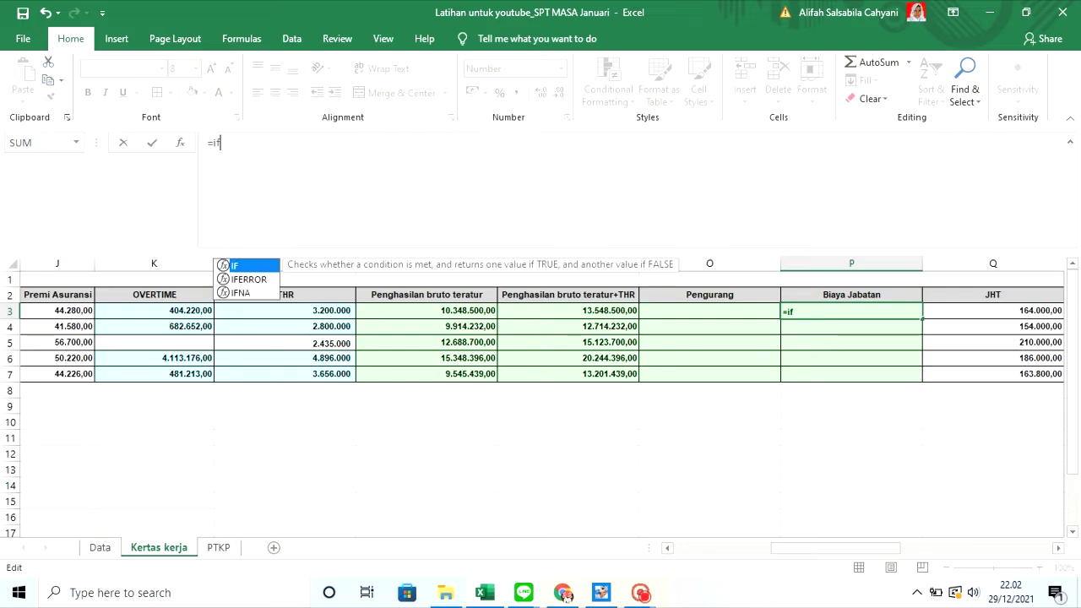
key("Tab")
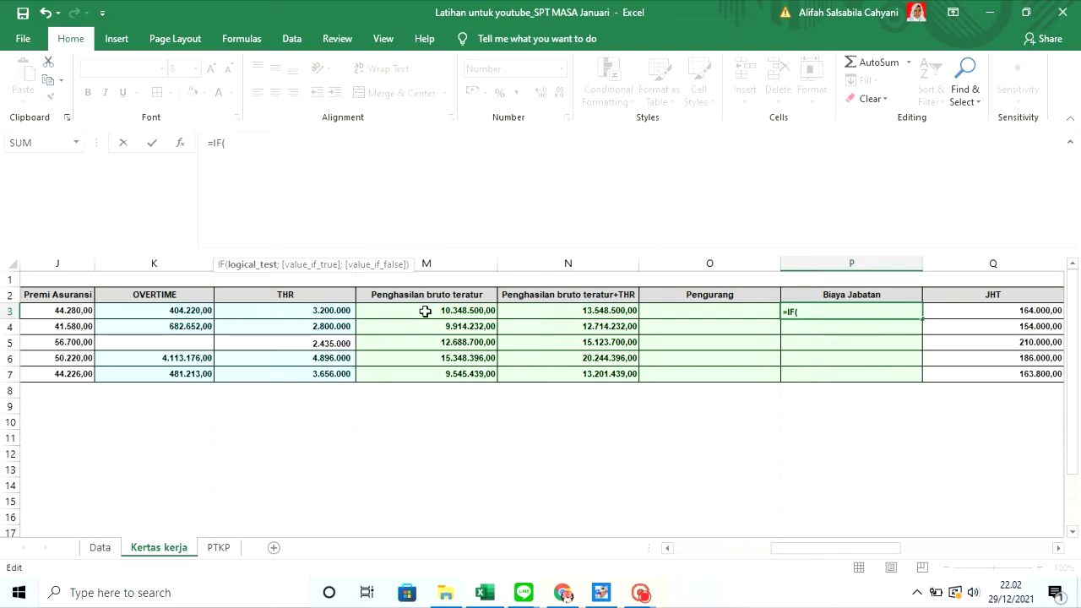
left_click(426, 312)
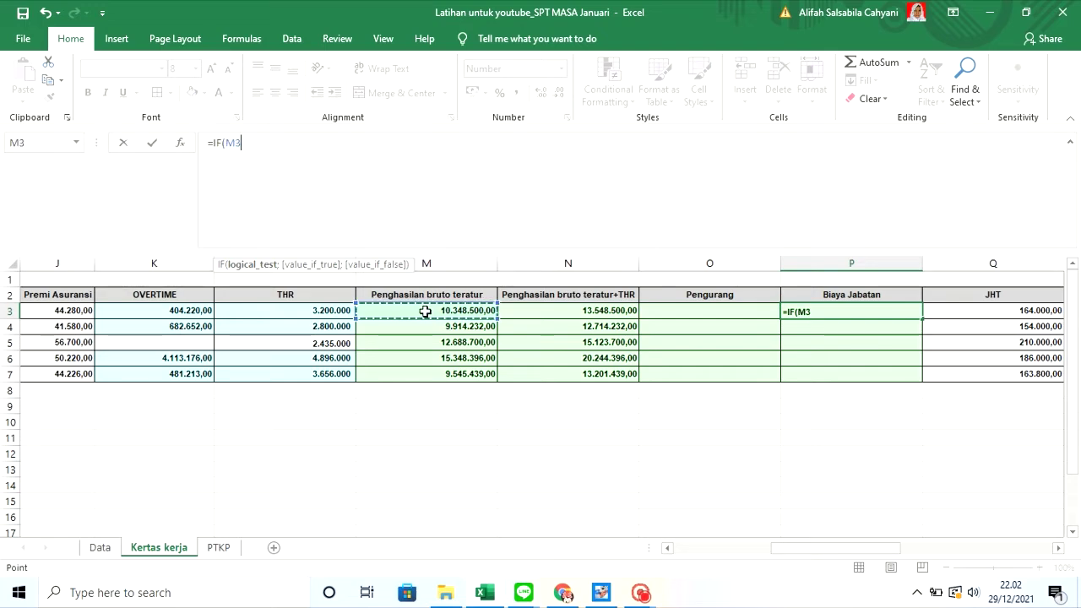
type("*")
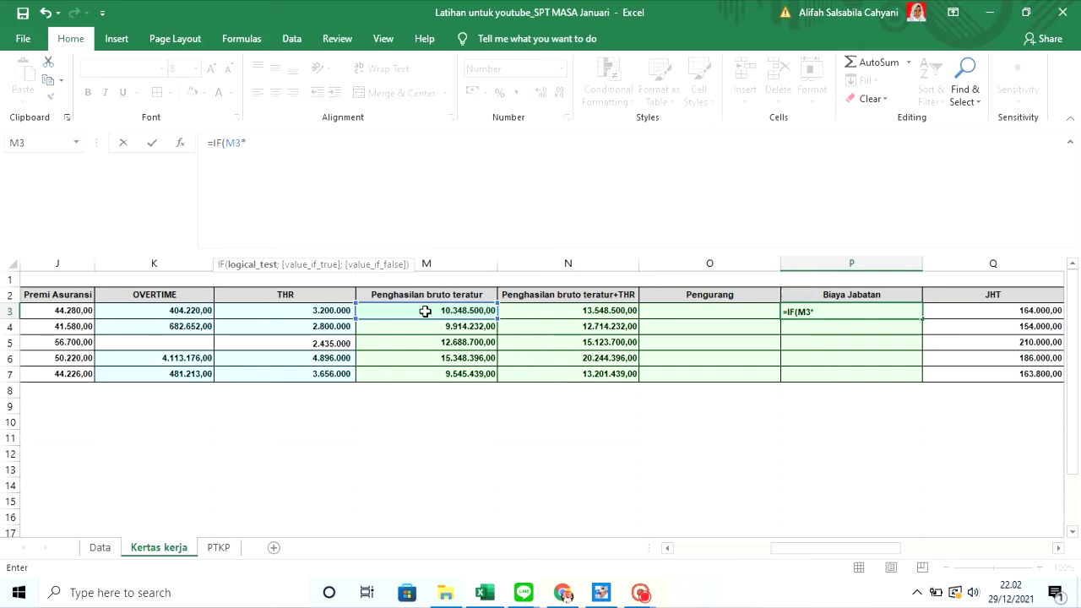
type("5%>=500")
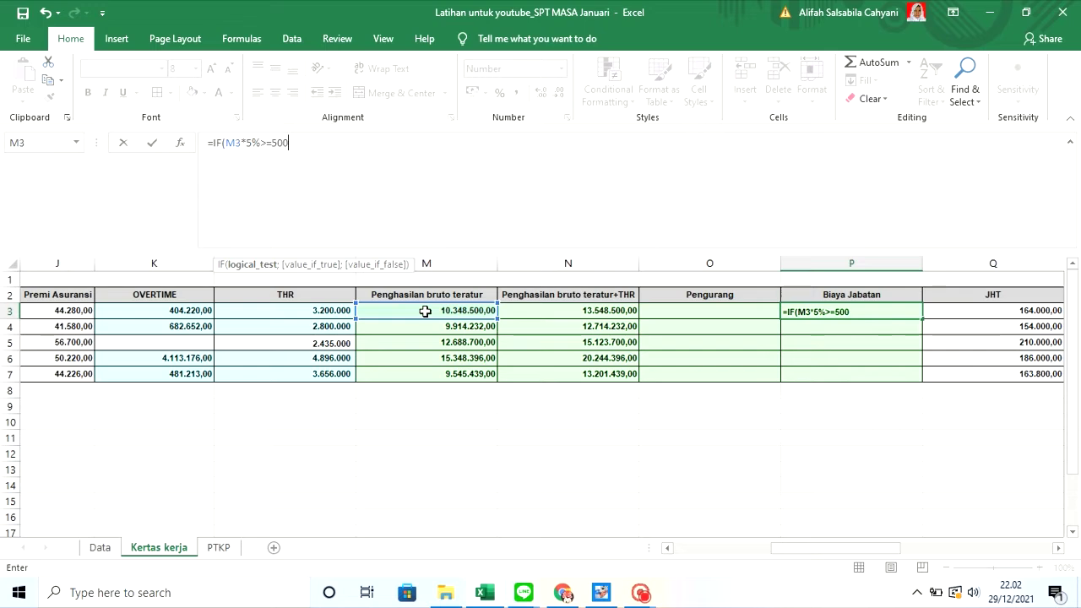
type("000")
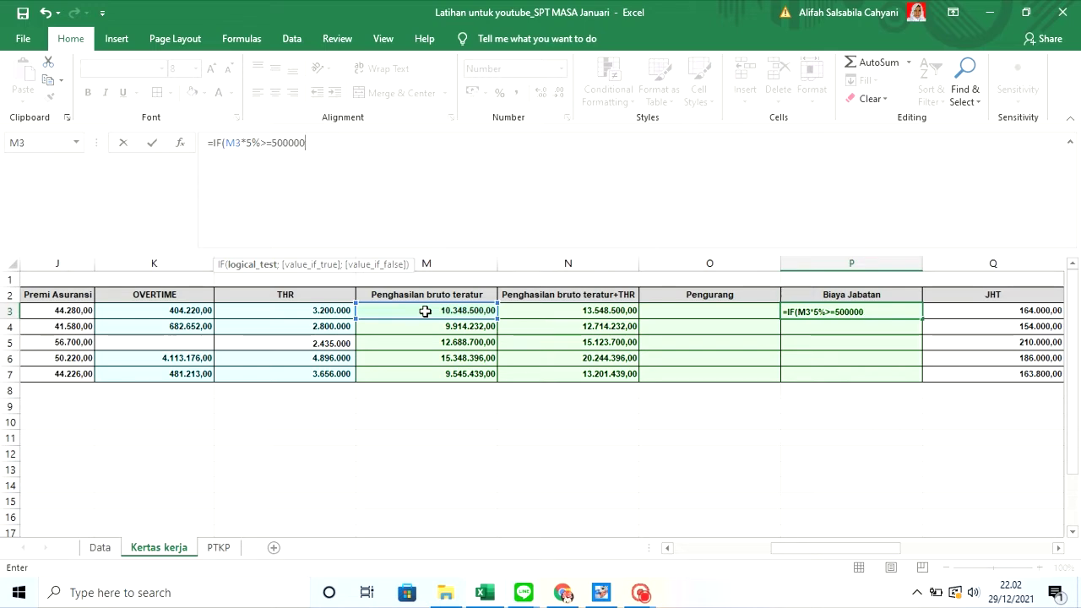
type(";500")
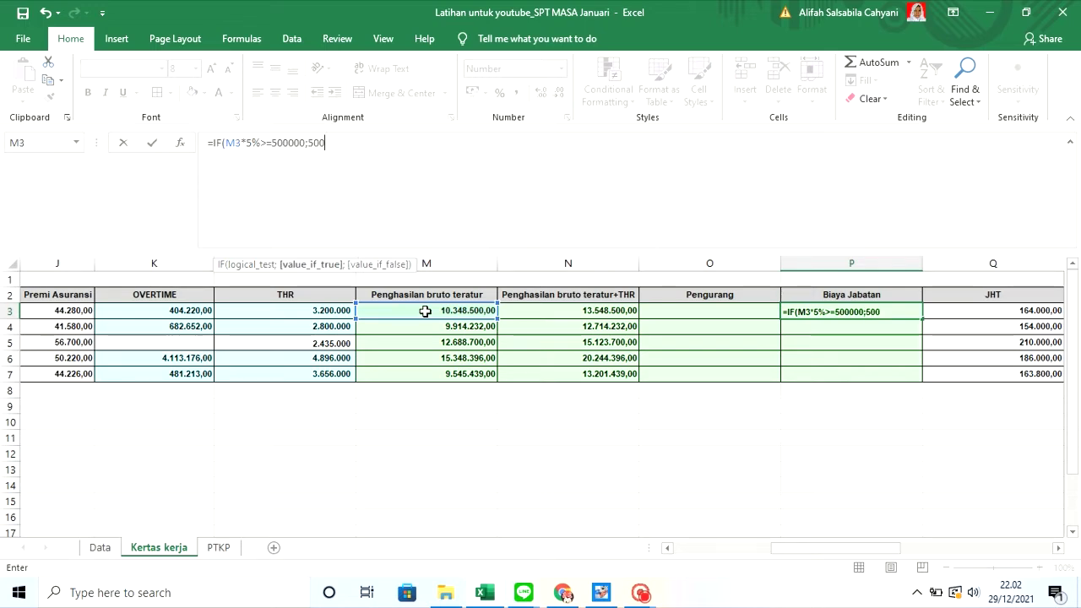
type("000;")
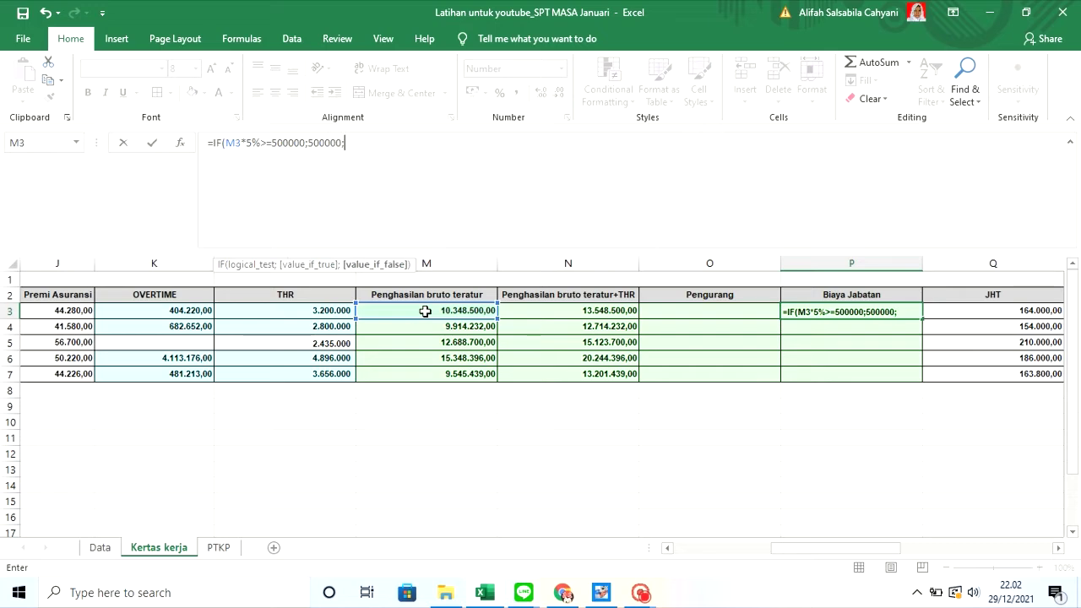
left_click(425, 312)
type("*5%")
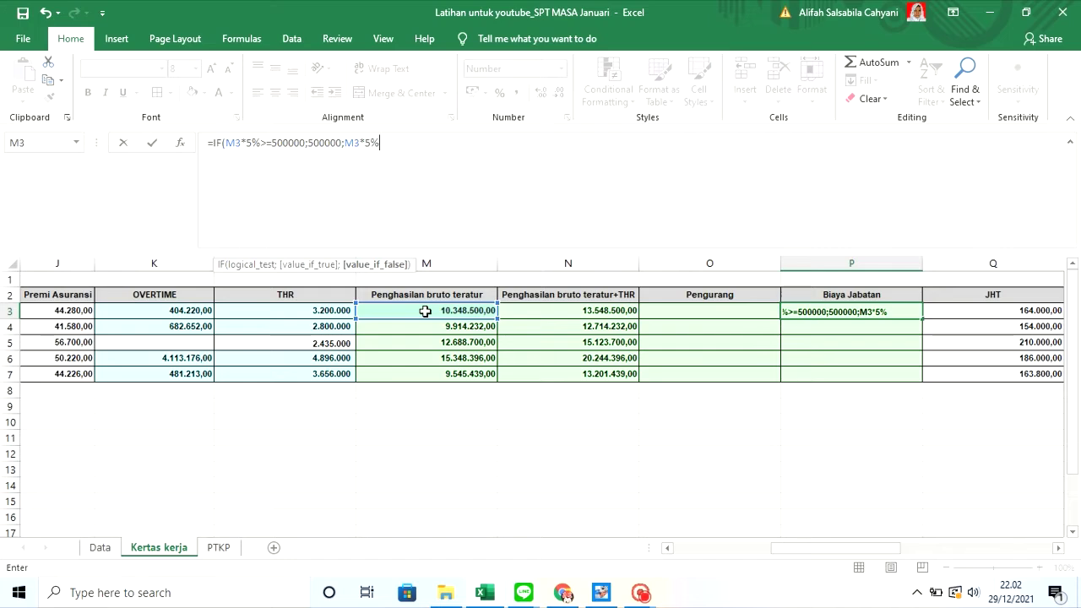
key("Return")
left_click(880, 311)
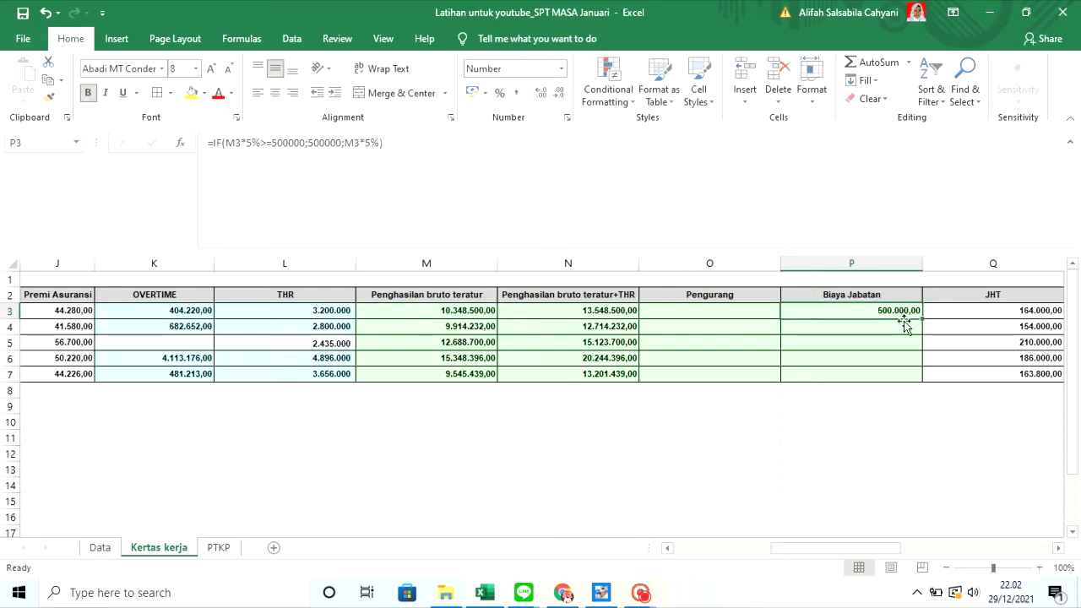
double_click(923, 320)
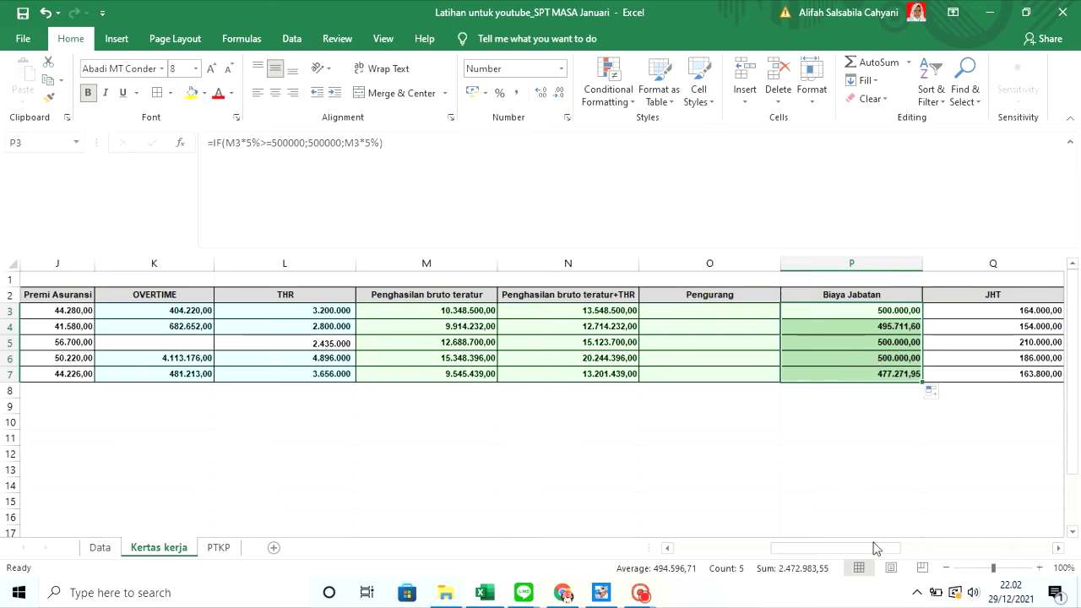
Enter the header Total Pengurang in R2 and fit the width of column R to it
left_click_drag(878, 548, 901, 549)
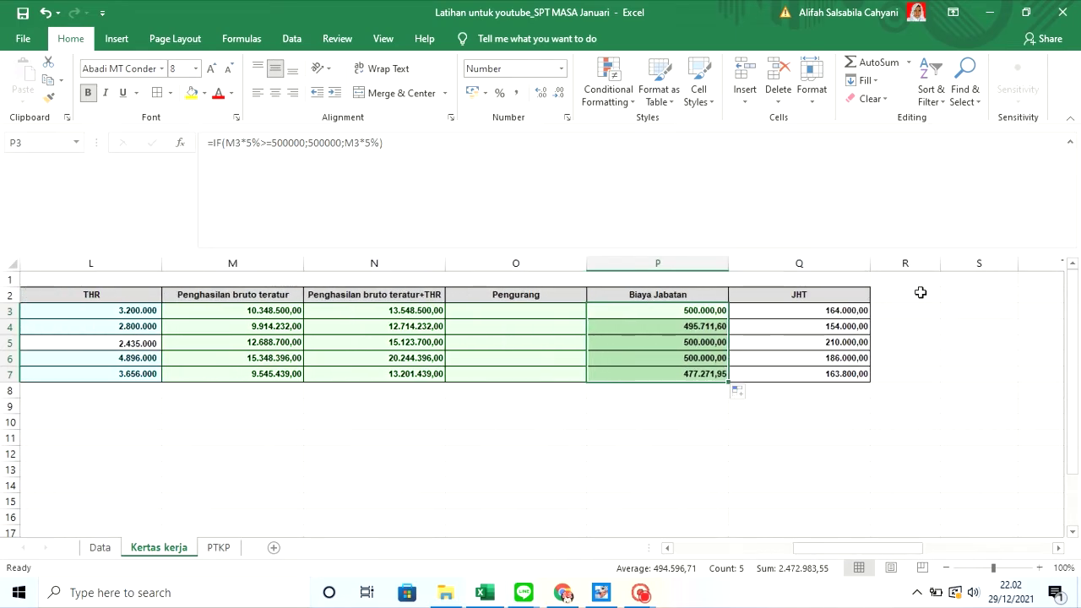
left_click(905, 295)
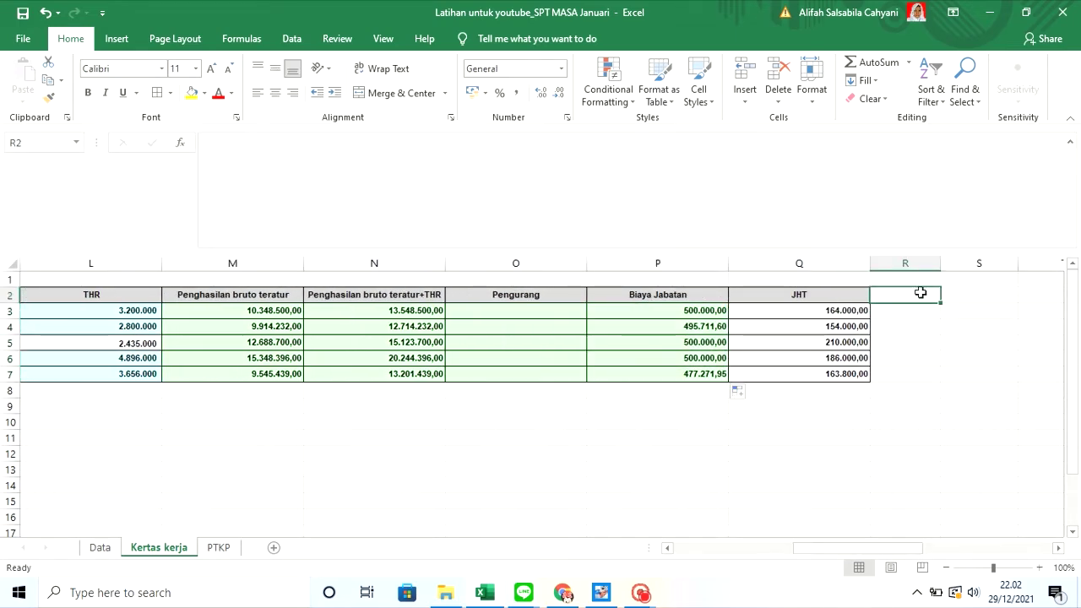
type("=")
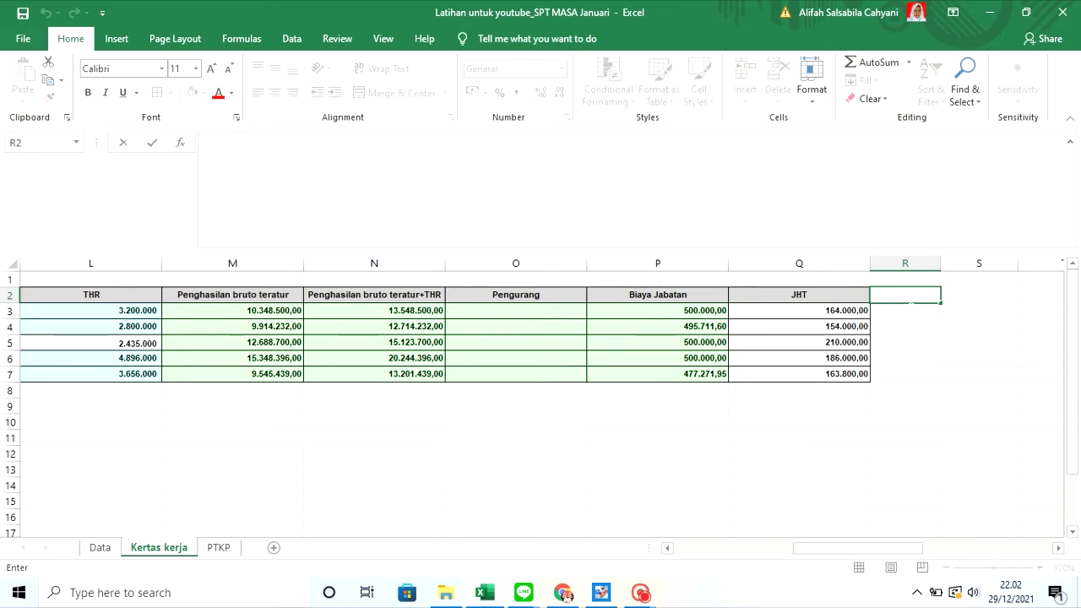
type("otal Pengurang")
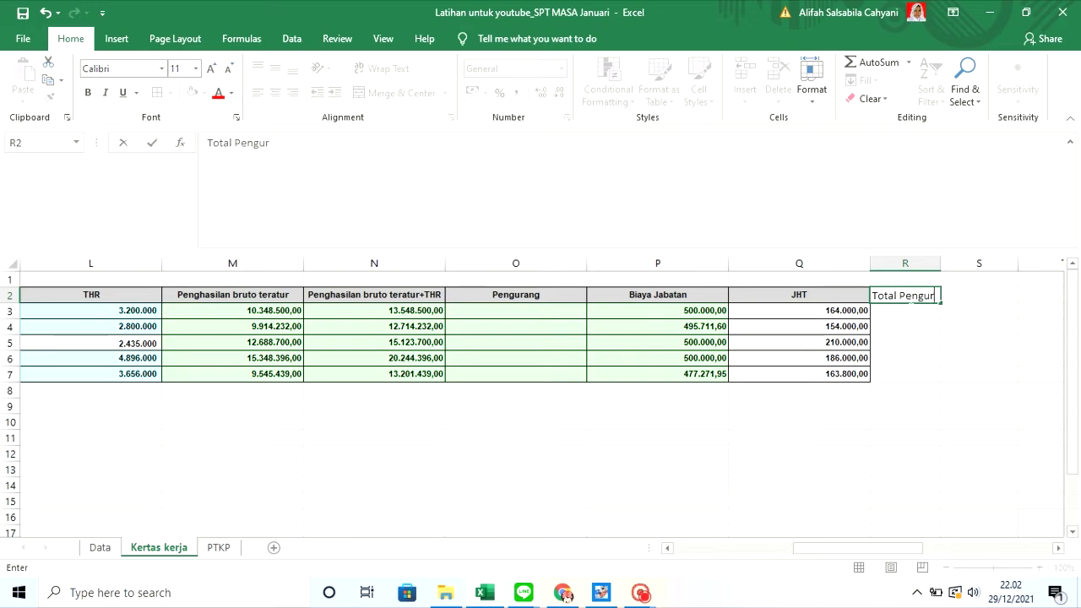
key("Return")
left_click(920, 293)
double_click(941, 263)
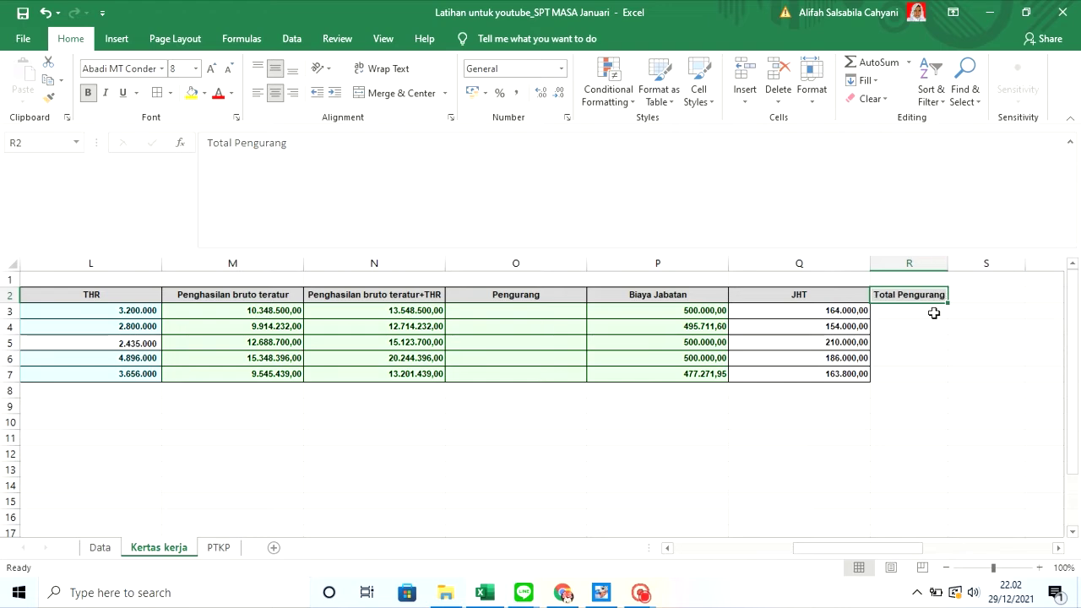
Calculate Total Pengurang in R3 with =P3+Q3 and fill it down to R7
left_click(935, 312)
type("=")
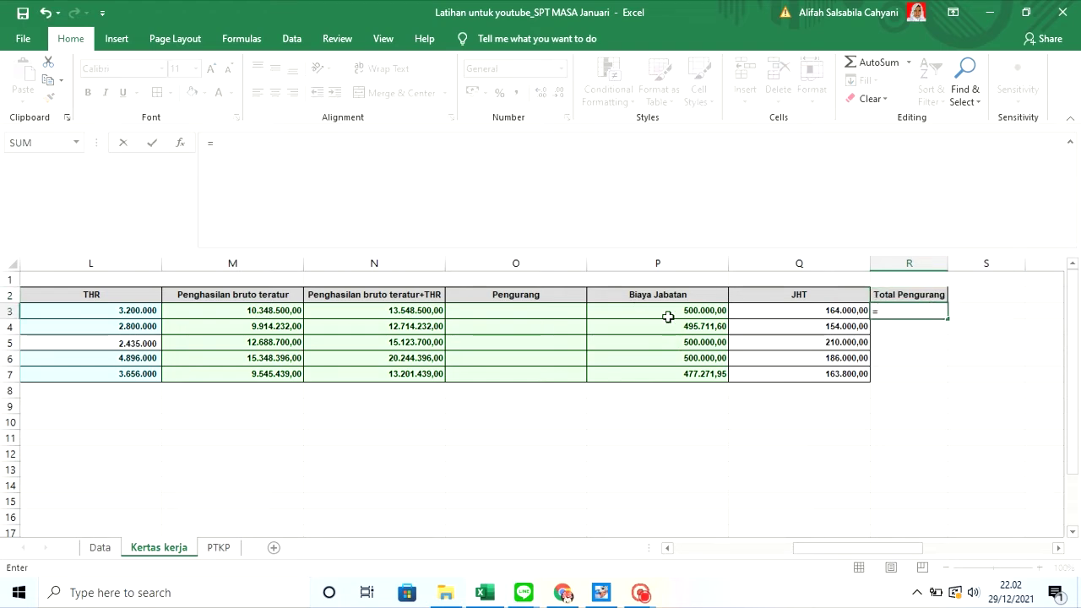
left_click(667, 309)
type("+")
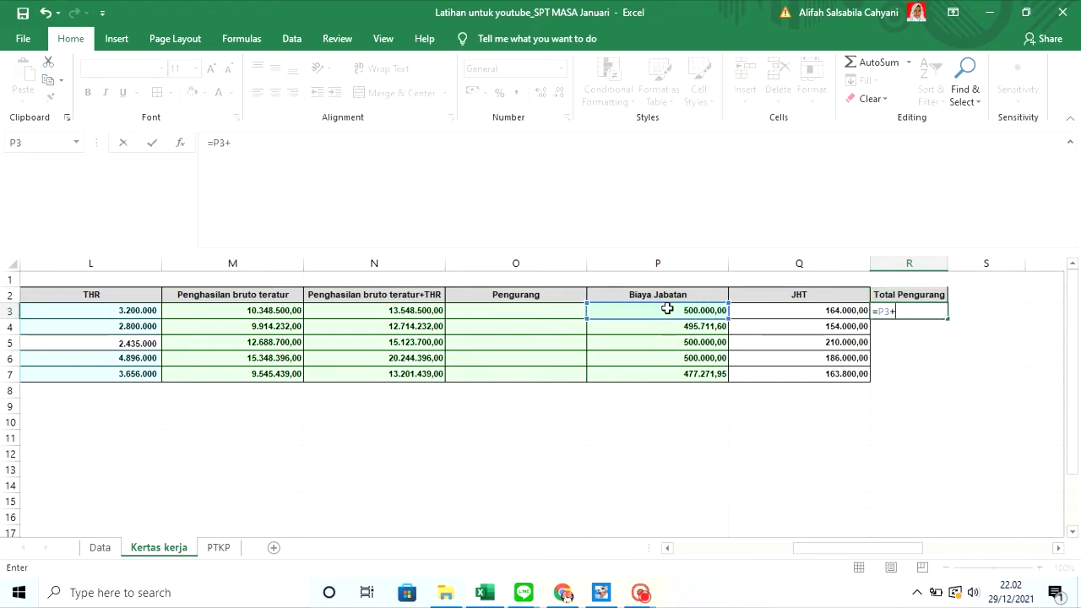
left_click(789, 309)
key("Return")
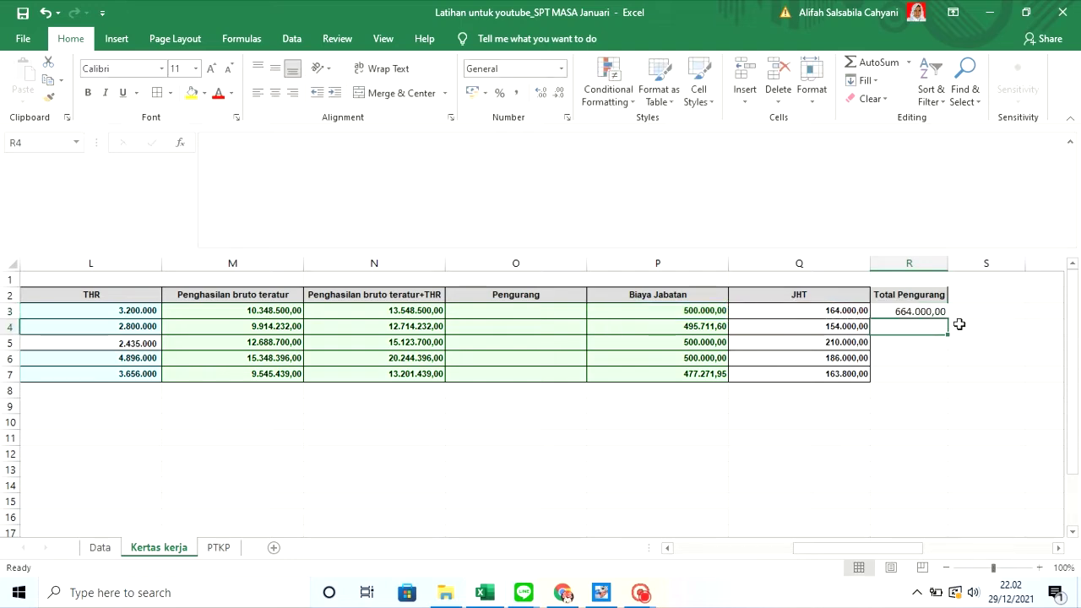
left_click(942, 313)
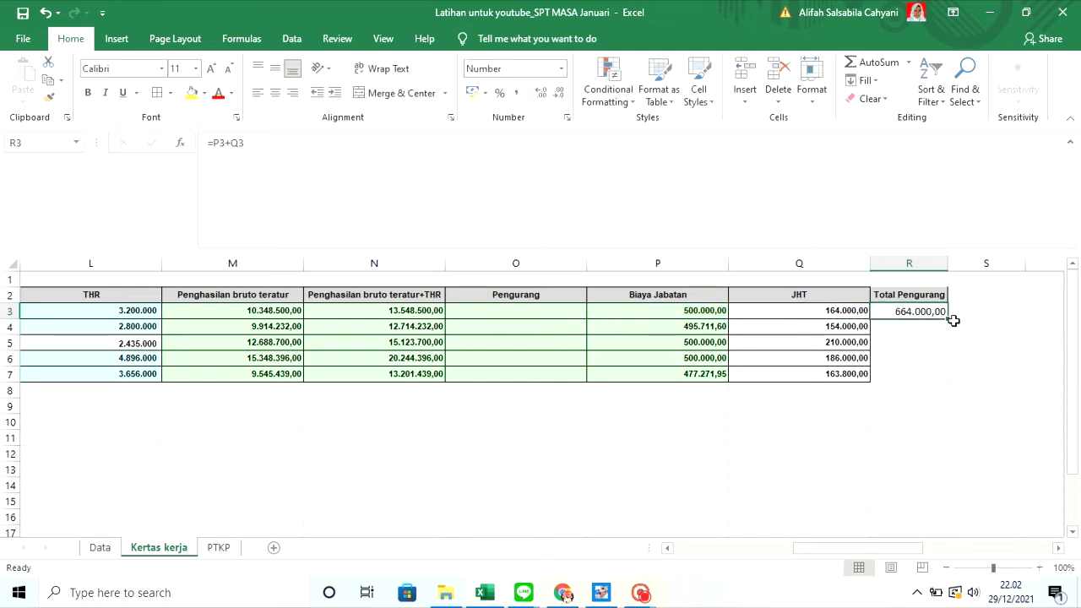
double_click(948, 318)
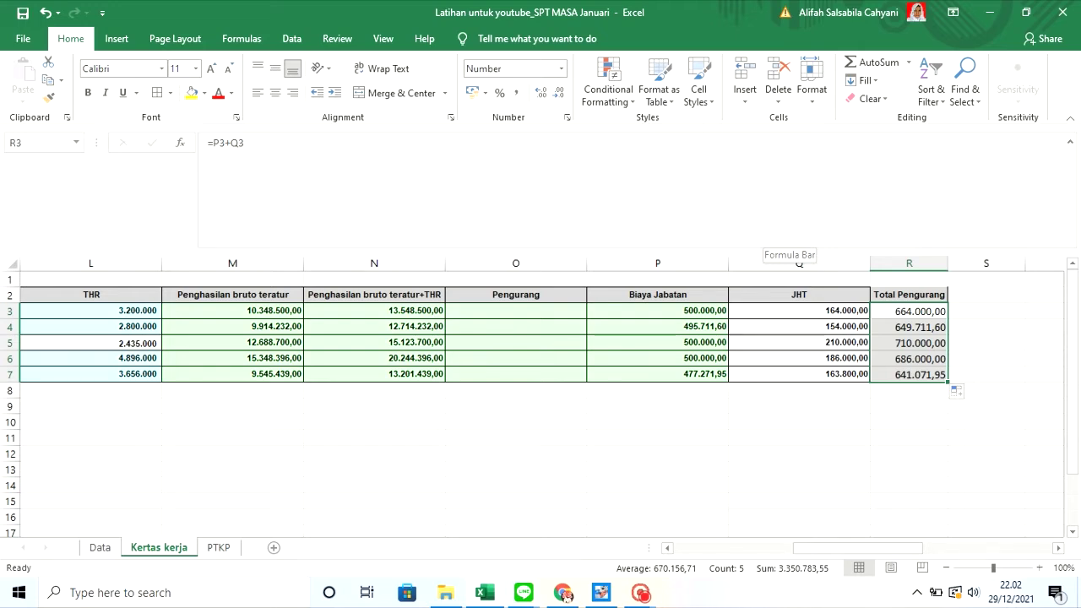
Enter the header Pengahsilan bruto teratur setahun in S2 and fit the width of column S to it
left_click(995, 263)
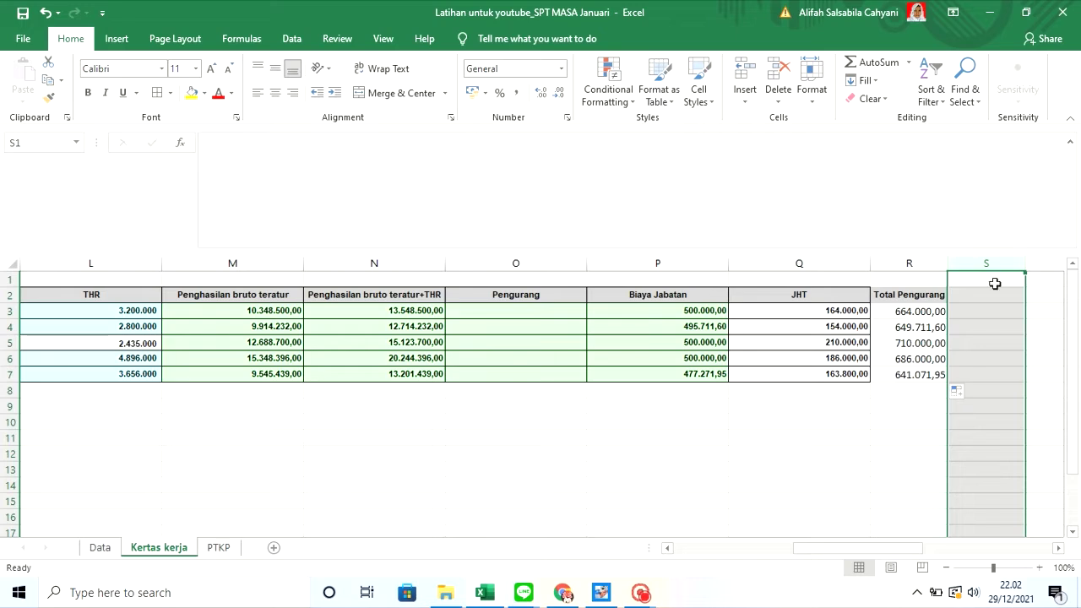
left_click_drag(983, 298, 984, 466)
left_click(983, 299)
type("P")
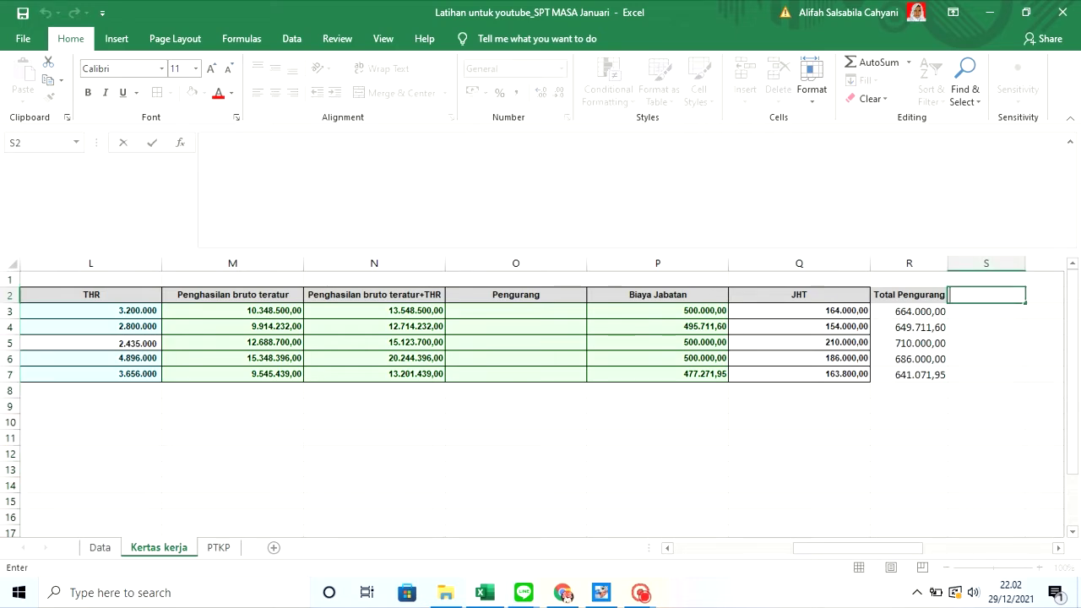
type("engah")
key("BackSpace")
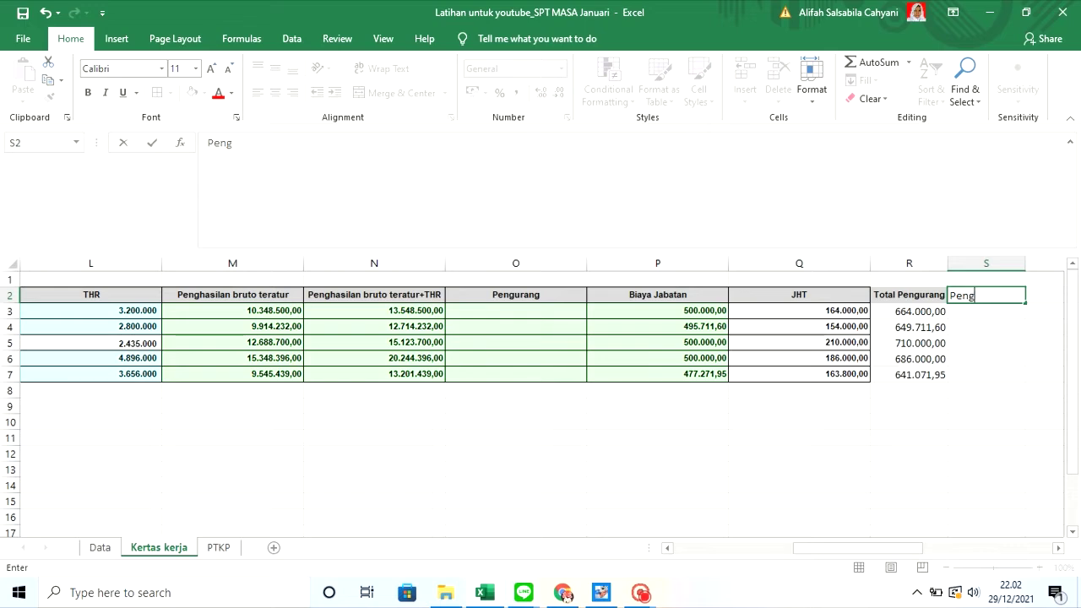
key("BackSpace")
type("engahsilan br")
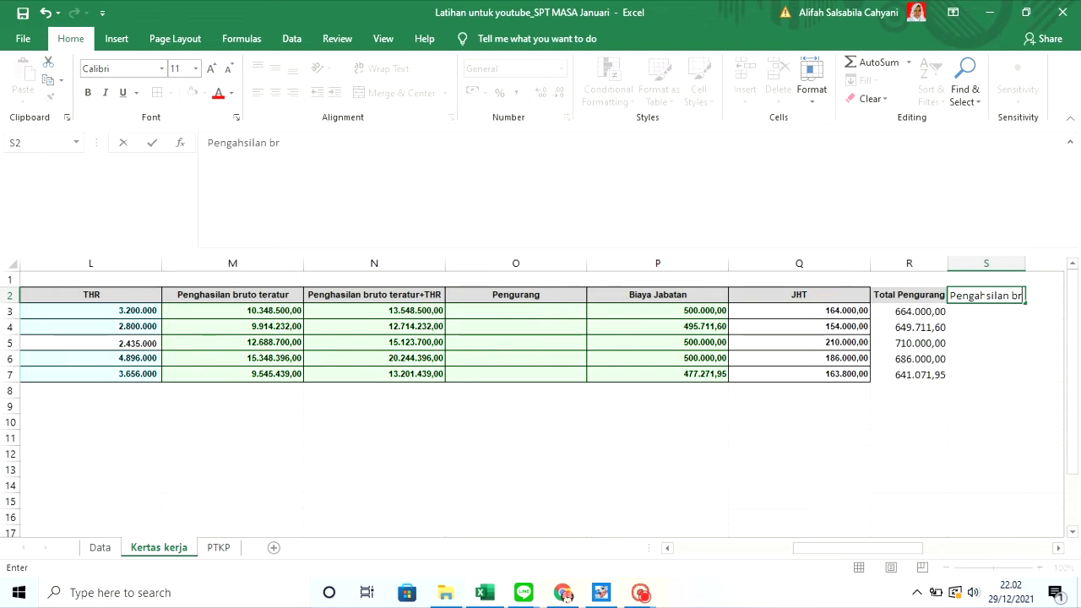
type("uto teratur setah")
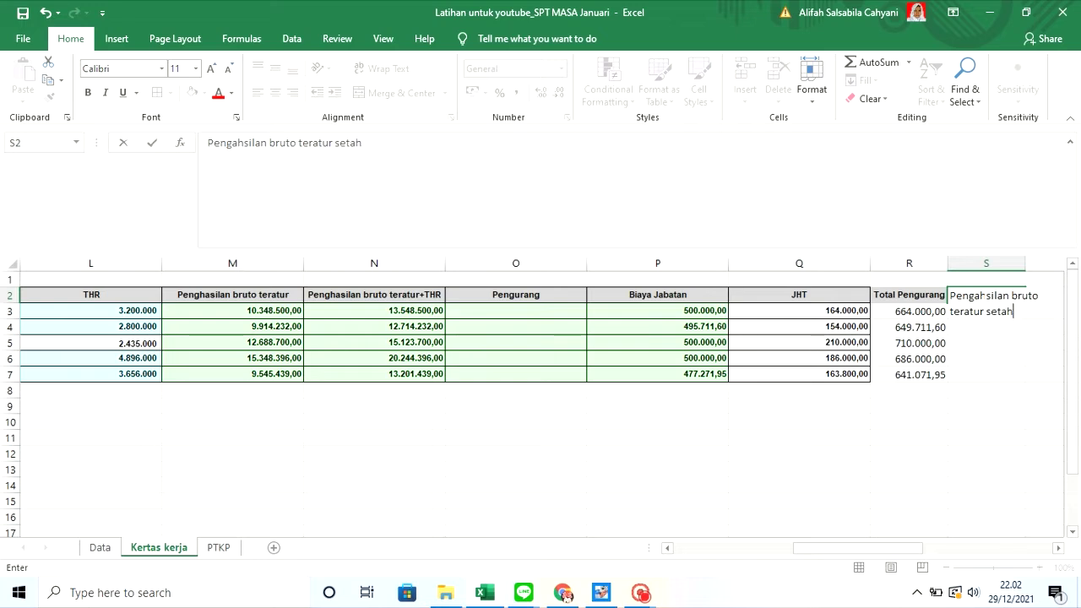
type("un")
key("Return")
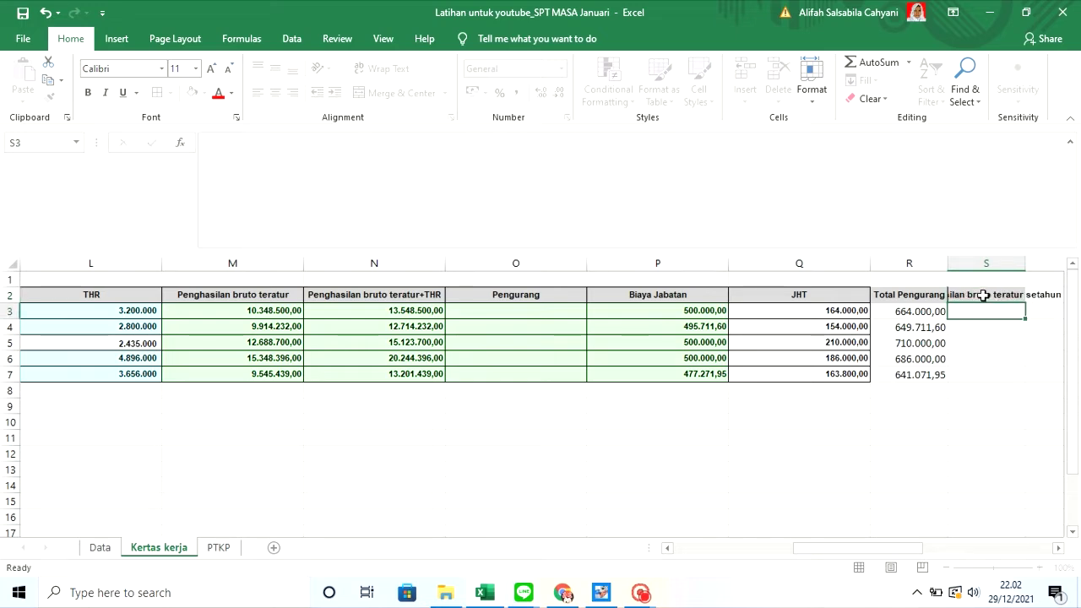
left_click(997, 293)
left_click_drag(1027, 267, 1027, 267)
double_click(1027, 267)
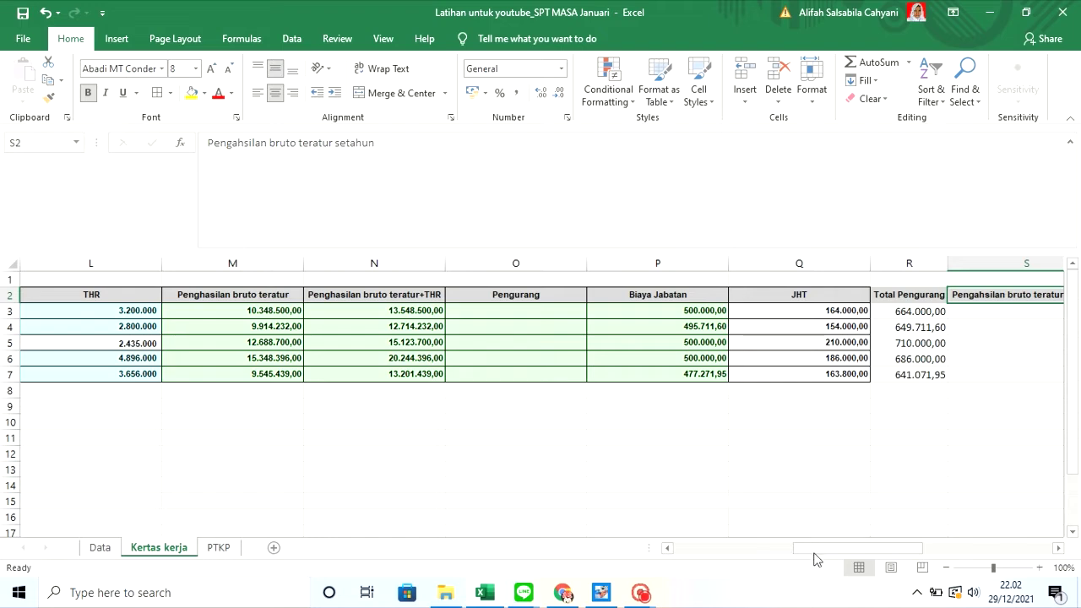
Insert a new column before Status in Kertas kerja and enter the header Total Masa Kerja in E2
left_click_drag(816, 549, 818, 549)
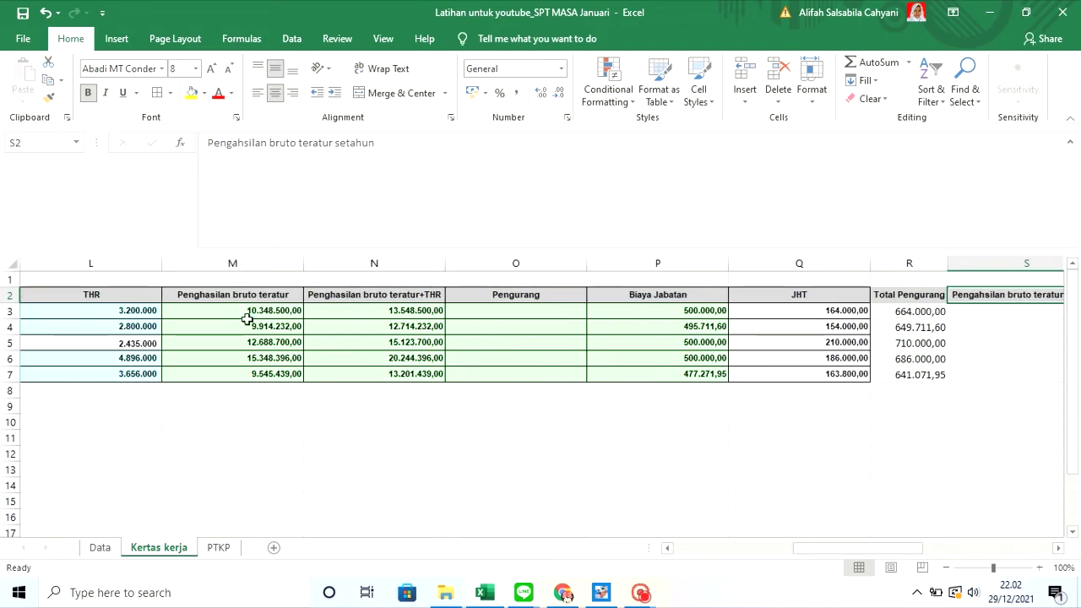
left_click_drag(806, 551, 664, 498)
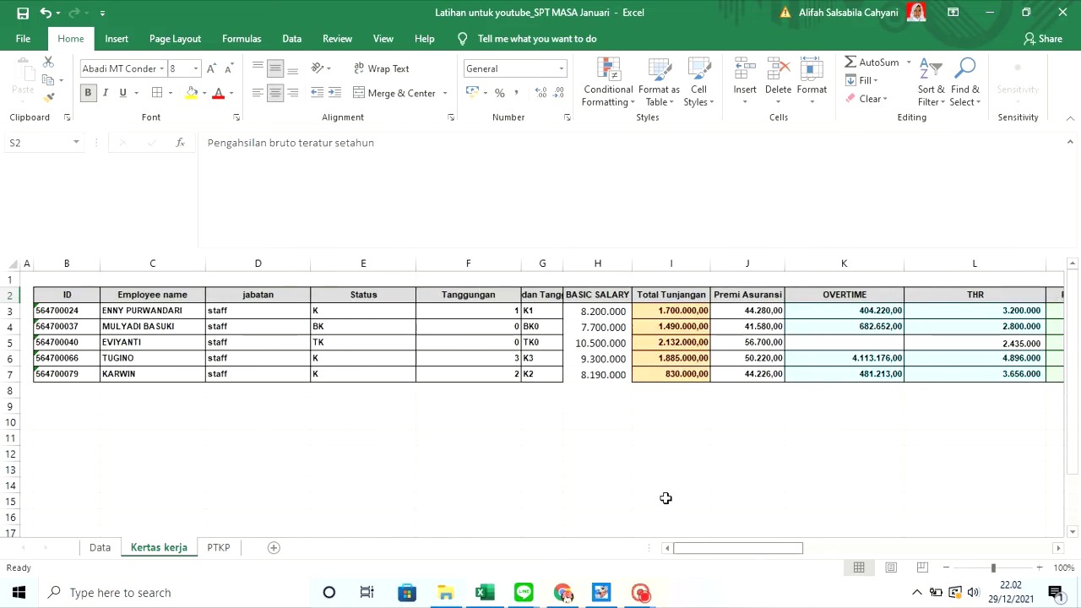
left_click(112, 549)
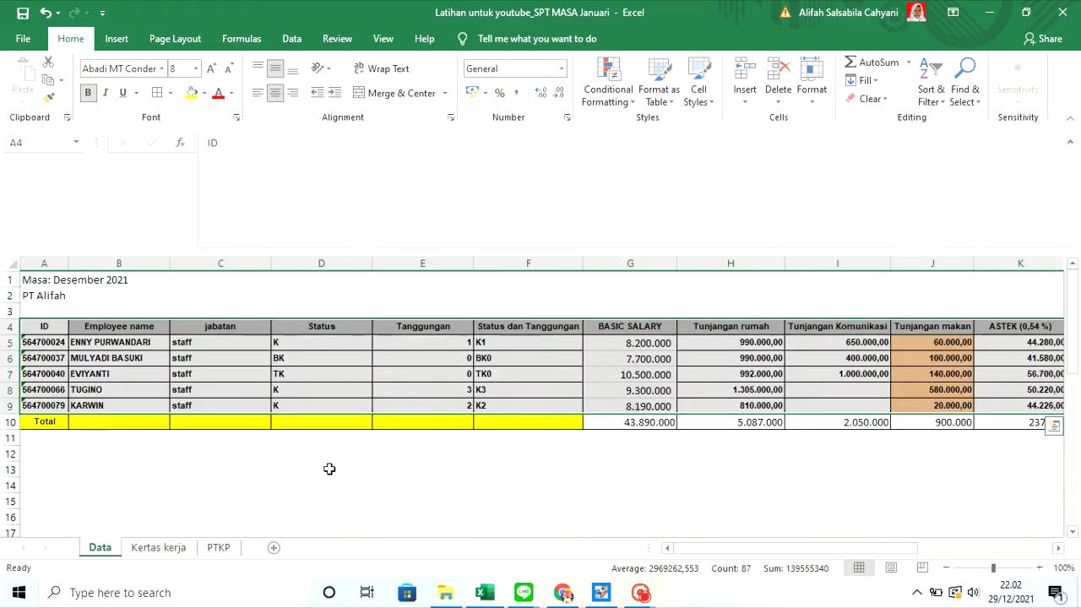
left_click(279, 399)
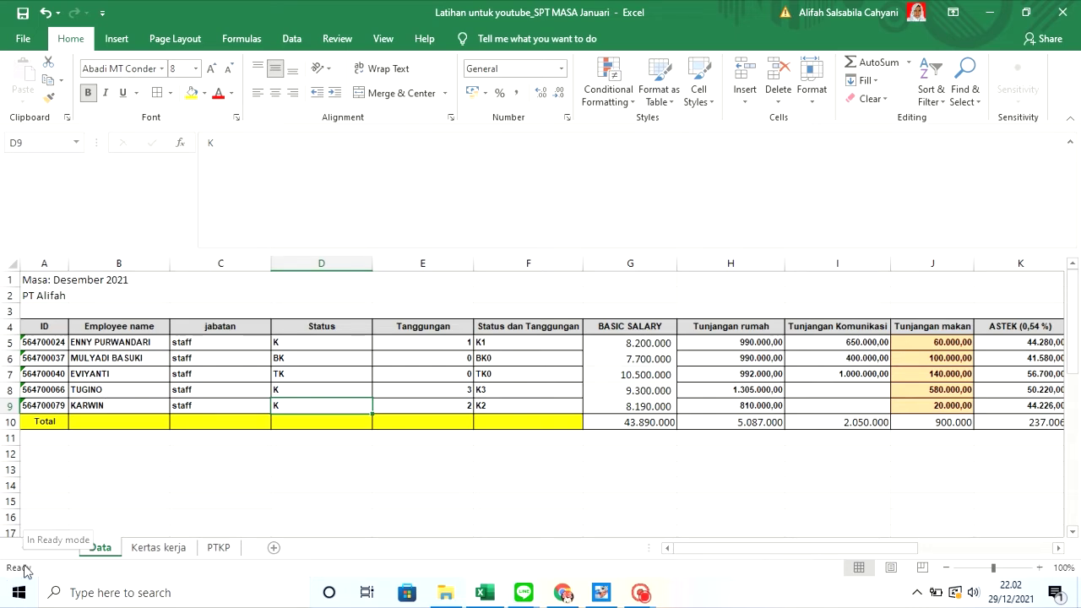
left_click(173, 547)
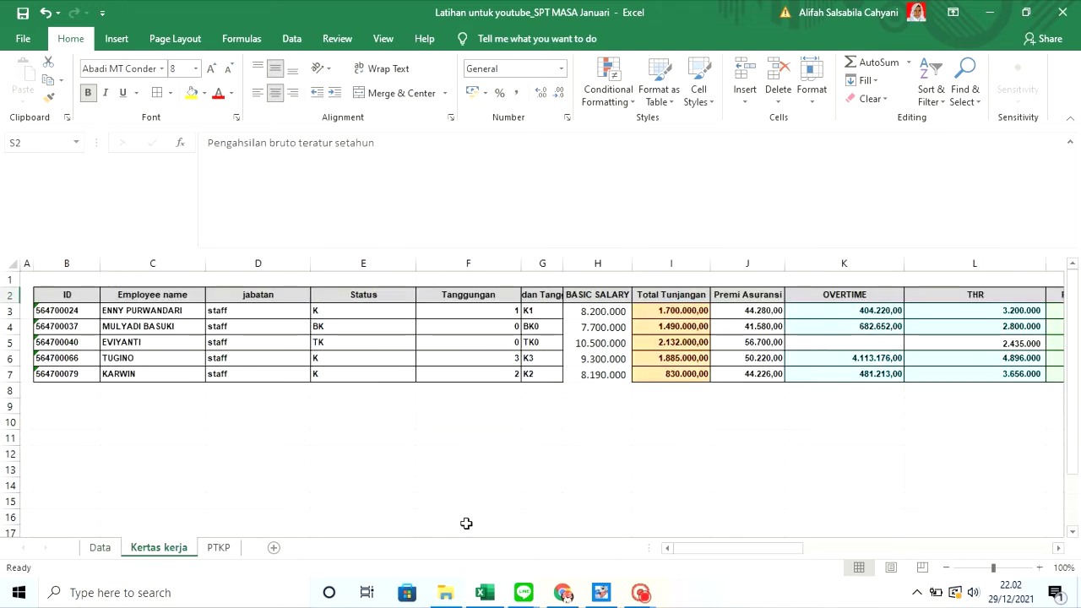
right_click(341, 263)
left_click(397, 375)
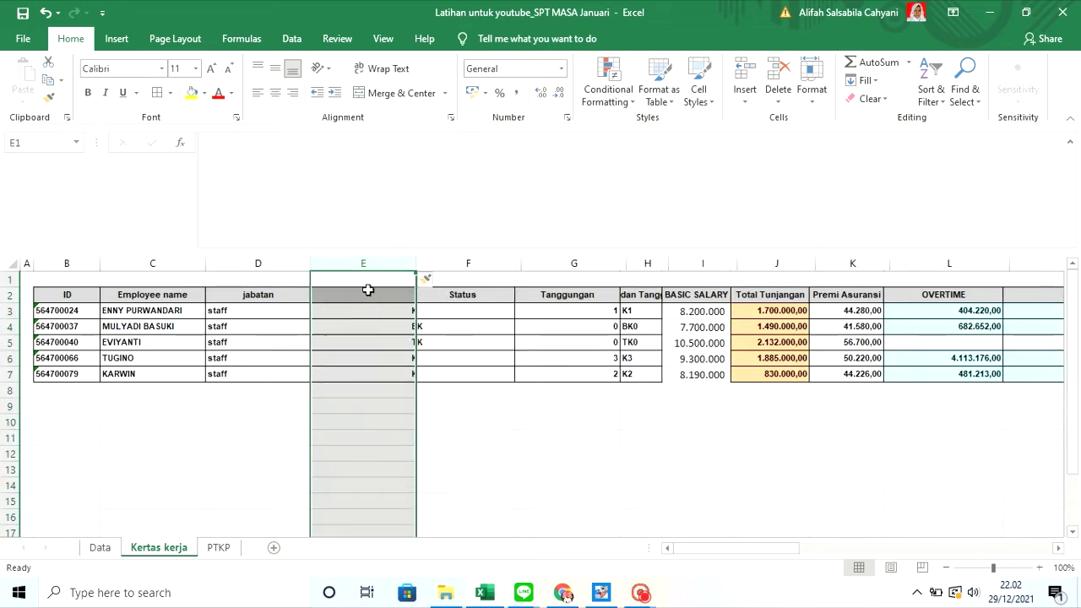
left_click(371, 297)
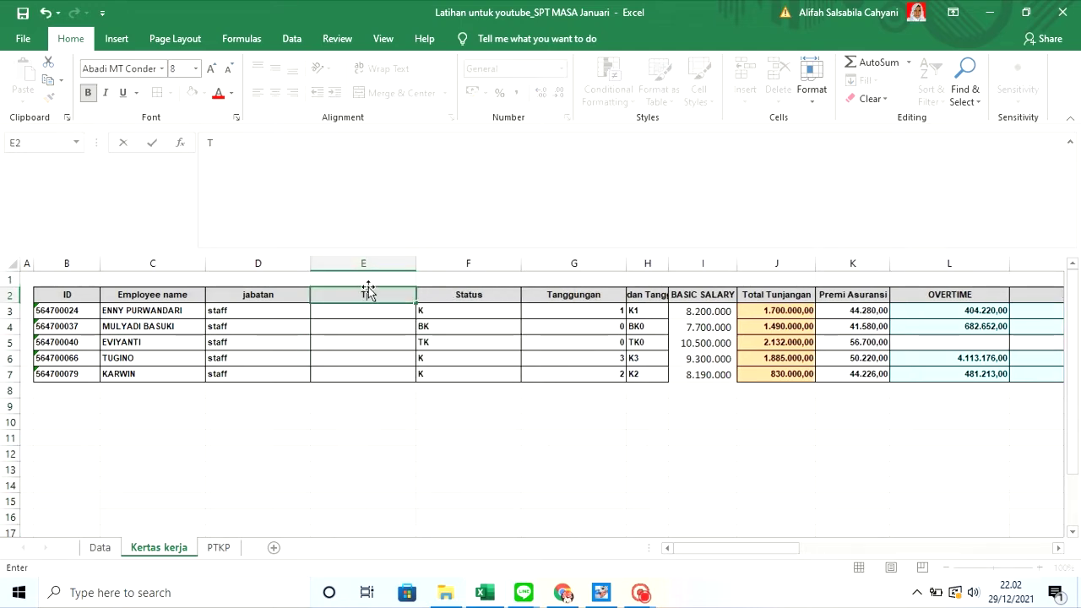
type("otak")
type("l Mas")
type("a Kerja")
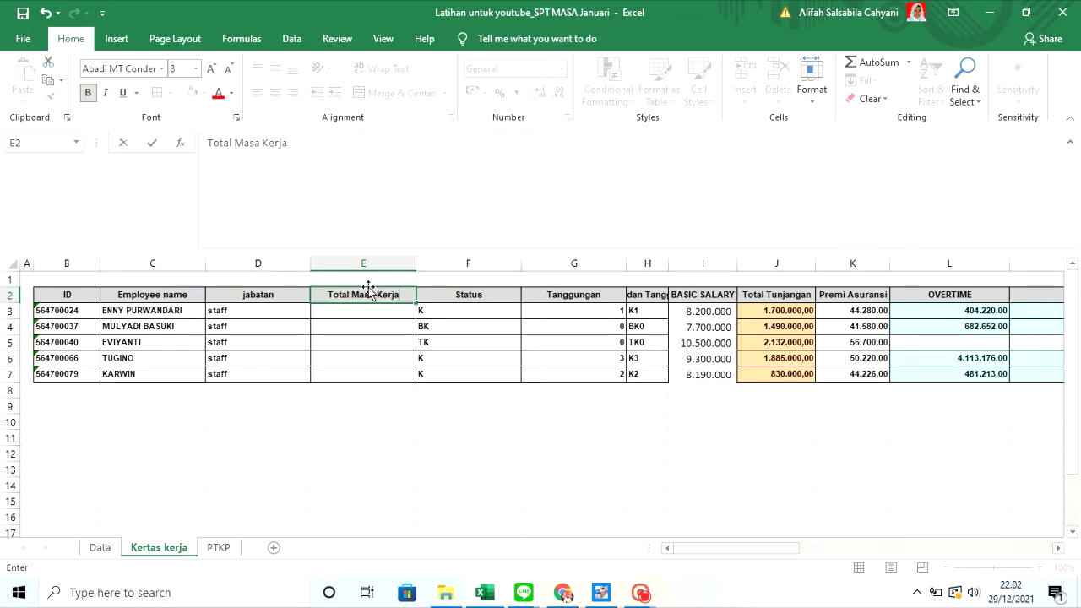
key("Return")
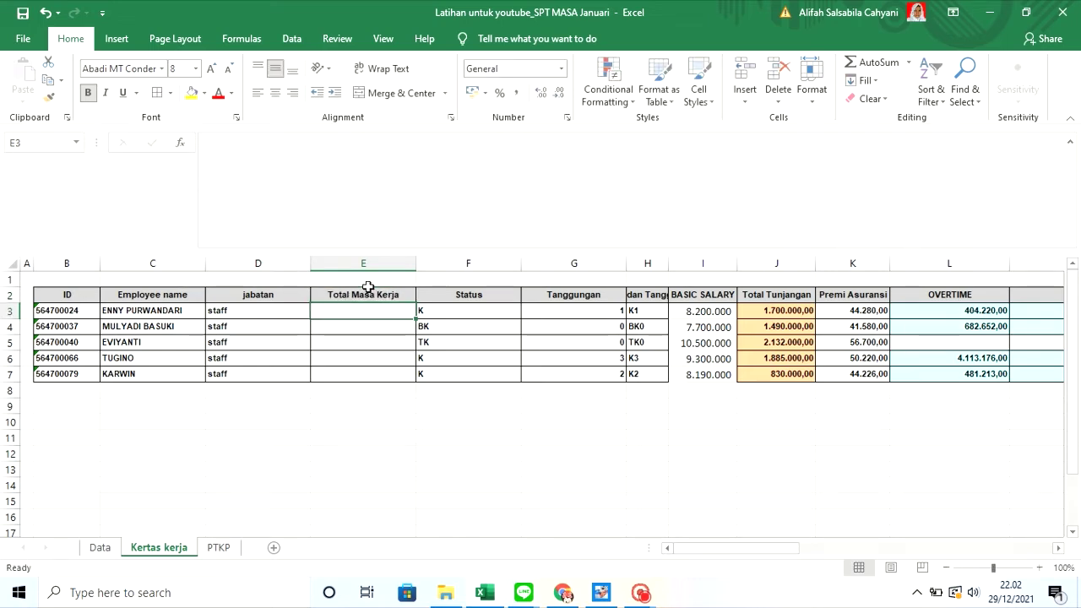
Enter 12 as the Total Masa Kerja in E3 and copy it down to E7
type("12")
key("Return")
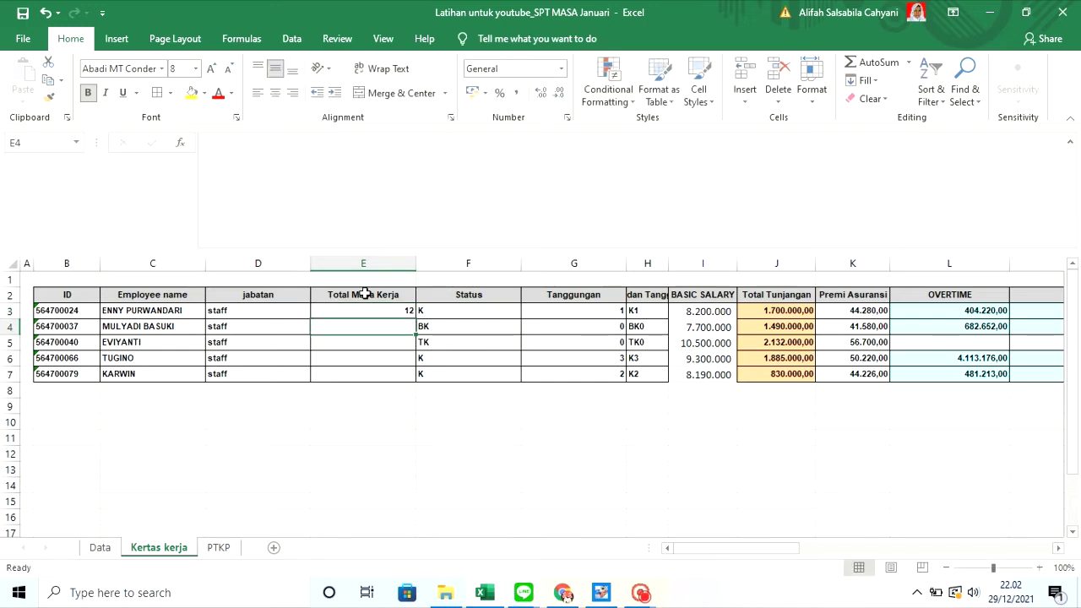
left_click(410, 309)
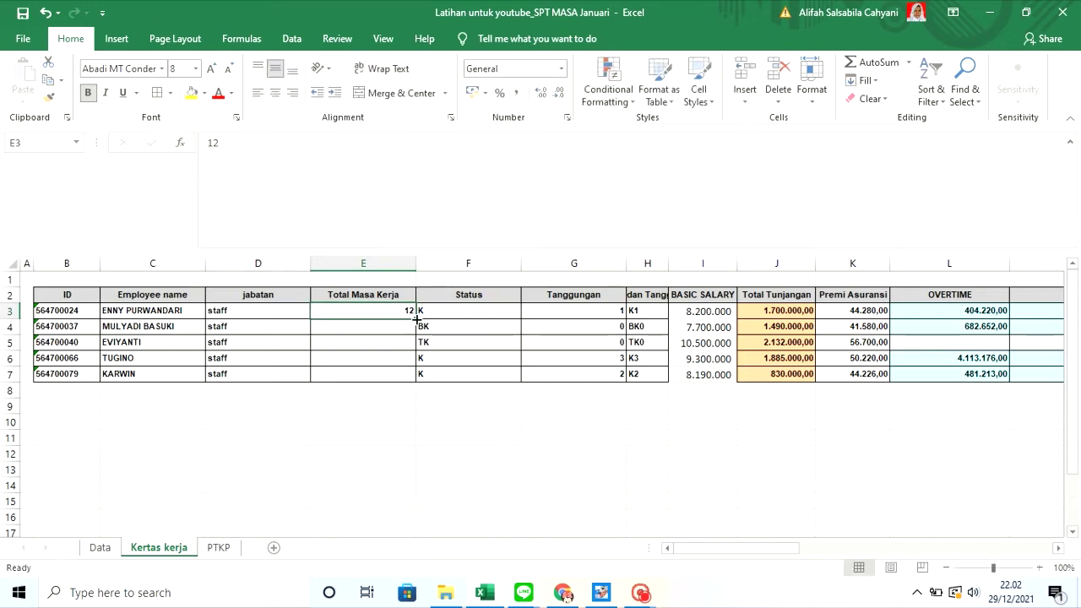
left_click_drag(415, 312, 416, 380)
Calculate the yearly regular gross income in T3 with =N3*E3 and fill it down to T7
left_click_drag(731, 546, 878, 522)
left_click(591, 314)
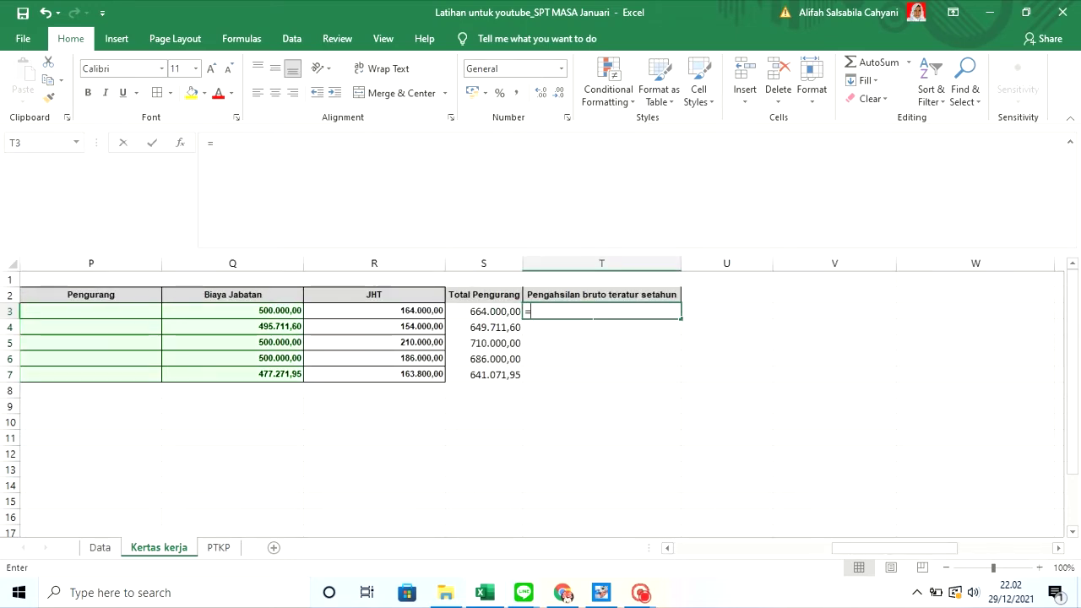
type("=")
left_click_drag(864, 549, 833, 550)
left_click(293, 312)
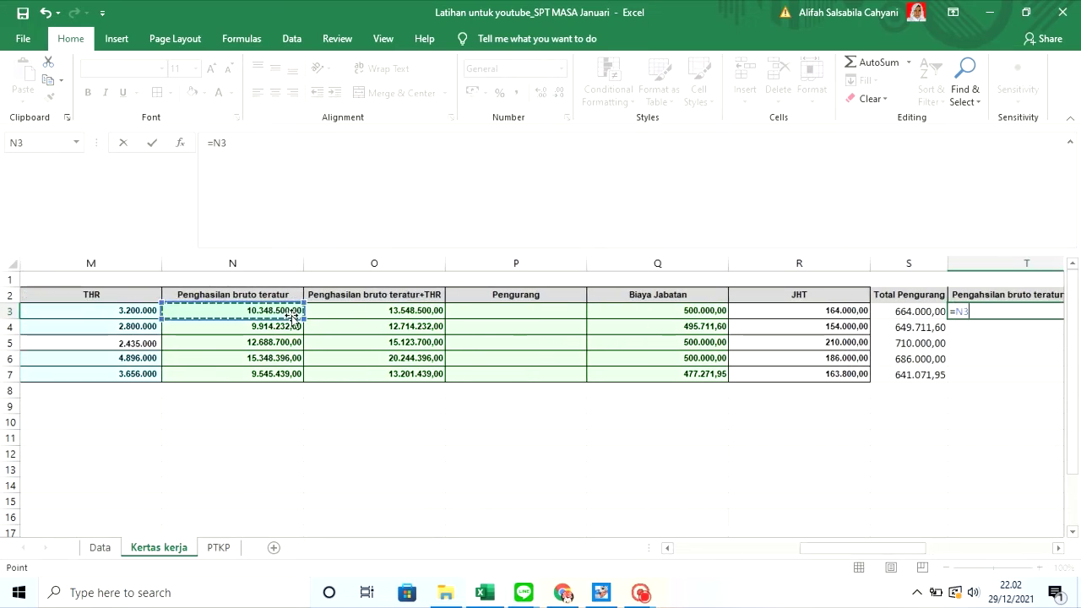
type("*")
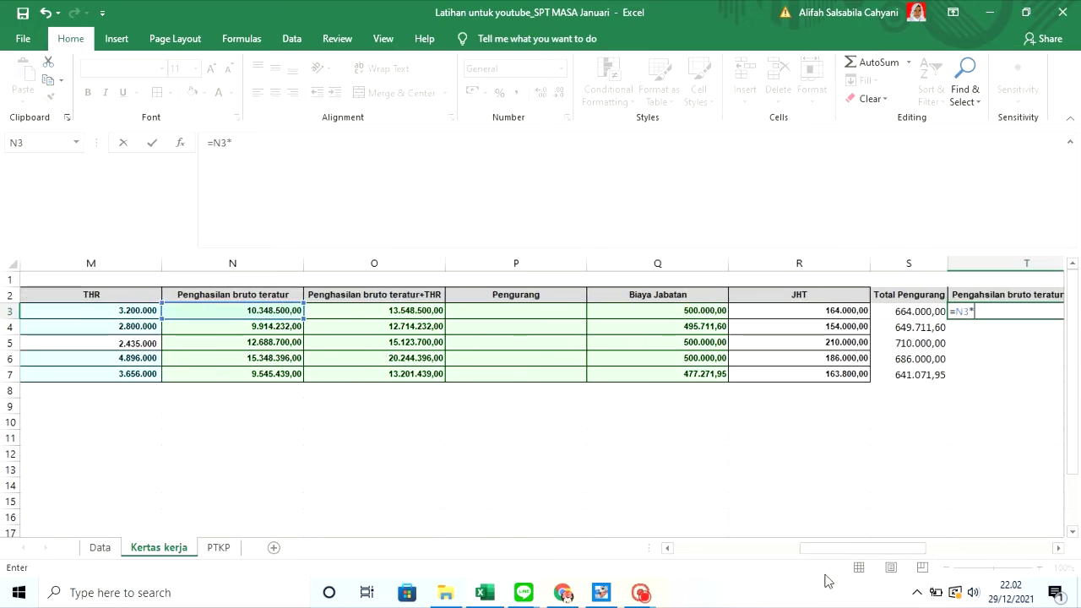
left_click_drag(815, 549, 717, 559)
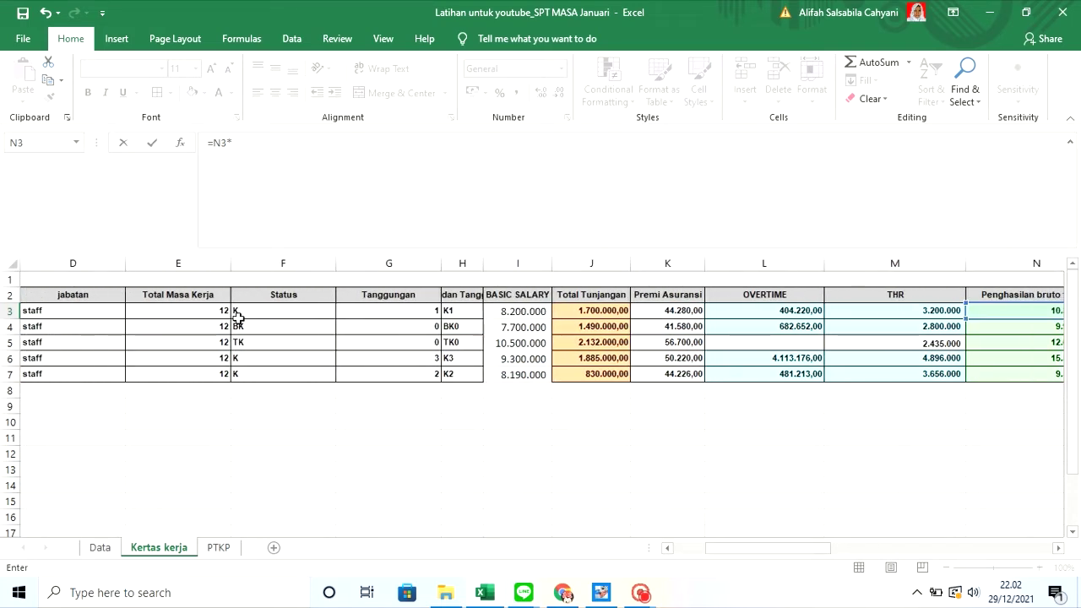
left_click(211, 313)
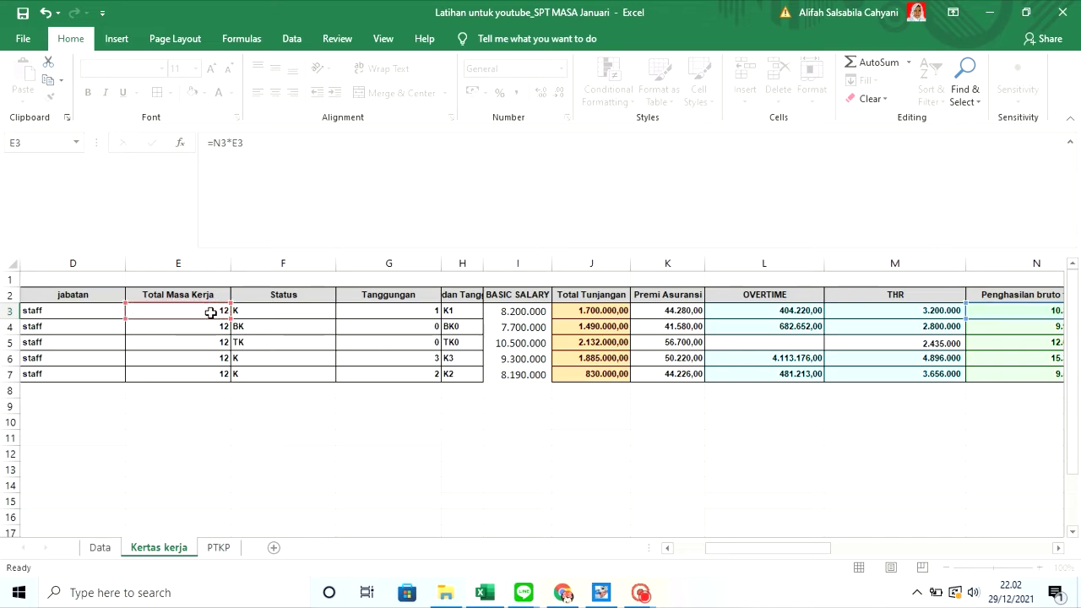
key("Return")
left_click(934, 312)
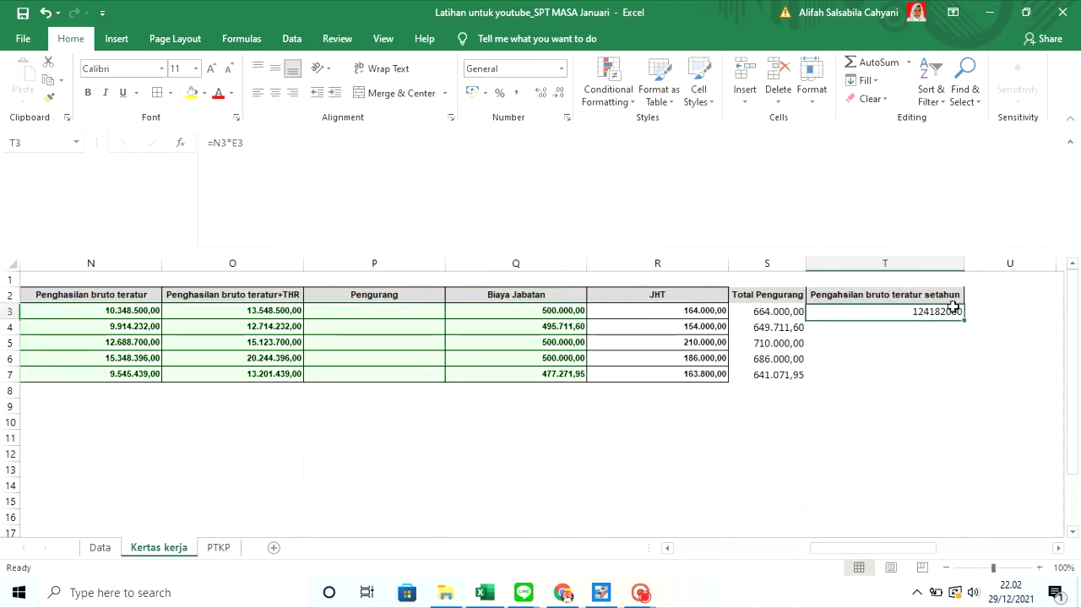
double_click(964, 319)
Enter the header Penghasilan bruto tidak teratur setahun in U2 and fit the width of column U to it
left_click(980, 295)
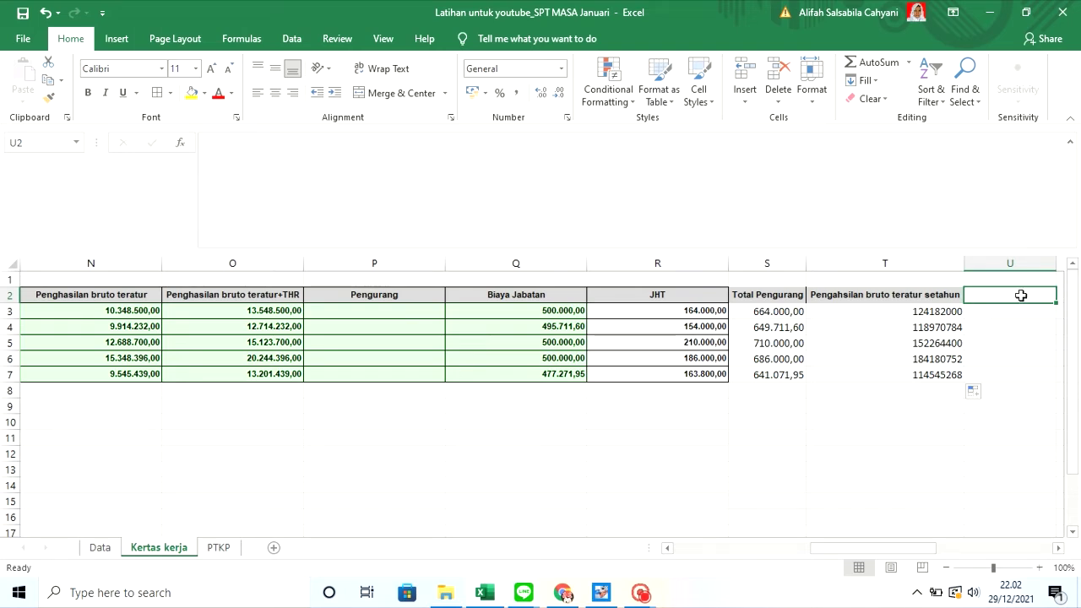
type("Penga")
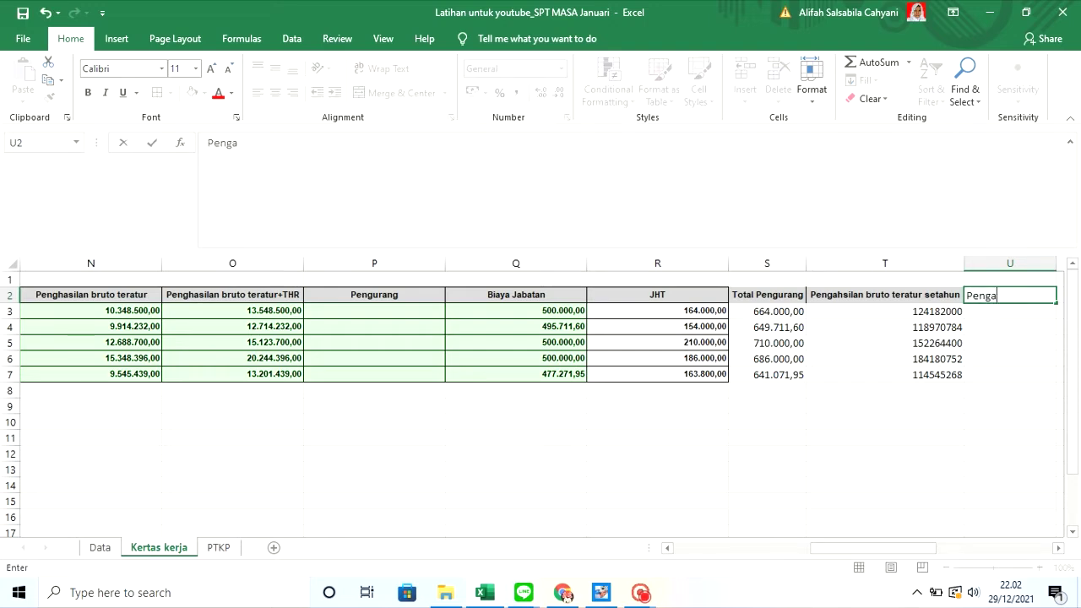
key("BackSpace")
type("hasilan bruto ti")
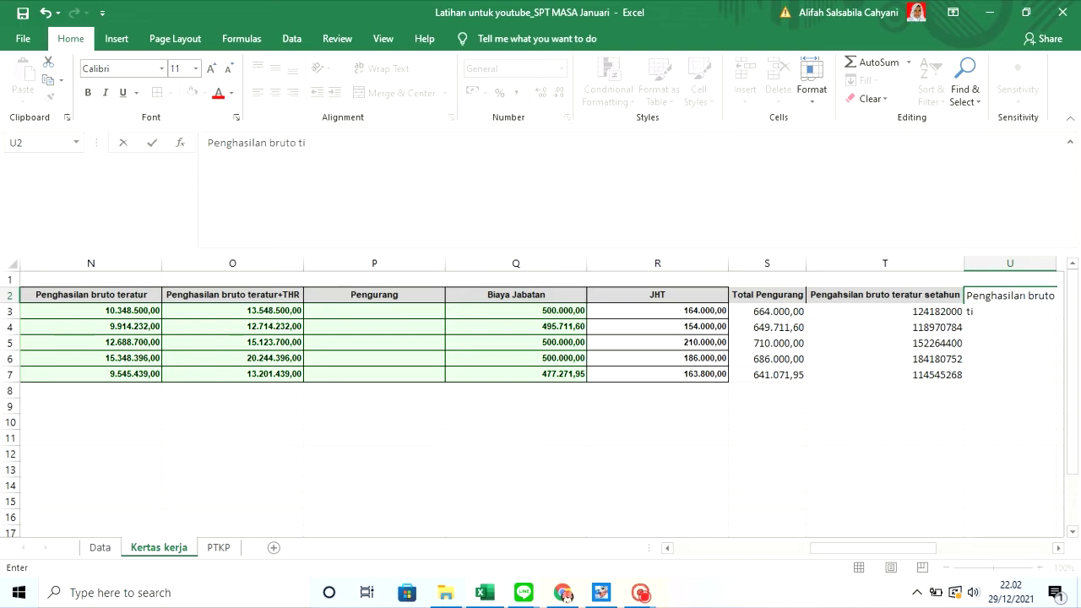
type("dak teratu")
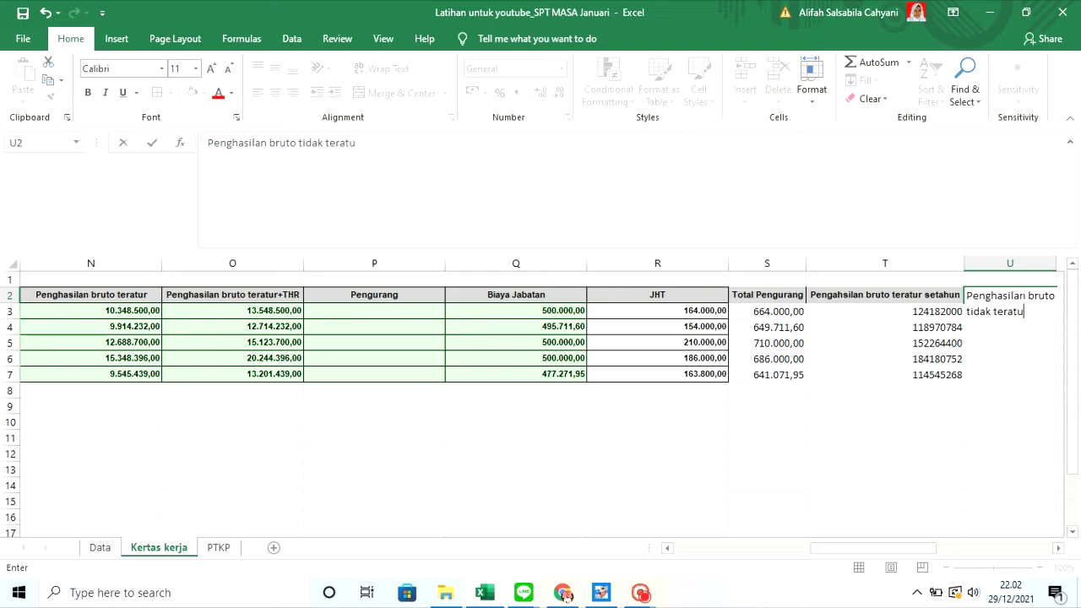
type("r setahun")
key("Return")
left_click(1021, 294)
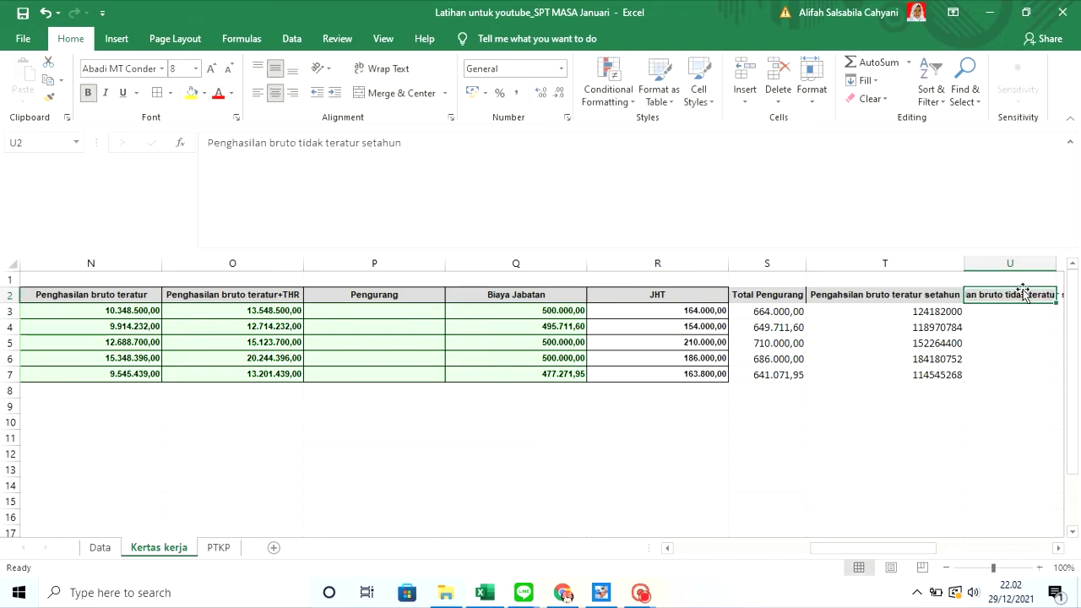
double_click(1056, 259)
left_click(1024, 314)
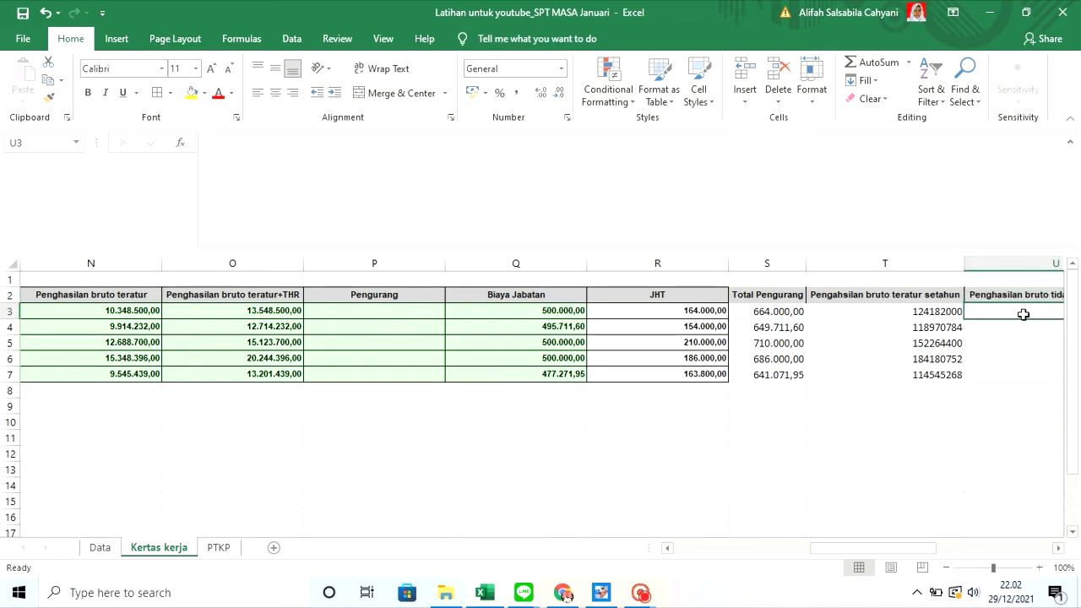
Reference the THR amount in U3 with =M3 and fill the formula down to U7
double_click(1024, 315)
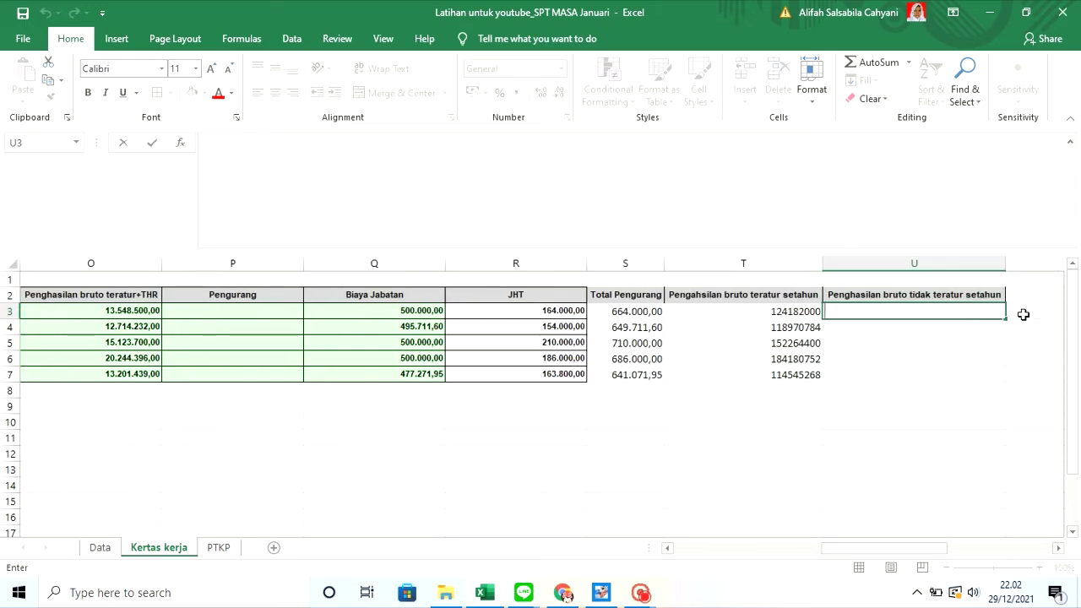
type("=")
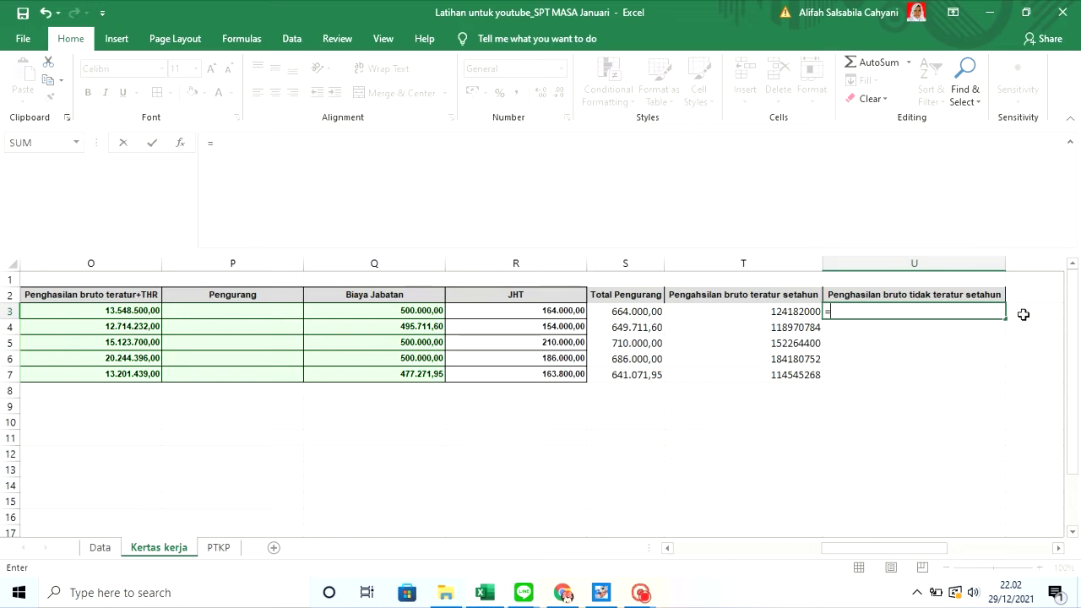
left_click(667, 549)
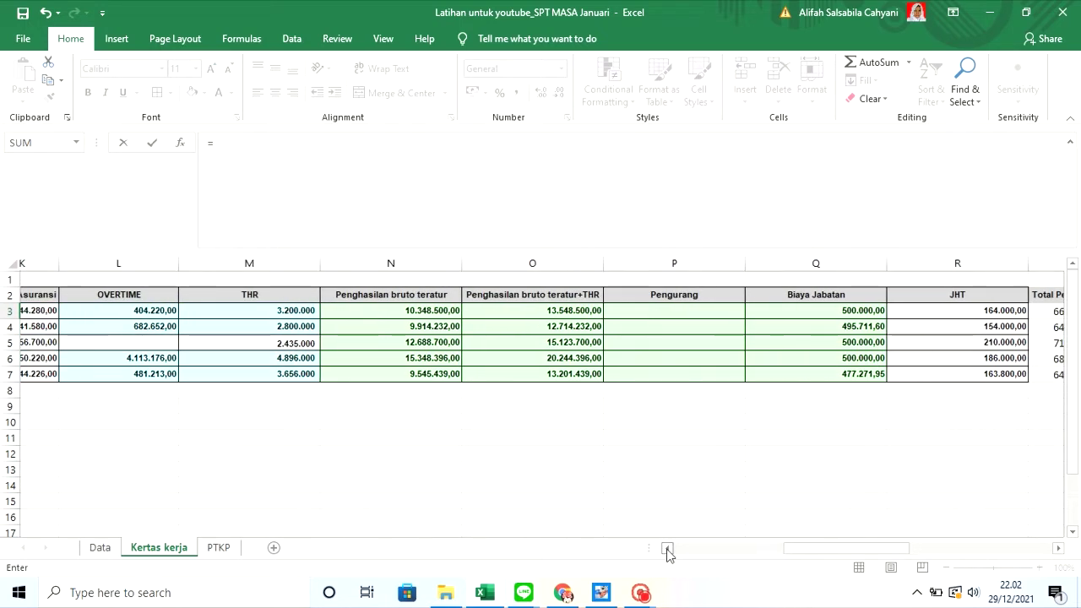
left_click(319, 310)
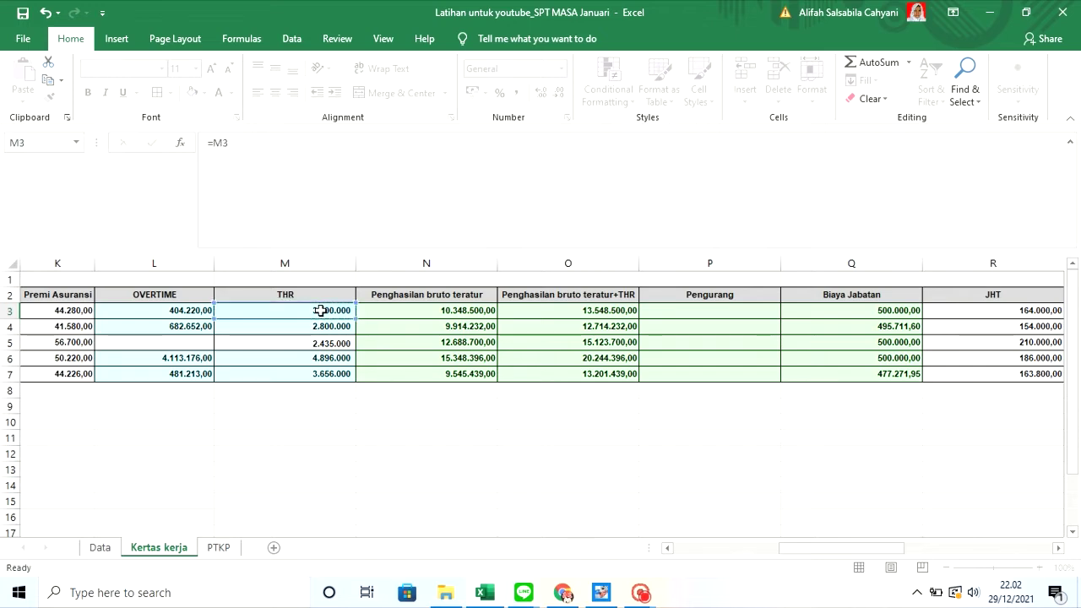
key("Return")
left_click(955, 315)
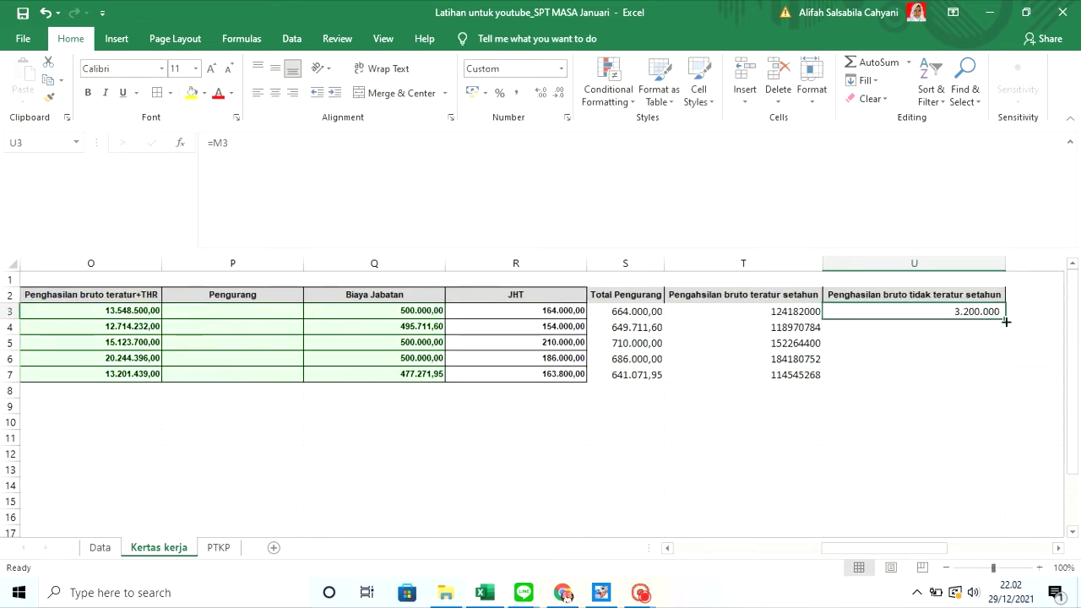
double_click(1006, 321)
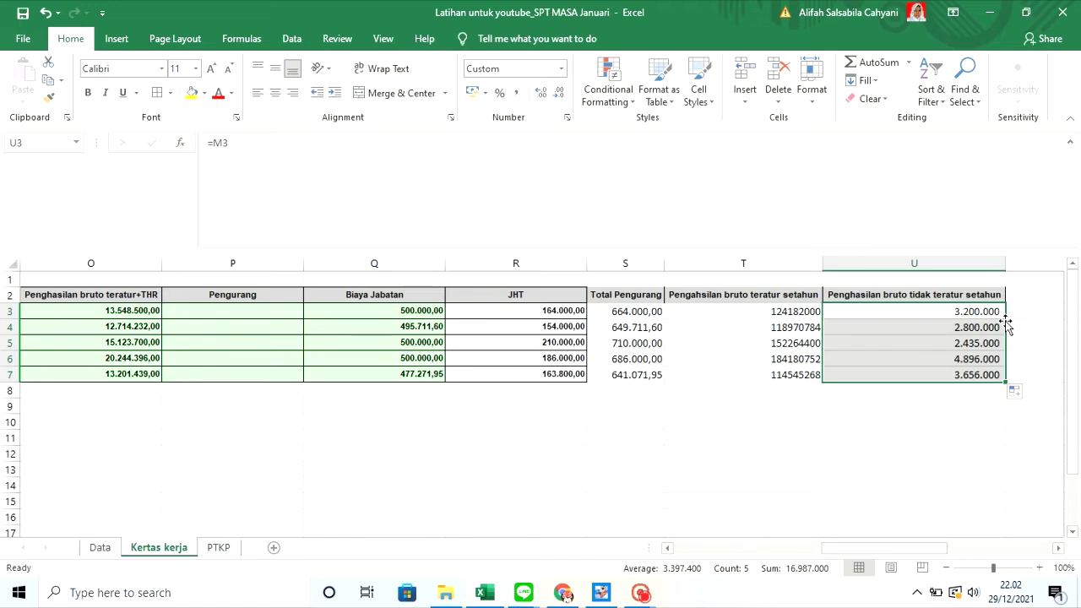
Enter the header Pengurang setahun in V2
left_click(1031, 293)
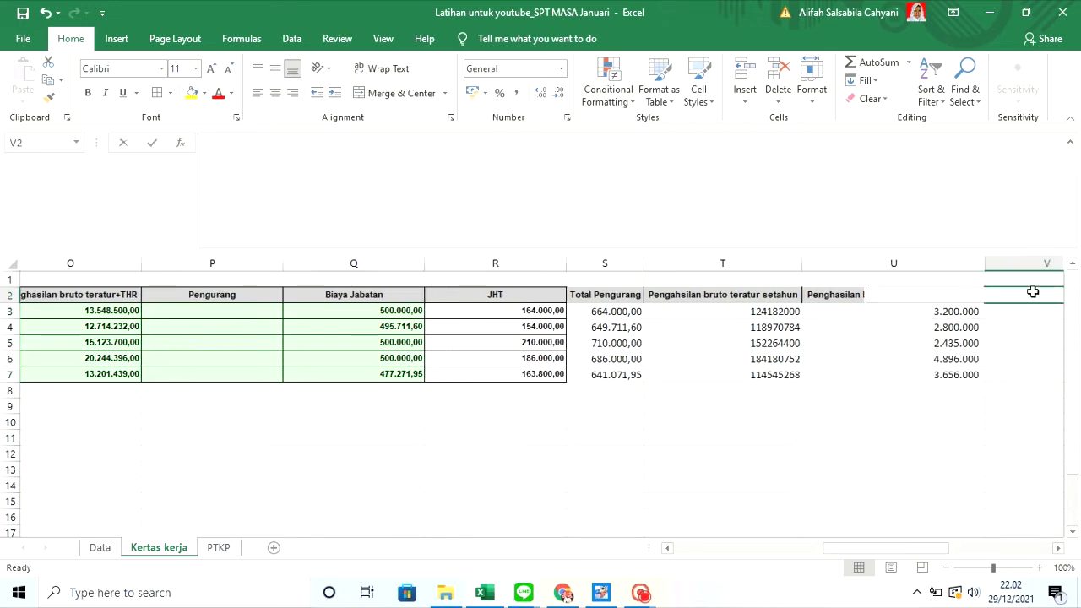
double_click(1034, 292)
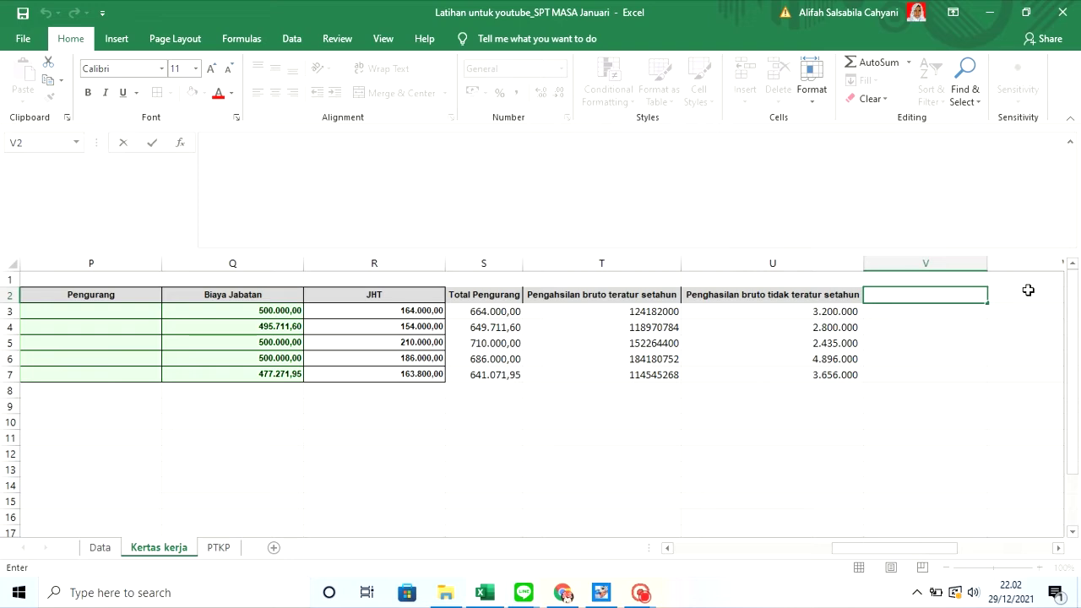
type("Penga")
type("uarn")
key("BackSpace")
key("BackSpace")
key("BackSpace")
type("rang setahun")
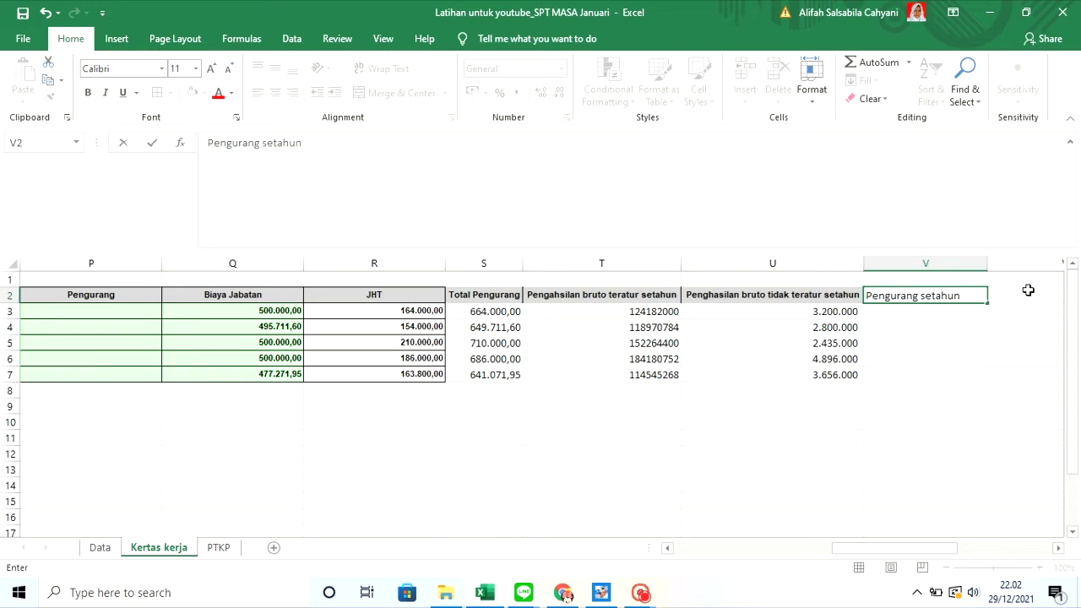
left_click(1028, 290)
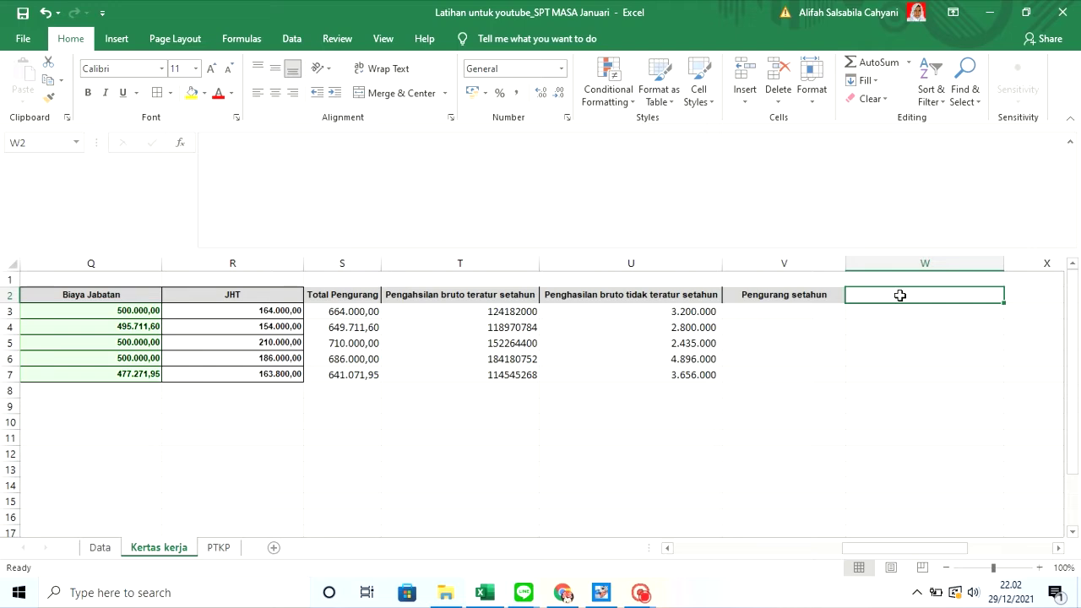
Enter the header Bijab teratur setahun in W2
double_click(901, 295)
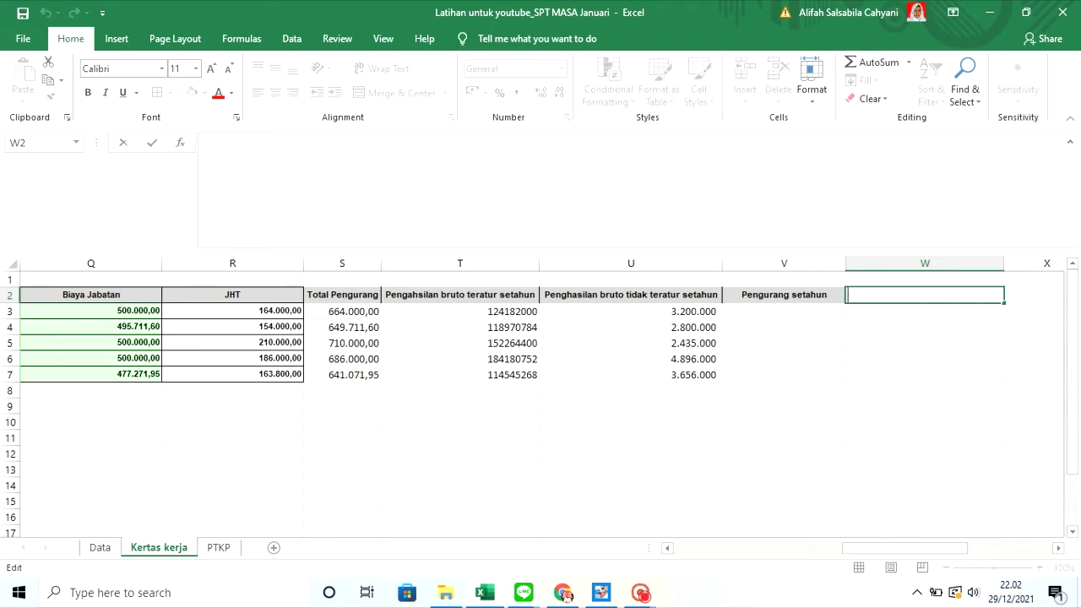
type("Bijab")
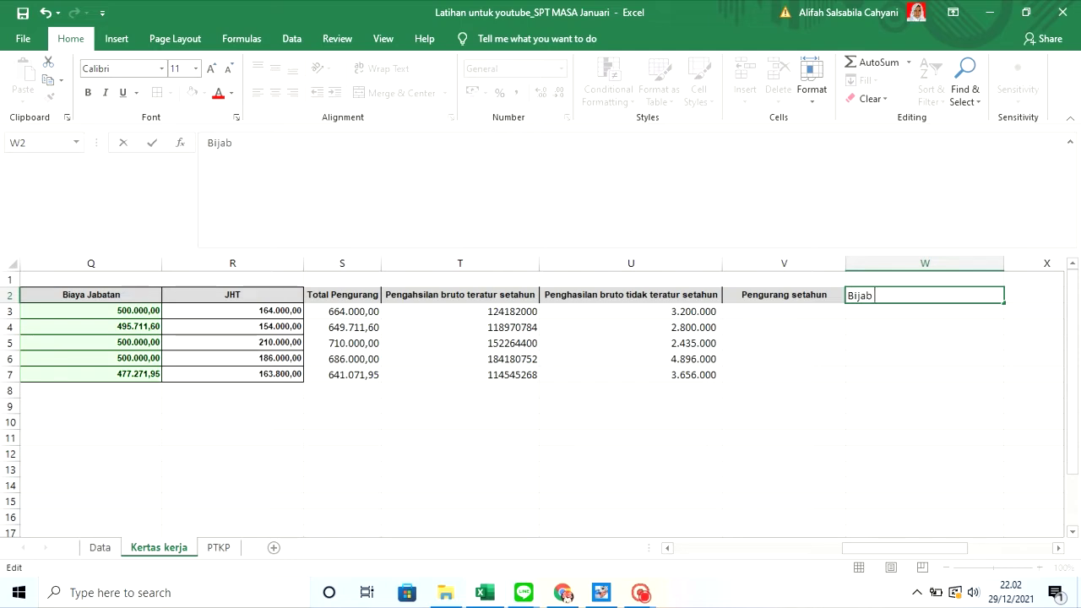
type(" teratur seta")
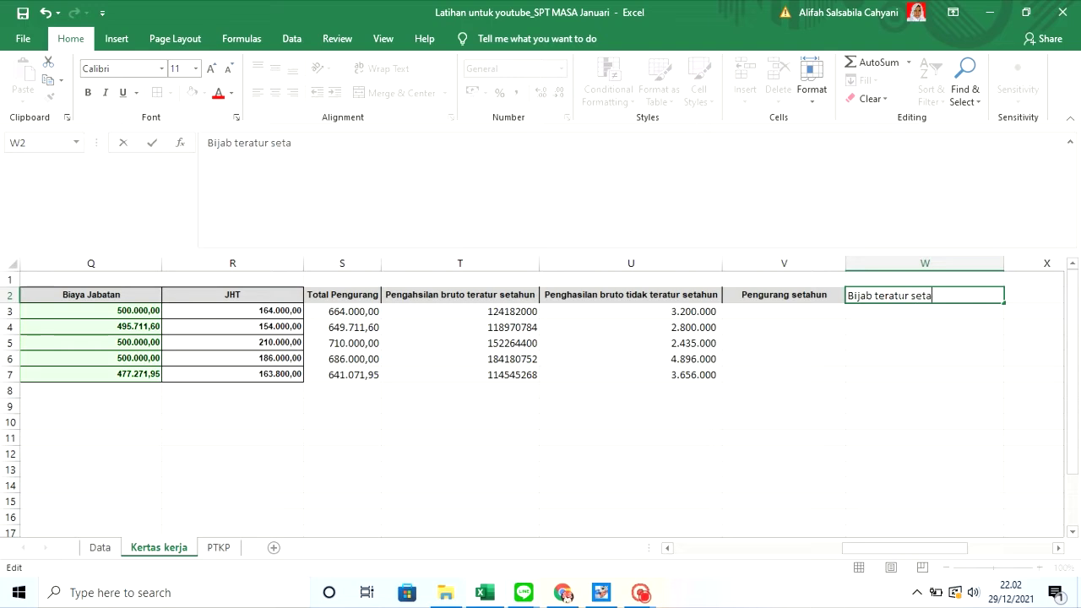
type("hun")
key("Tab")
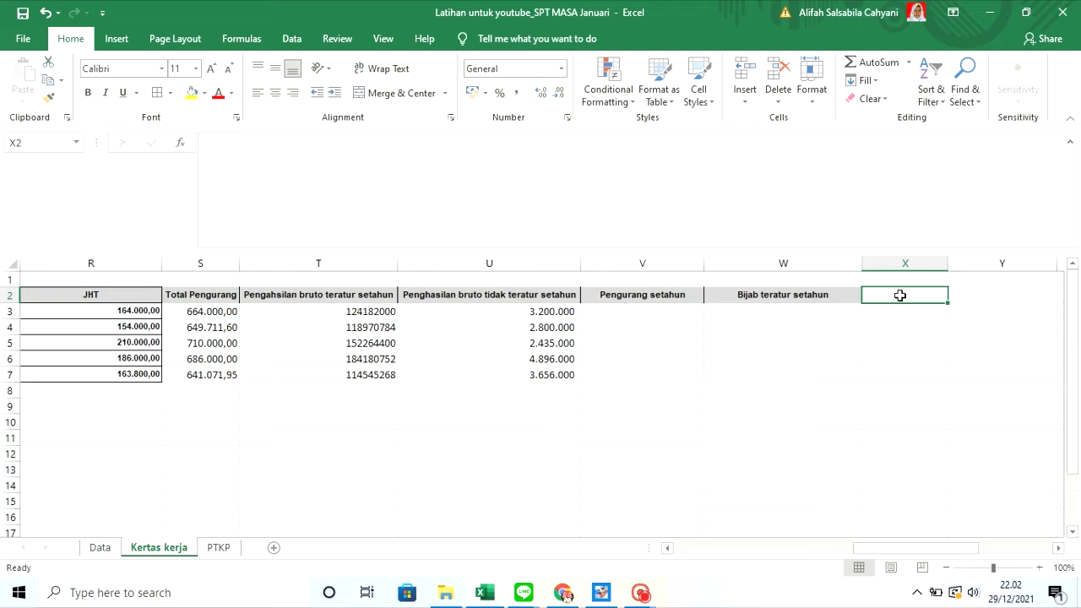
Enter the header Bijab tidak teratur setahun in X2 and fit the width of column X to it
type("Biaya")
key("BackSpace")
key("BackSpace")
key("BackSpace")
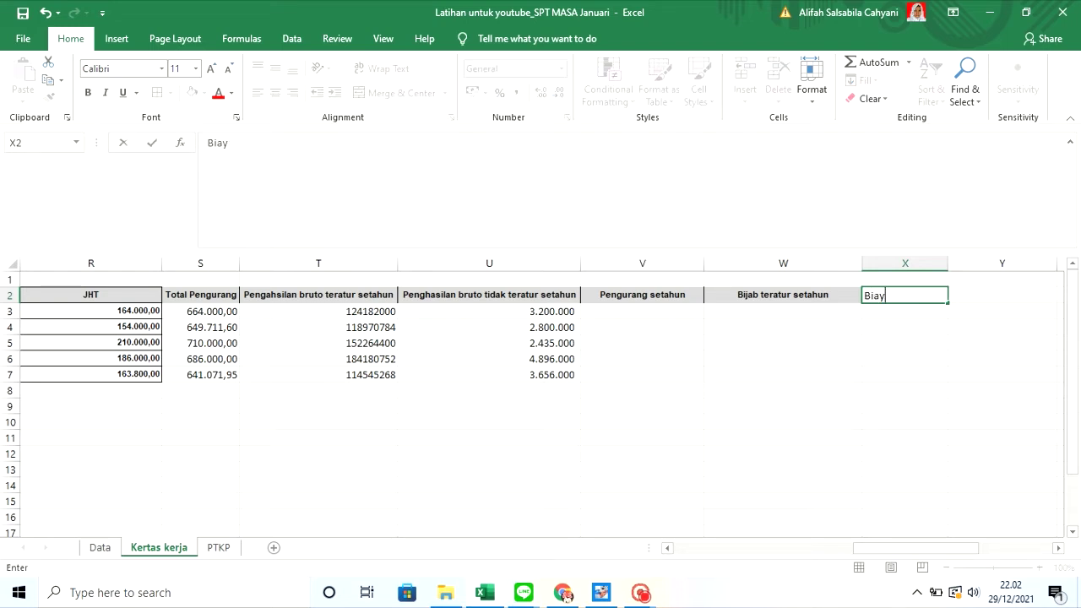
type("jab tidak tera")
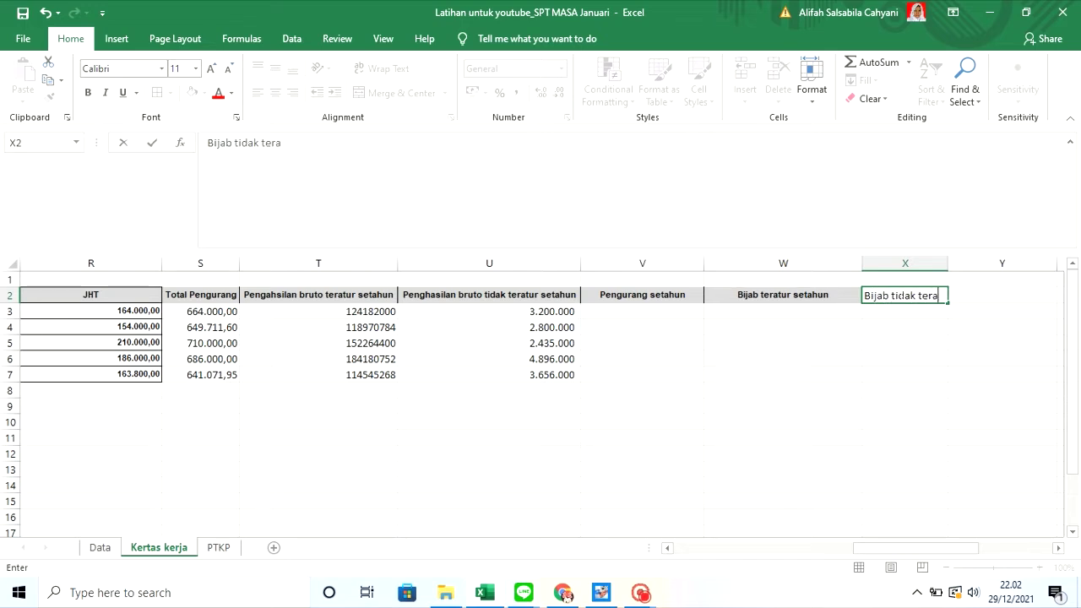
type("tur setahun")
left_click(926, 312)
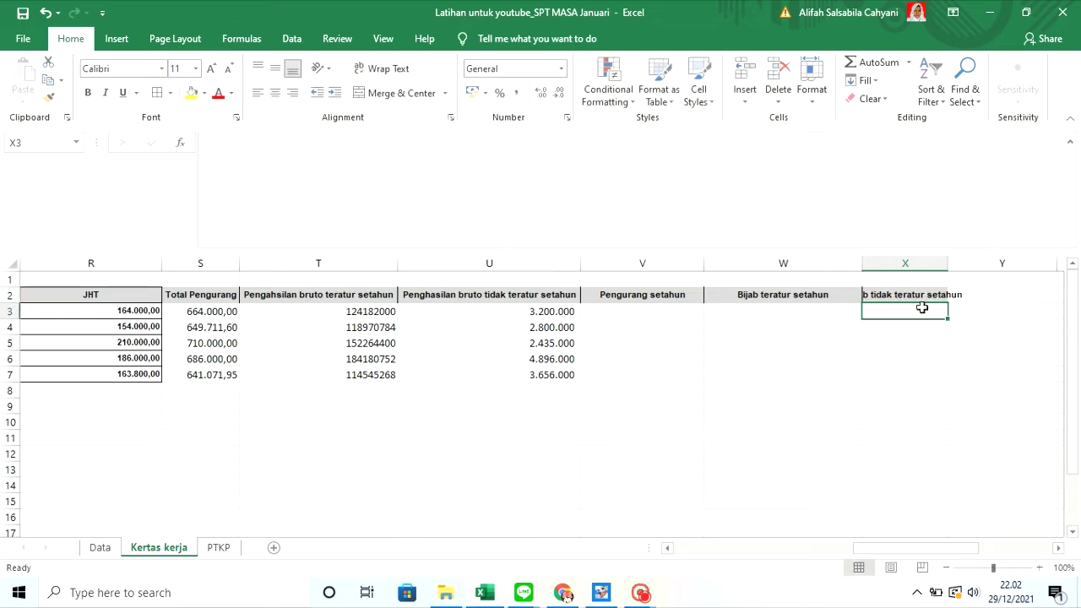
left_click(926, 295)
double_click(953, 259)
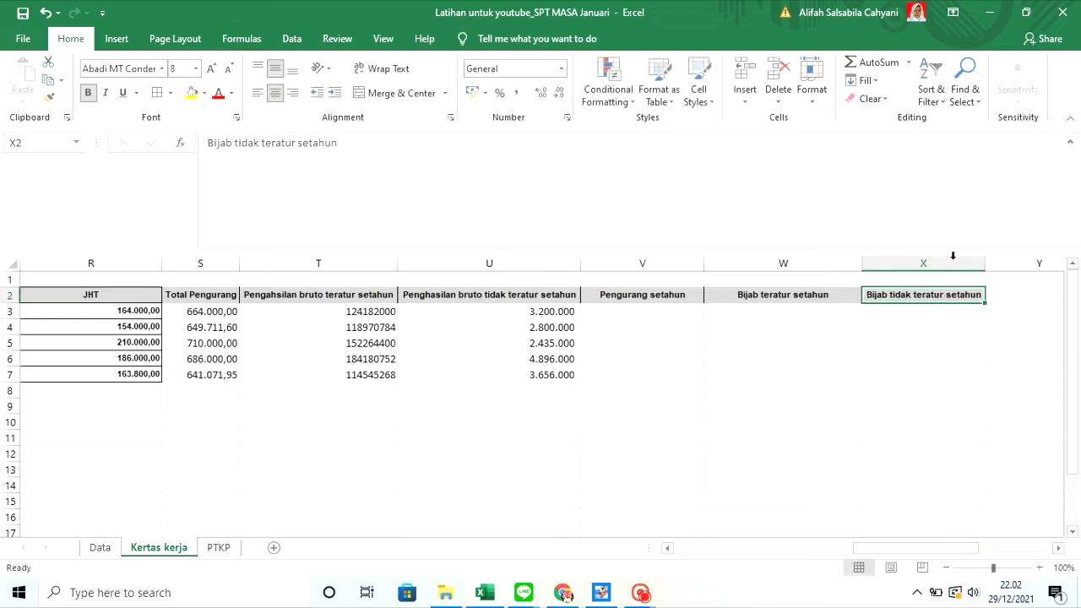
Enter the header JHT Setahun in Y2
left_click(1016, 296)
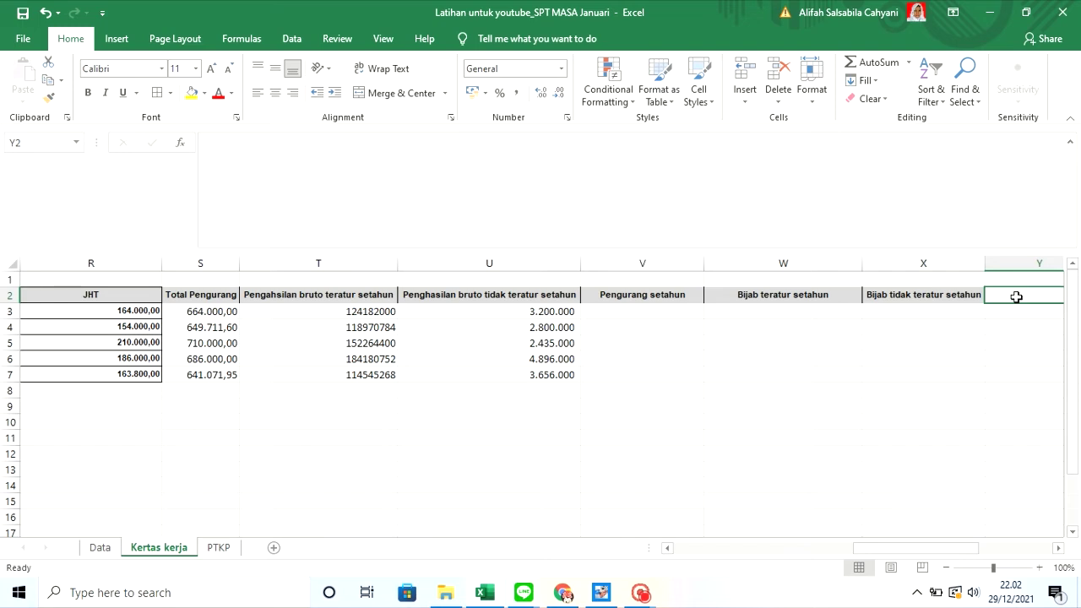
type("JHT")
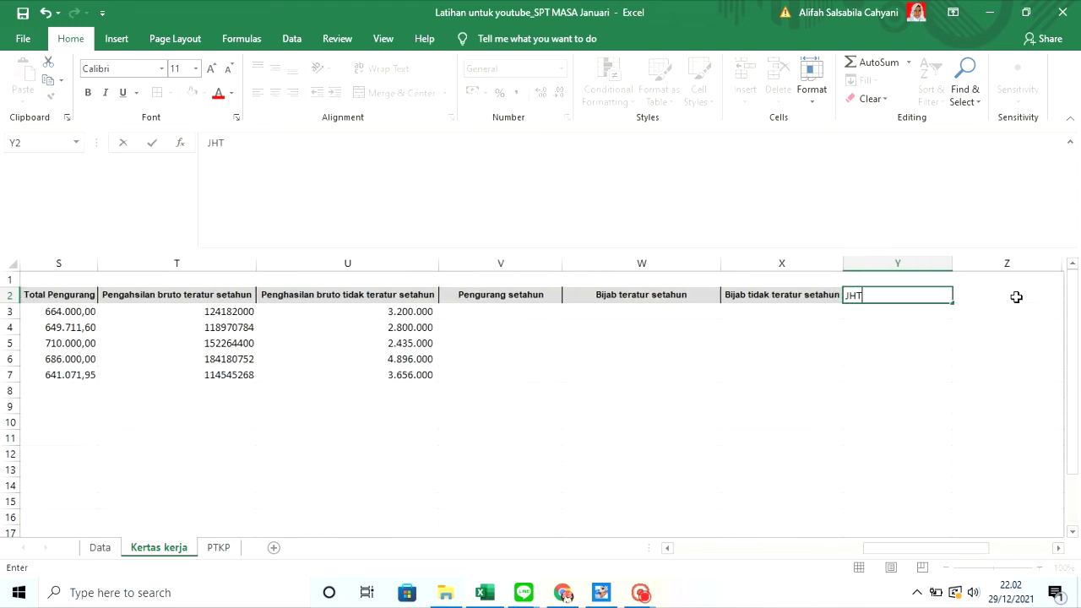
type(" Setahun")
left_click(747, 378)
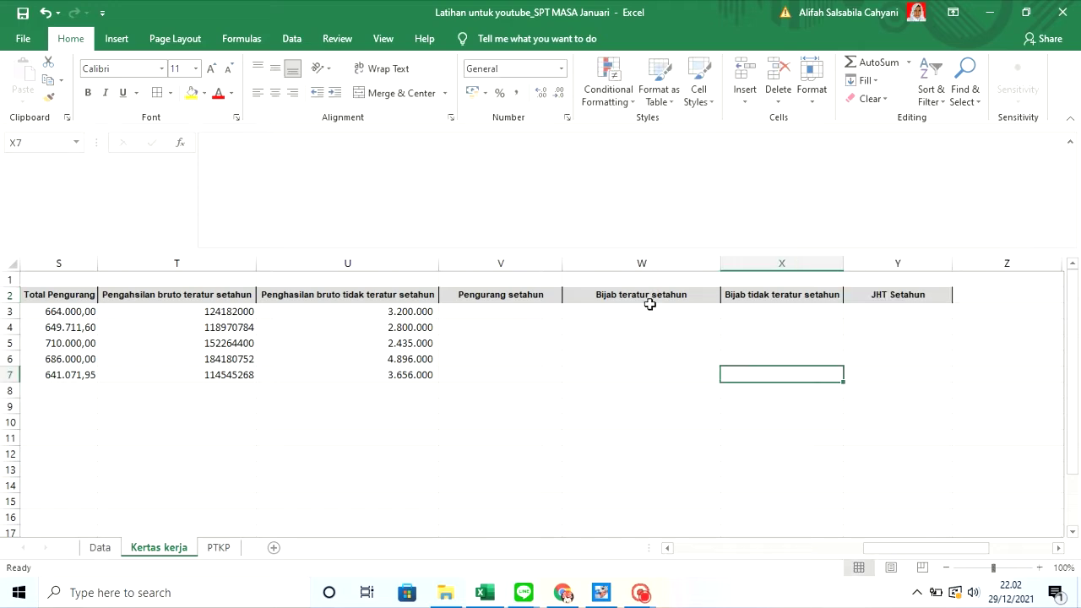
Begin the yearly regular Bijab formula in W3 by multiplying Biaya Jabatan by Total Masa Kerja, =Q3*E3
left_click(650, 311)
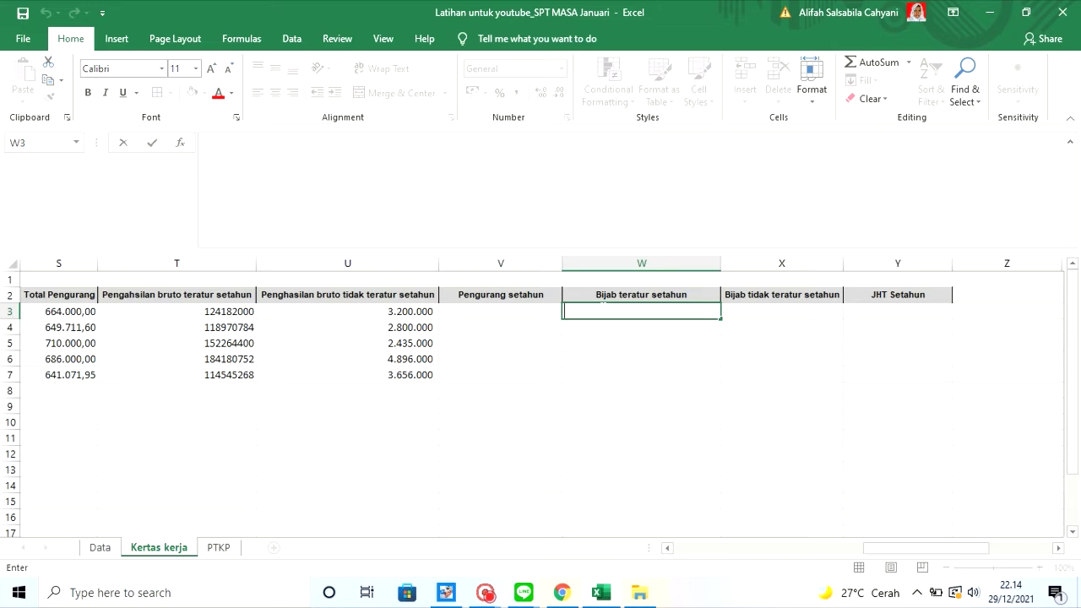
type("=")
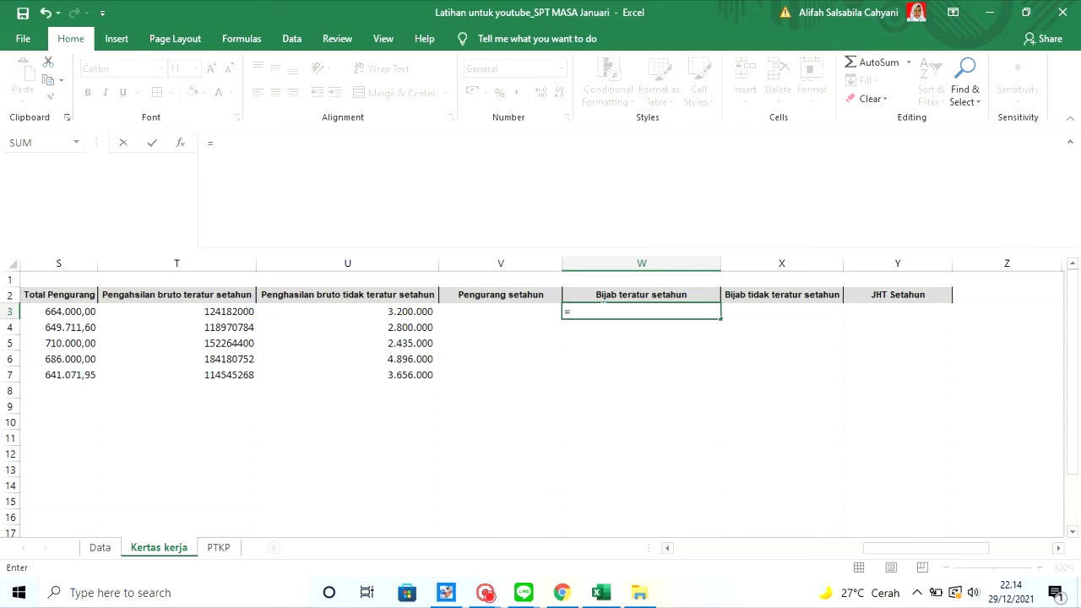
left_click(665, 550)
left_click(665, 549)
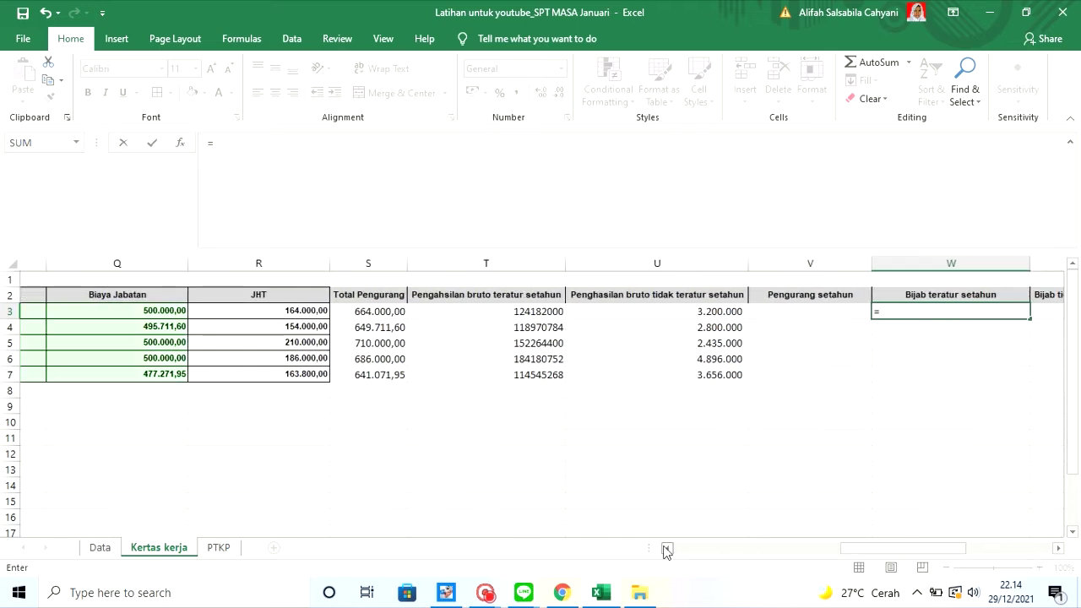
left_click(665, 550)
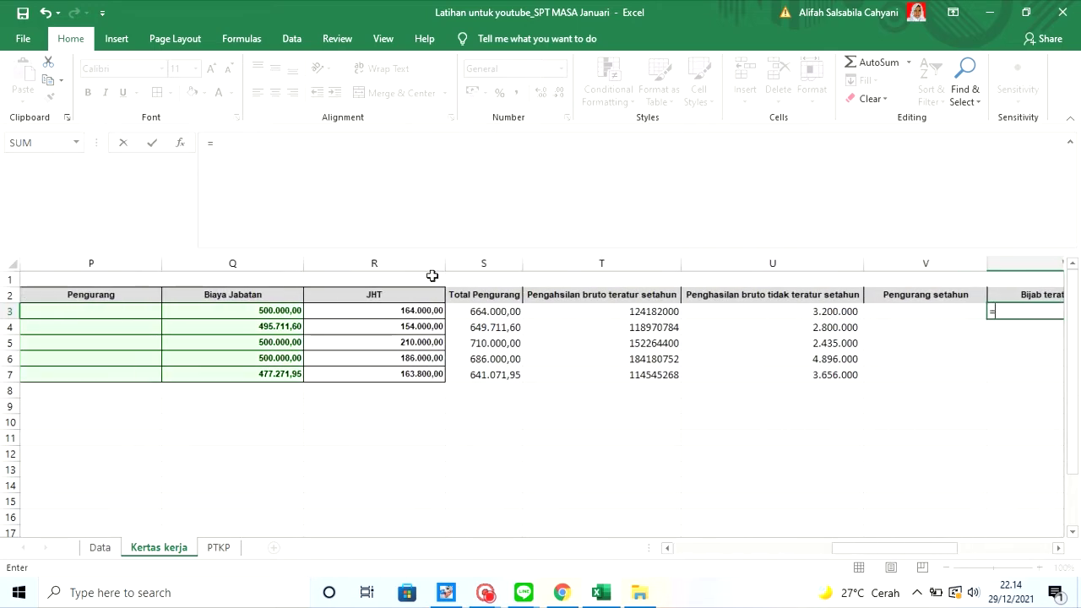
left_click(252, 312)
type("*")
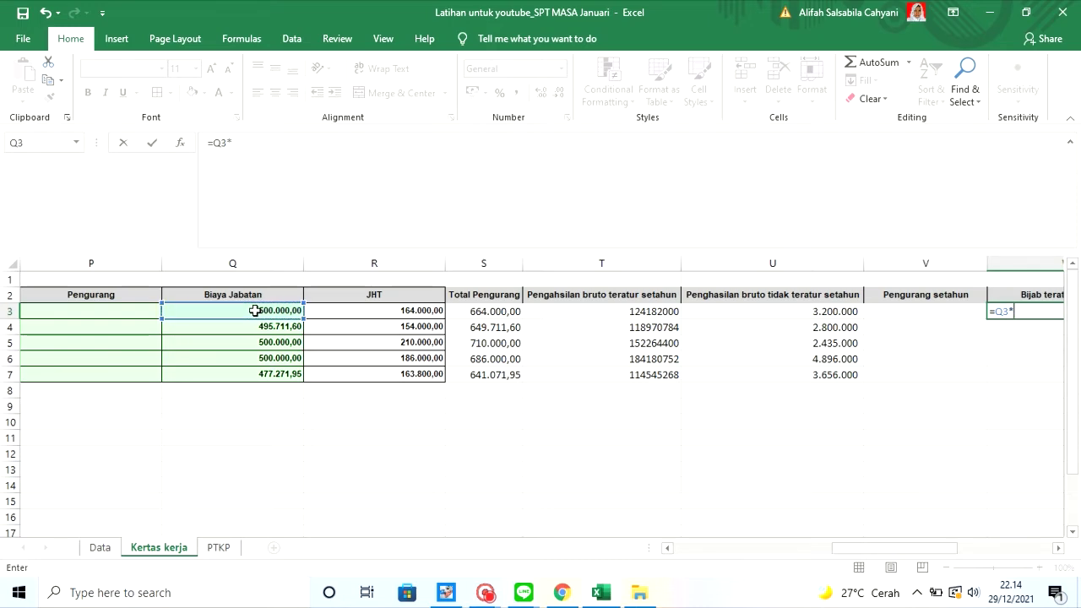
left_click(678, 549)
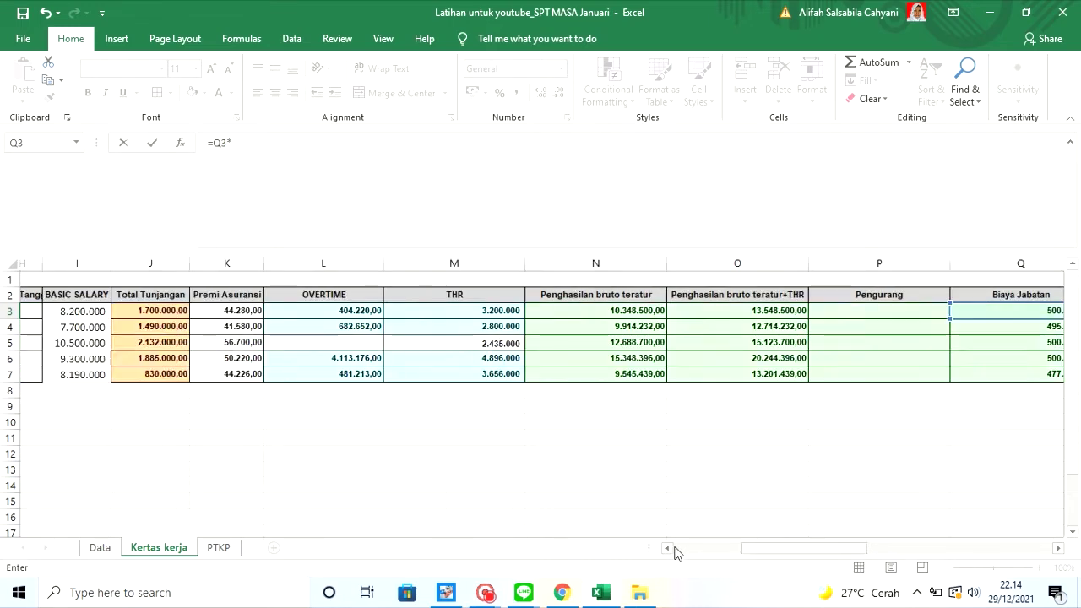
left_click(678, 549)
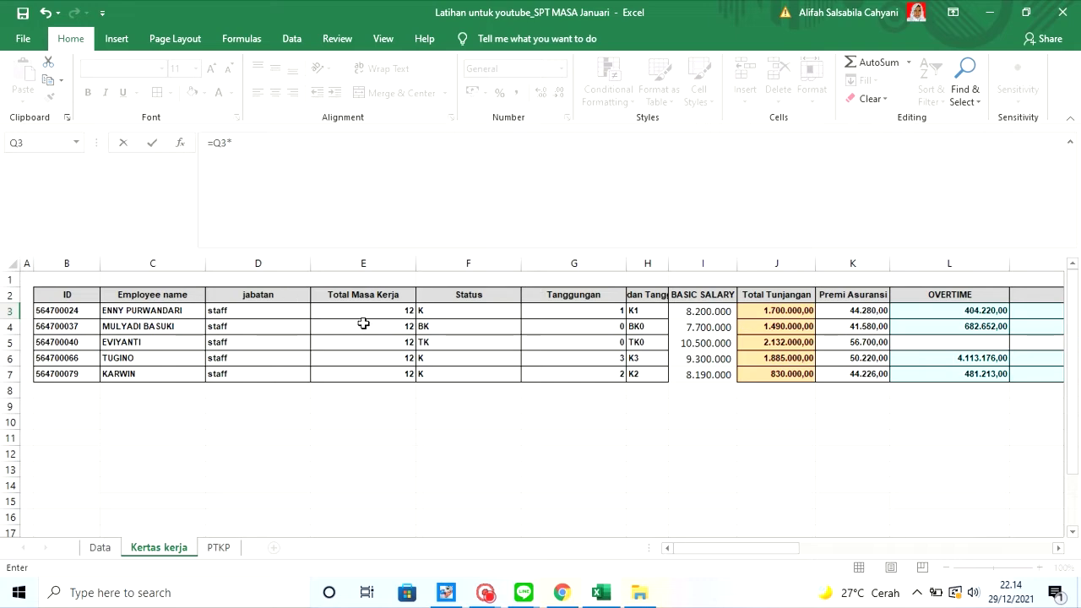
left_click(363, 312)
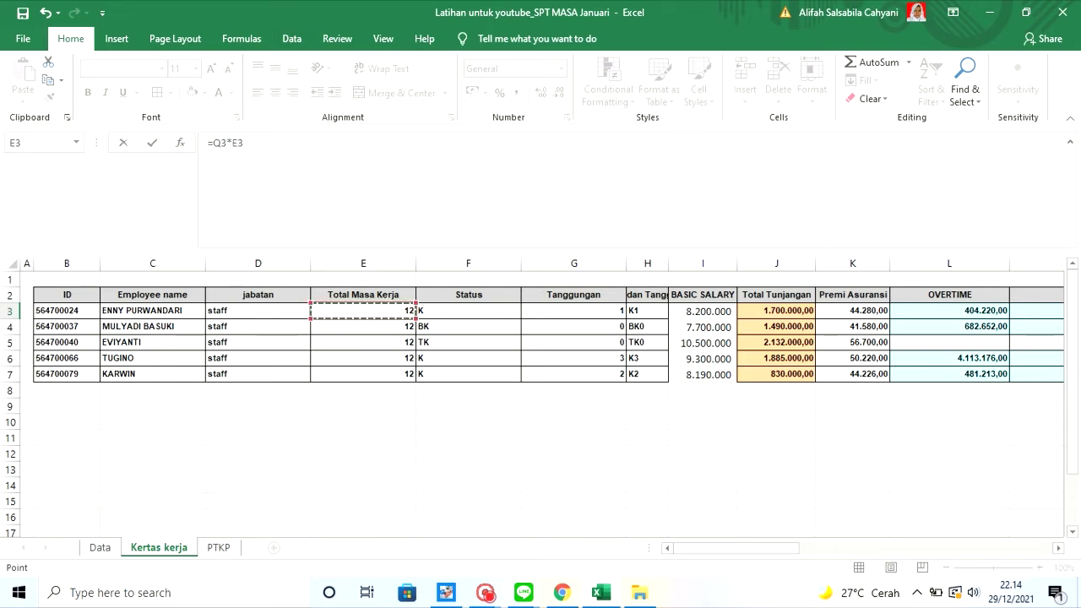
left_click_drag(764, 548, 903, 545)
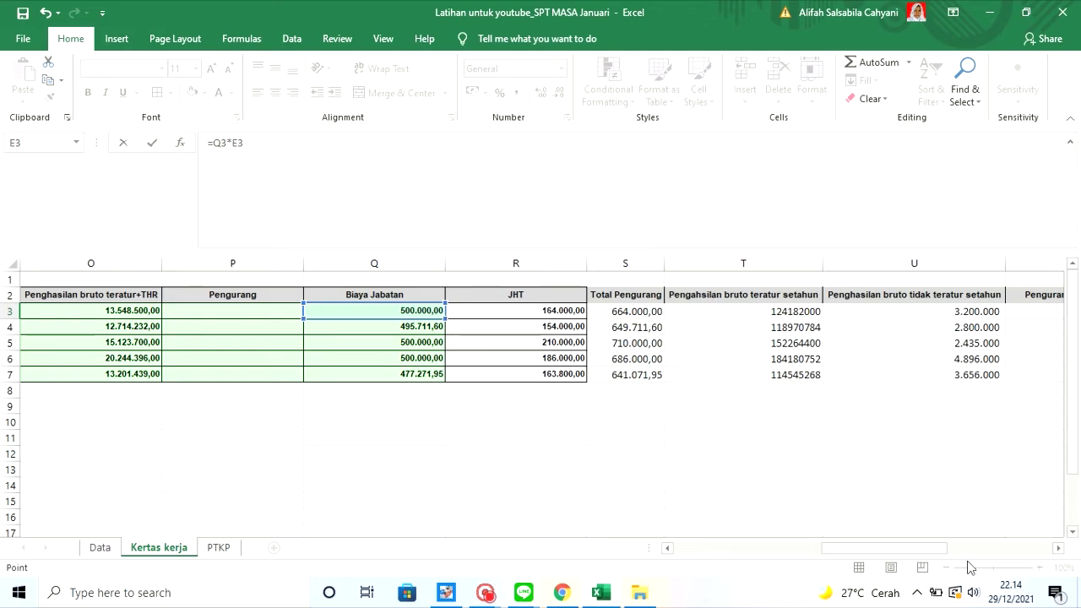
left_click_drag(939, 550, 969, 555)
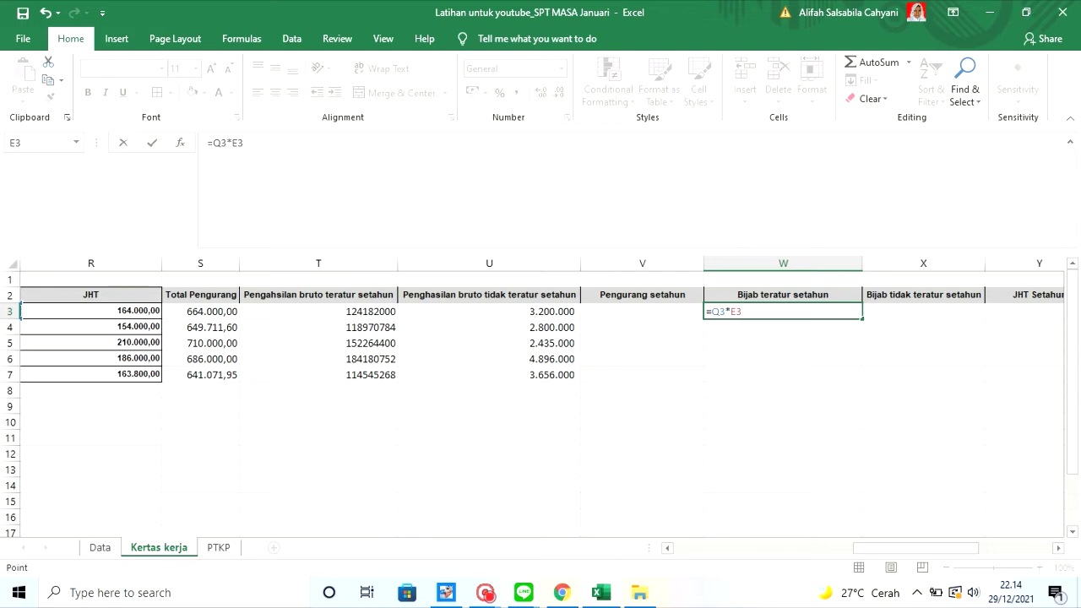
Wrap the W3 product in an IF that tests Q3*E3>=6000000 and returns 6000000 when true
left_click(213, 143)
type("if")
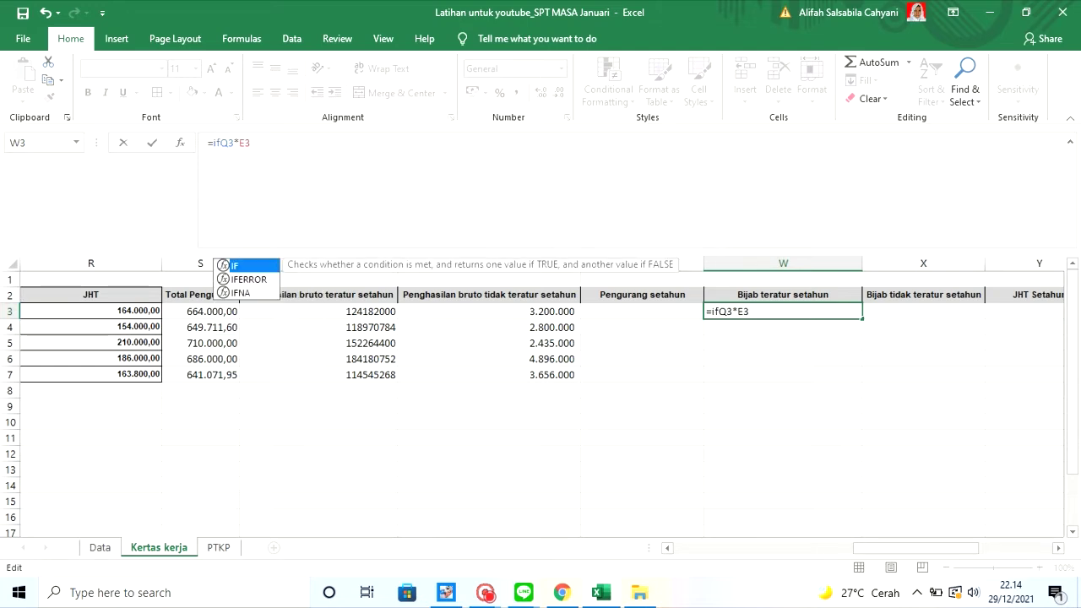
double_click(243, 267)
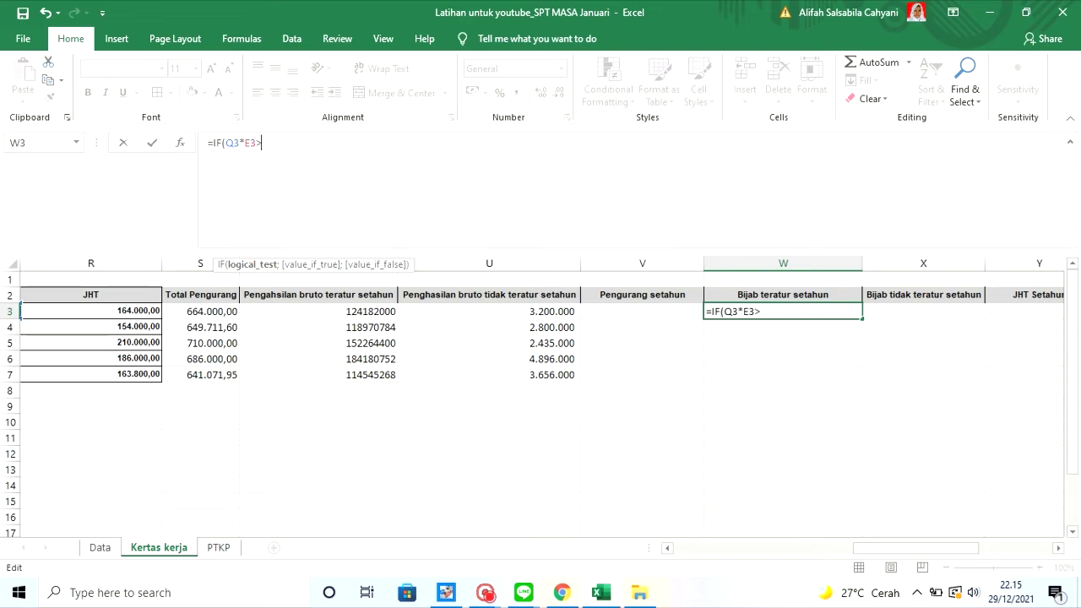
type(">=6000000")
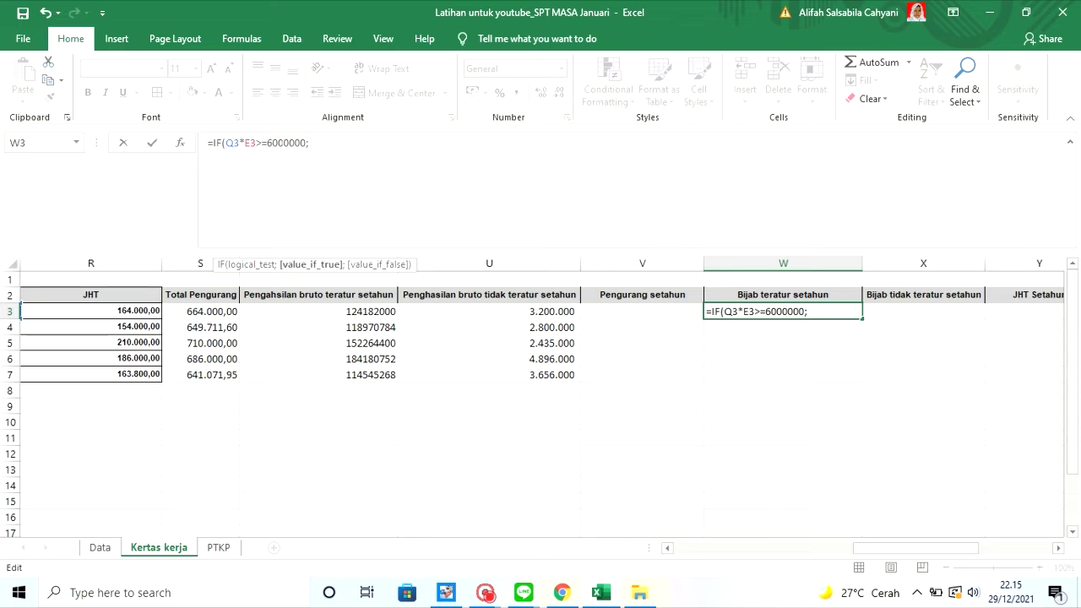
type("6000000;")
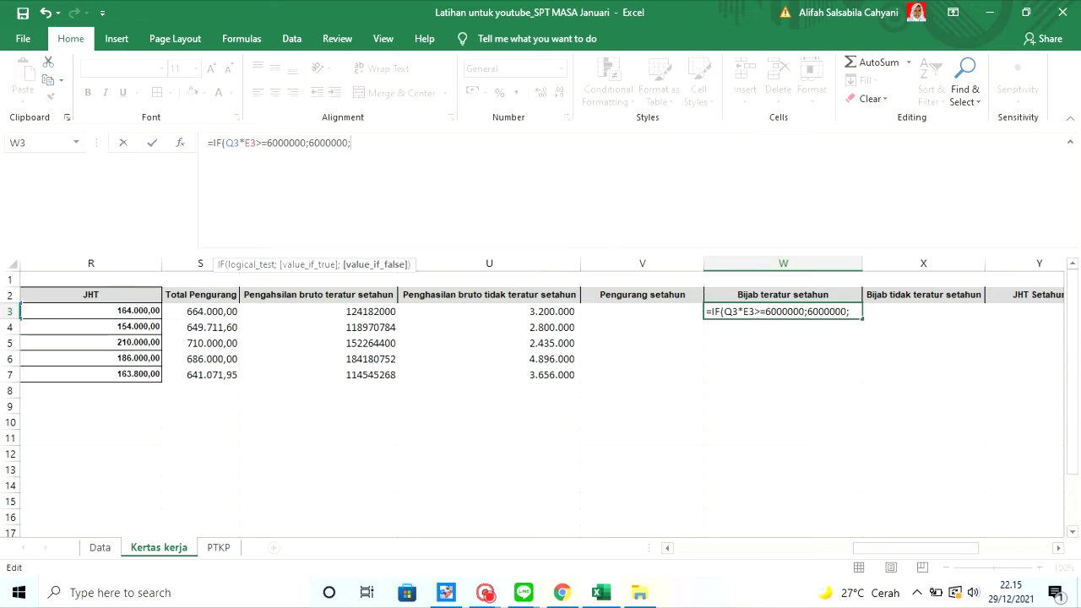
Complete the W3 formula with a copy of Q3*E3 as the IF's false value and fill it down to W7
left_click_drag(256, 142, 225, 143)
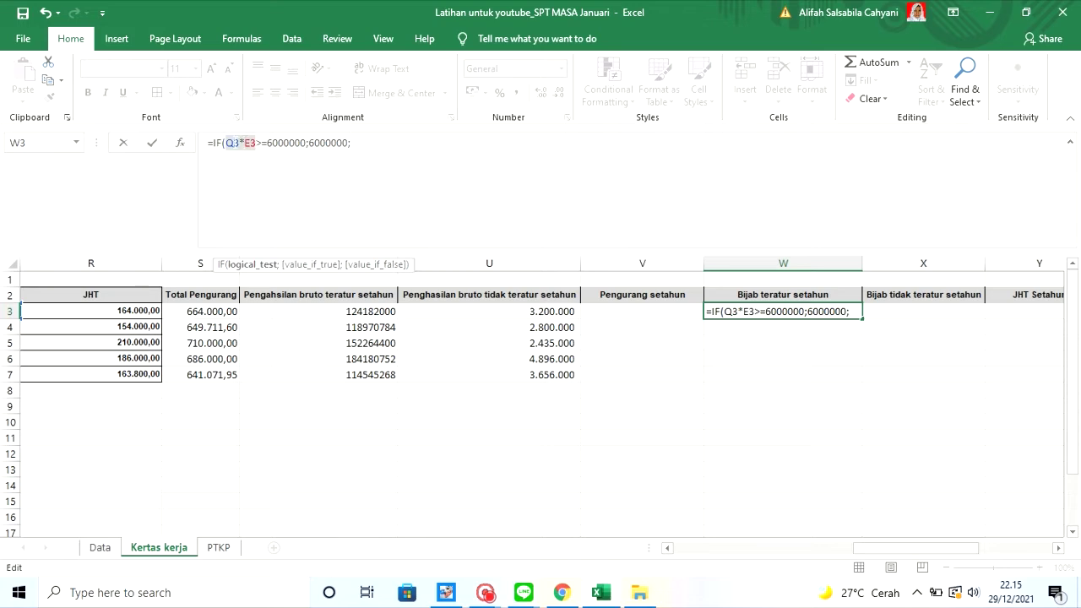
right_click(232, 143)
left_click(316, 171)
left_click(351, 143)
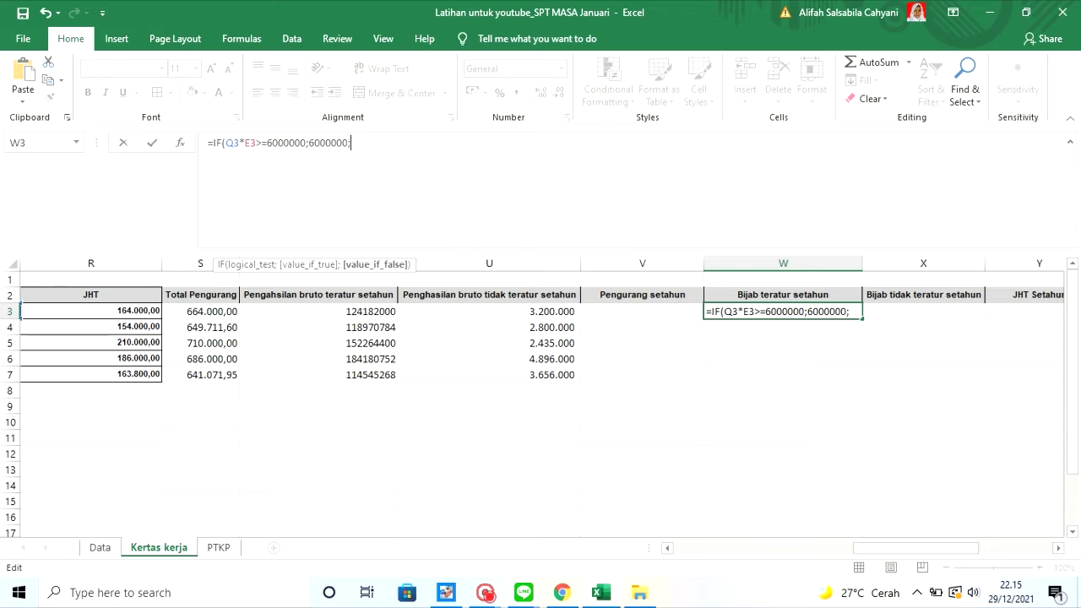
right_click(358, 143)
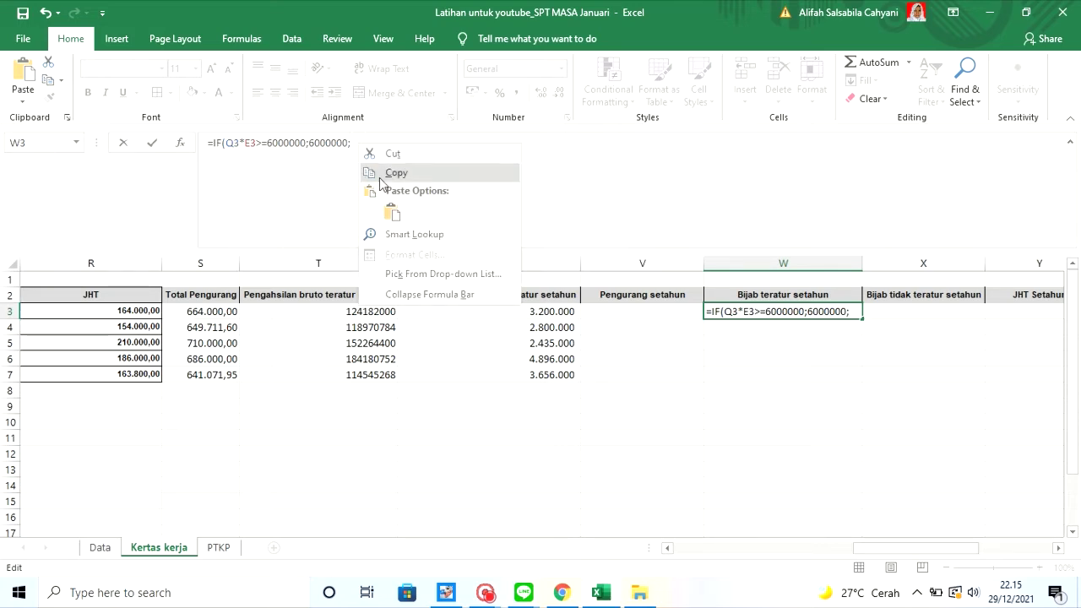
left_click(392, 213)
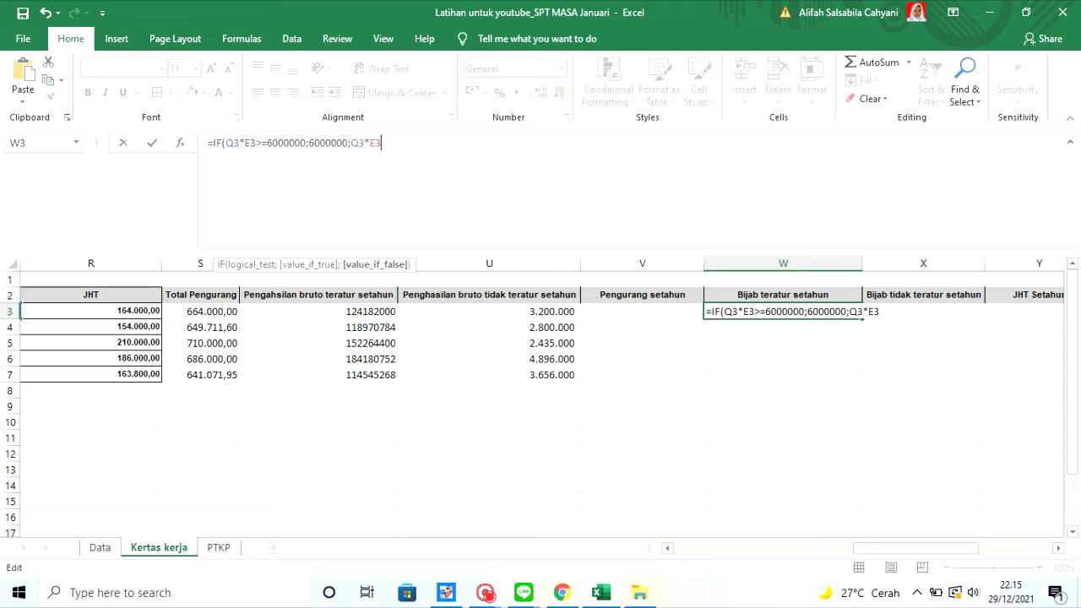
key("Return")
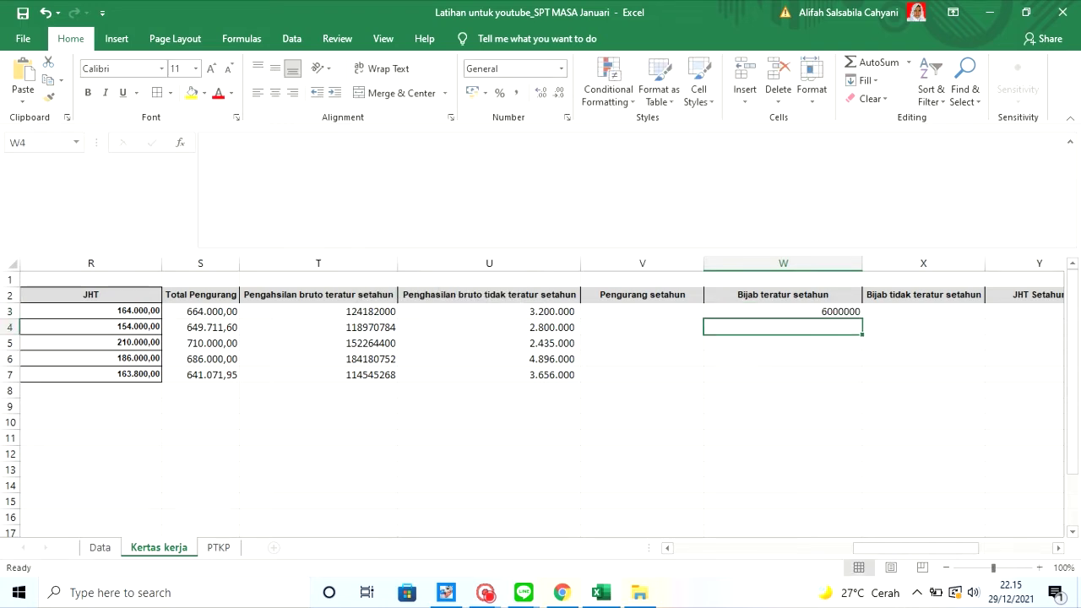
left_click(858, 314)
double_click(863, 320)
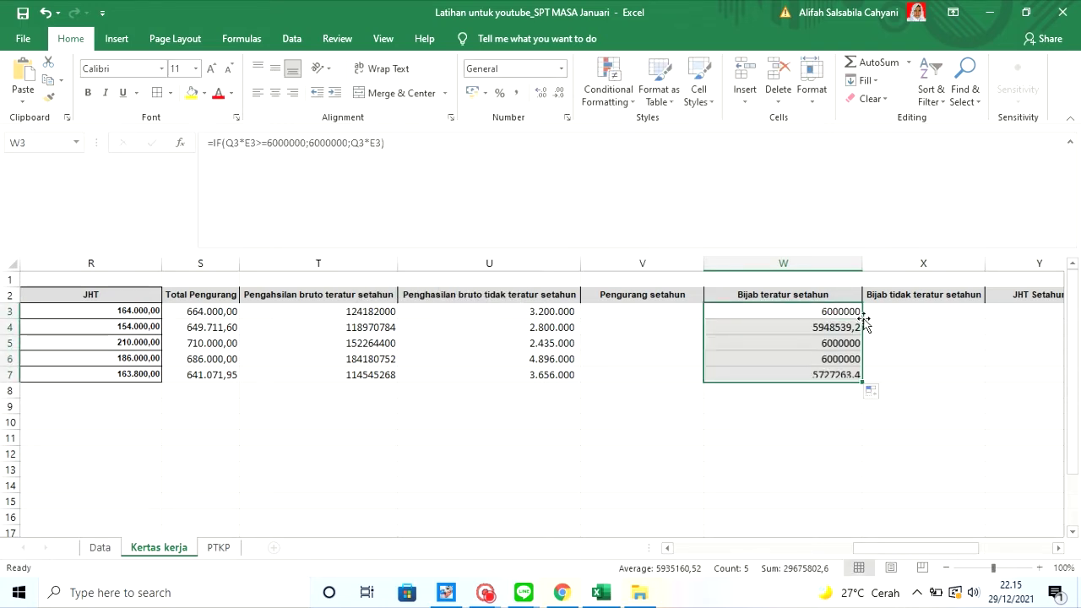
Begin the yearly irregular Bijab formula in X3 with an IF that returns 0 when W3>=6000000
left_click(913, 554)
left_click_drag(913, 554, 925, 556)
left_click(785, 314)
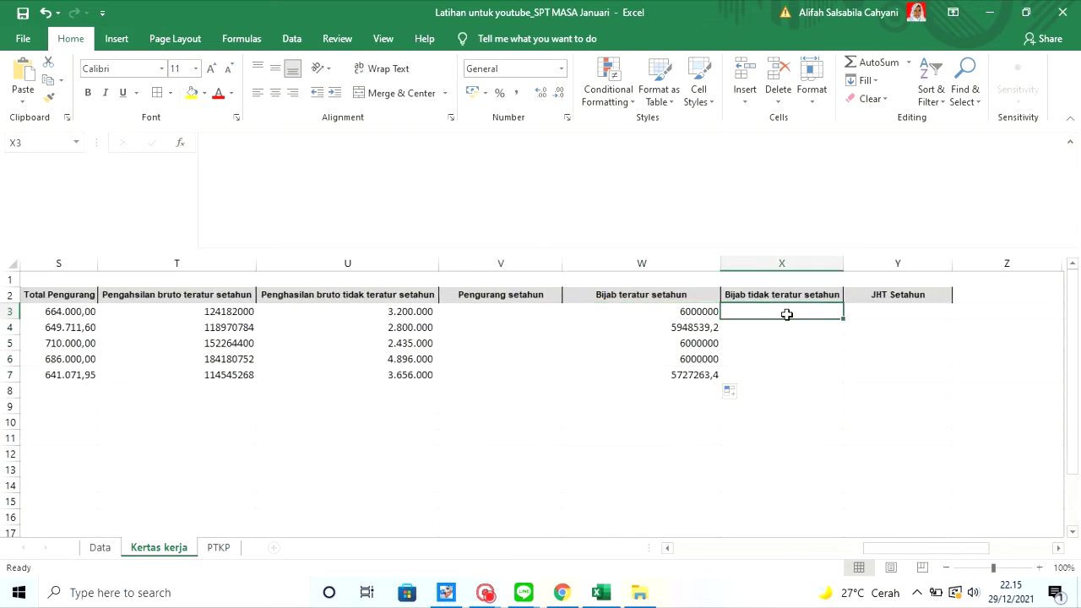
type("=")
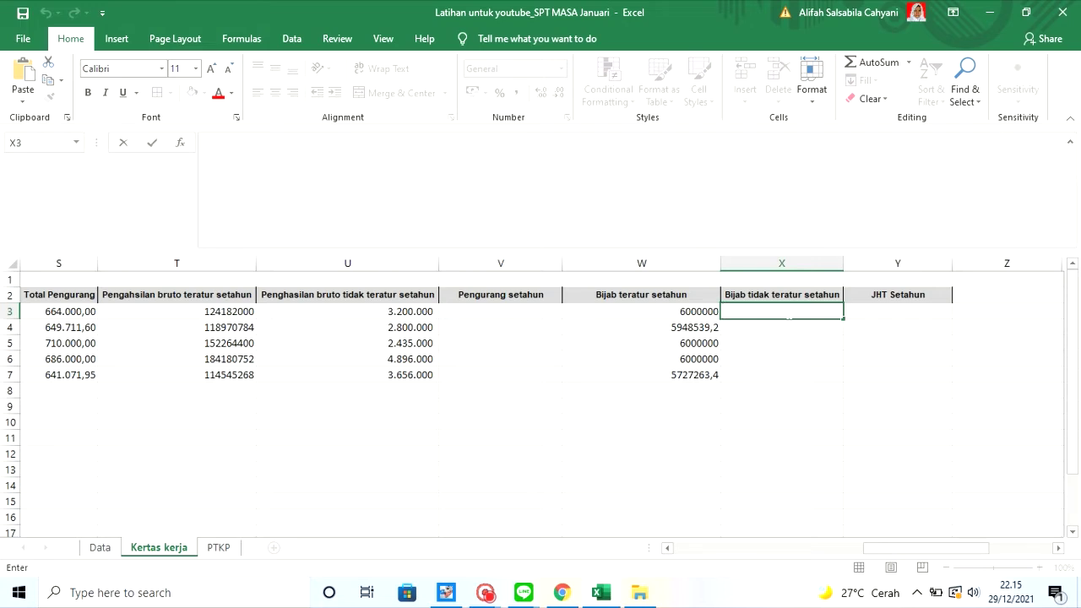
type("=if")
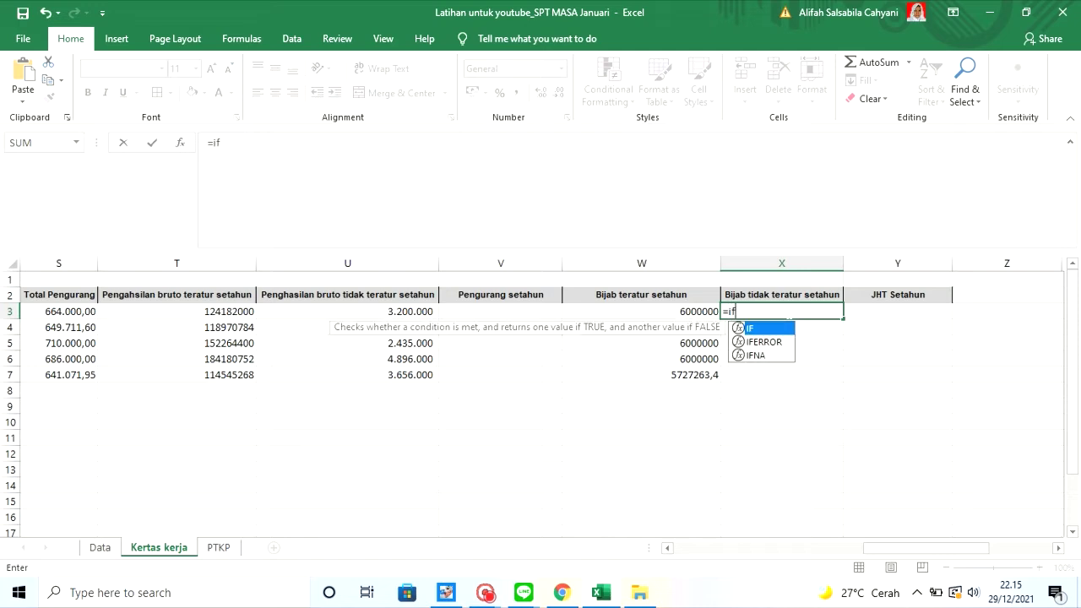
double_click(769, 332)
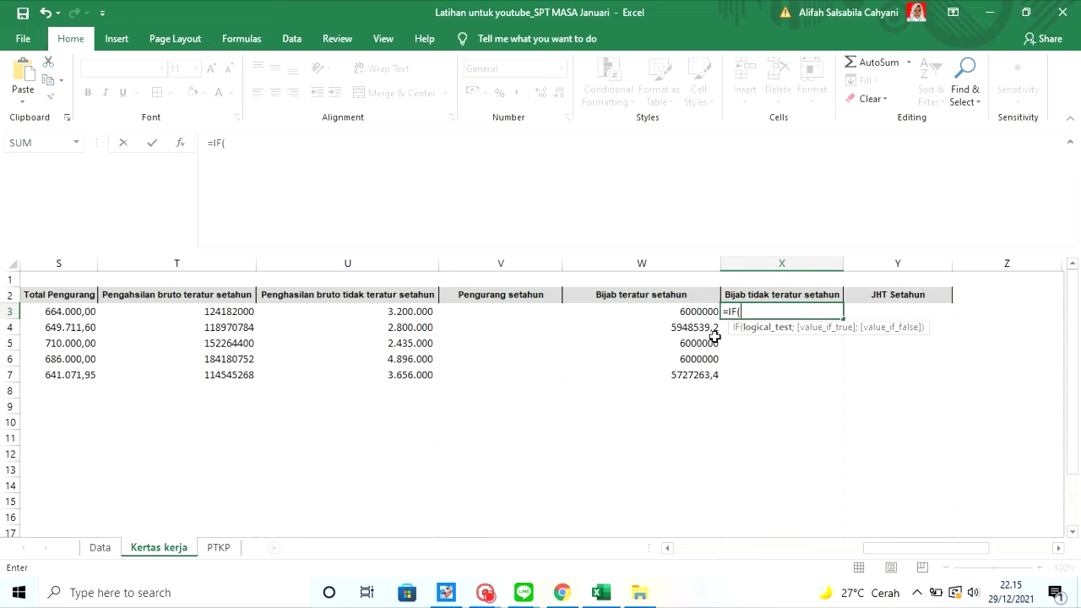
left_click(661, 311)
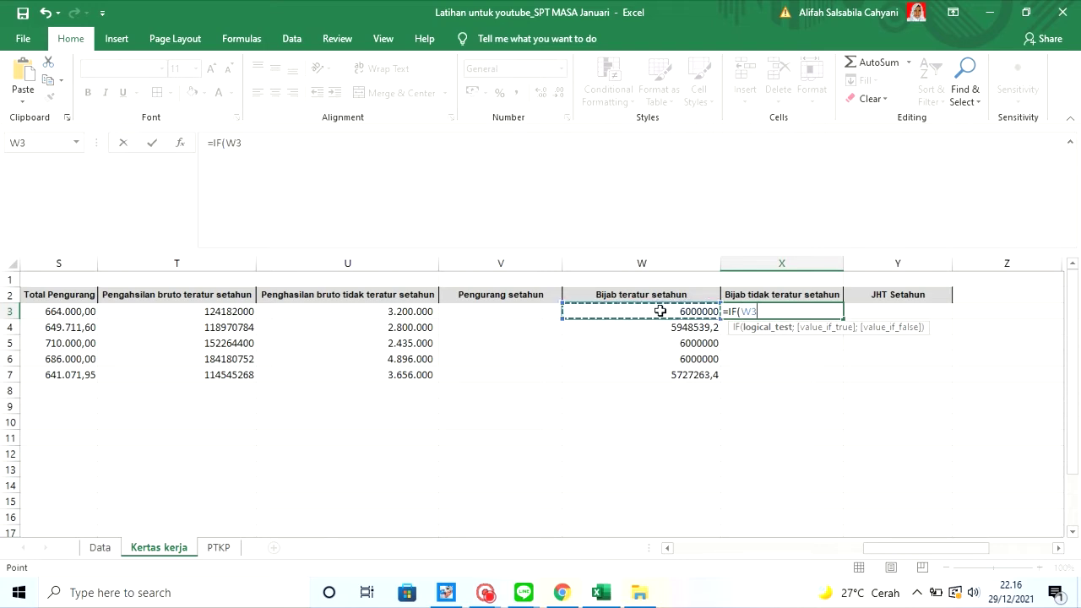
type(">=6000")
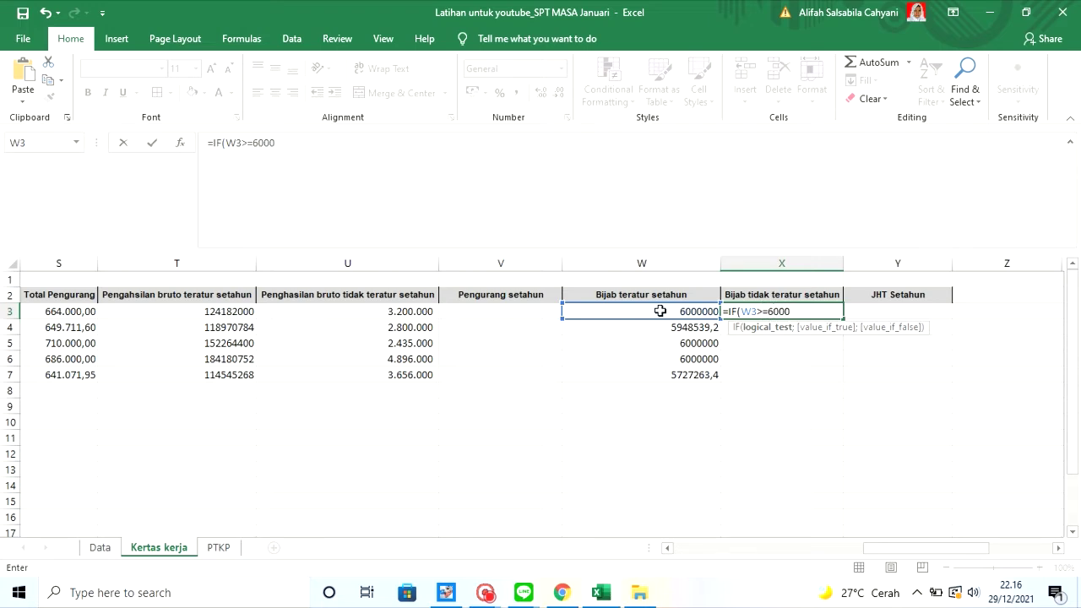
type("000;")
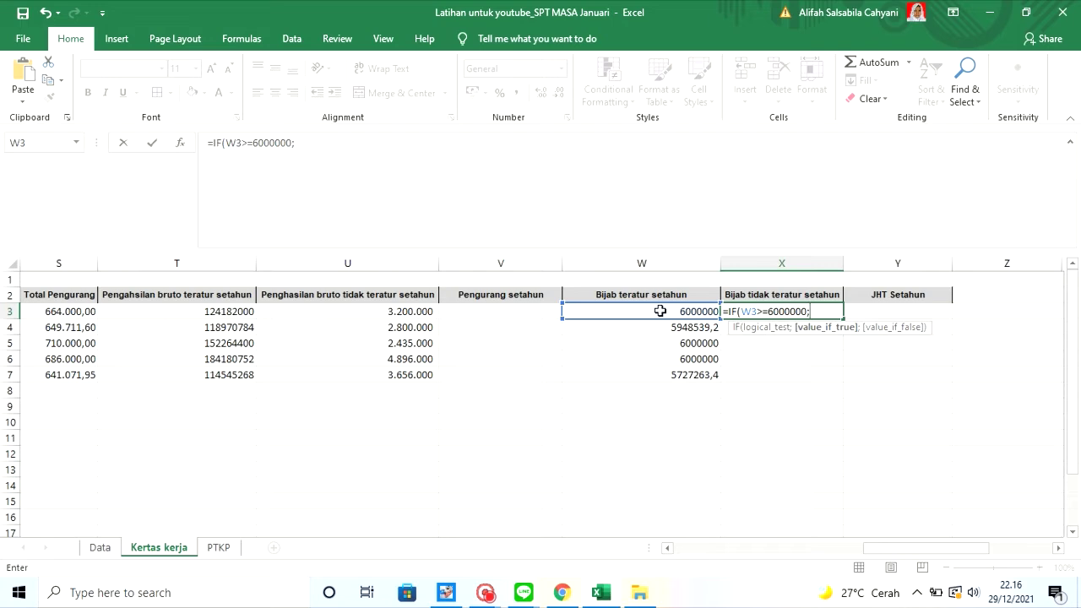
type("0;")
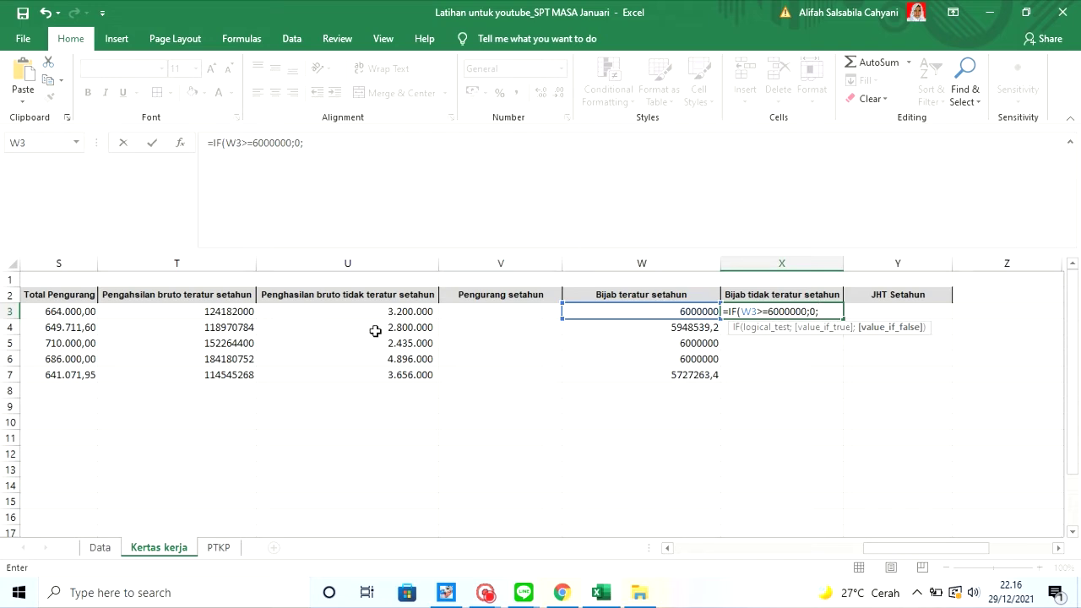
Complete the X3 formula with U3*5% as the IF's false value and fill it down to X7
left_click(294, 310)
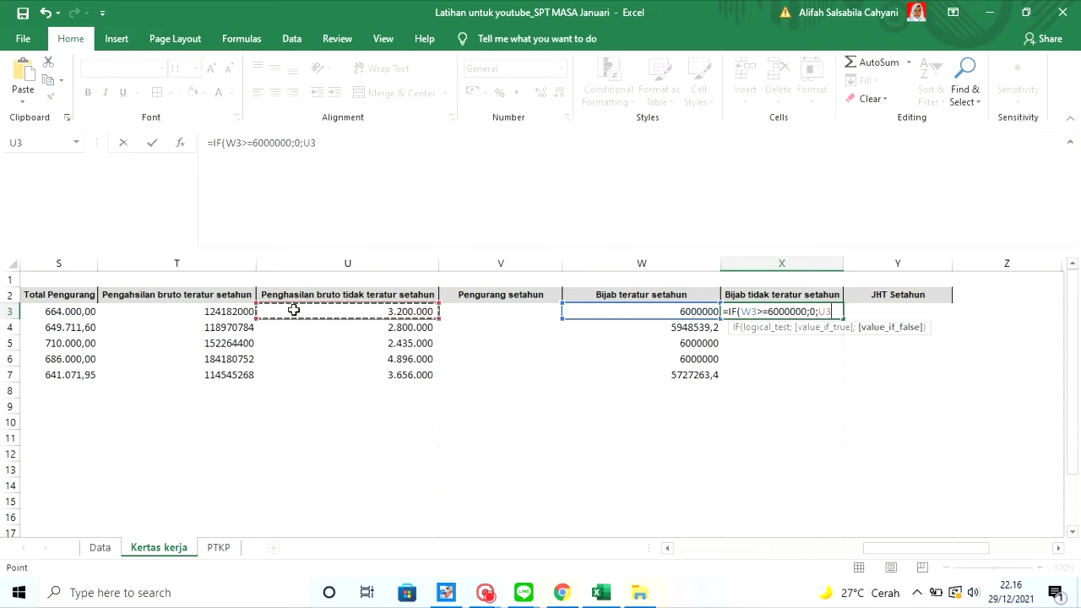
type("*5%")
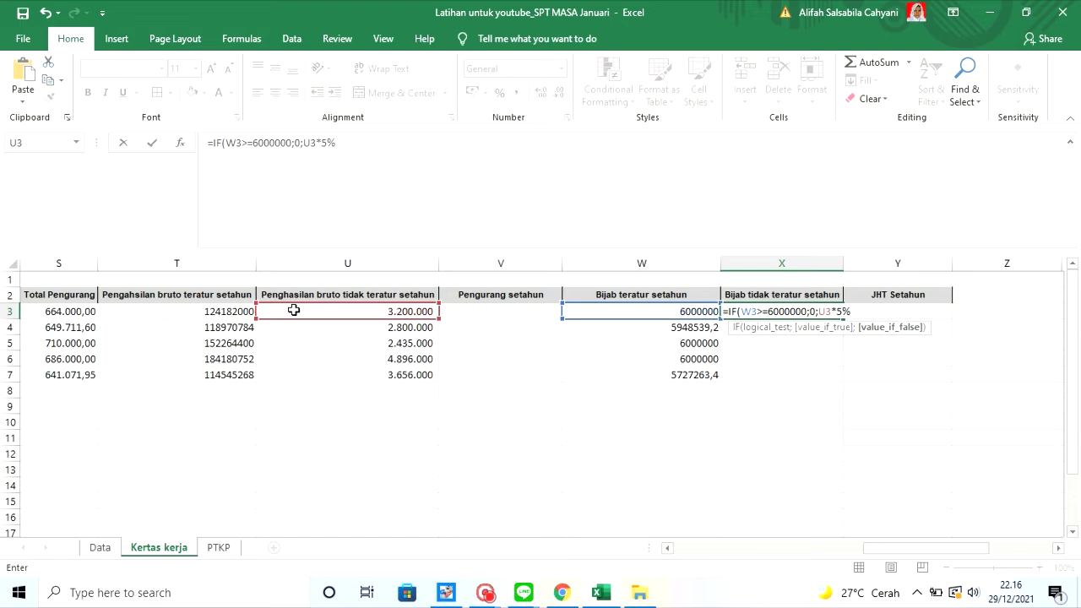
key("Return")
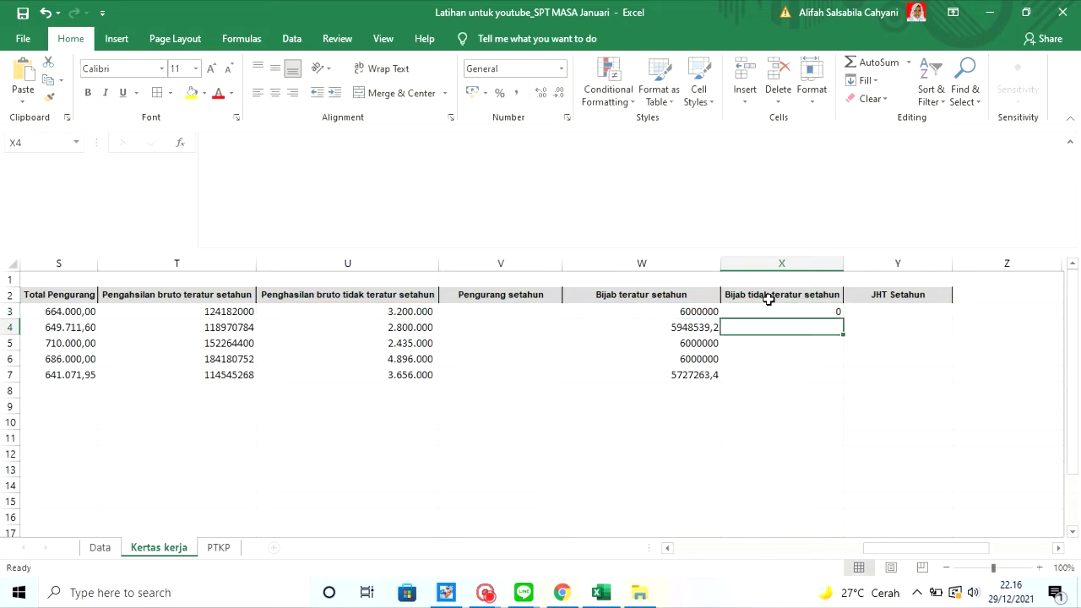
left_click(793, 312)
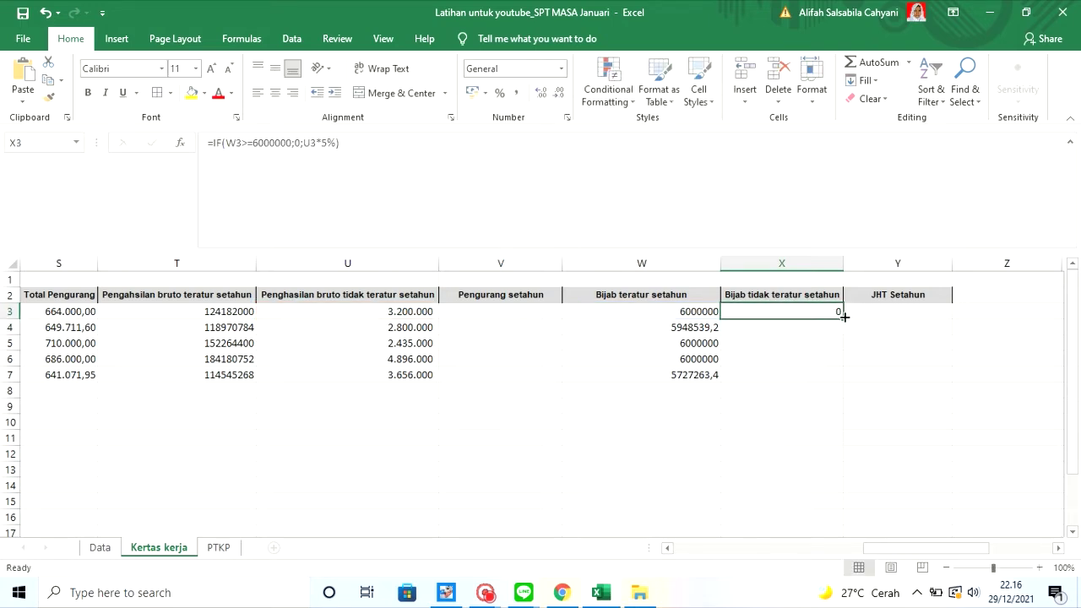
double_click(845, 316)
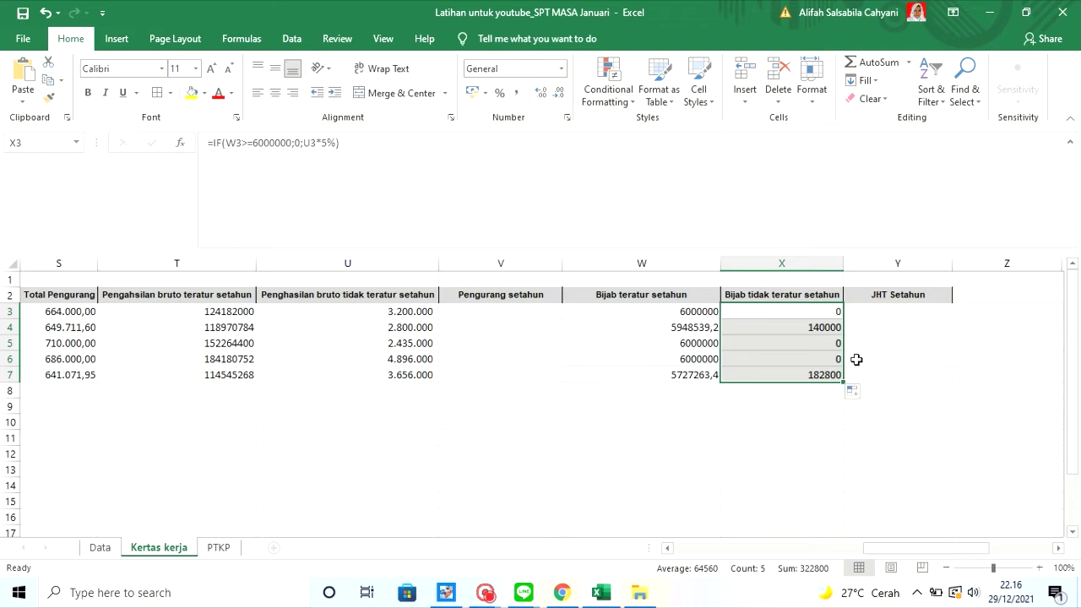
Calculate the yearly JHT in Y3 as JHT times Total Masa Kerja, =R3*E3, and fill it down to Y7
left_click(901, 312)
type("=")
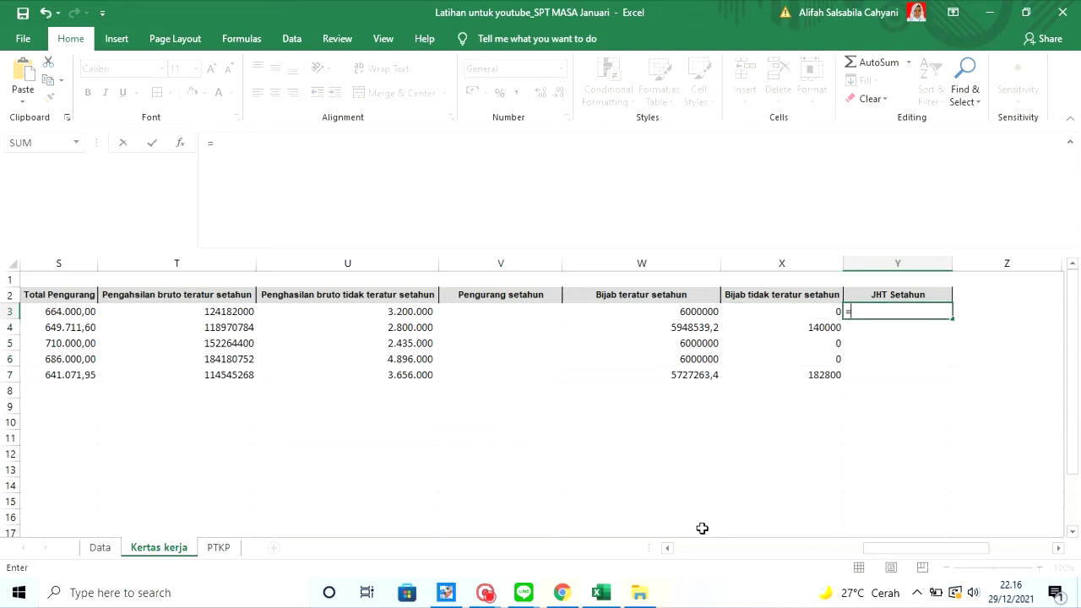
left_click(668, 548)
left_click(667, 548)
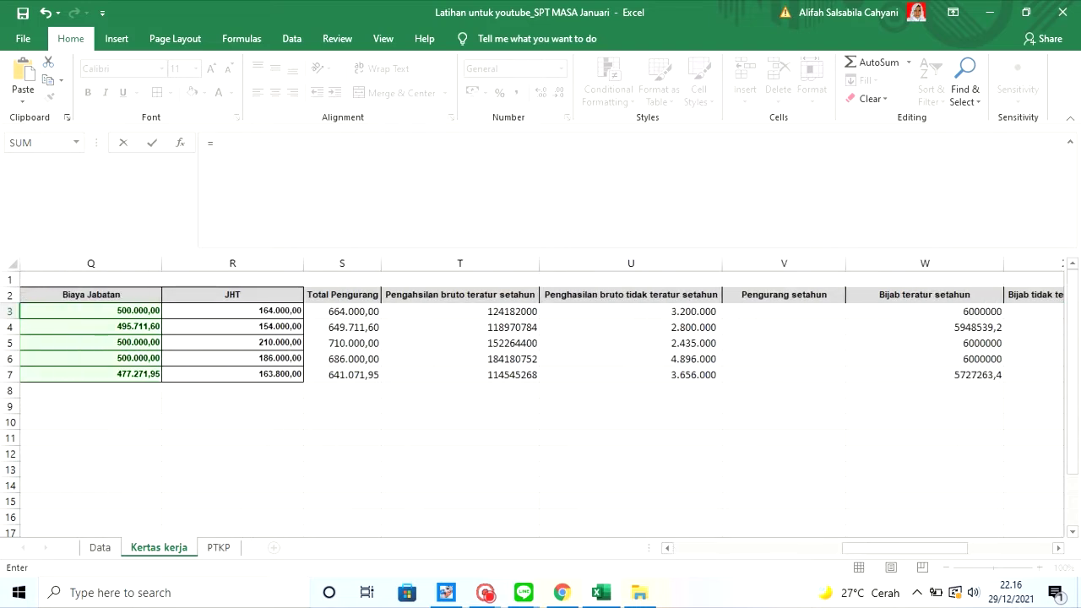
left_click(266, 311)
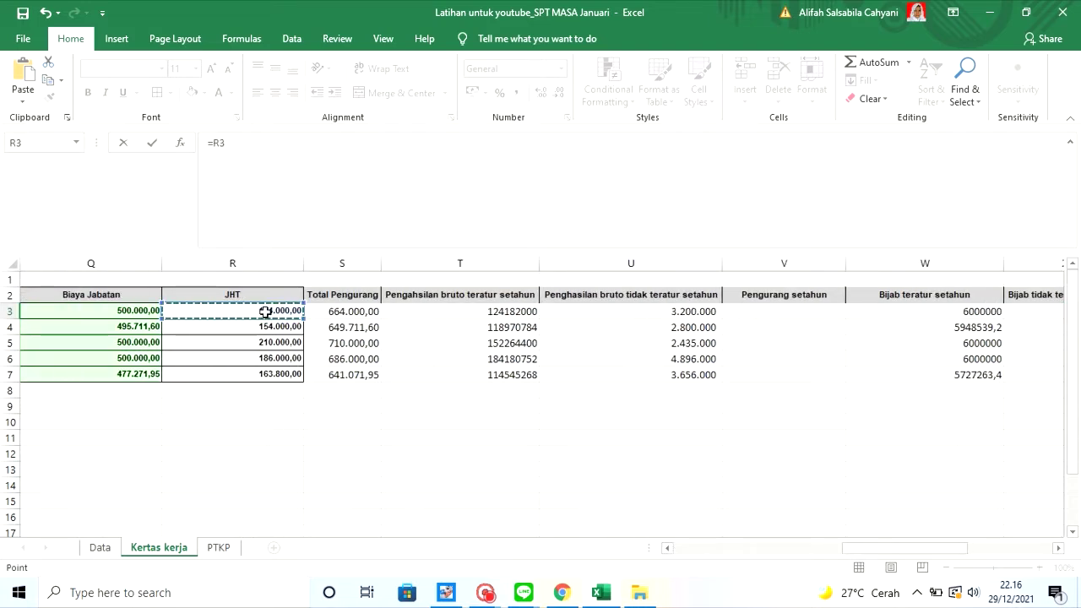
type("*")
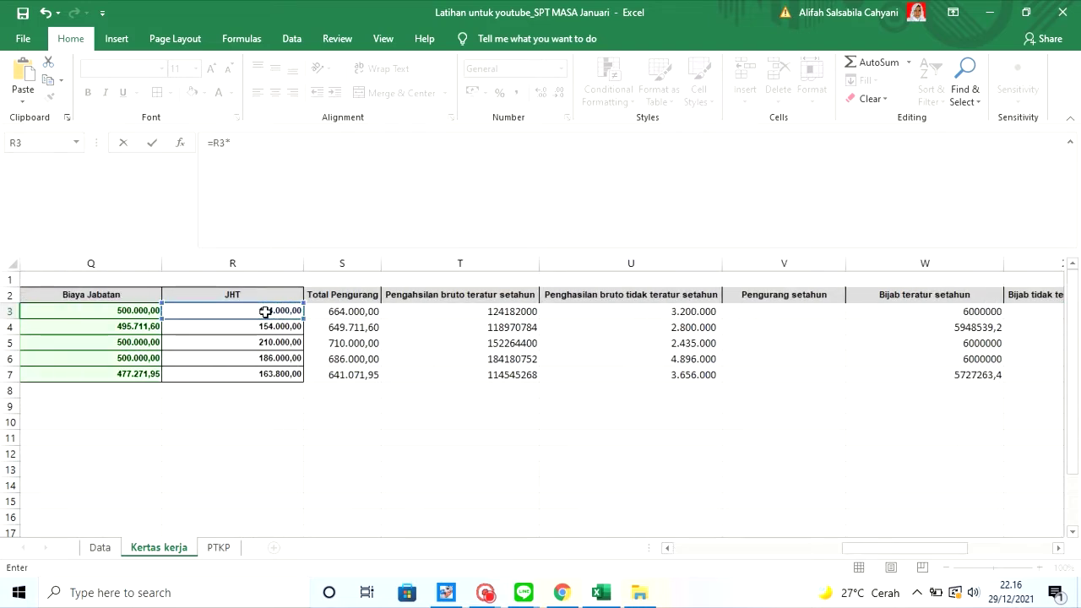
left_click(668, 548)
left_click(668, 548)
left_click(668, 549)
left_click(668, 548)
left_click(667, 548)
left_click(668, 549)
left_click(668, 548)
left_click(667, 548)
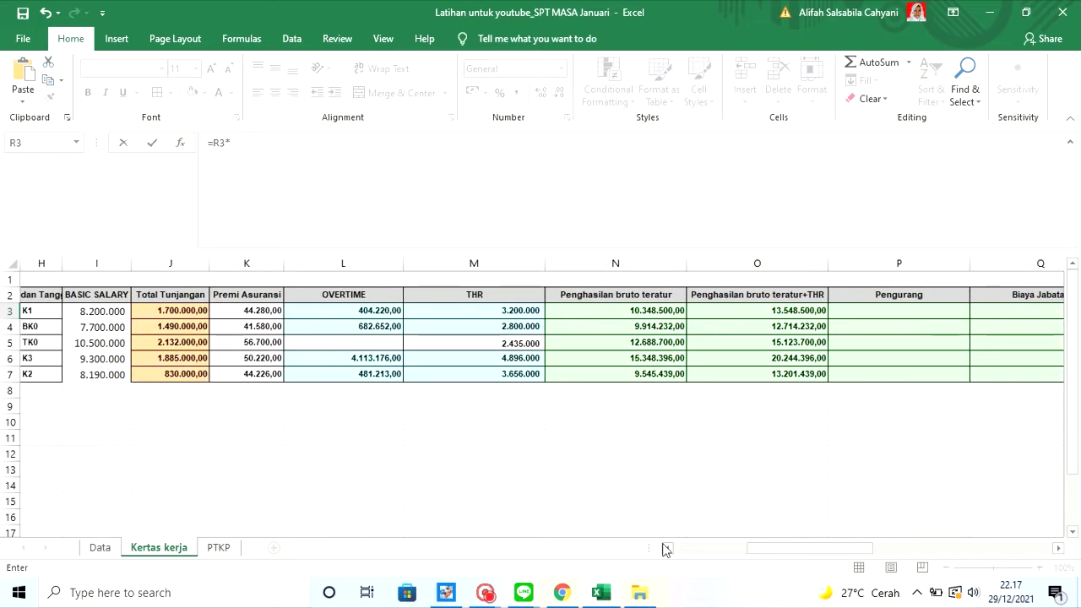
left_click(668, 548)
left_click(668, 548)
left_click(668, 548)
left_click(667, 548)
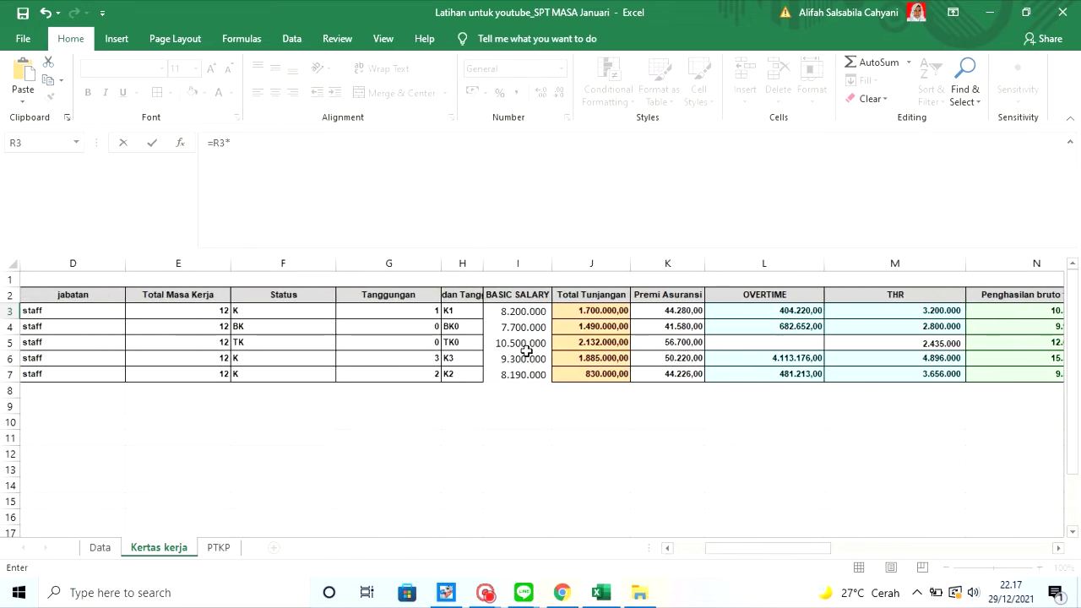
left_click(218, 315)
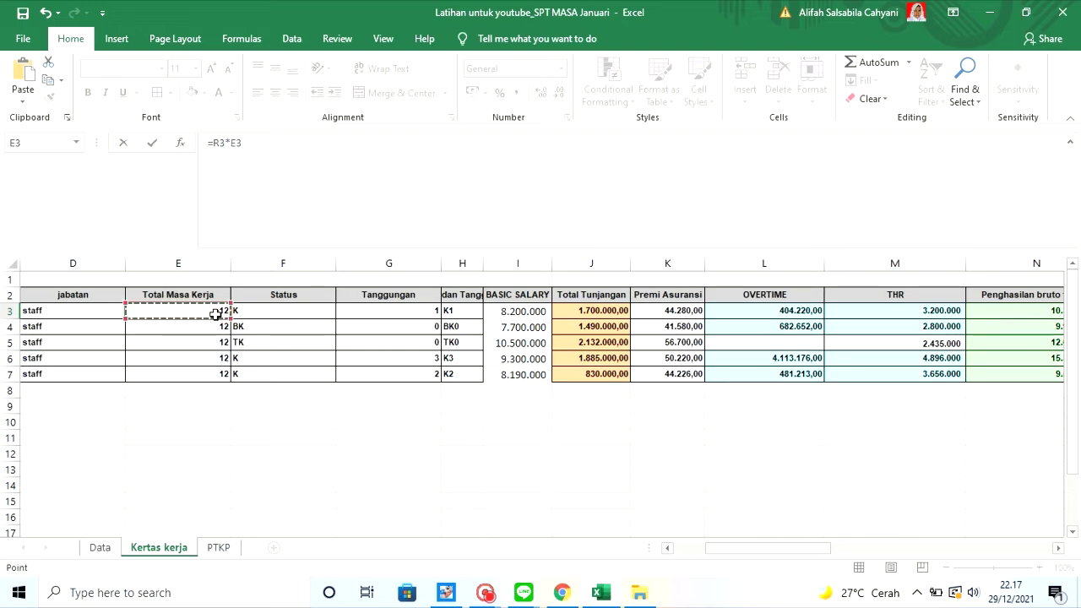
key("Return")
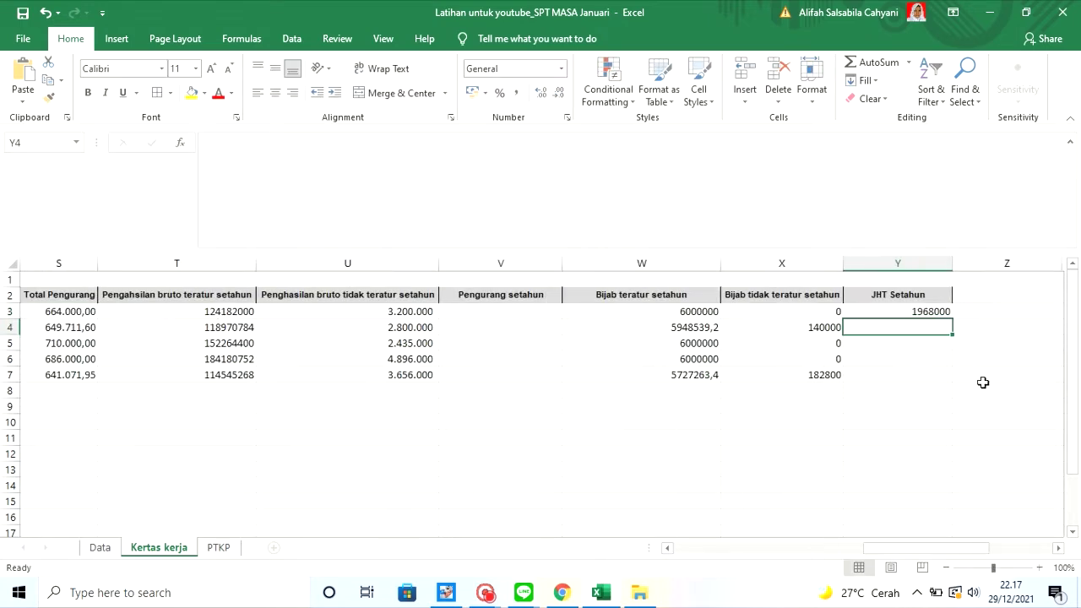
left_click(884, 311)
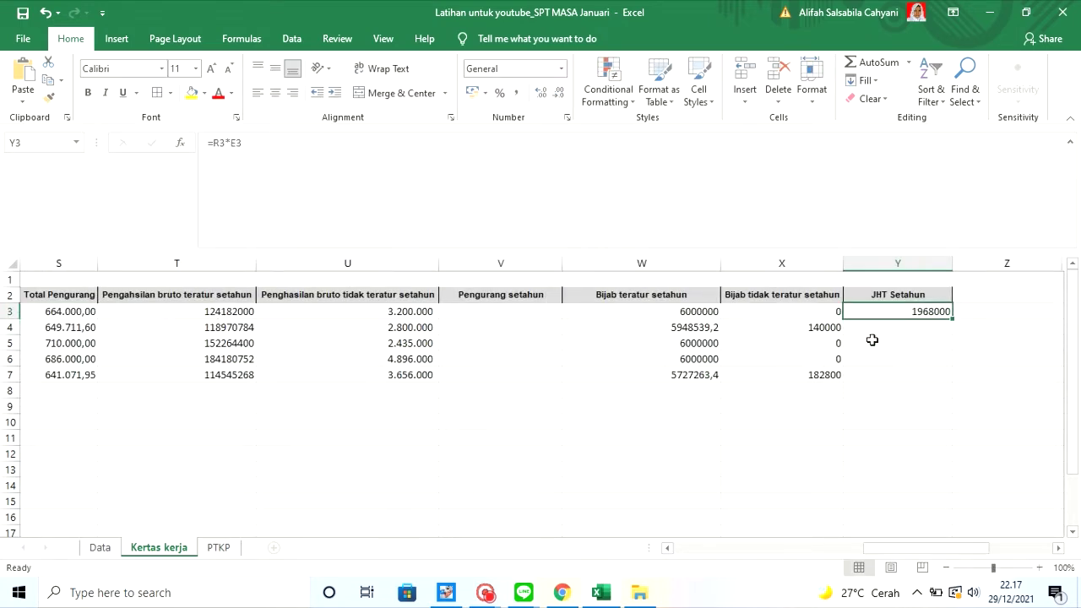
double_click(952, 320)
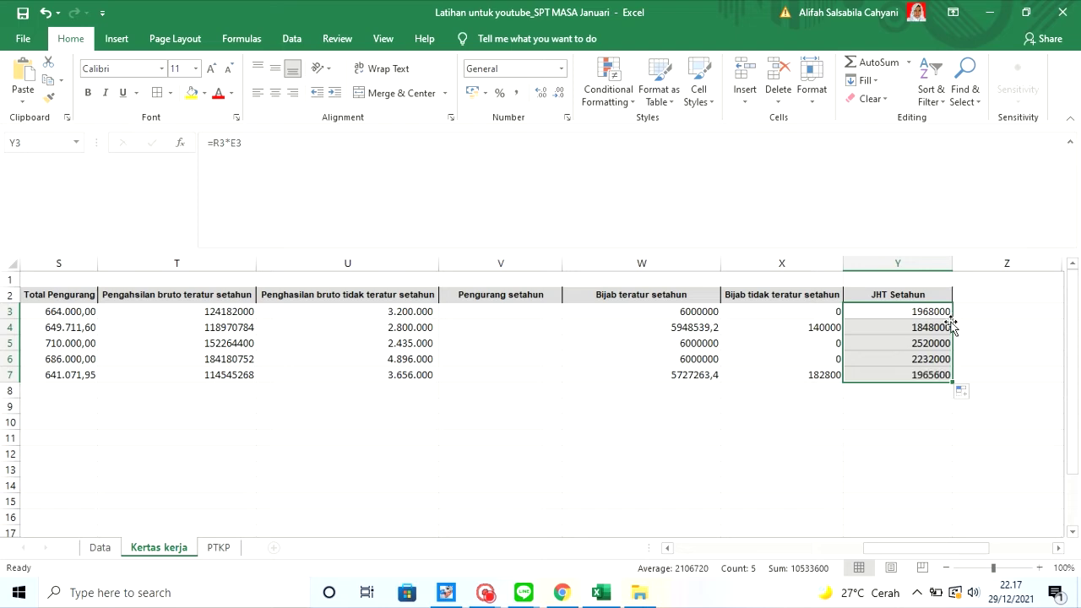
Add the header "Jumlah pengurang setahun" in Z2 and widen column Z to fit it
left_click(1009, 292)
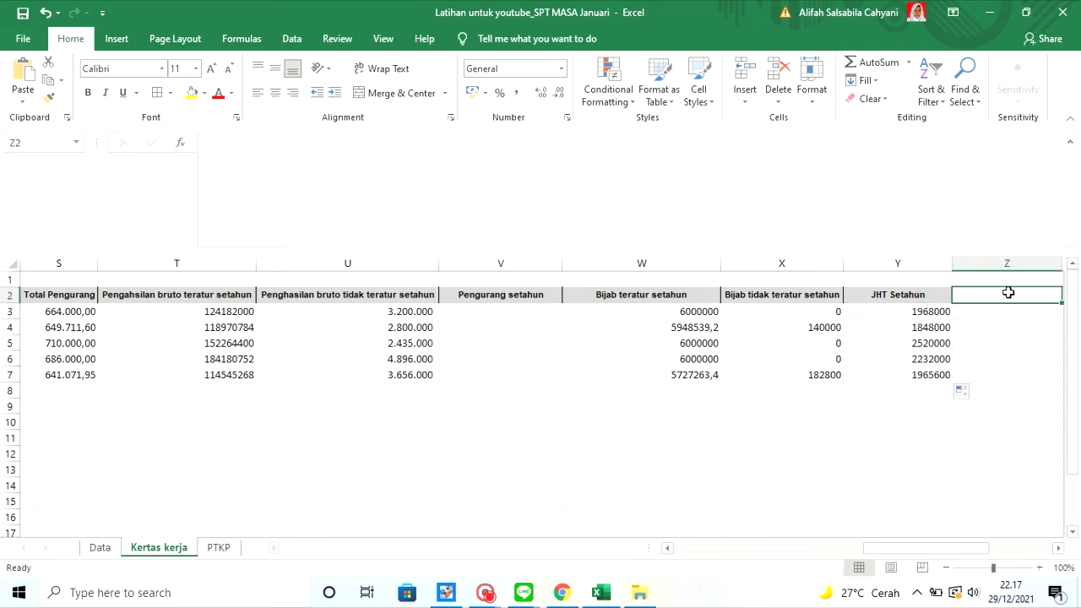
double_click(1009, 292)
type("Jumla")
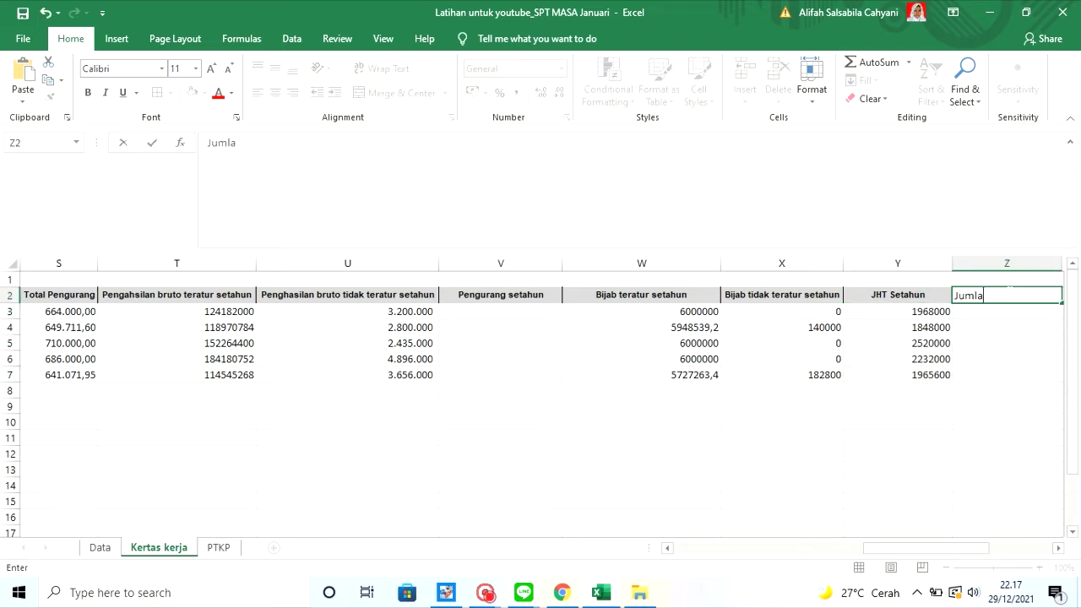
type("h pengurang")
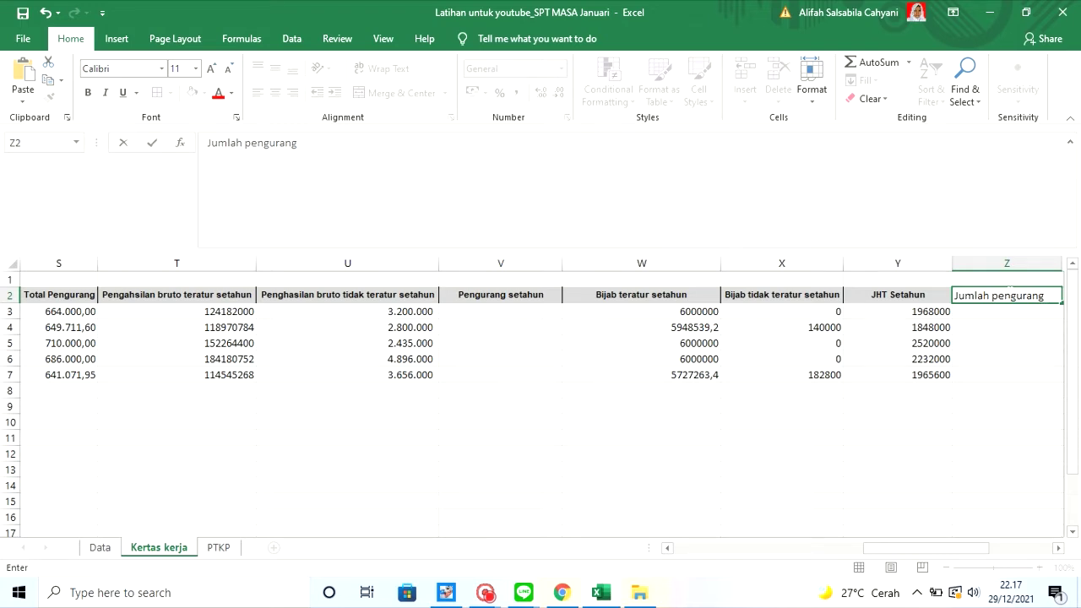
type("setahun")
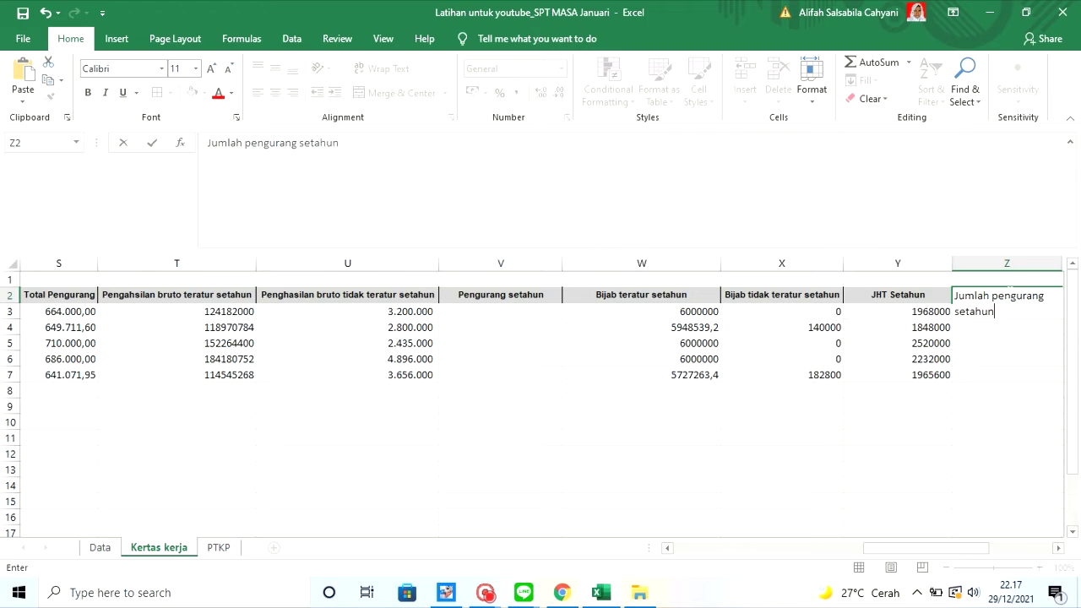
key("Return")
left_click(1009, 294)
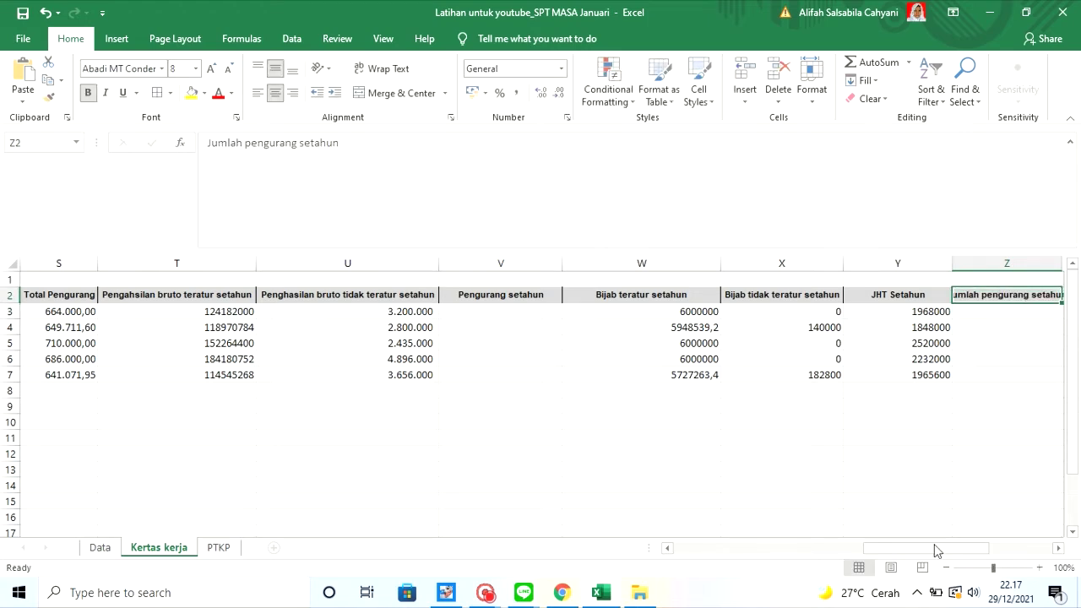
left_click_drag(937, 548, 961, 534)
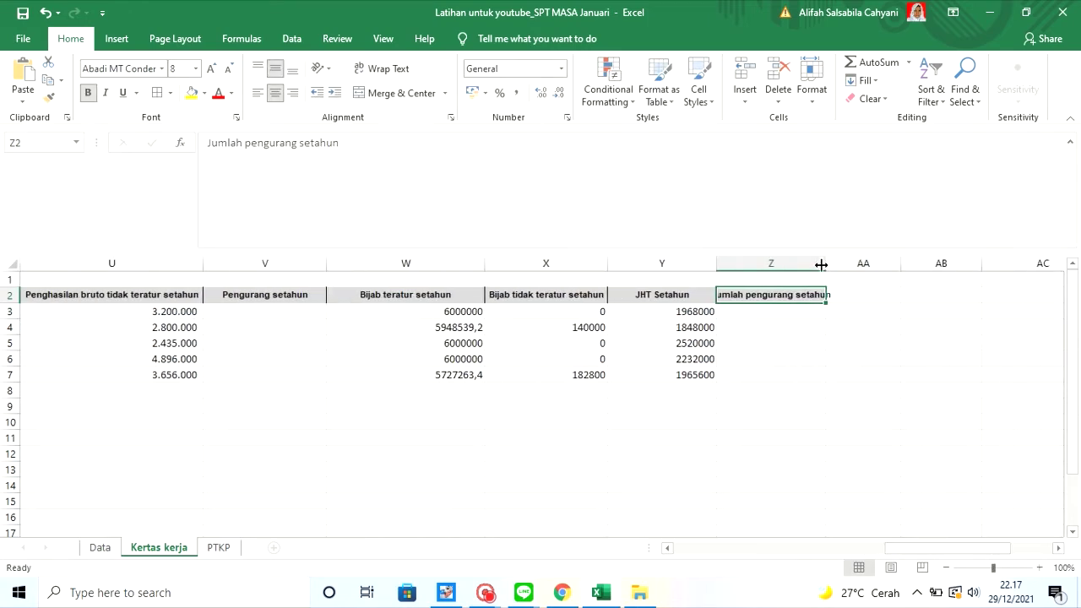
left_click_drag(825, 263, 844, 263)
Total the yearly deductions in Z3 with =SUM(W3:Y3) and fill the formula down to Z7
left_click(798, 311)
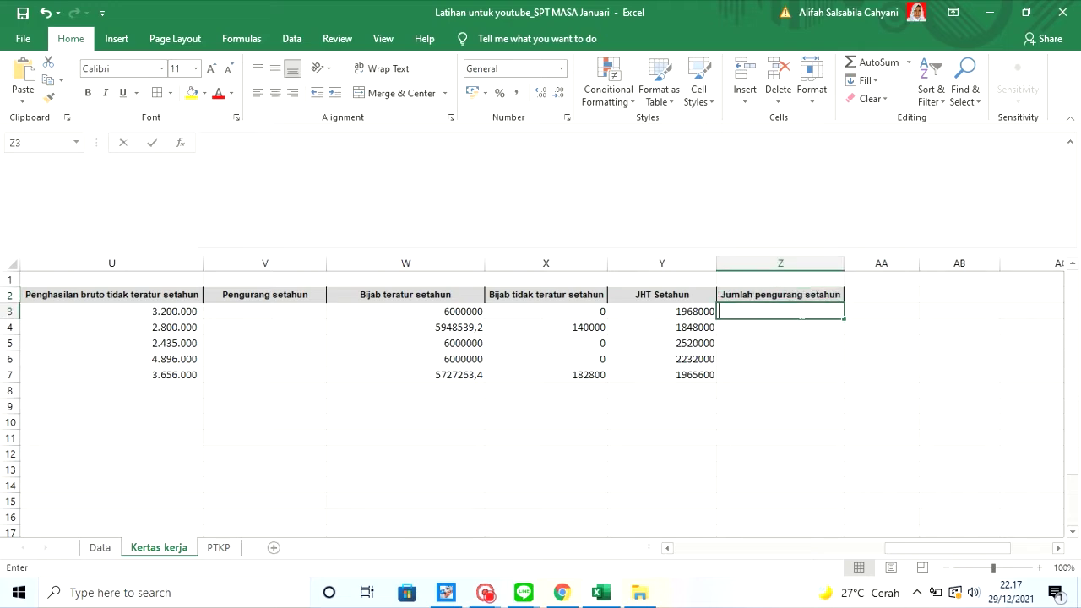
type("=")
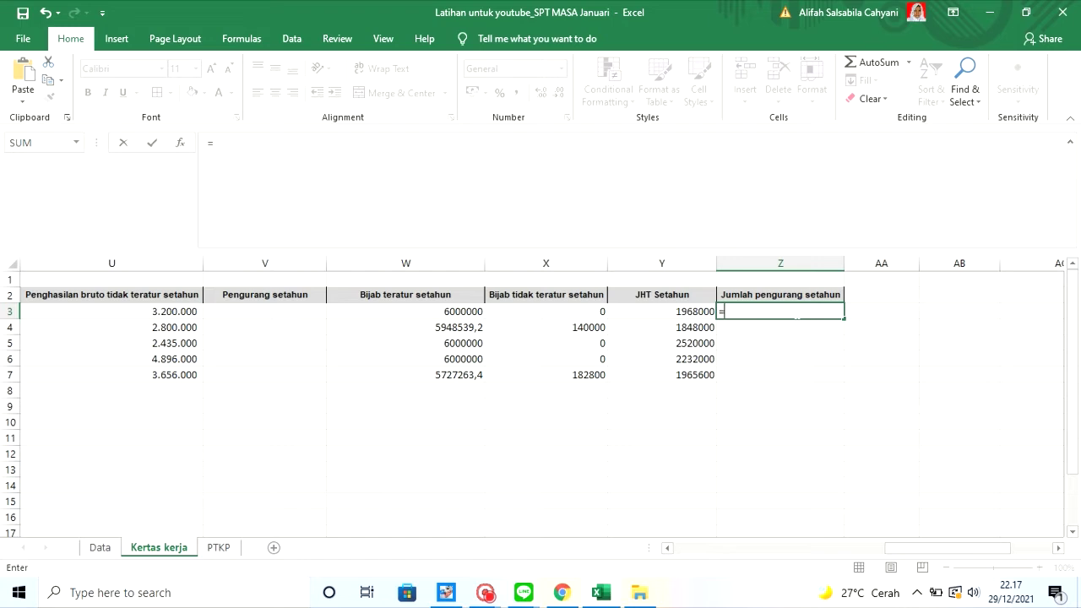
type("sum")
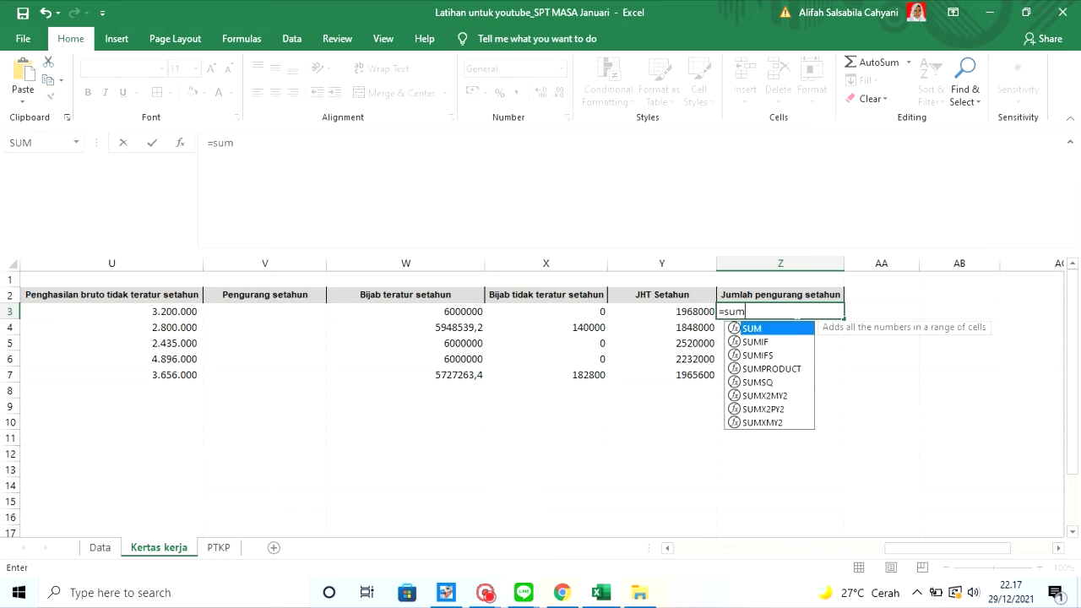
double_click(787, 329)
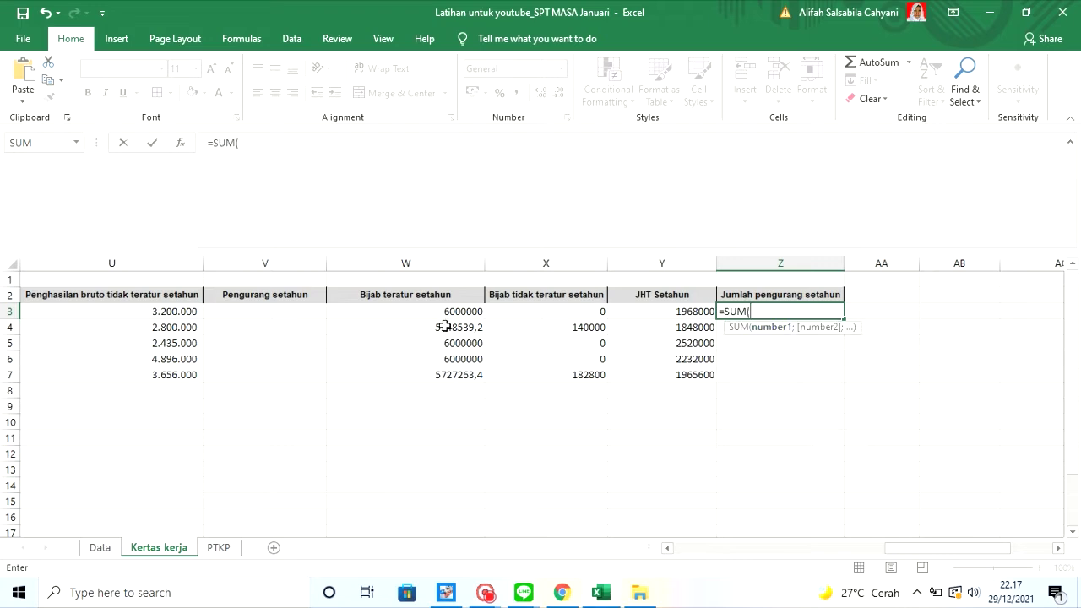
left_click_drag(432, 311, 653, 317)
key("Return")
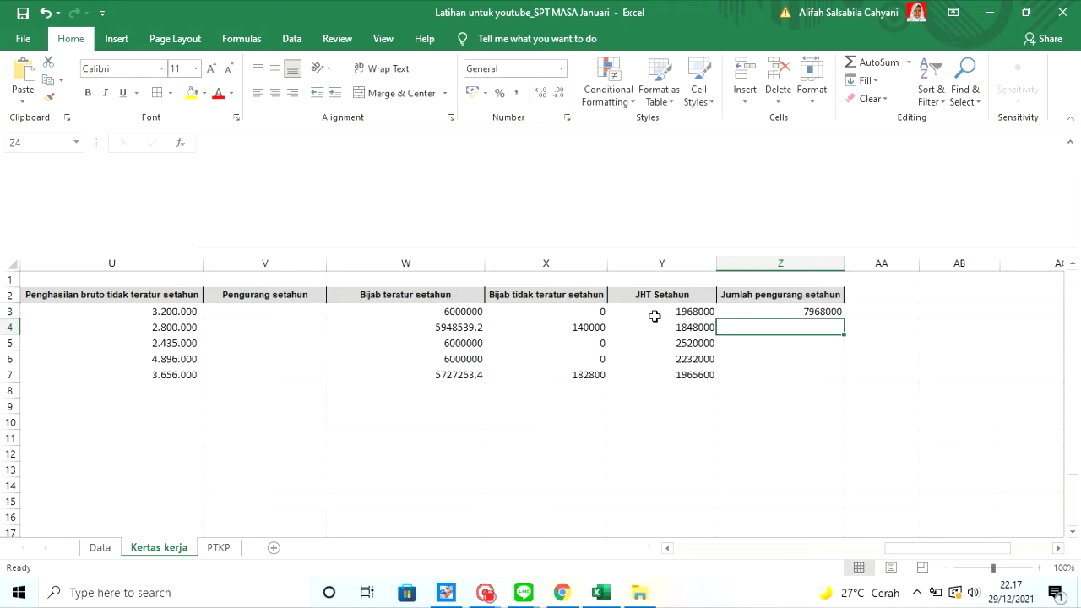
left_click(835, 311)
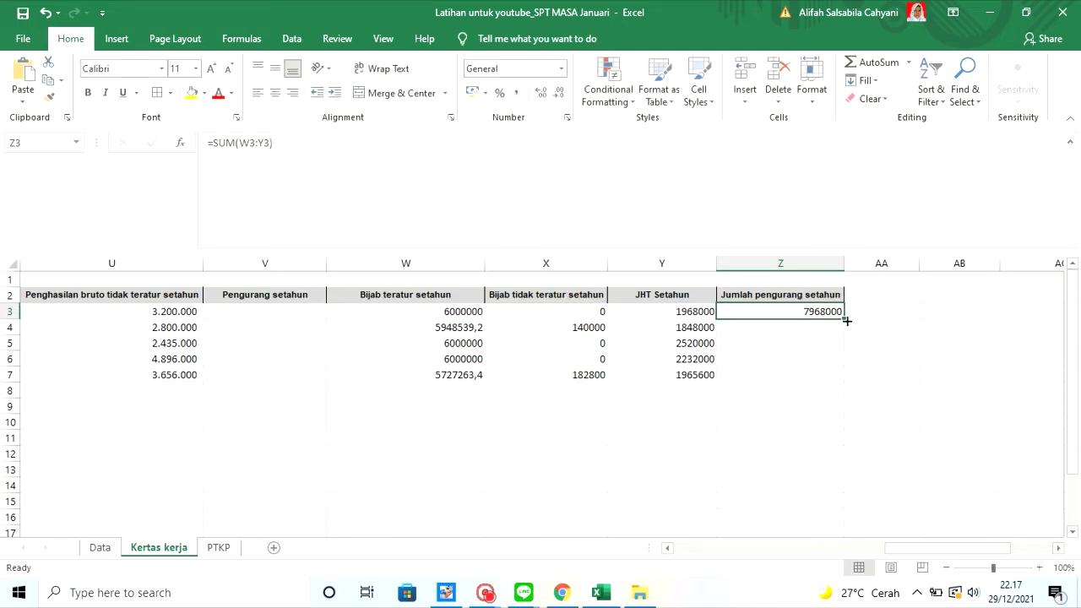
double_click(847, 321)
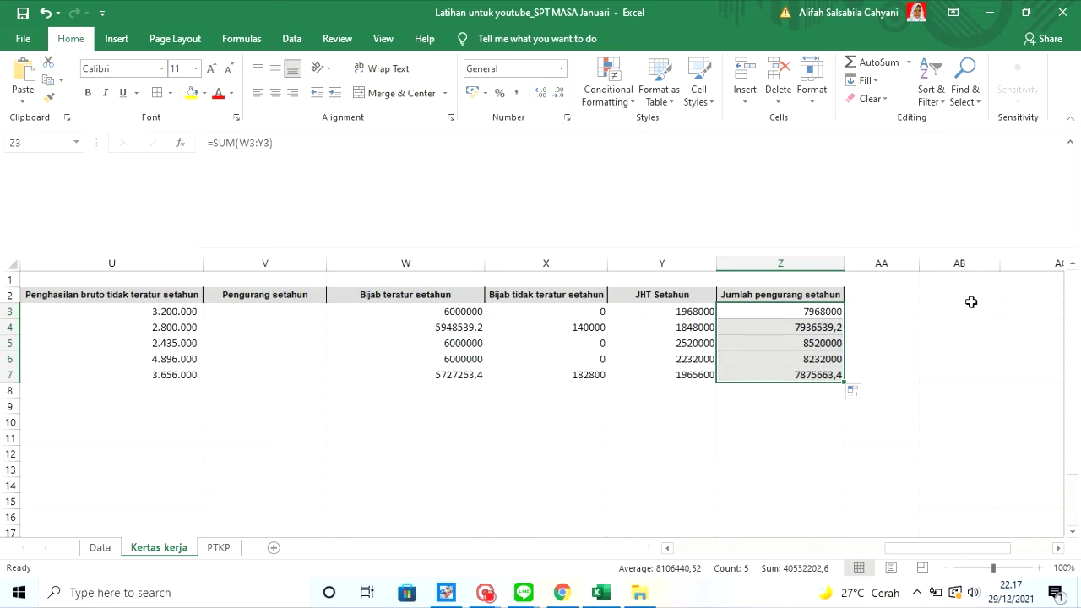
Add the header "Penghasilan neto setahun/disetahunkan" in AA2 and autofit column AA to it
left_click(865, 293)
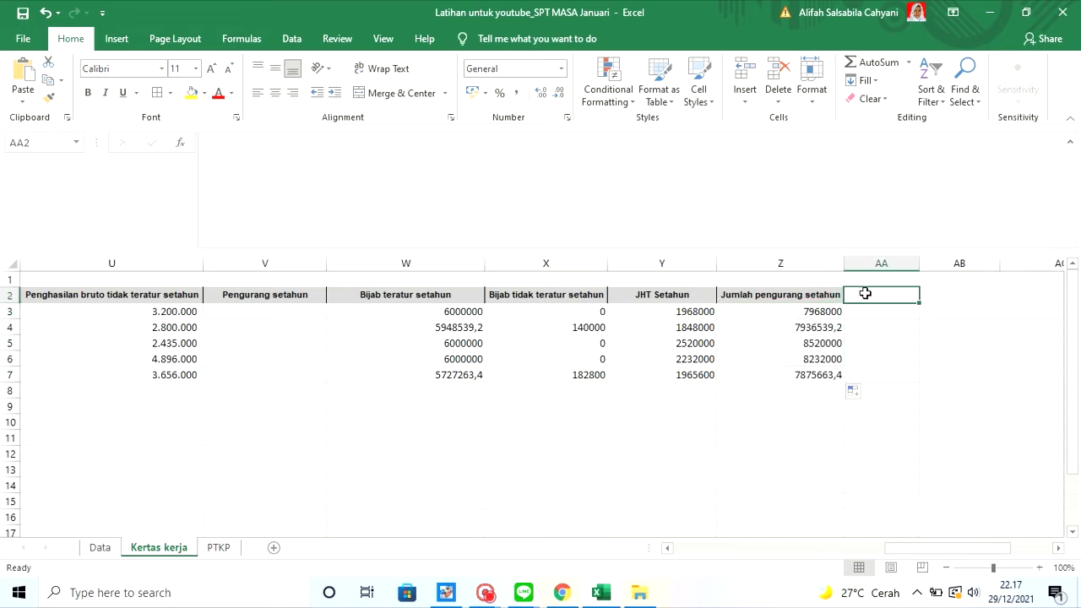
type("Penghas")
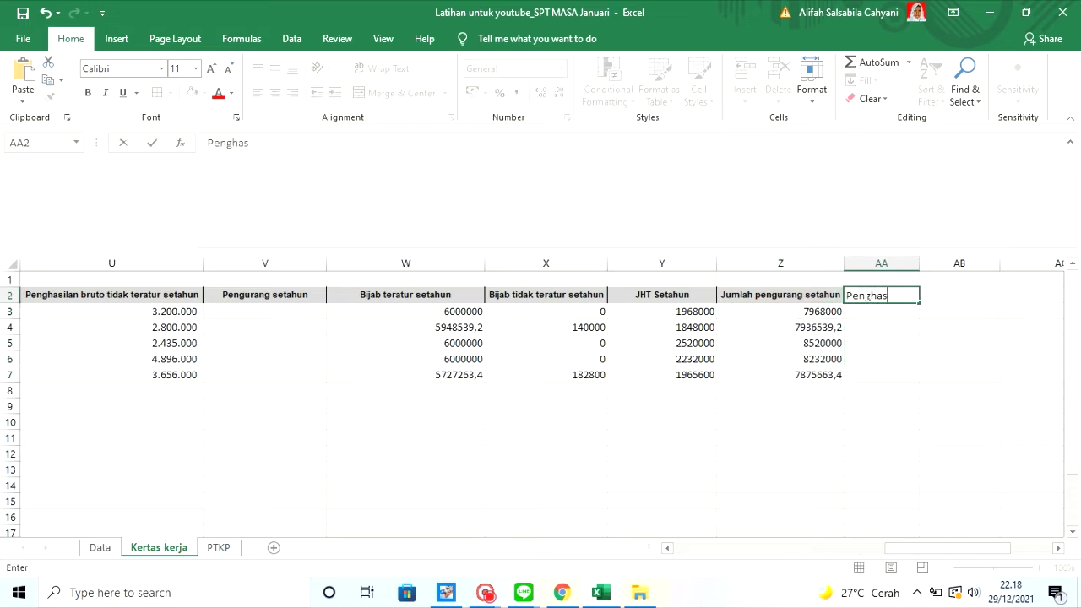
type("ilan neto setahu")
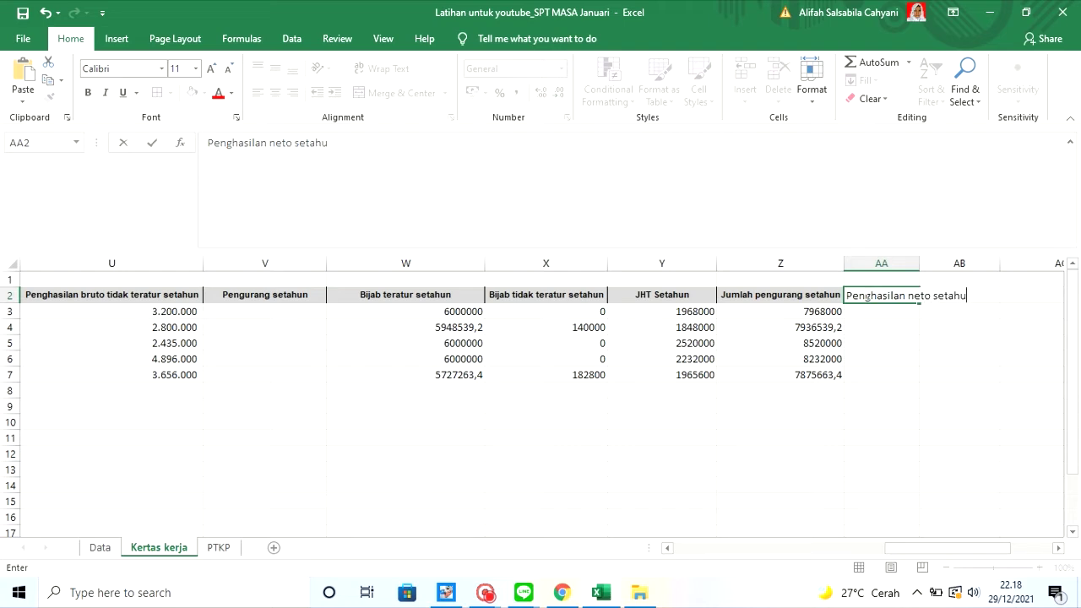
type("n/disetahunkan")
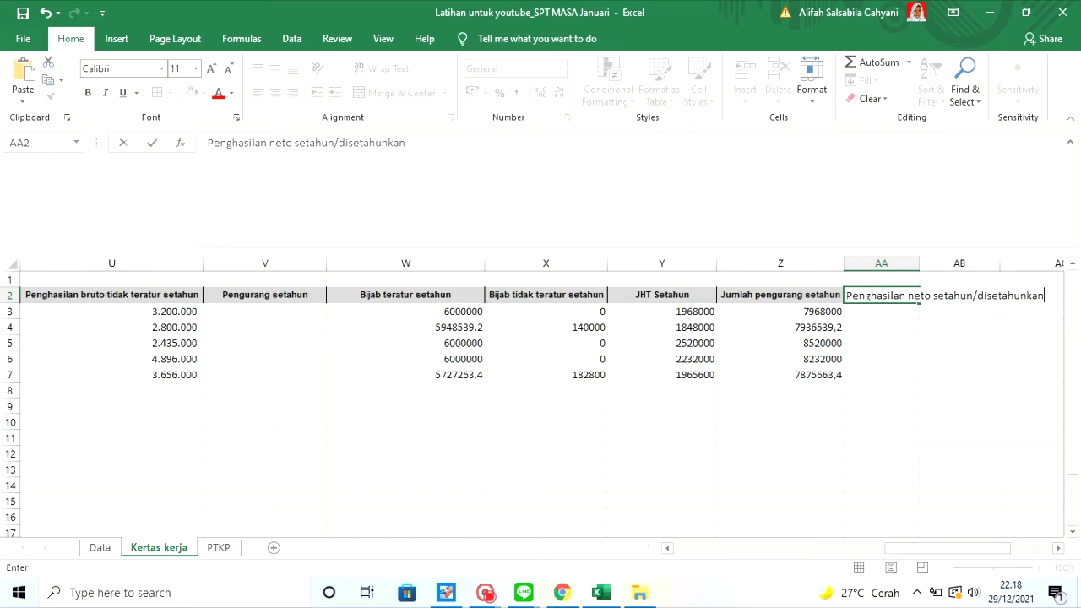
key("Return")
left_click(875, 297)
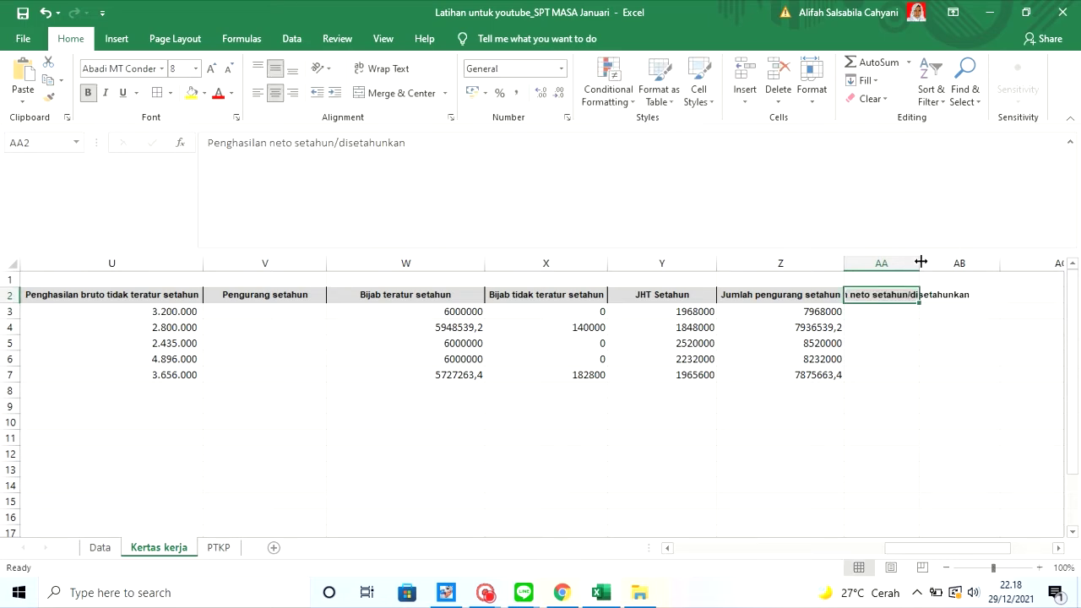
double_click(920, 263)
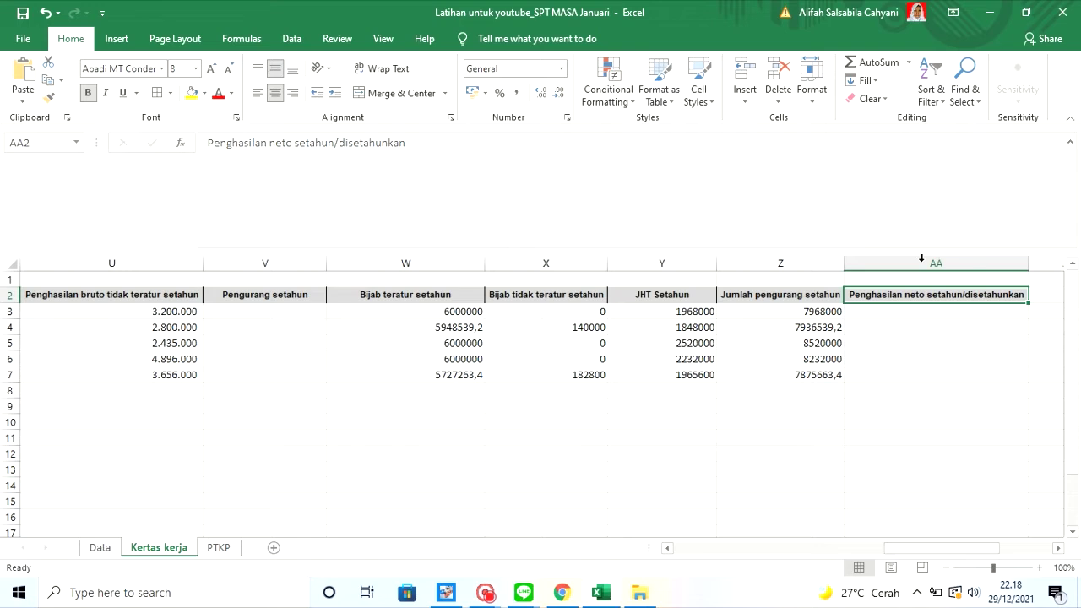
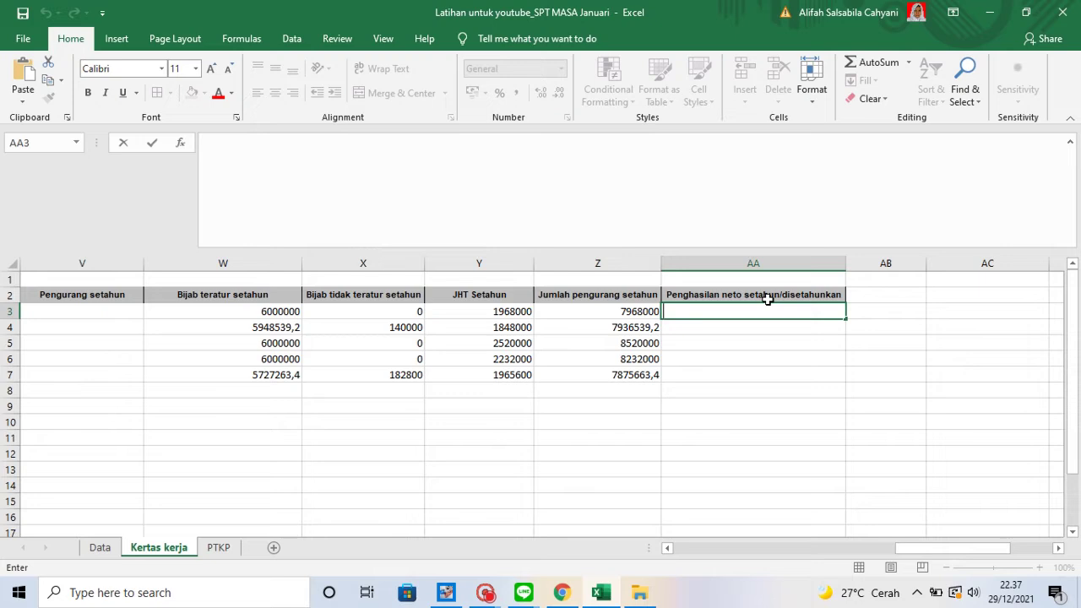
Calculate the yearly net income in AA3 as both gross incomes minus total deductions, =T3+U3-Z3, and fill it down to AA7
type("=")
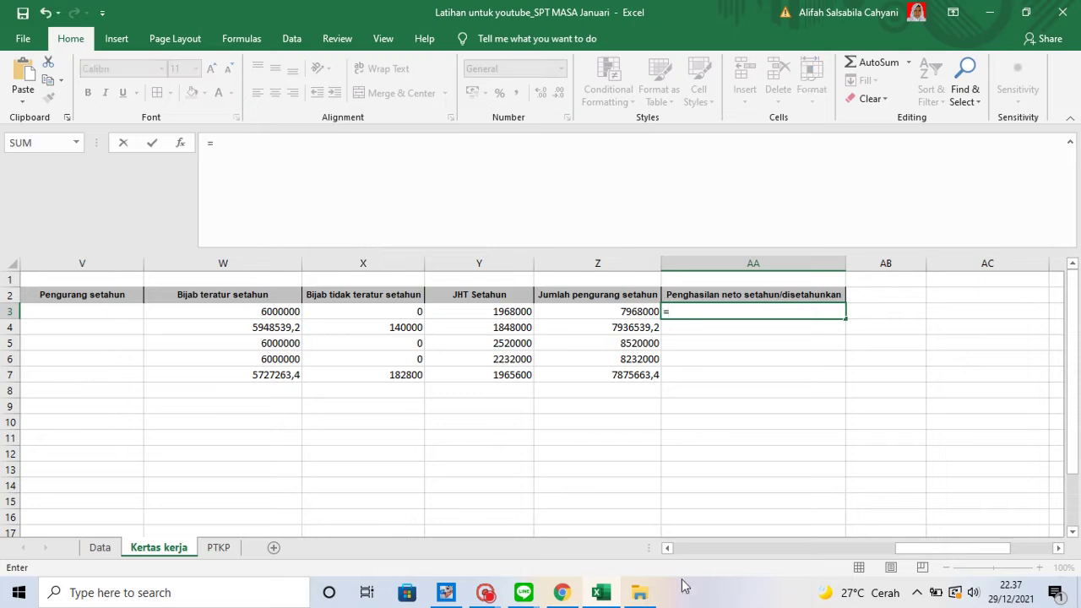
left_click(668, 548)
left_click(667, 548)
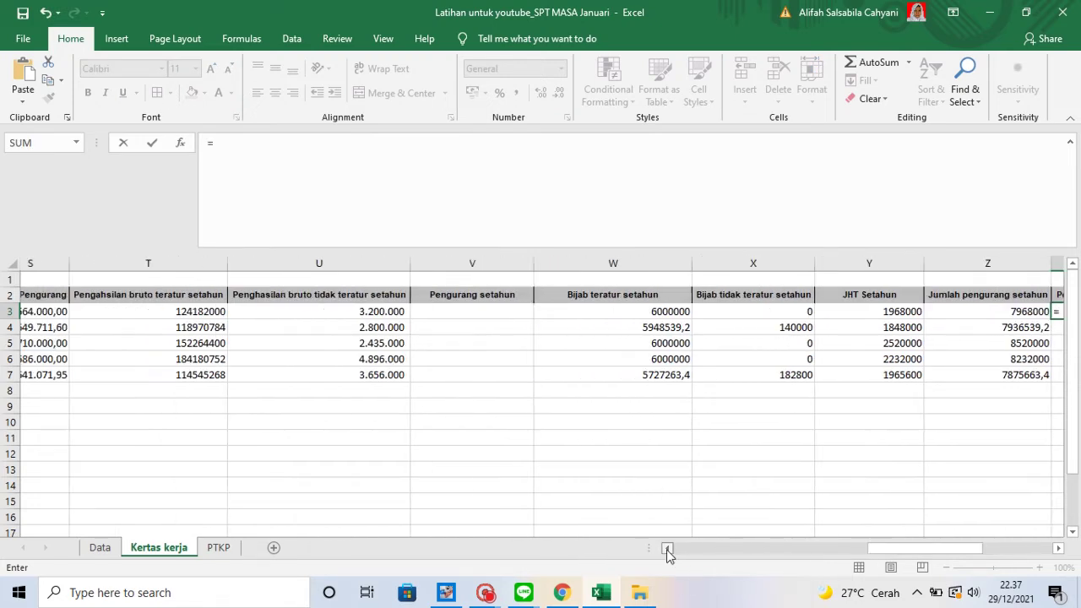
left_click(197, 311)
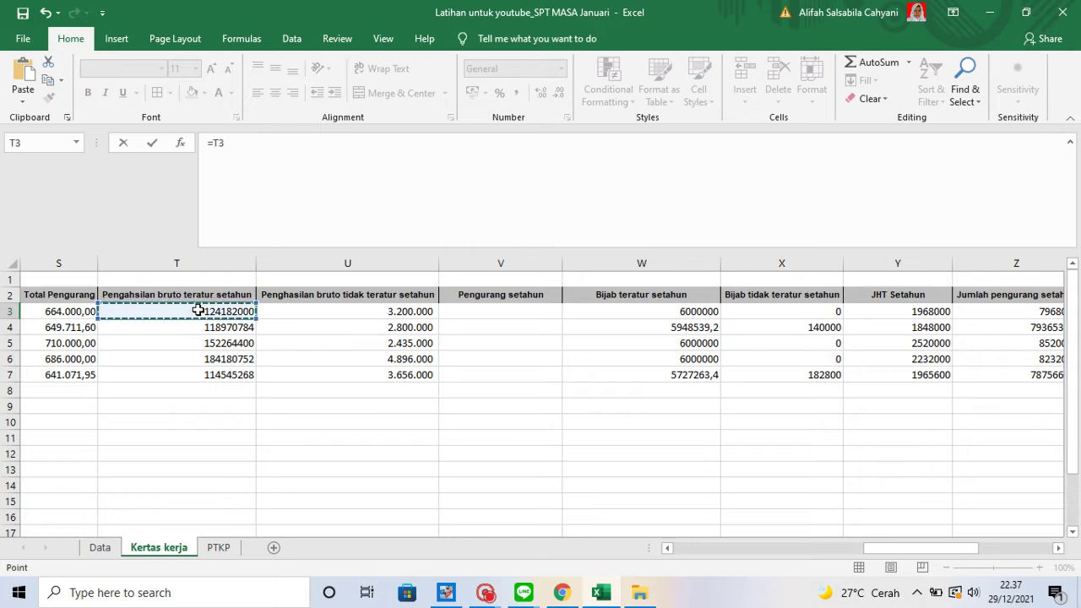
type("+")
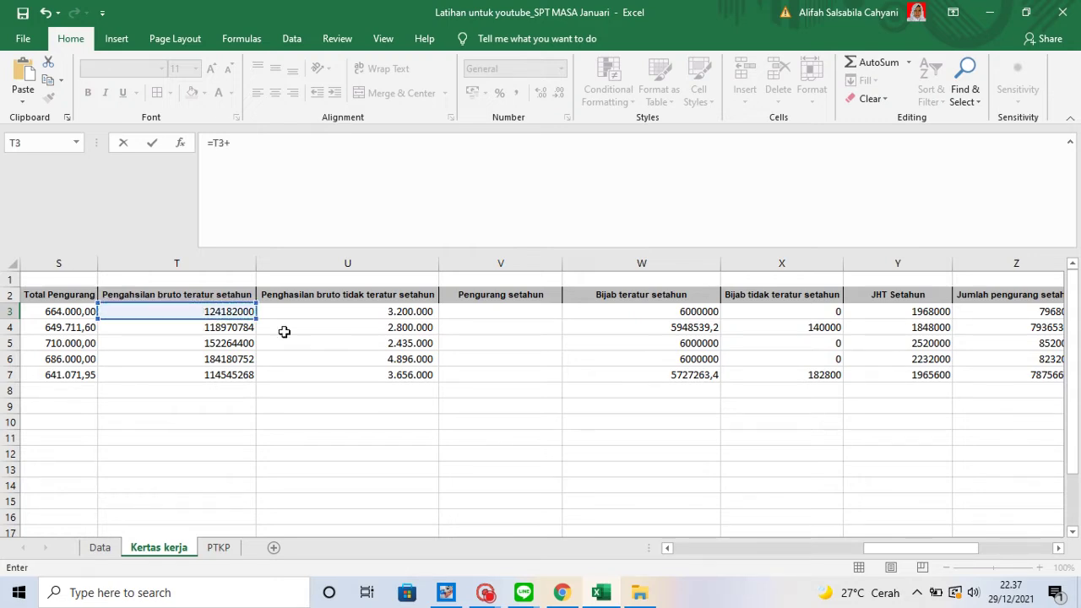
left_click(384, 311)
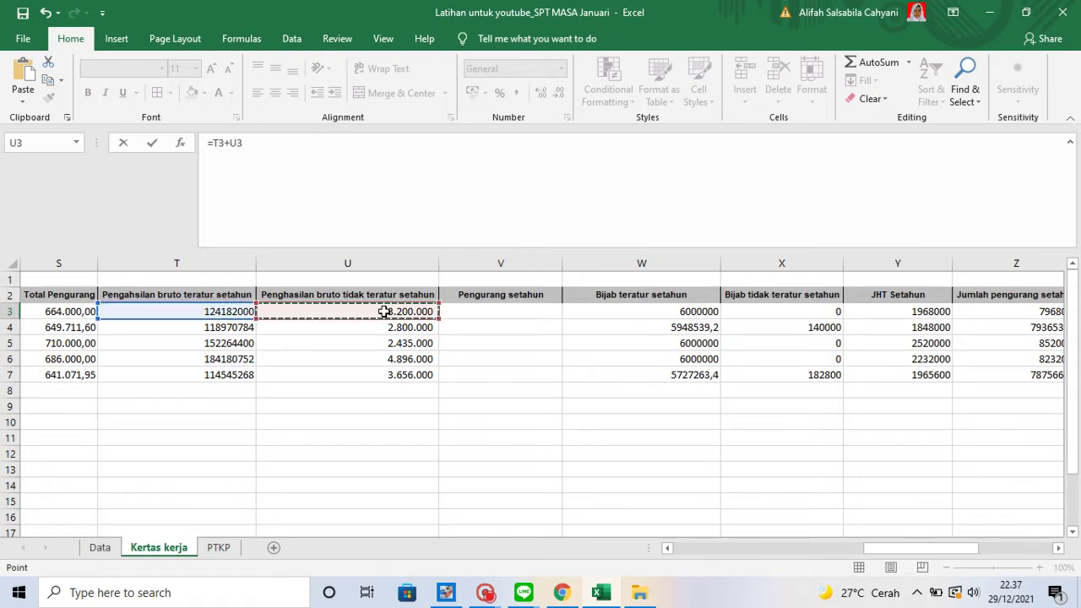
type("-")
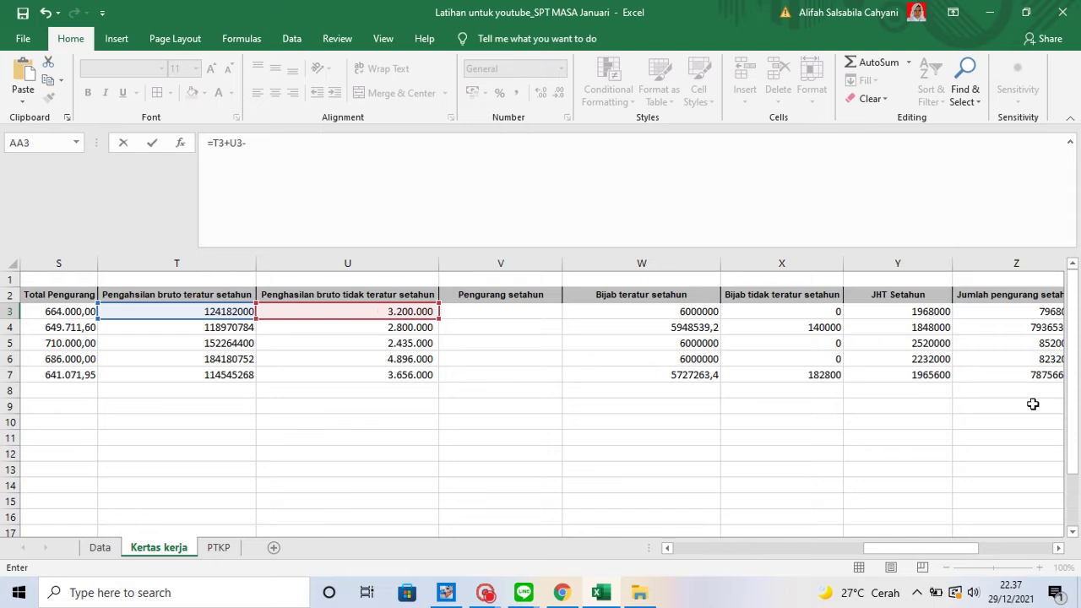
left_click(1058, 549)
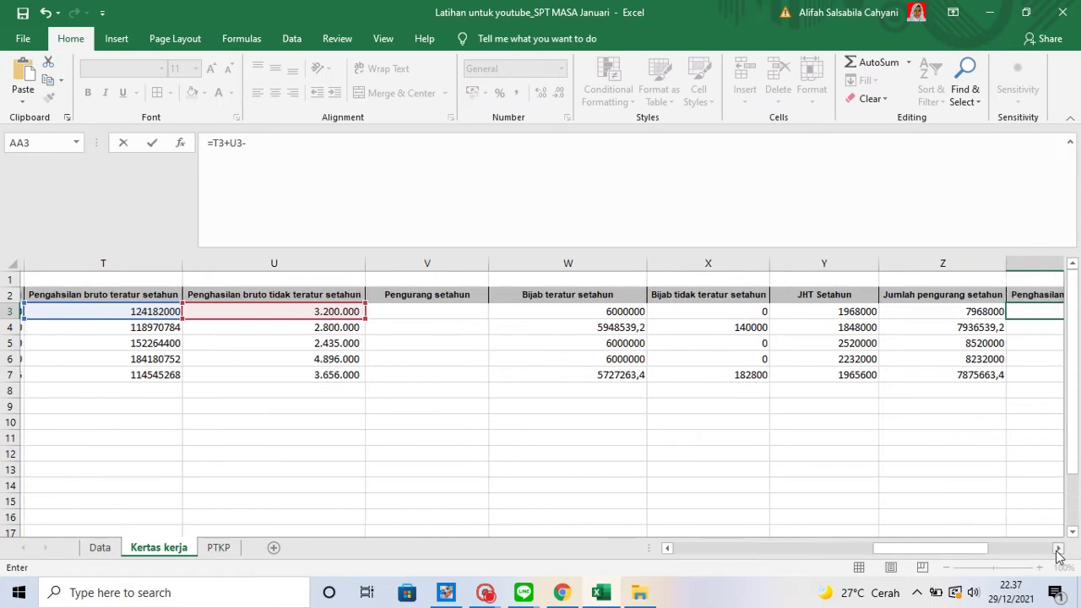
left_click(934, 310)
key("Return")
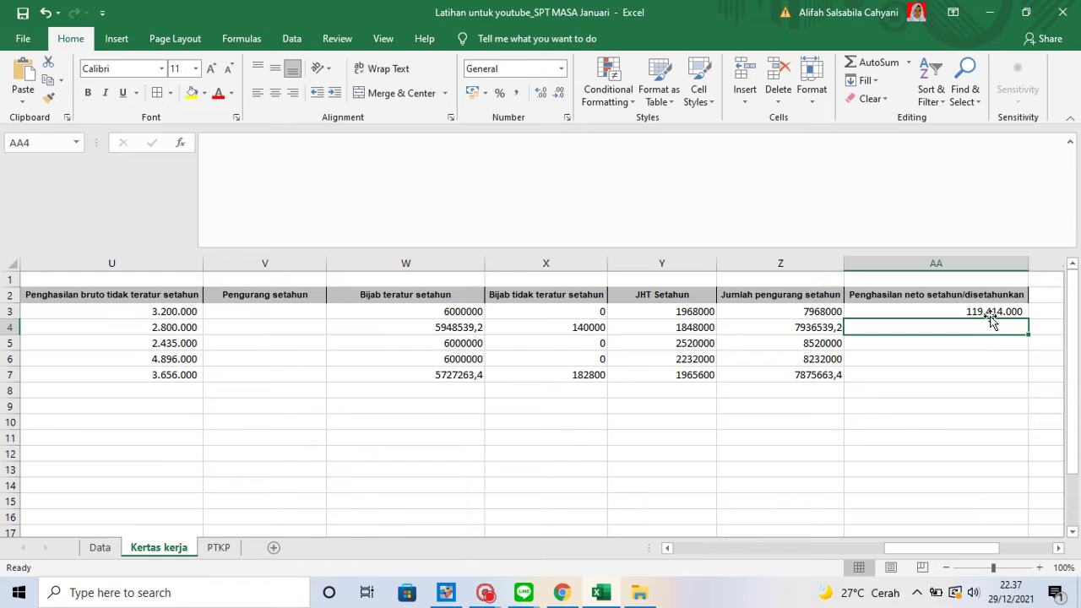
left_click(997, 311)
double_click(1028, 320)
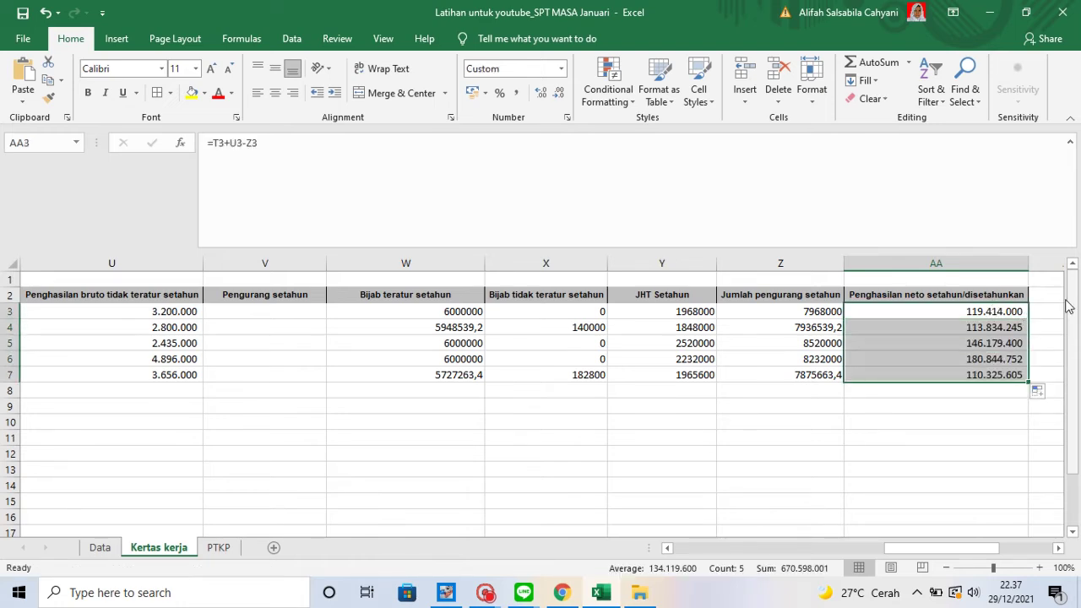
Add the header "Penghasilan netto teratur setahun" in AB2, autofit column AB and open AB3 for entry
left_click(1048, 296)
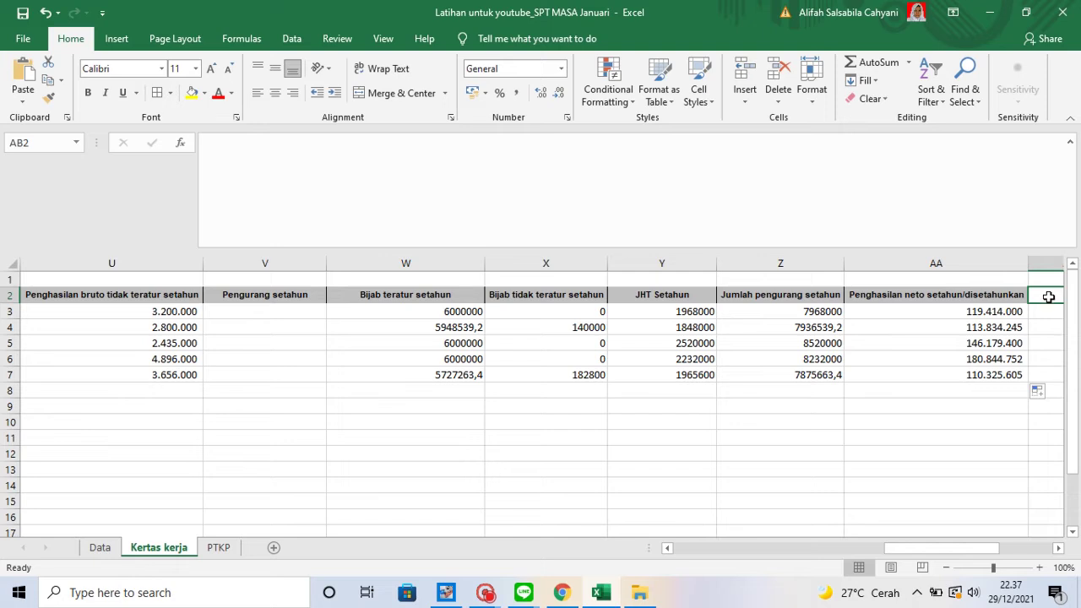
type("=")
type("Oe")
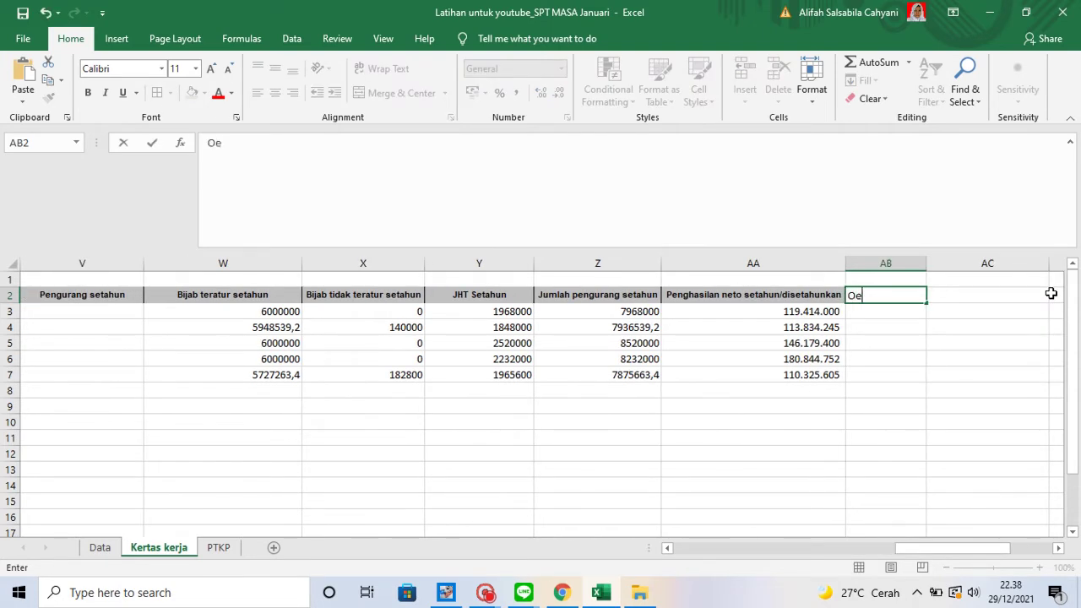
key("BackSpace")
key("BackSpace")
type("Pens")
key("BackSpace")
key("BackSpace")
type("nghasilan netto tera")
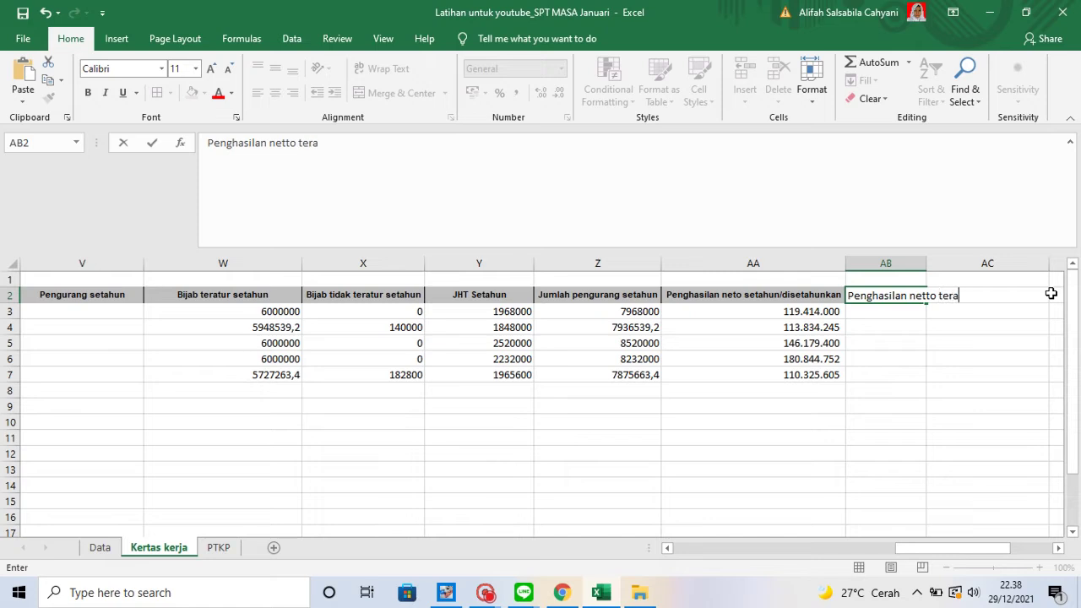
type("tur setahun")
key("Return")
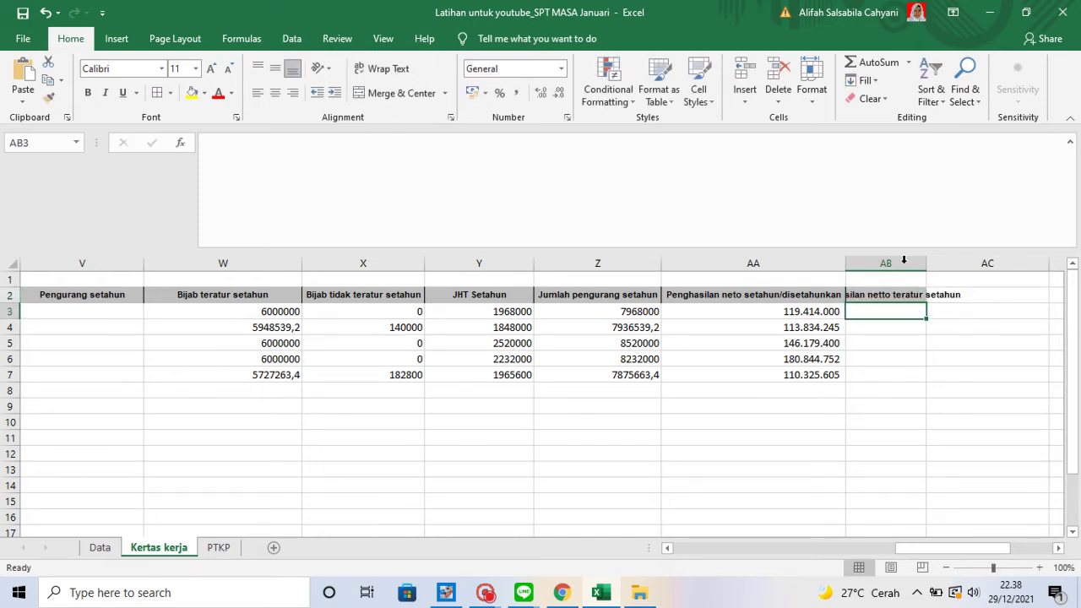
left_click(898, 295)
double_click(926, 263)
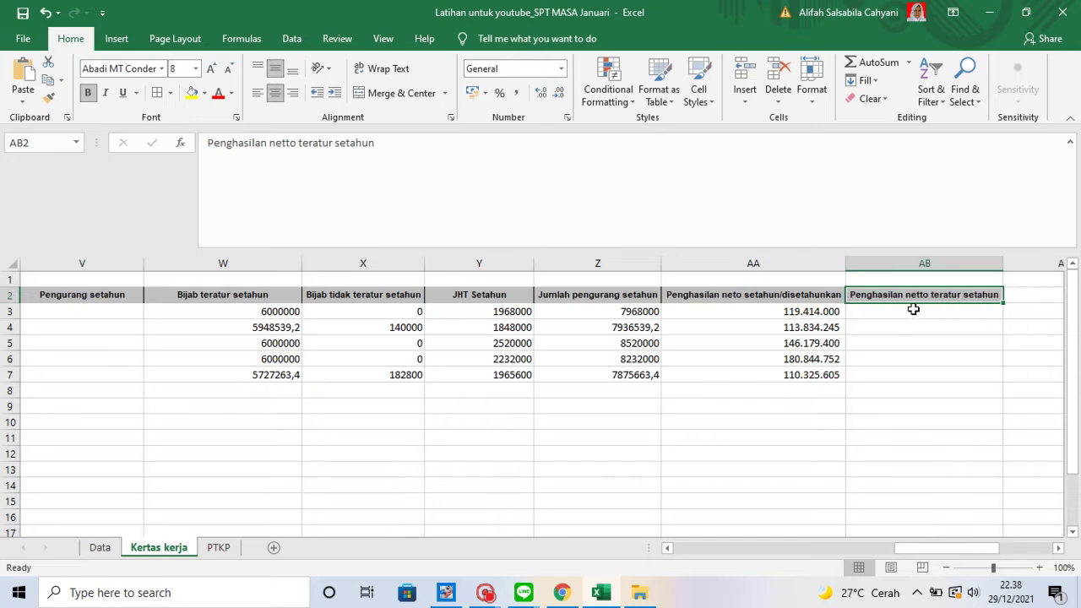
left_click(913, 309)
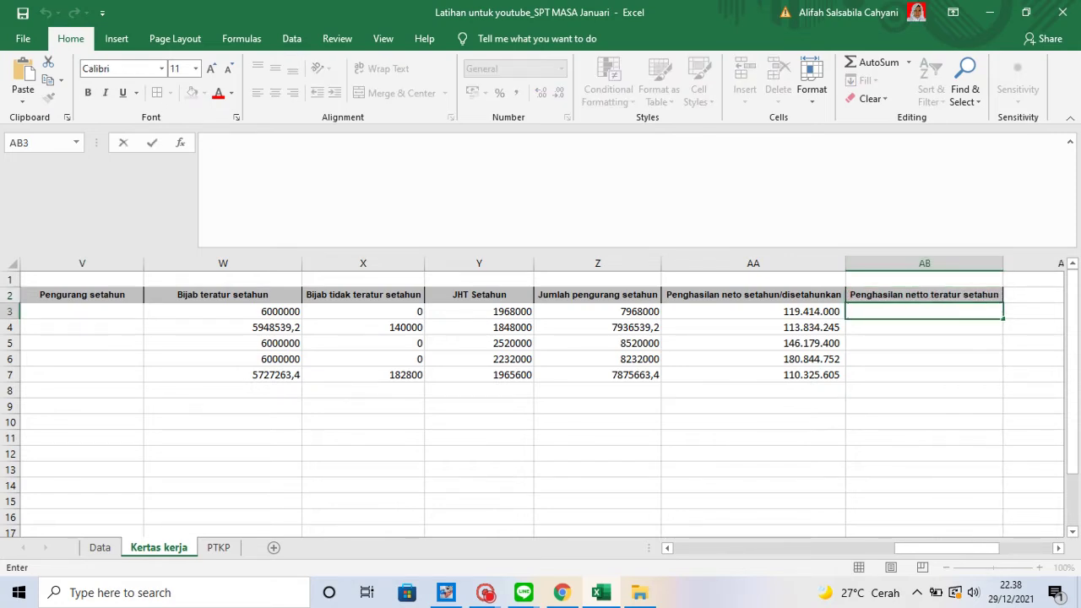
Calculate the yearly regular net income in AB3 with =T3-W3-Y3 and fill the formula down to AB7
type("=")
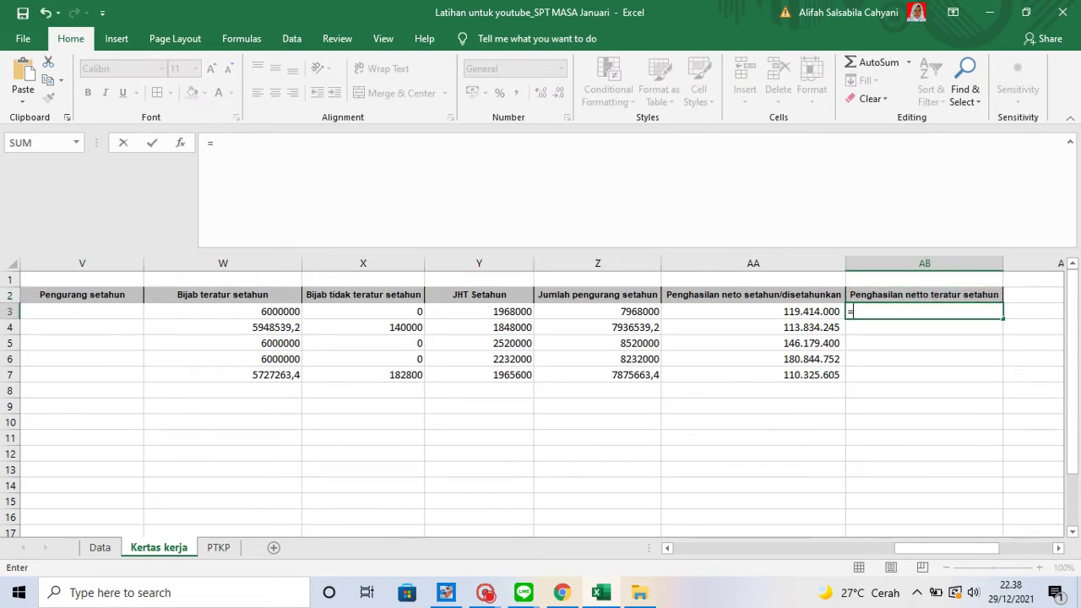
left_click_drag(906, 548, 871, 551)
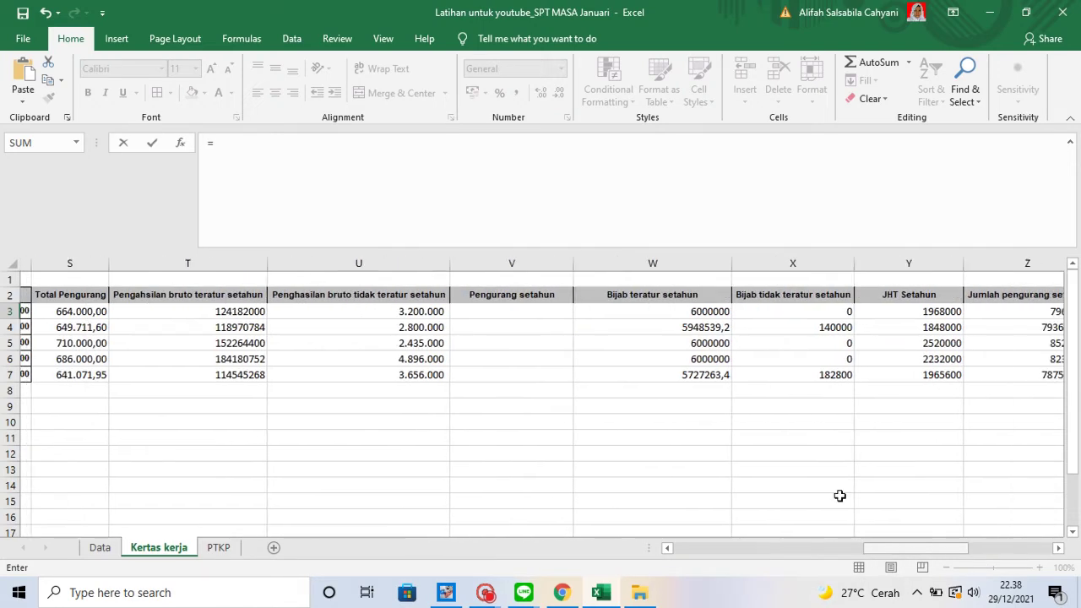
left_click(227, 311)
type("-")
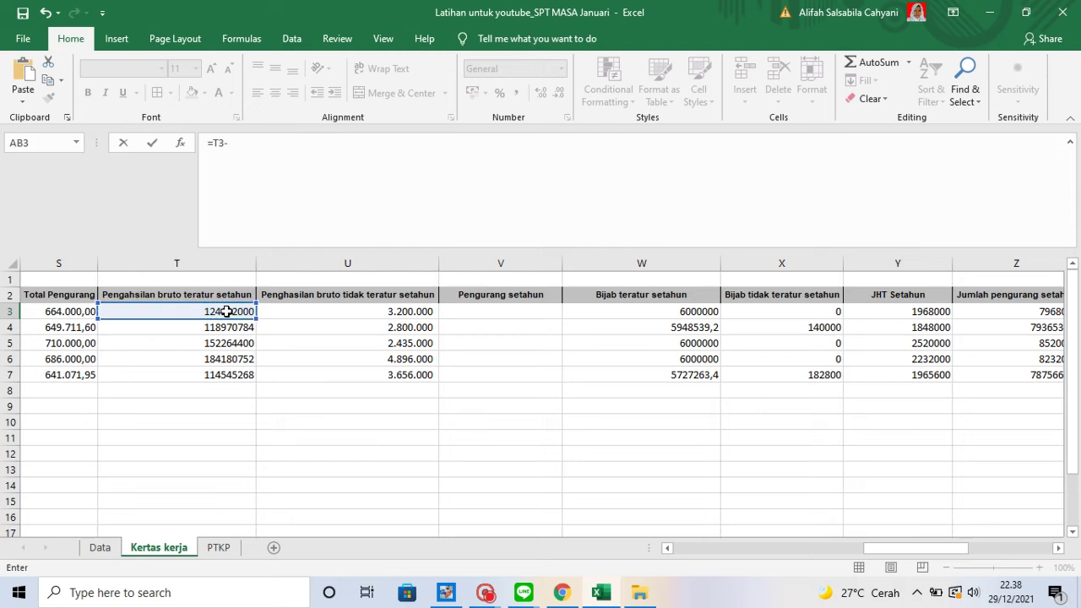
left_click(606, 313)
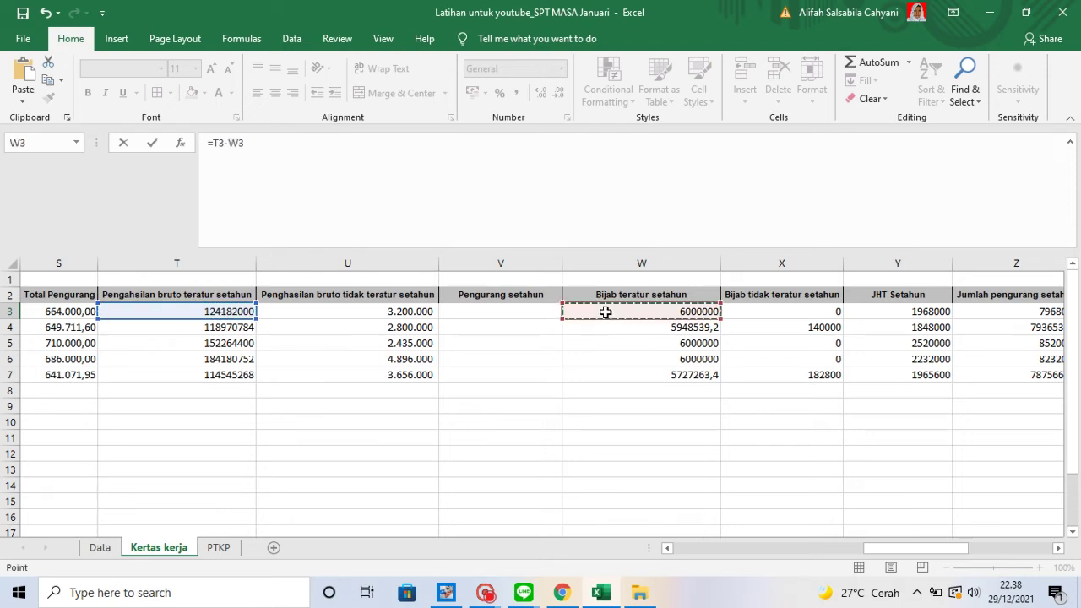
type("-")
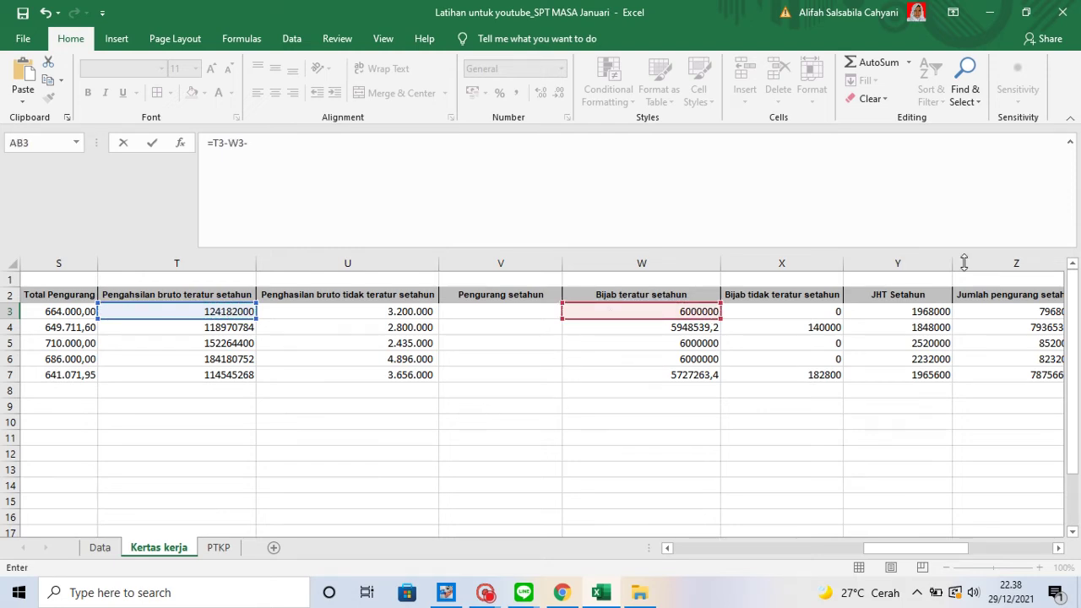
left_click(929, 312)
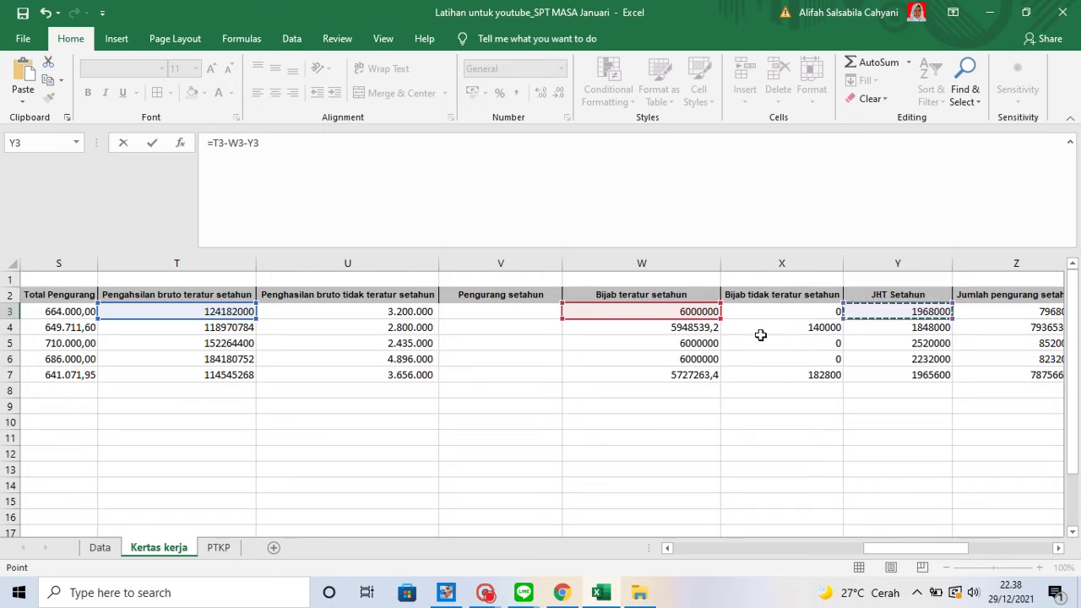
key("Return")
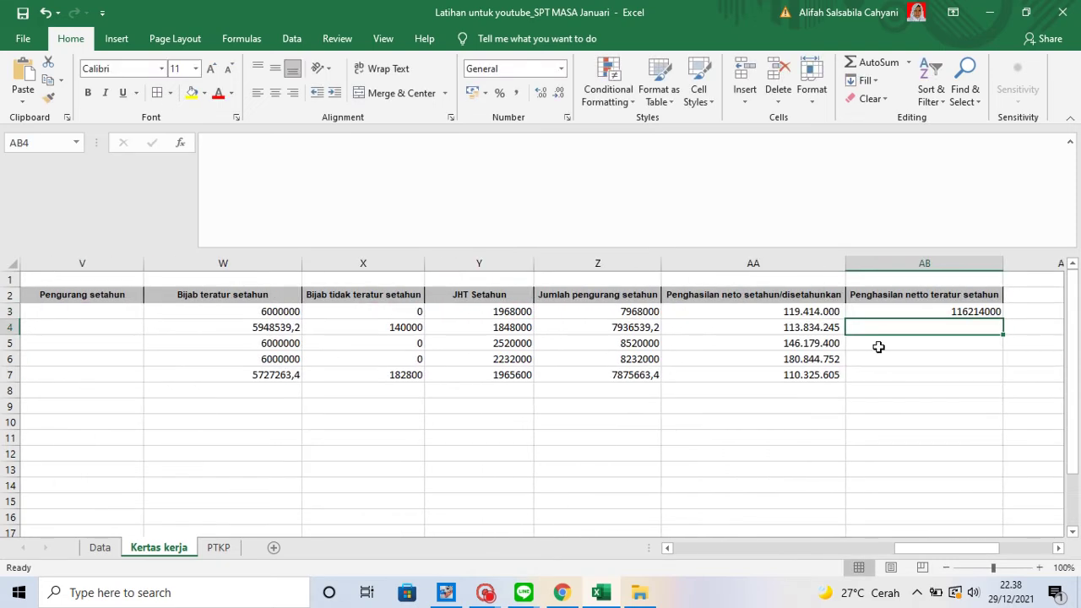
left_click(947, 312)
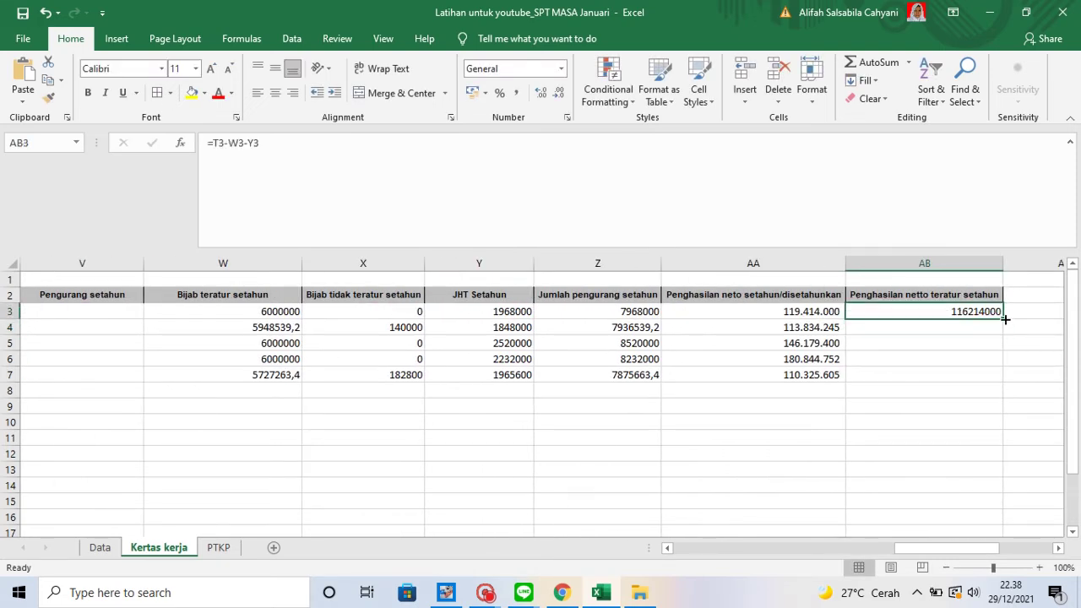
double_click(1003, 319)
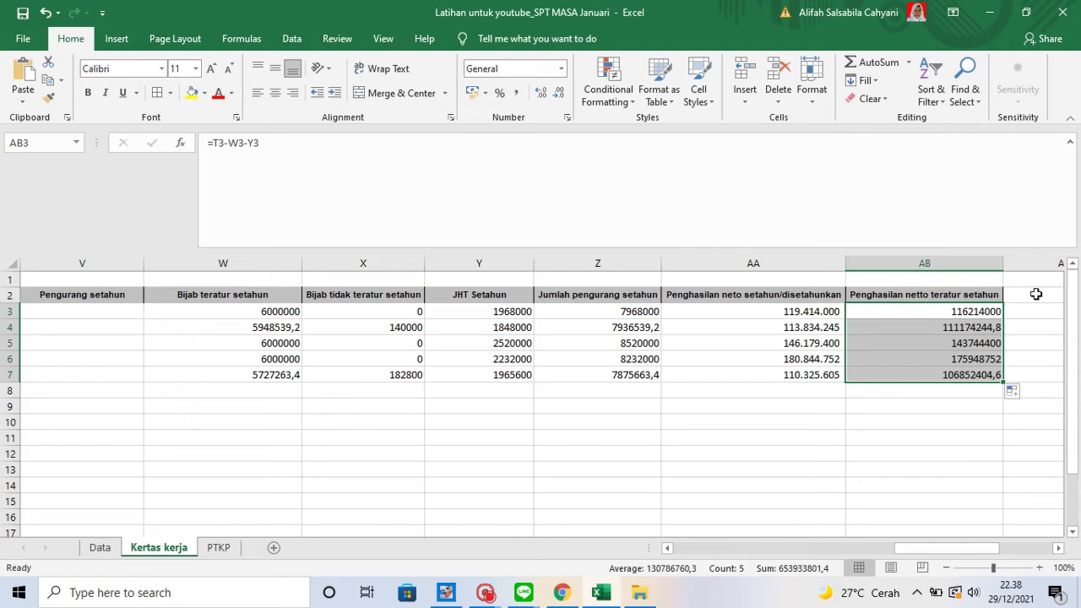
Add the header "Penghasilan netto sebulan" in AC2
left_click(1036, 294)
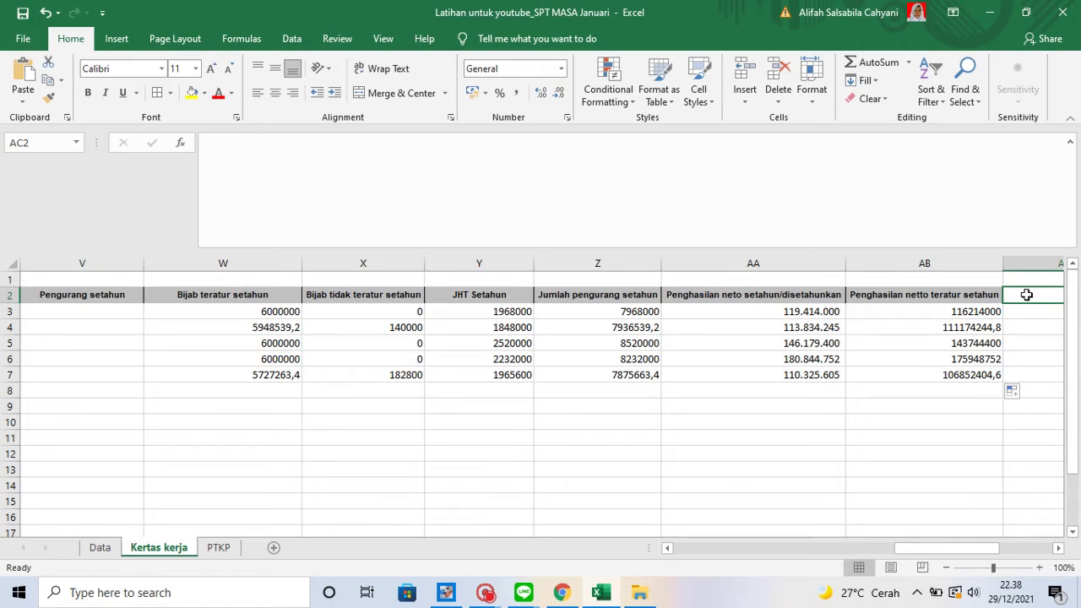
double_click(1027, 295)
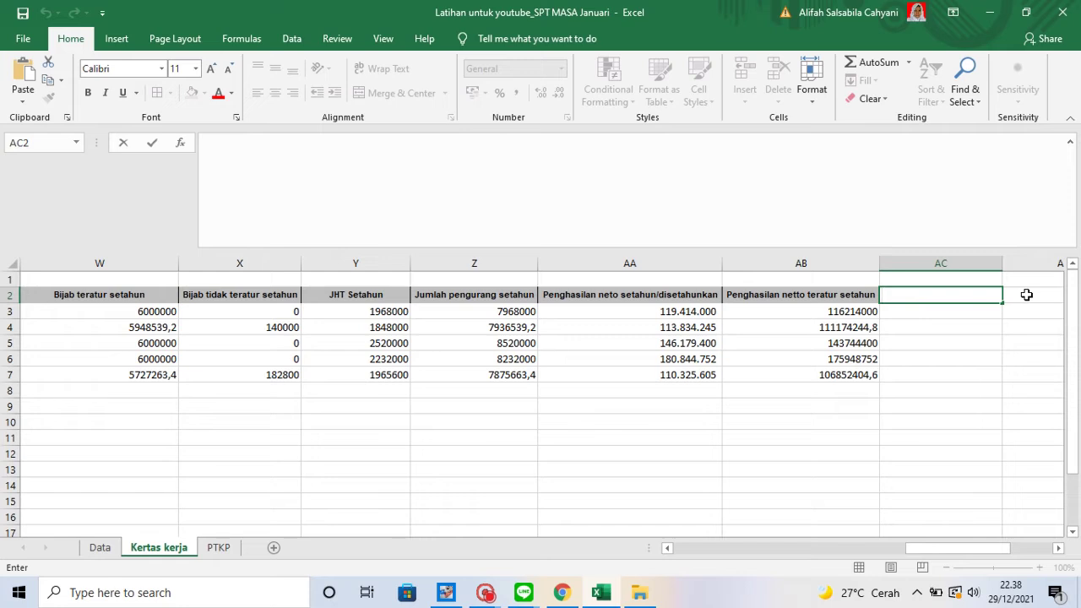
type("Pengha")
key("BackSpace")
type("hasilan")
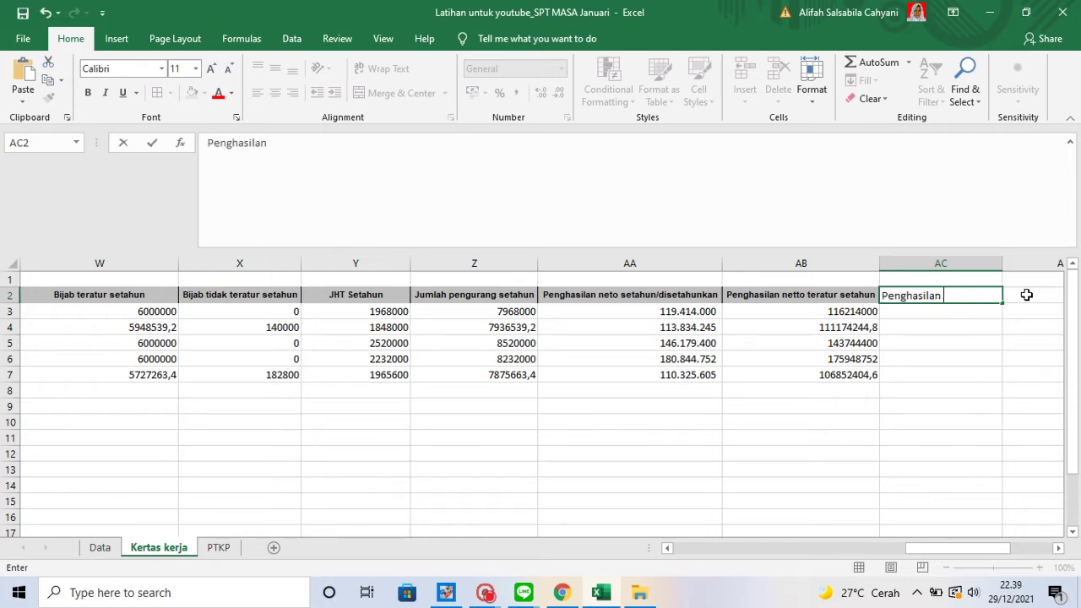
type(" netto sebulan")
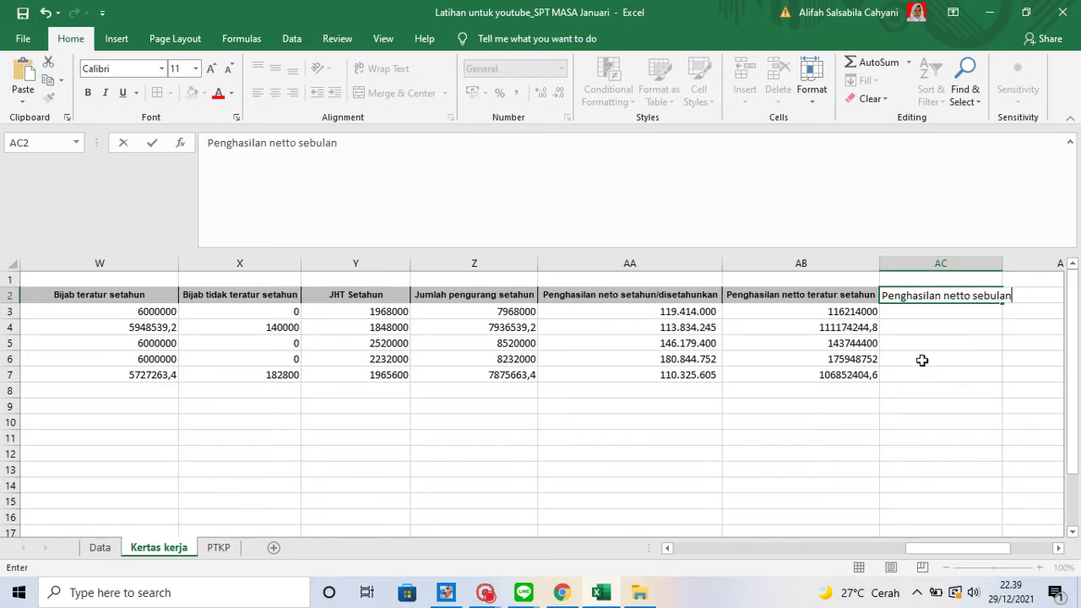
key("Return")
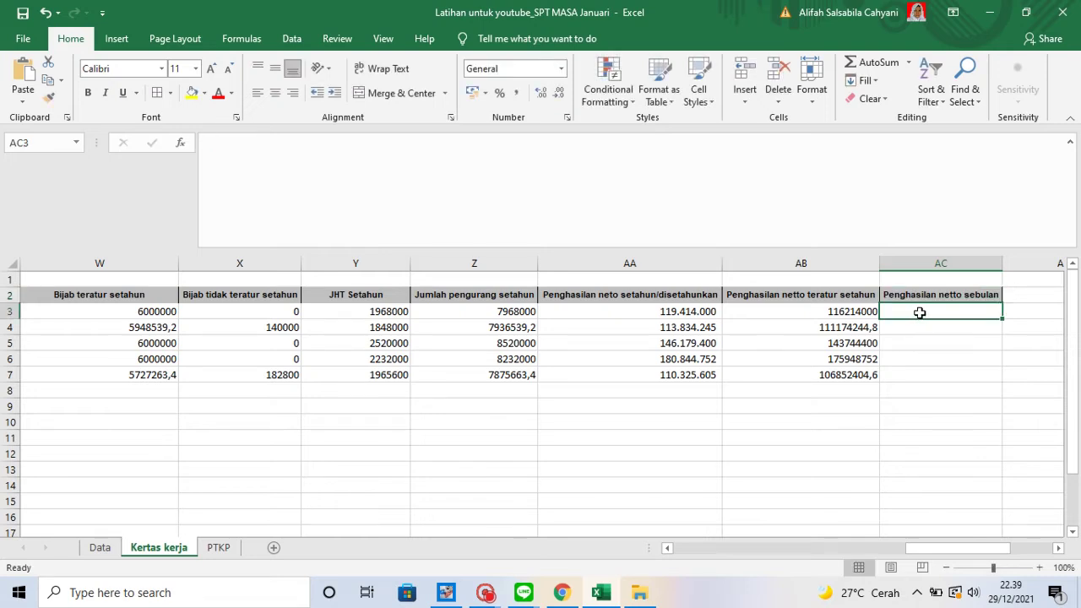
Start the monthly net income formula in AC3, going back to the monthly gross income columns for its first reference
key("F2")
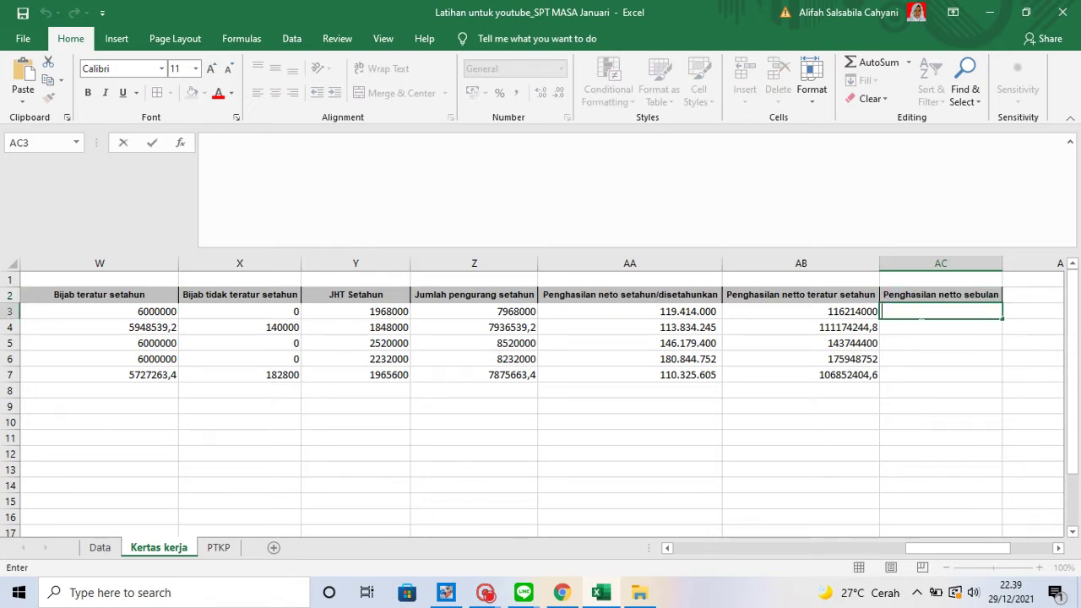
type("=")
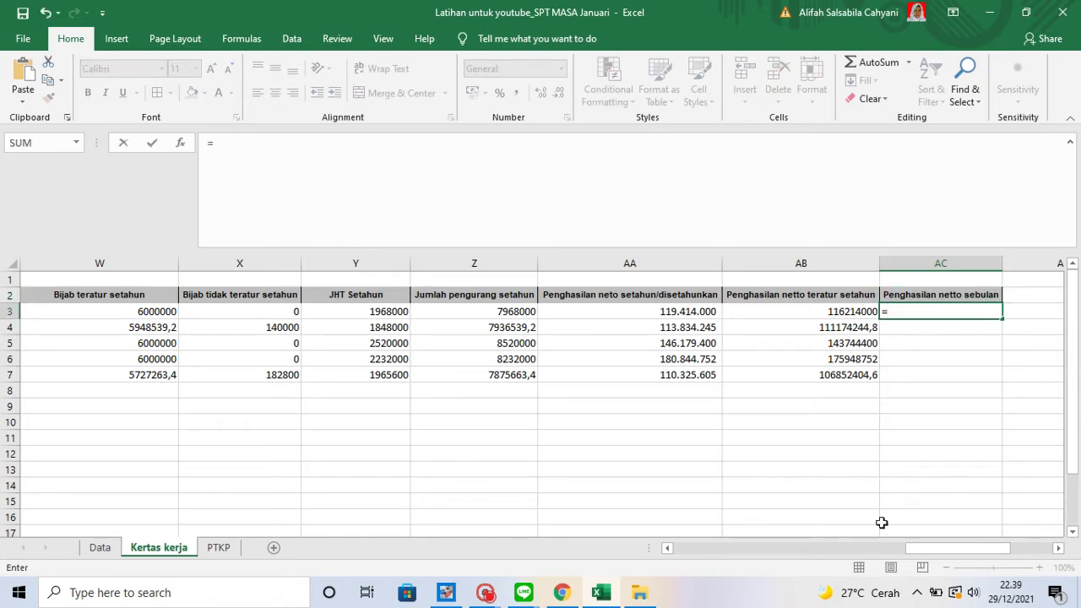
left_click(666, 548)
left_click(666, 548)
left_click(665, 548)
left_click(665, 548)
left_click(666, 547)
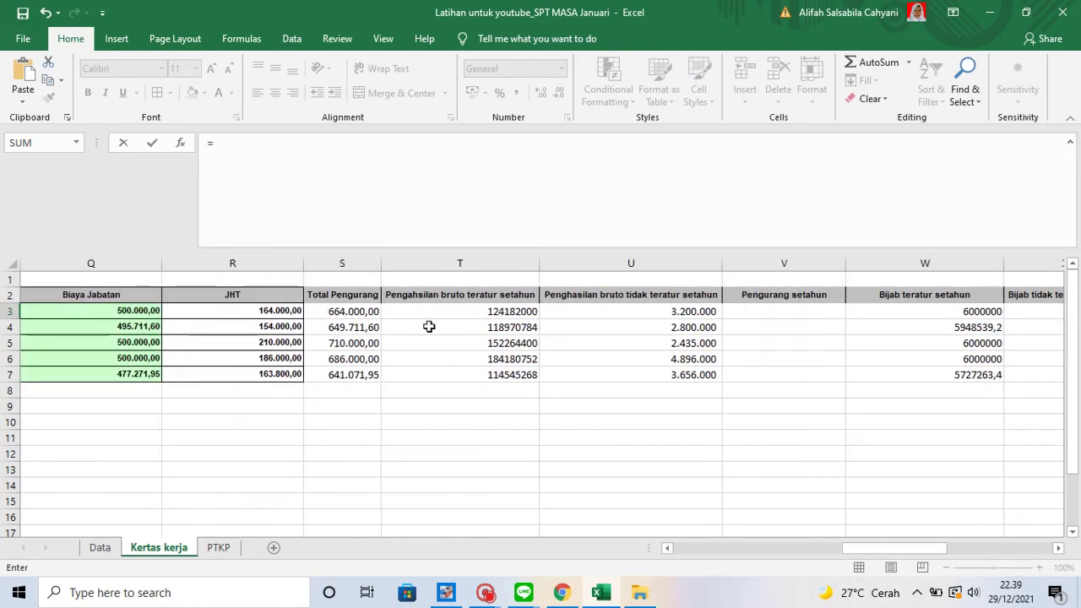
left_click(666, 548)
left_click(666, 547)
left_click(667, 548)
left_click(667, 547)
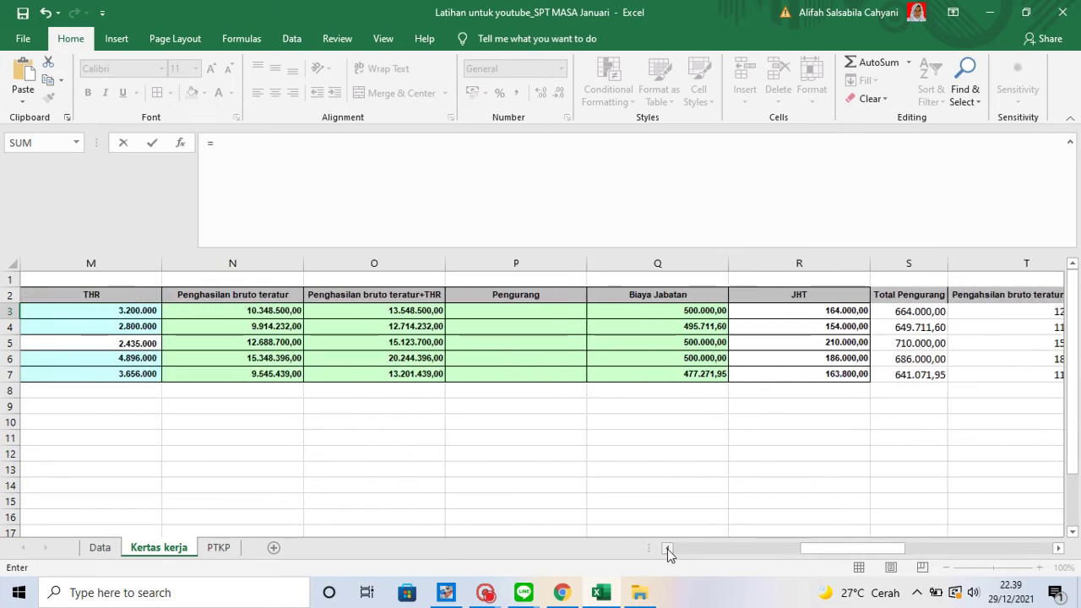
left_click(275, 312)
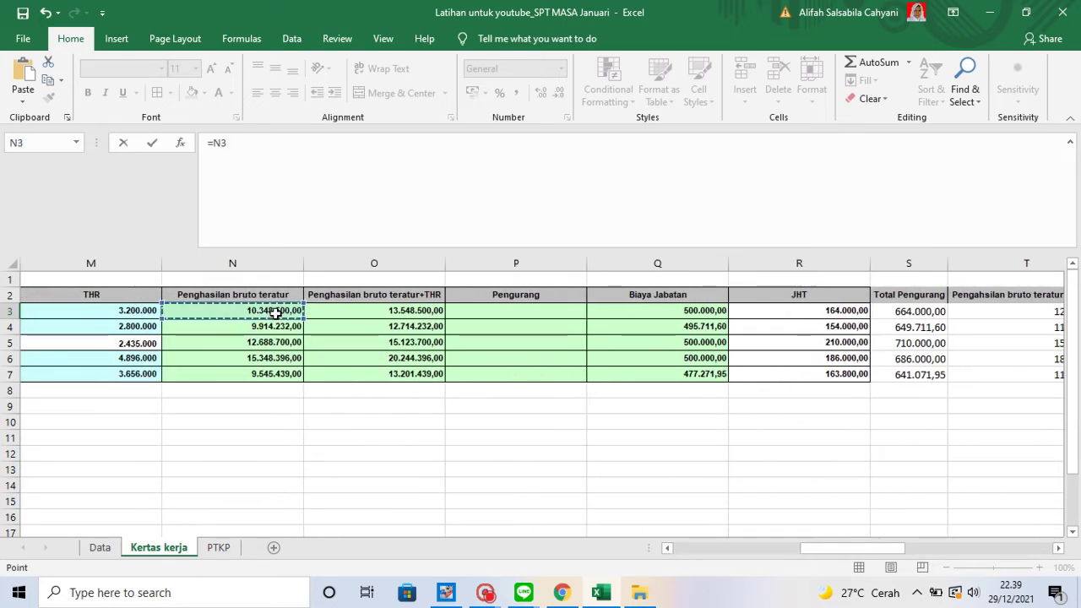
type("+")
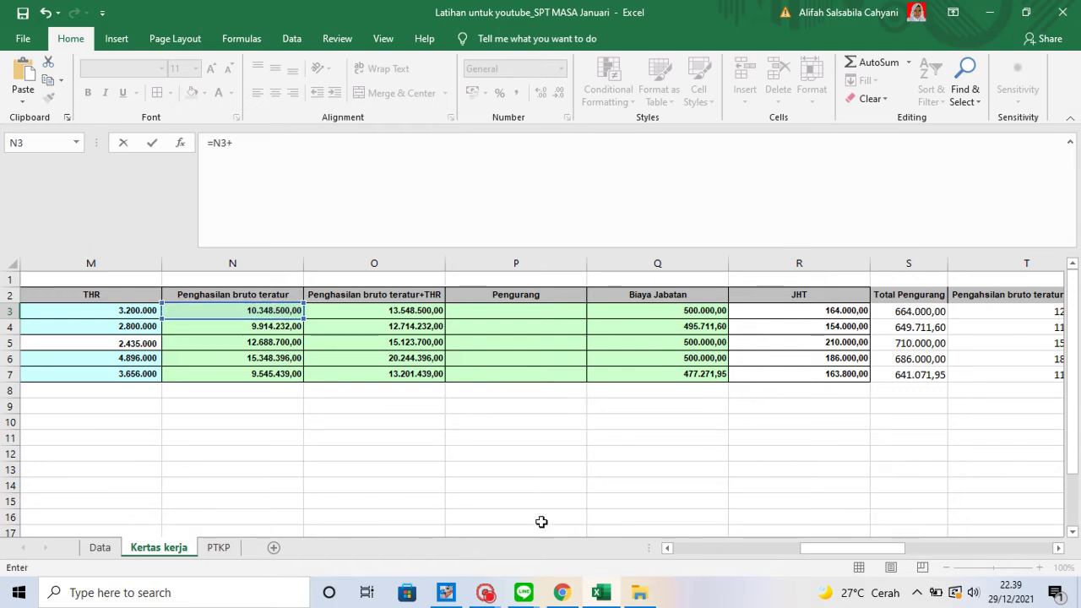
left_click(667, 548)
left_click(667, 548)
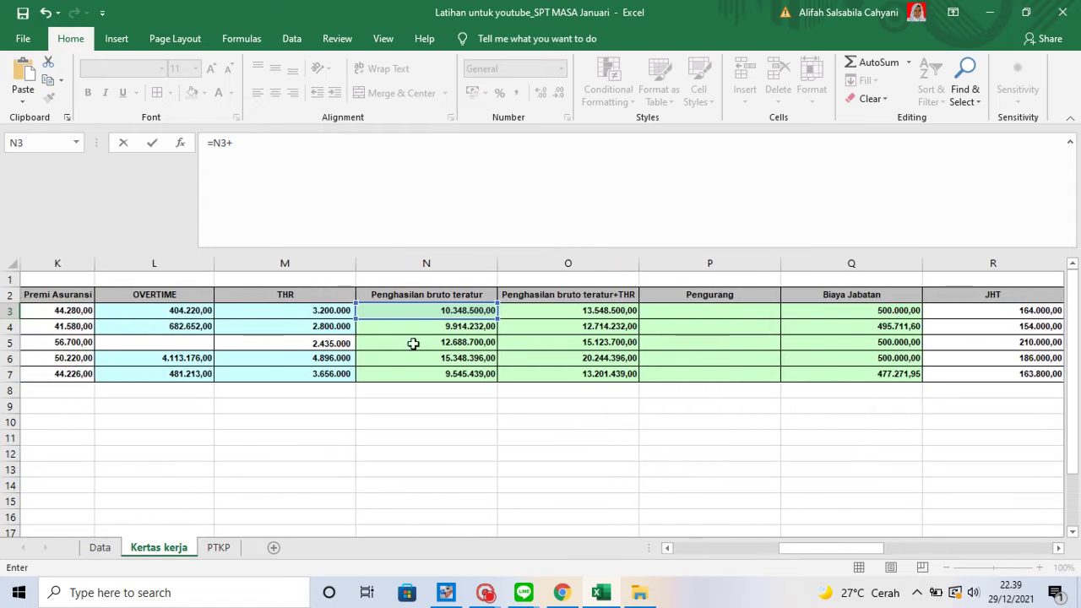
left_click(336, 310)
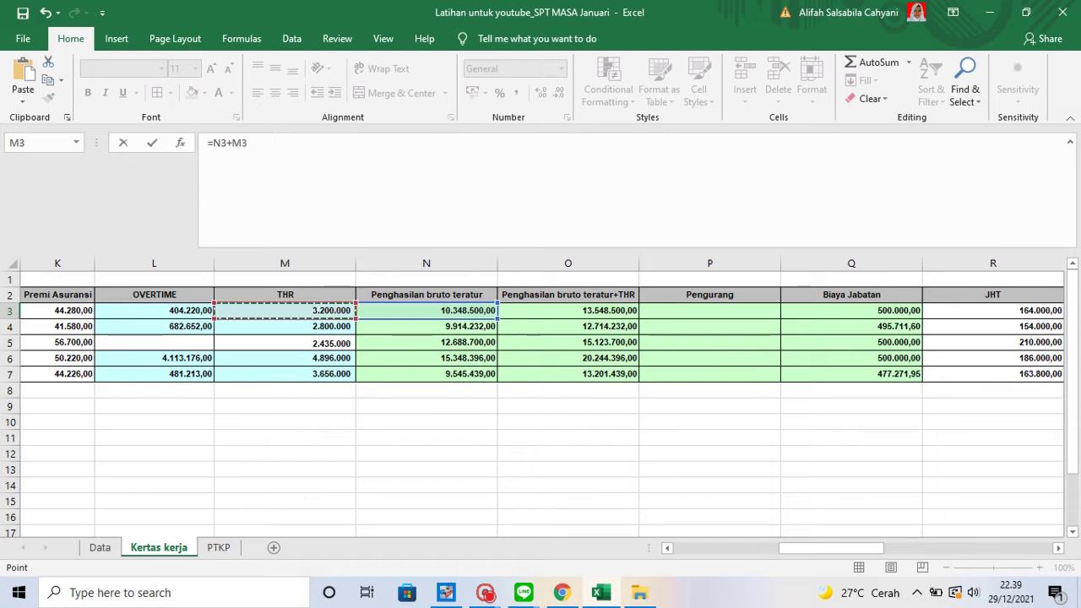
key("BackSpace")
key("BackSpace")
key("BackSpace")
key("BackSpace")
key("BackSpace")
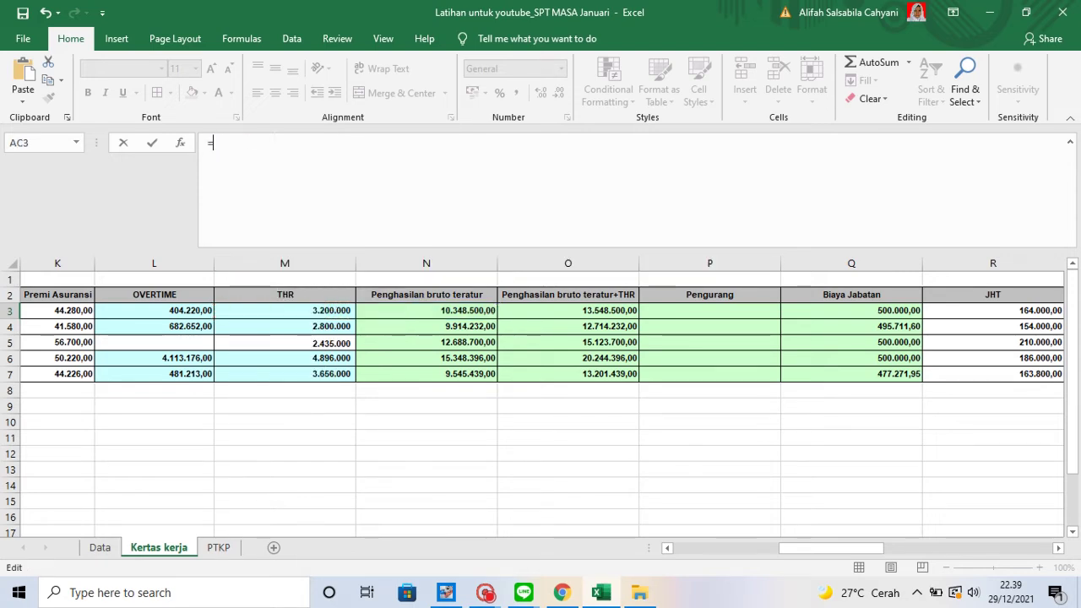
Complete the AC3 formula as gross income including THR minus total deductions, =O3-S3, and fill it down to AC7
left_click(605, 310)
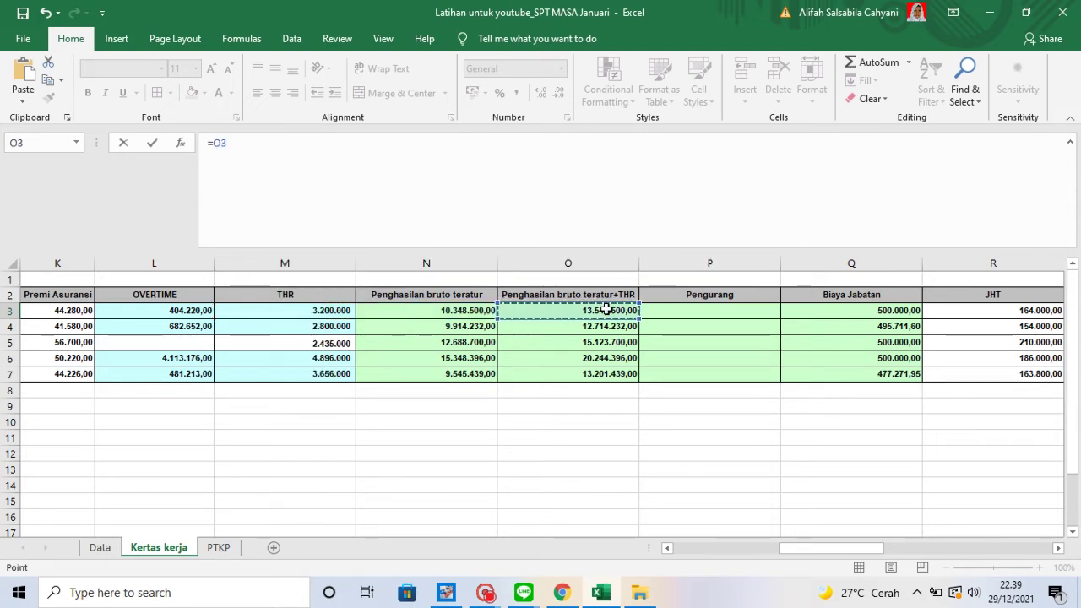
type("-")
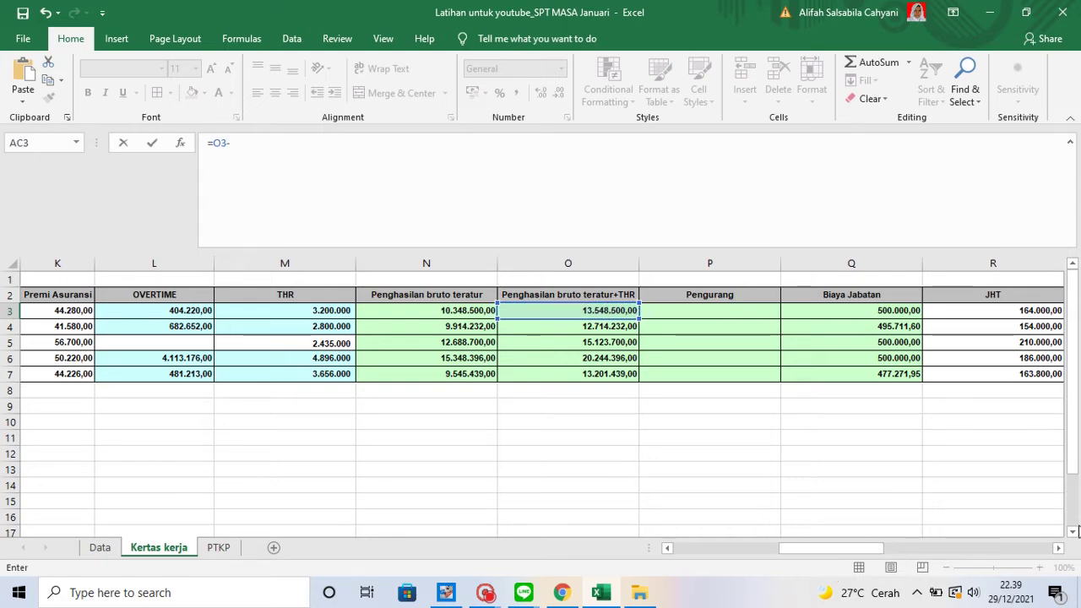
left_click(1058, 548)
left_click(1058, 548)
left_click(897, 311)
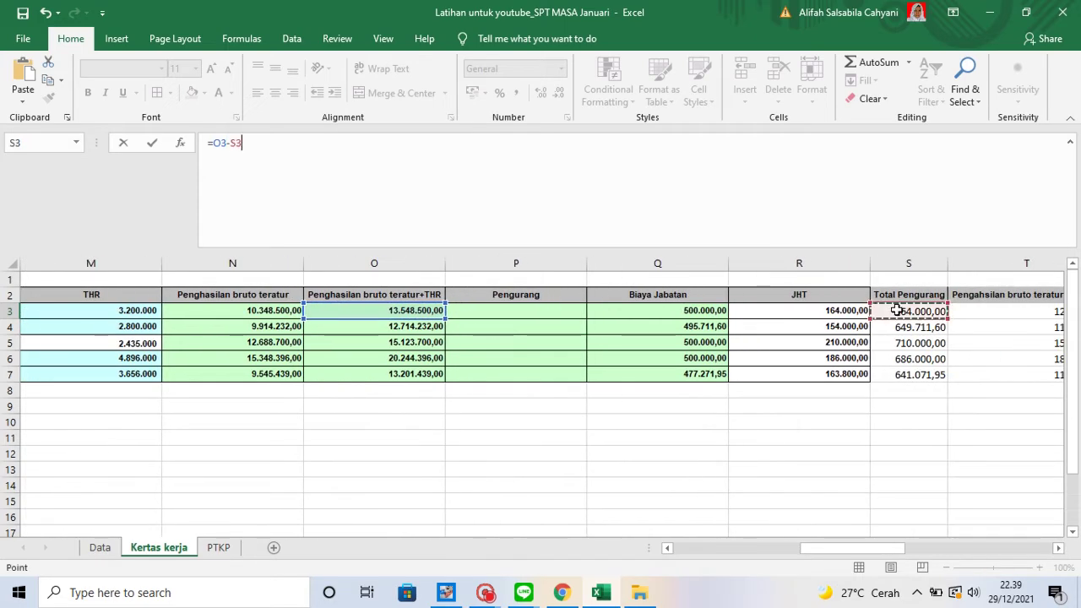
key("Return")
left_click(990, 317)
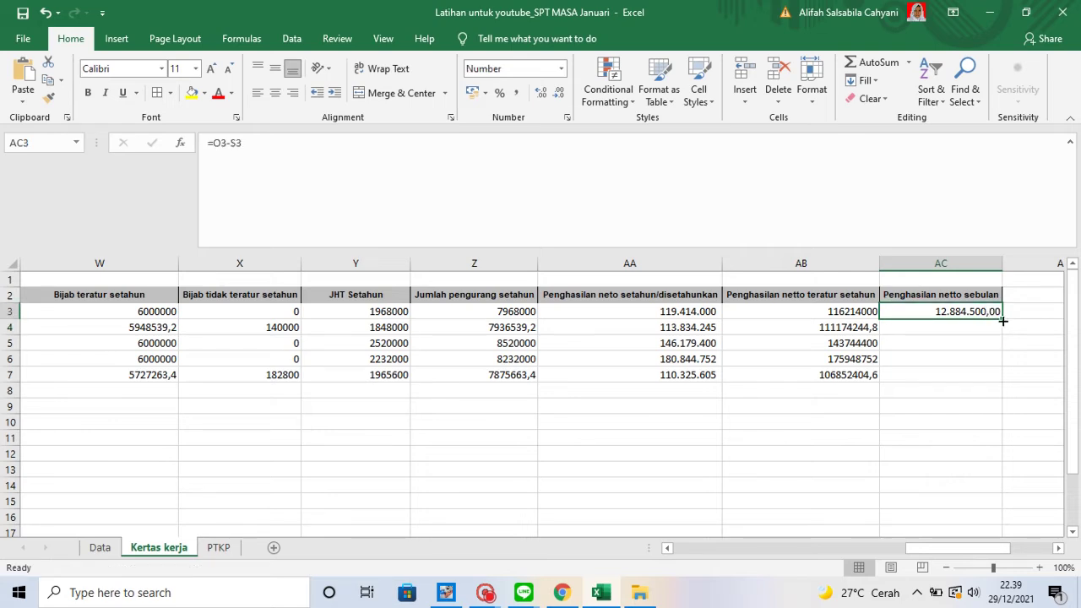
double_click(1003, 320)
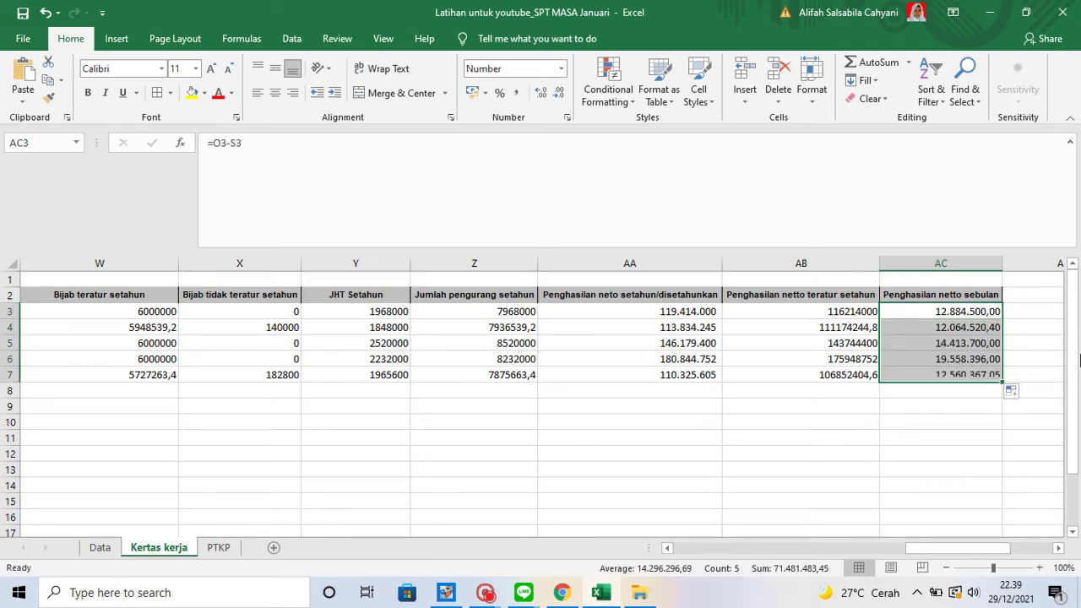
Add the header "PTKP" in AD2 and start a formula in AD3
left_click(1039, 294)
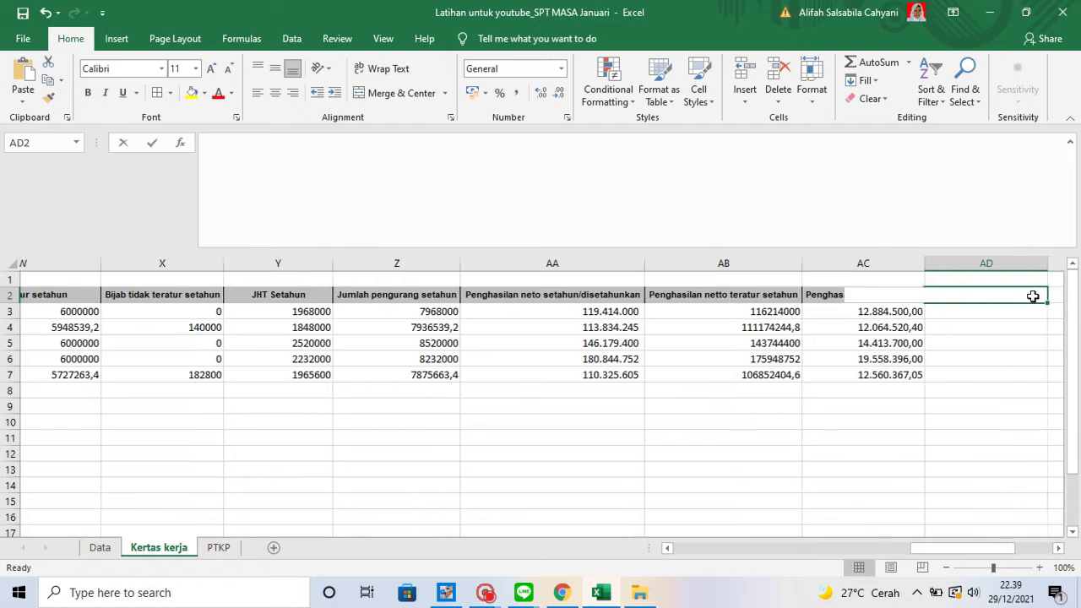
type("PTKP")
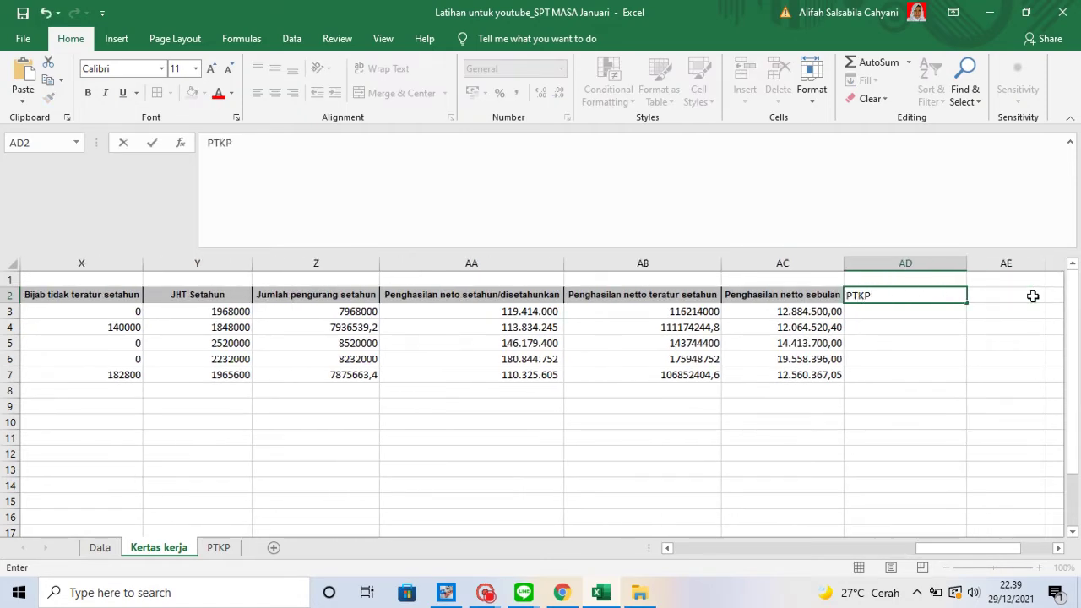
key("Return")
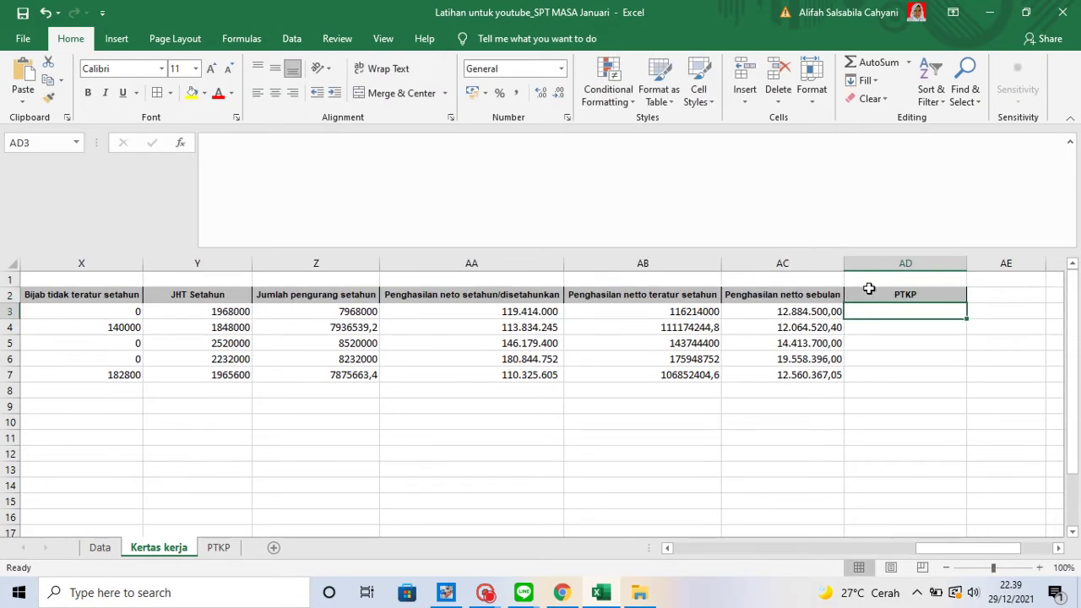
double_click(908, 313)
type("=")
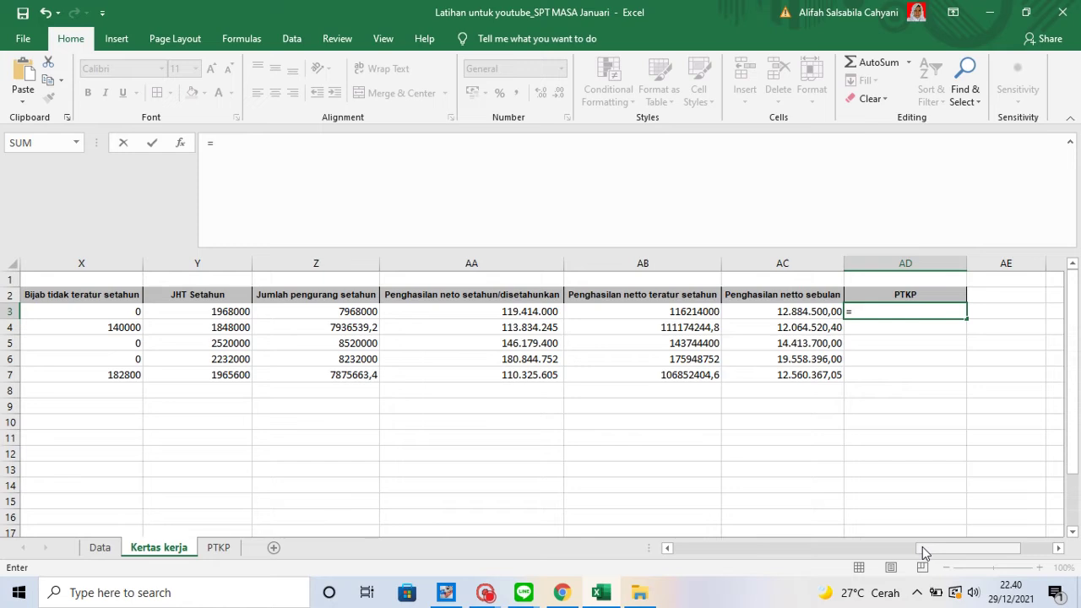
Look up the PTKP in AD3 with =VLOOKUP(H3;PTKP!$B$2:$C$15;2;FALSE) and fill the formula down to AD7
left_click_drag(923, 546, 731, 519)
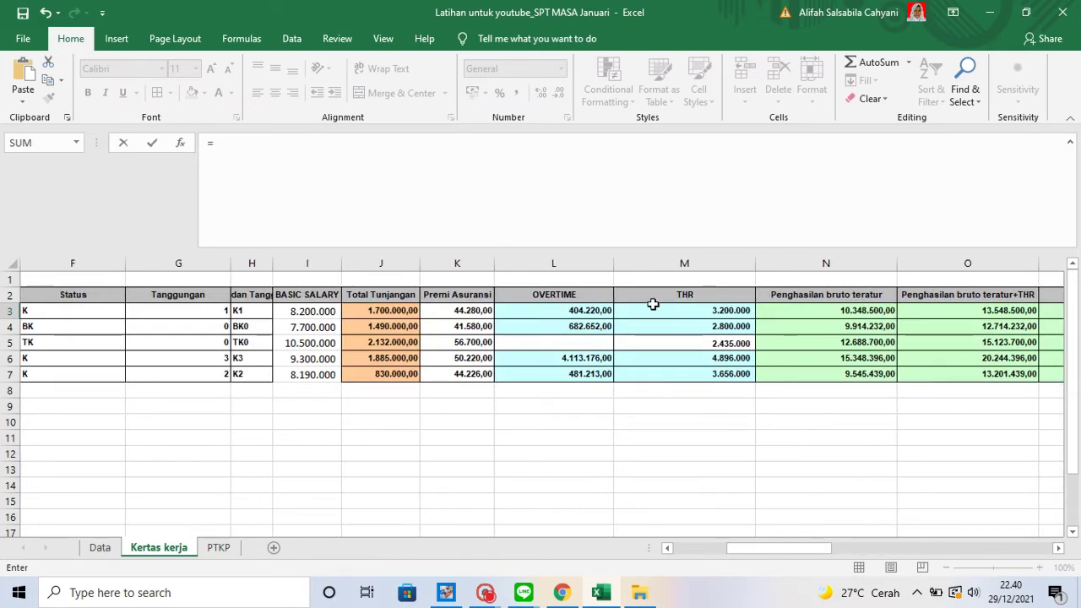
type("vlo")
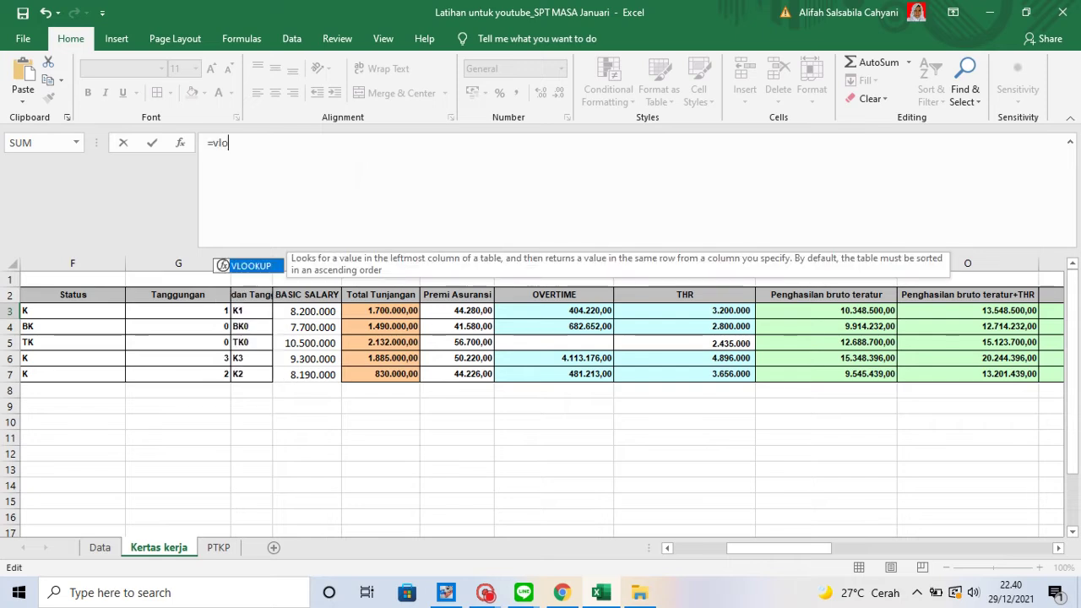
double_click(262, 267)
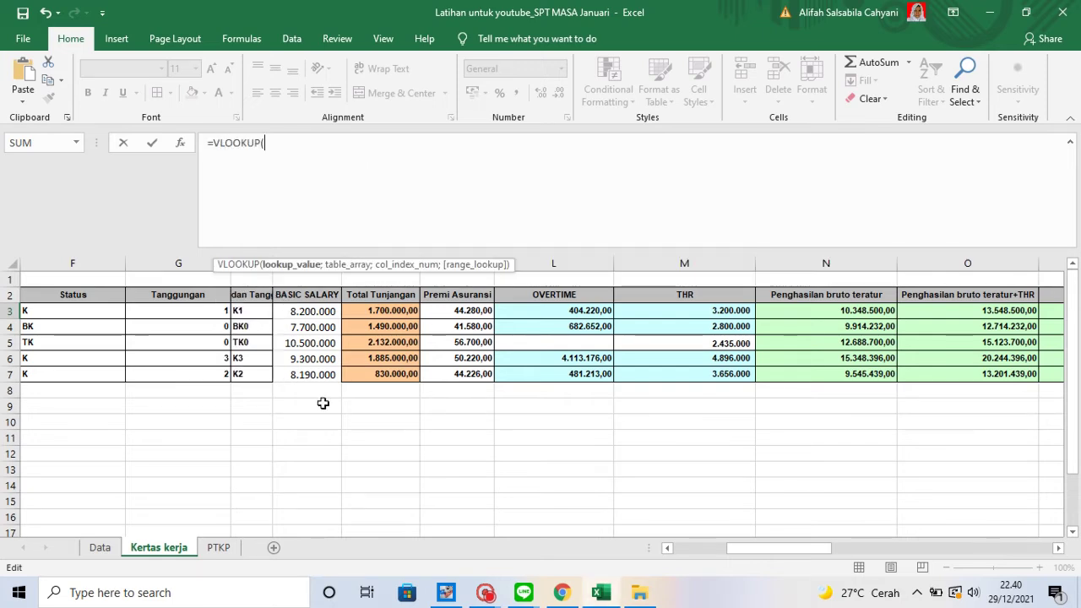
left_click(251, 311)
type(";")
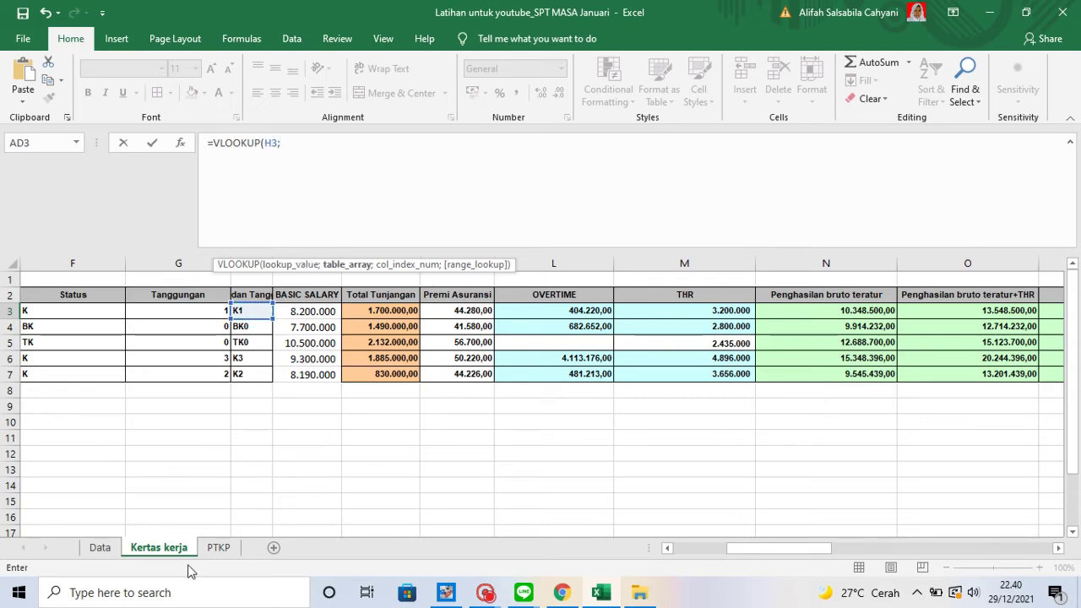
left_click(218, 547)
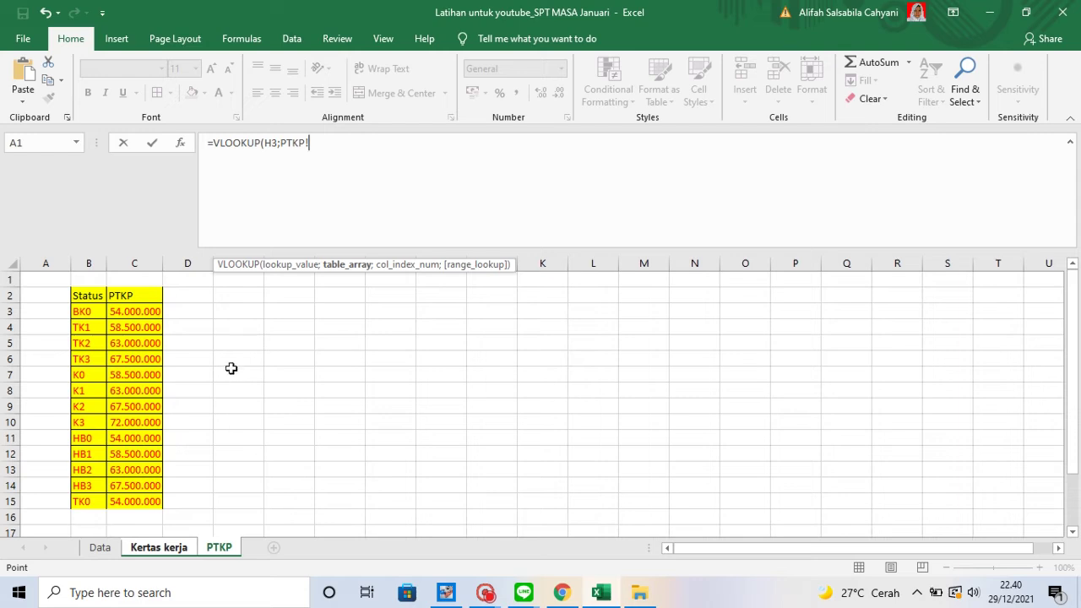
left_click_drag(89, 298, 125, 500)
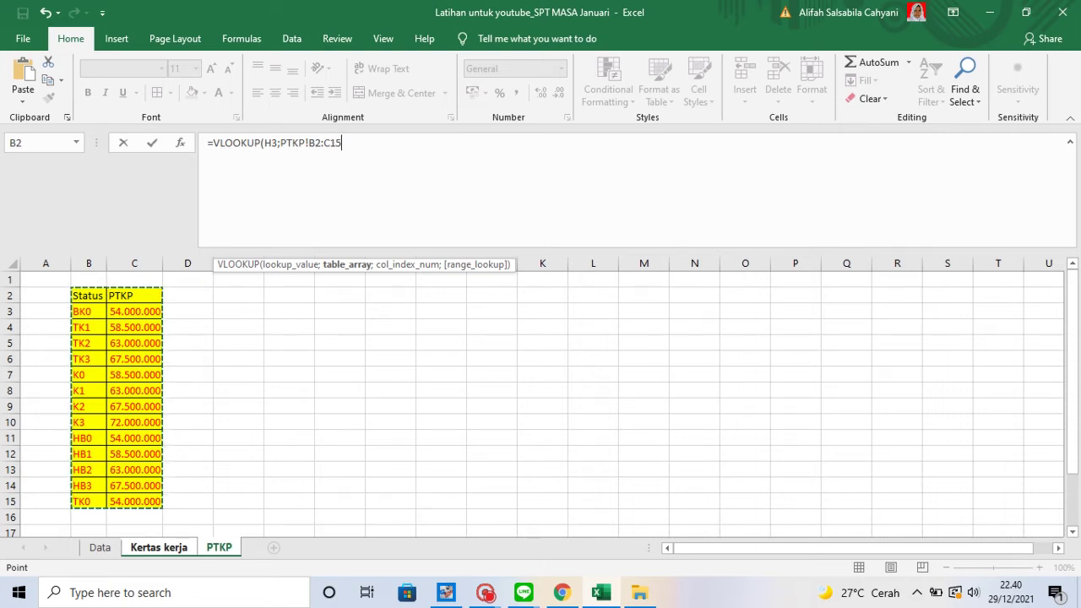
key("F4")
type(";")
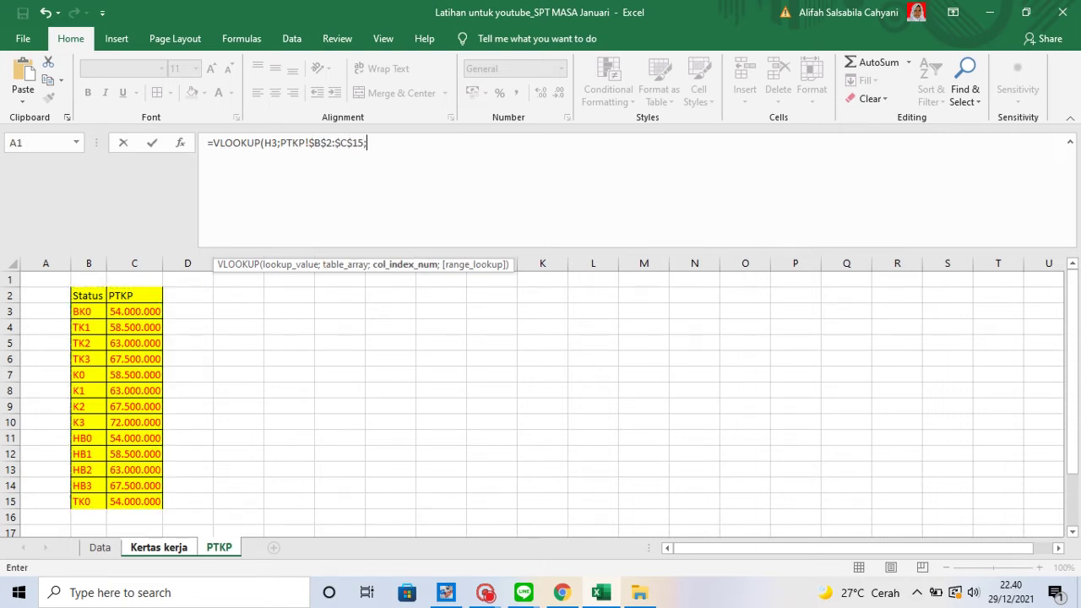
type("2;")
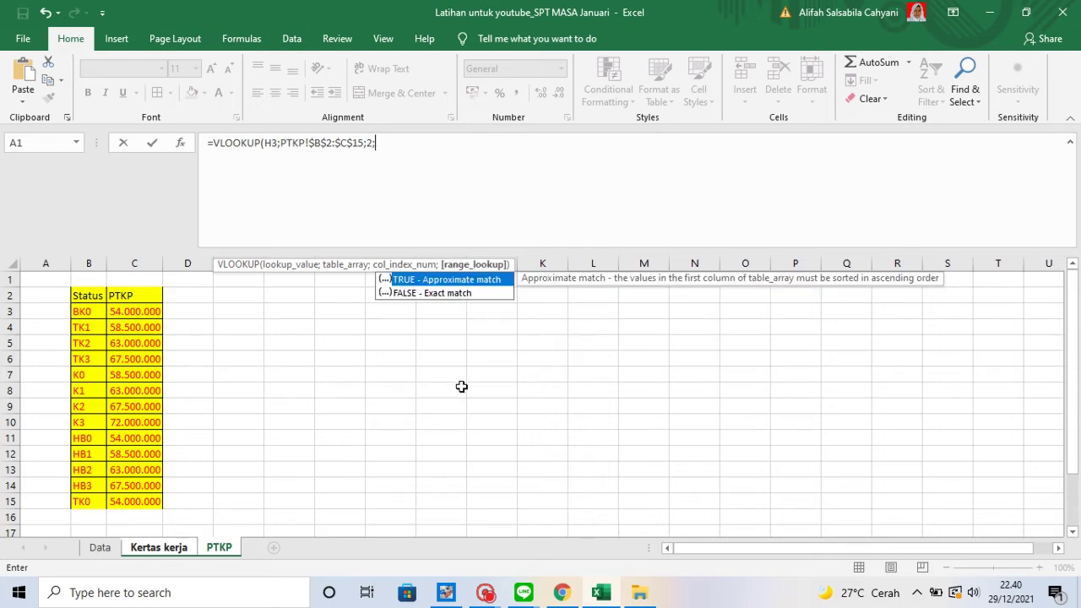
double_click(434, 293)
key("Return")
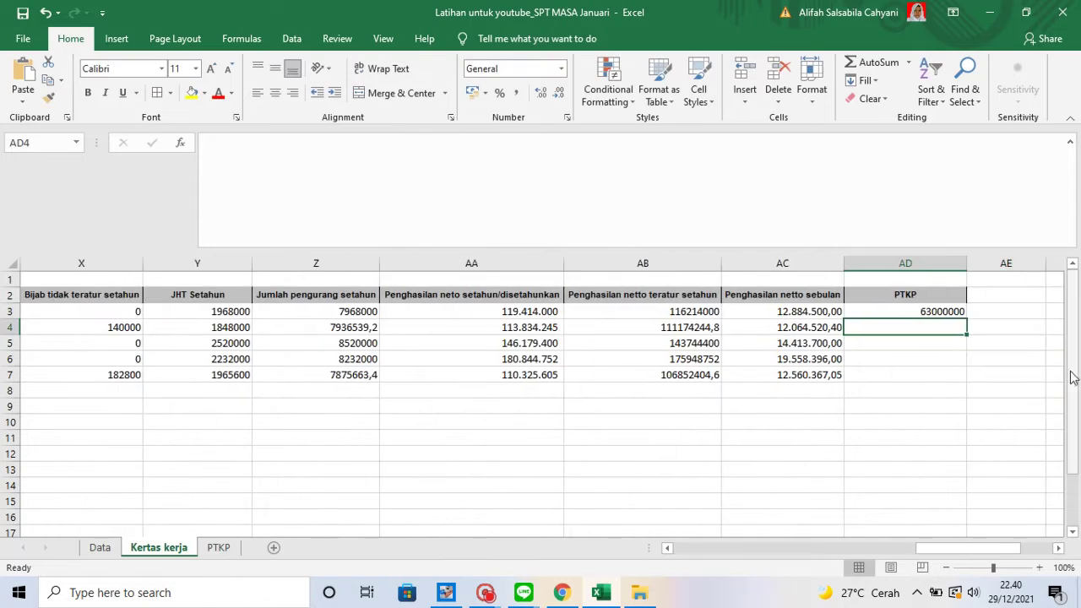
left_click(941, 310)
double_click(966, 318)
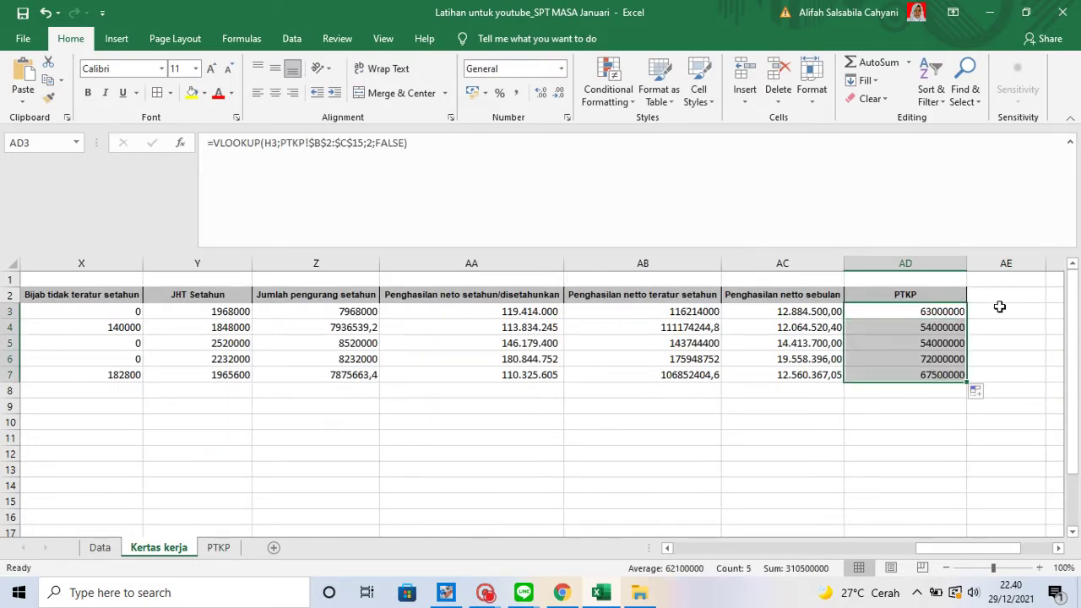
Enter the header "PKP teratur setahun" in AE2 and widen column AE to fit it
left_click(999, 307)
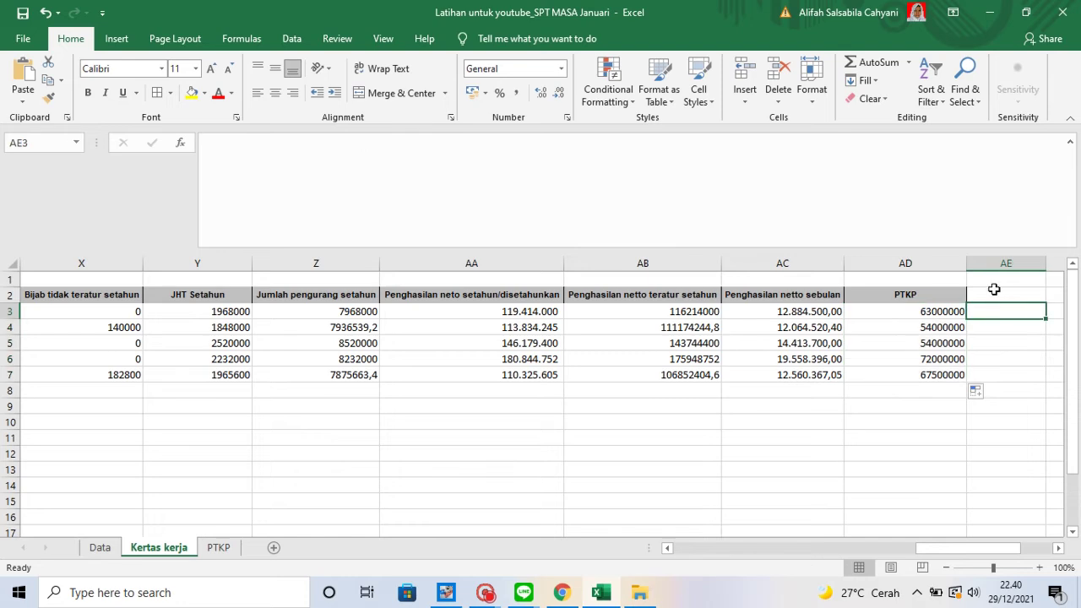
left_click(996, 291)
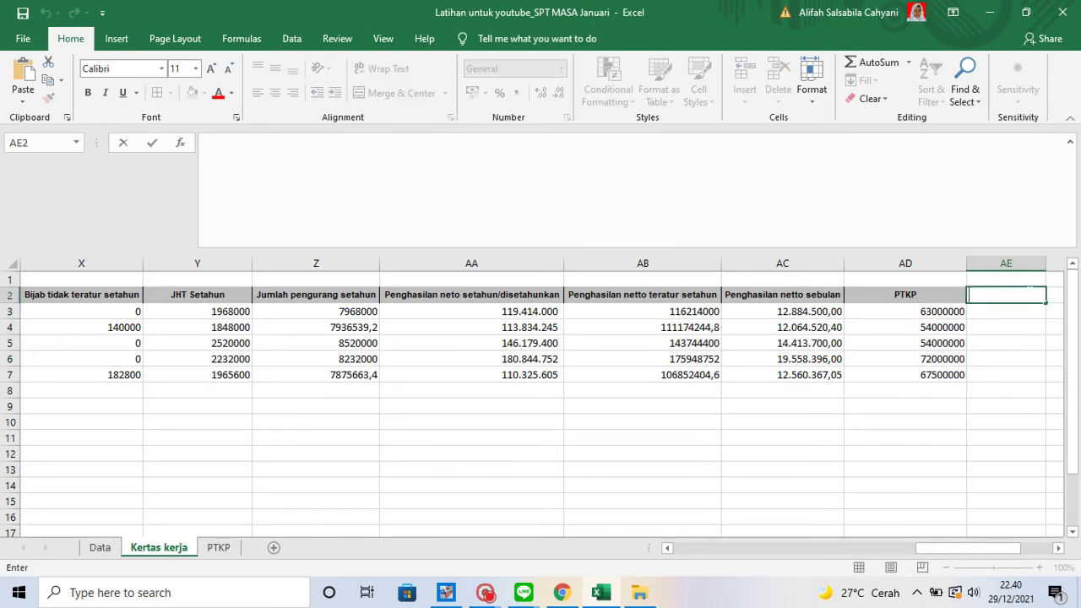
type("PKP teratur s")
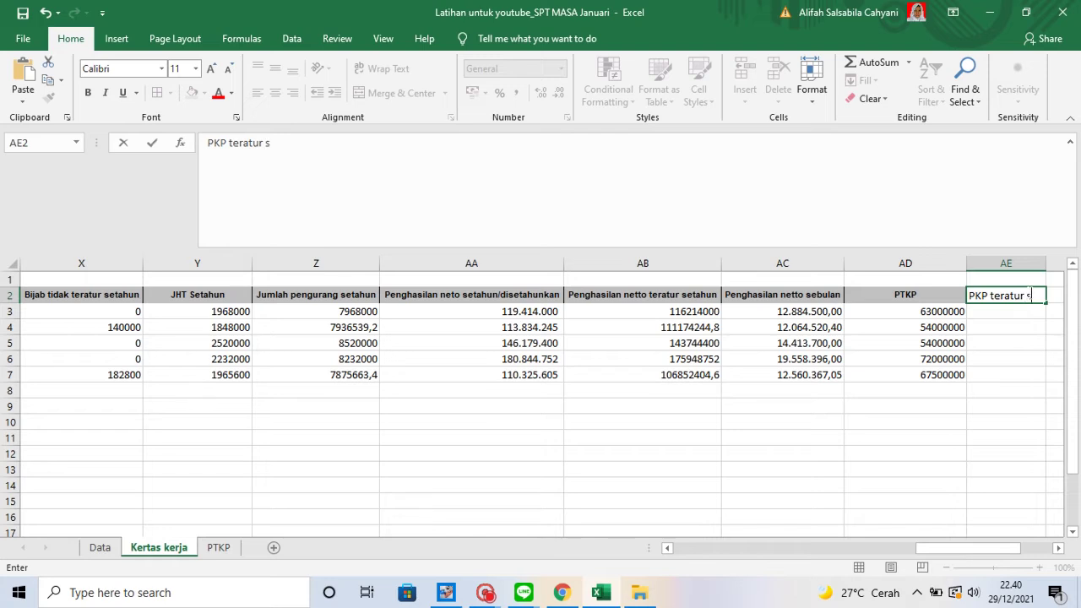
type("etahun")
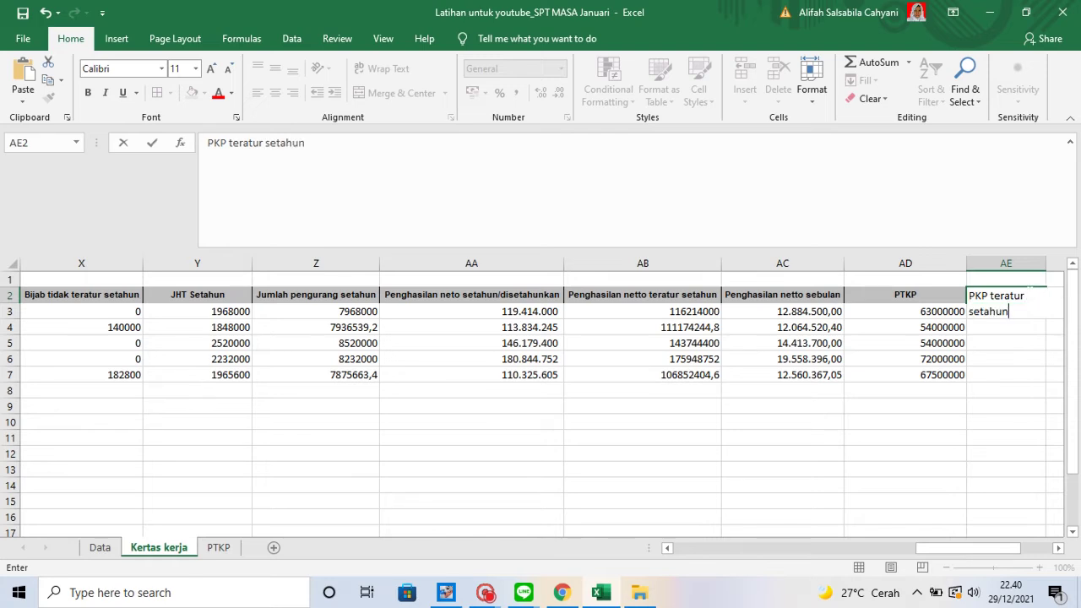
key("Return")
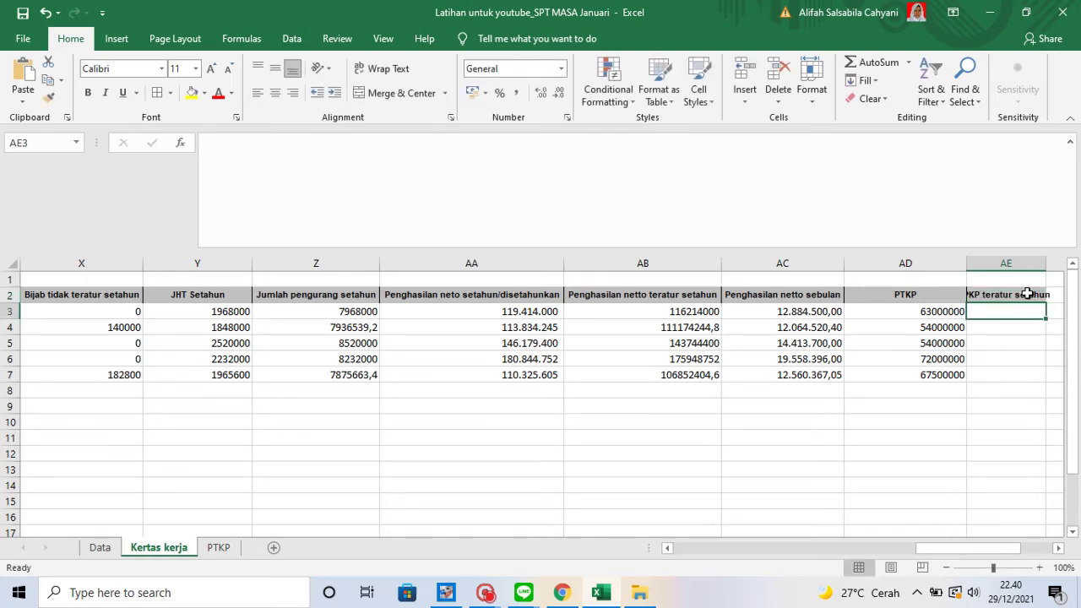
left_click(1027, 291)
left_click_drag(1046, 261, 1061, 260)
Calculate the regular annual taxable income in AE3 with =AB3-AD3 and fill the formula down to AE7
left_click(1004, 313)
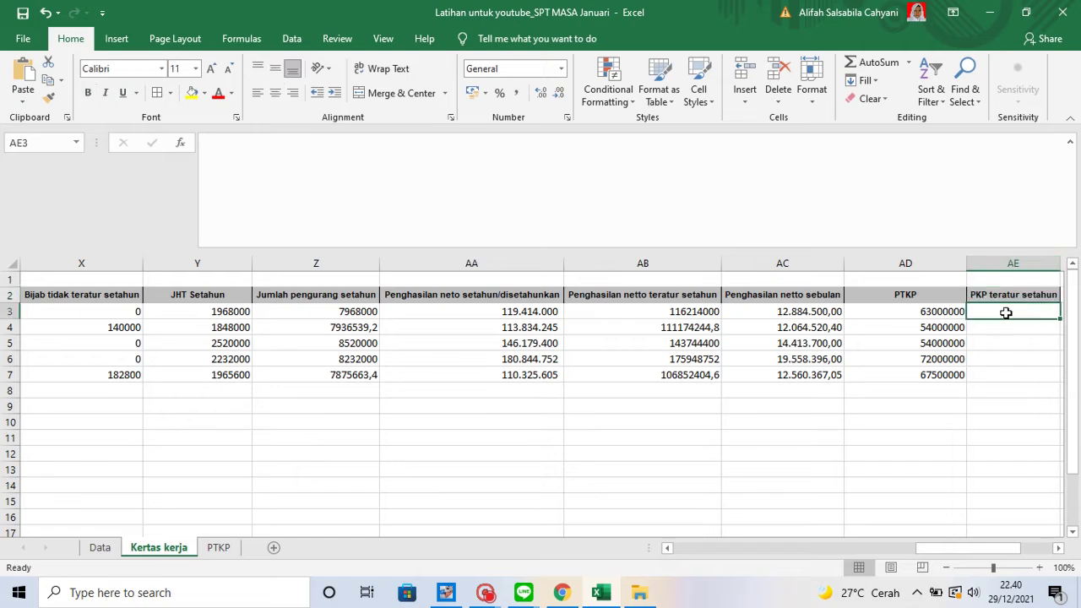
double_click(1007, 314)
type("=")
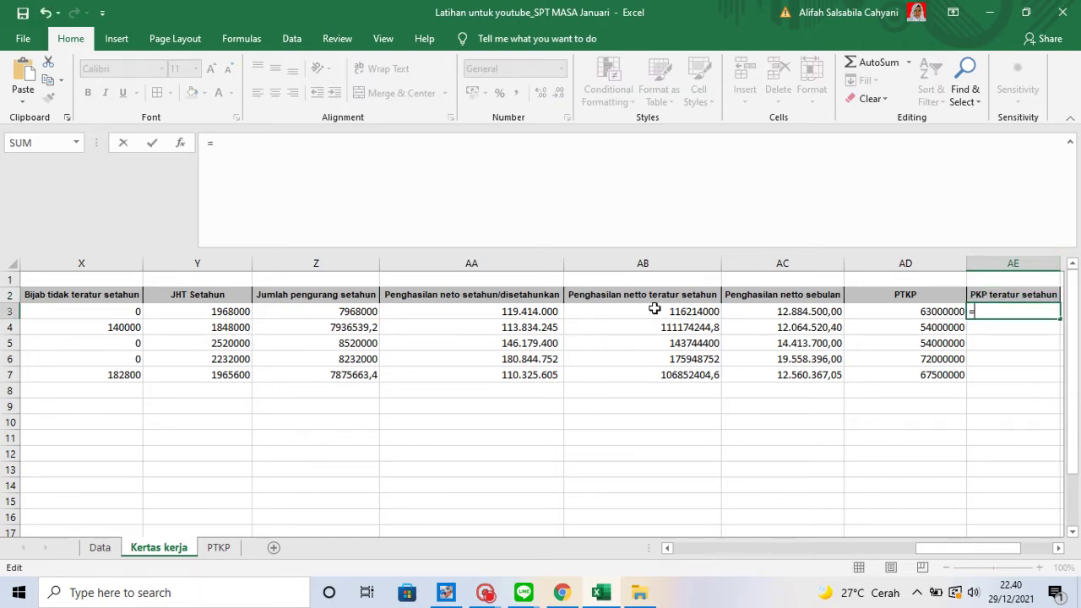
left_click(655, 310)
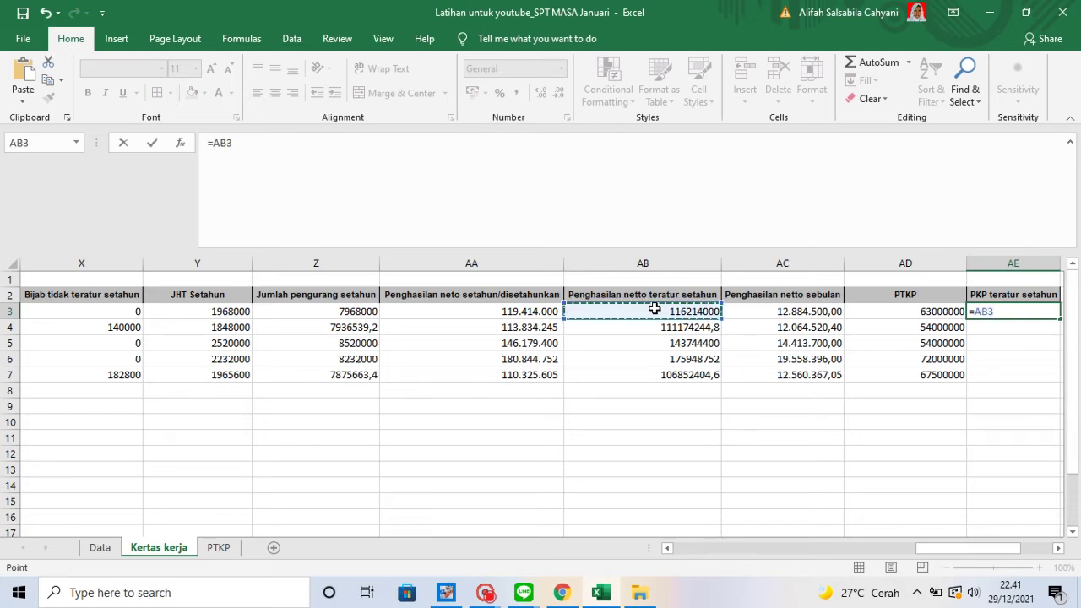
type("-")
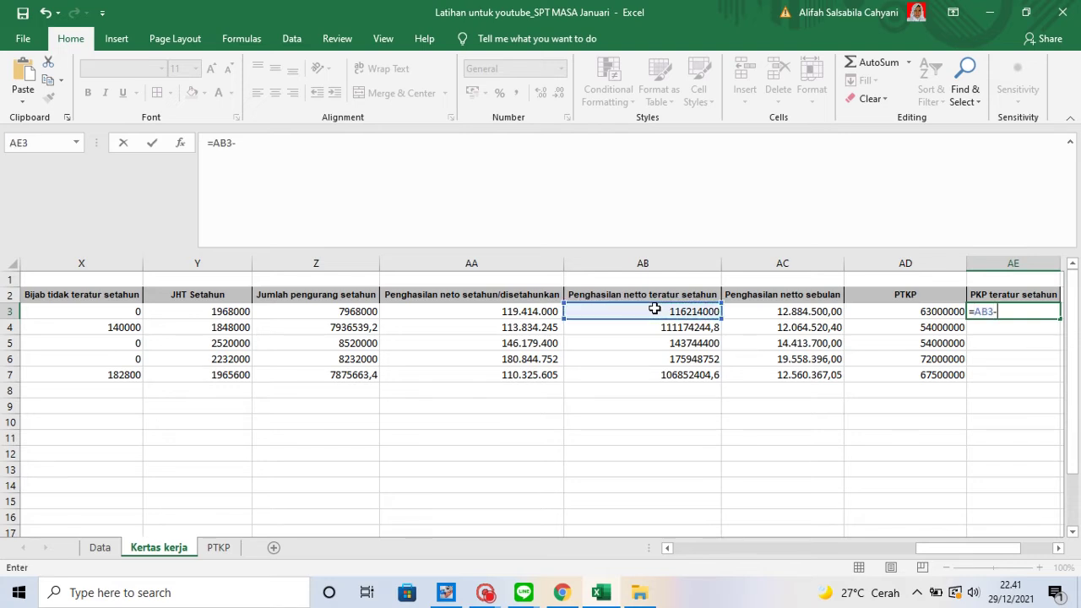
left_click(899, 316)
key("Return")
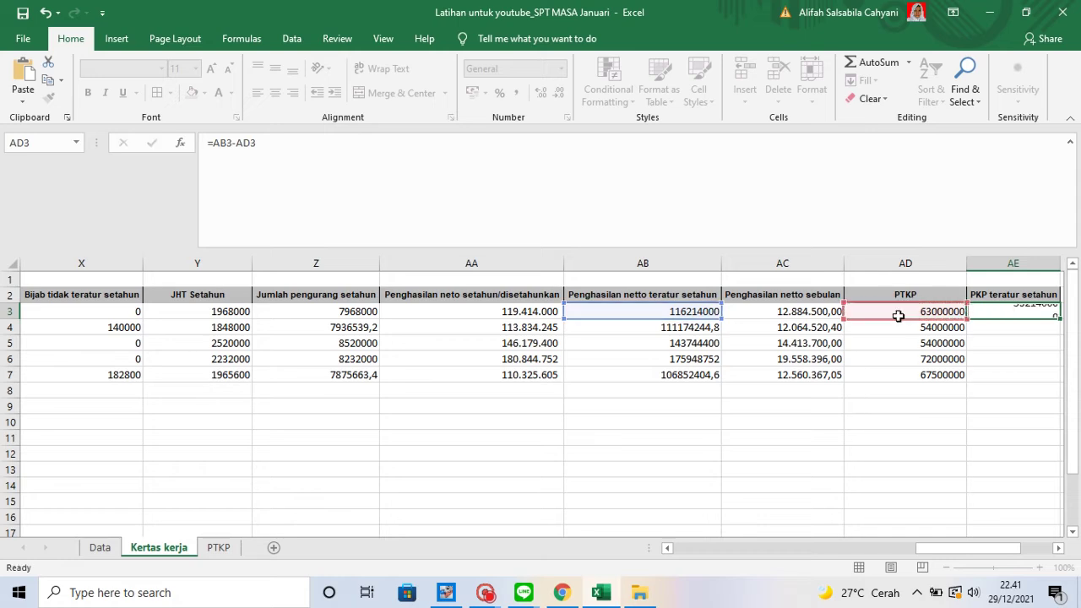
left_click(1037, 314)
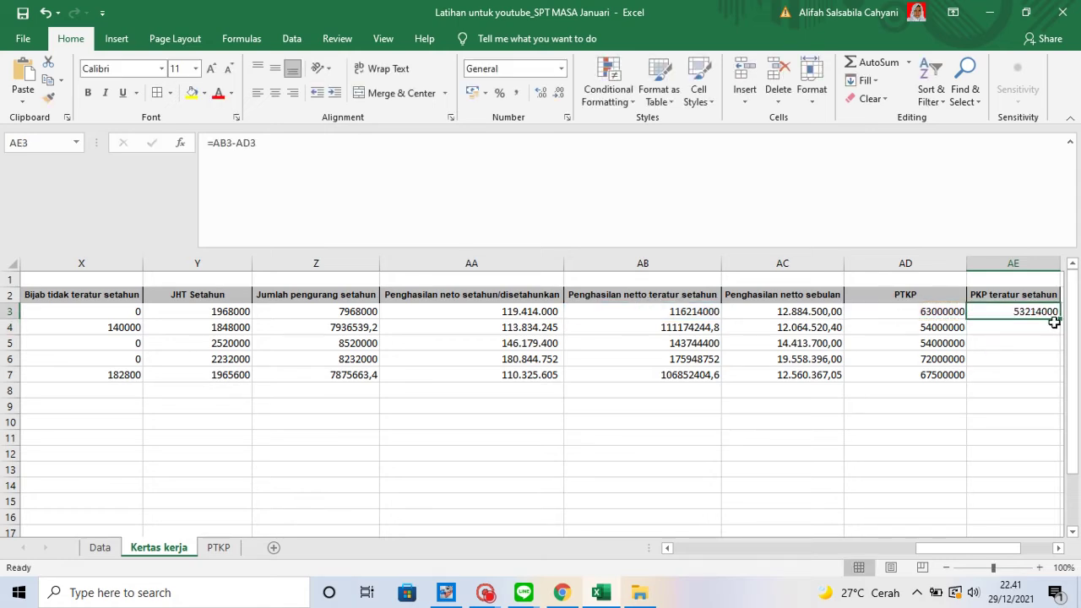
double_click(1055, 322)
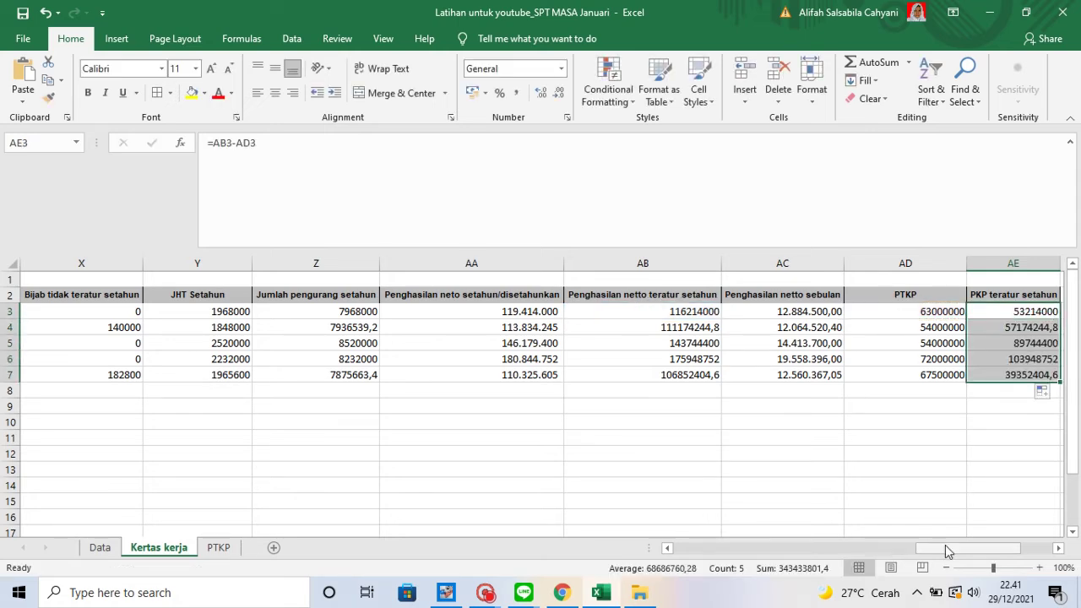
Enter the header "PKP teratur setahun dibulatkan" in AF2 and autofit the width of column AF
left_click_drag(948, 551, 970, 555)
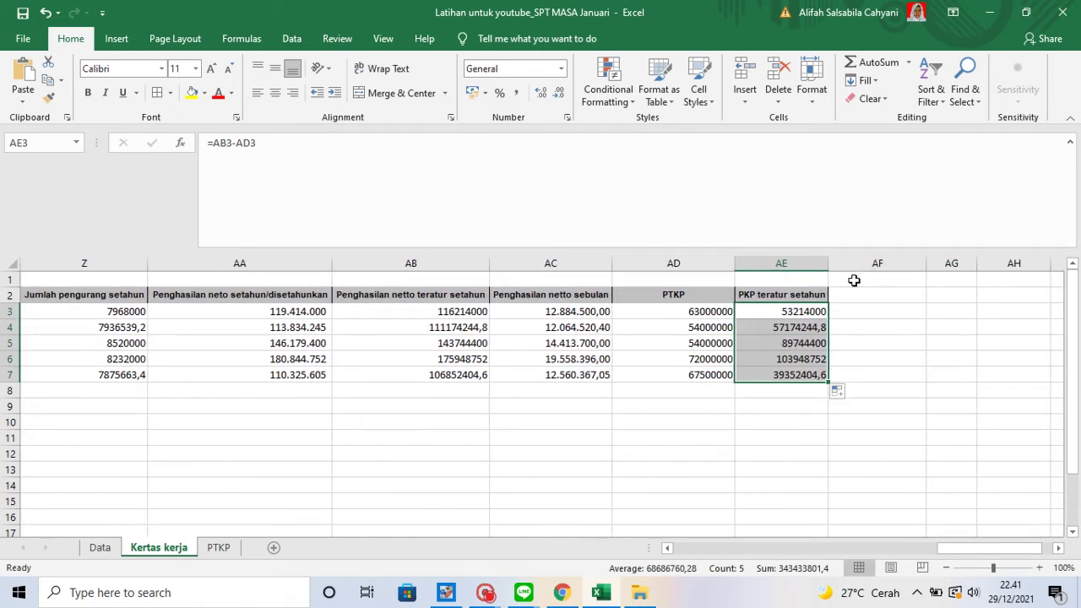
left_click(875, 296)
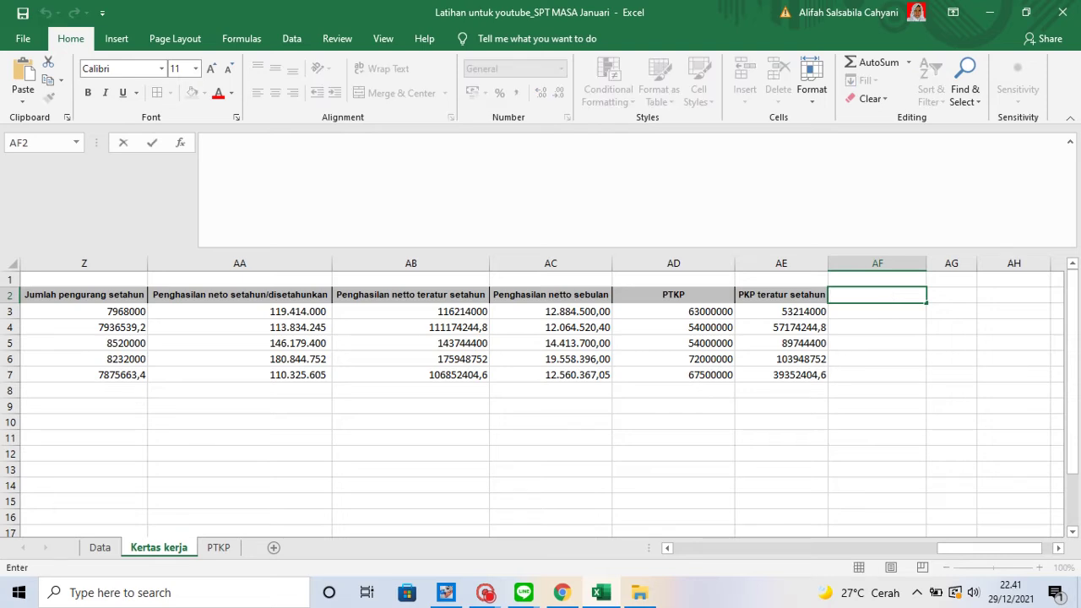
type("PKP teratu")
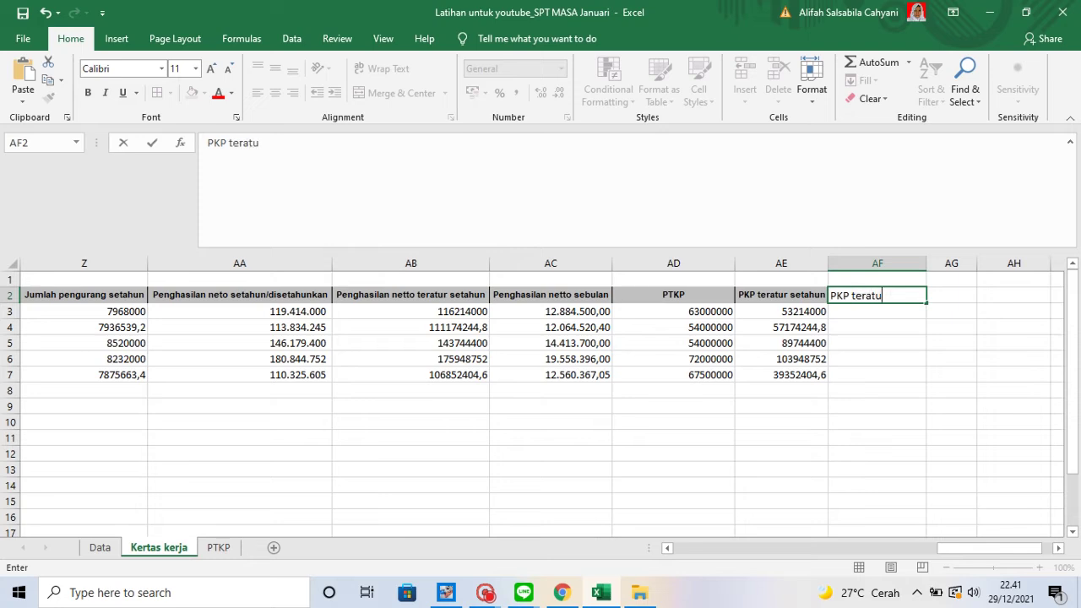
type("r setahun")
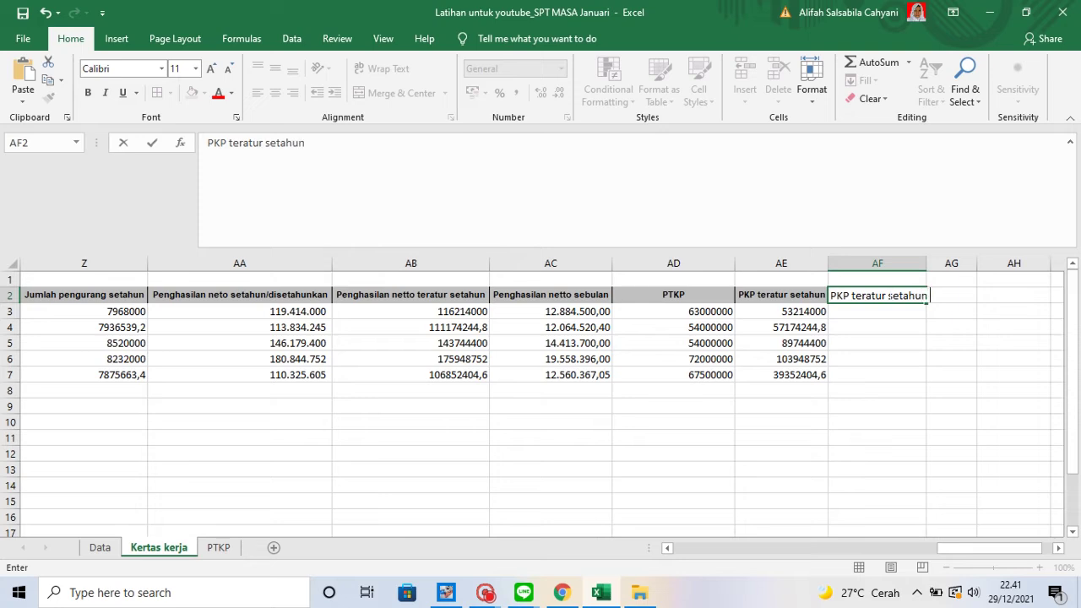
type(" dibulatkan")
key("Return")
left_click(905, 294)
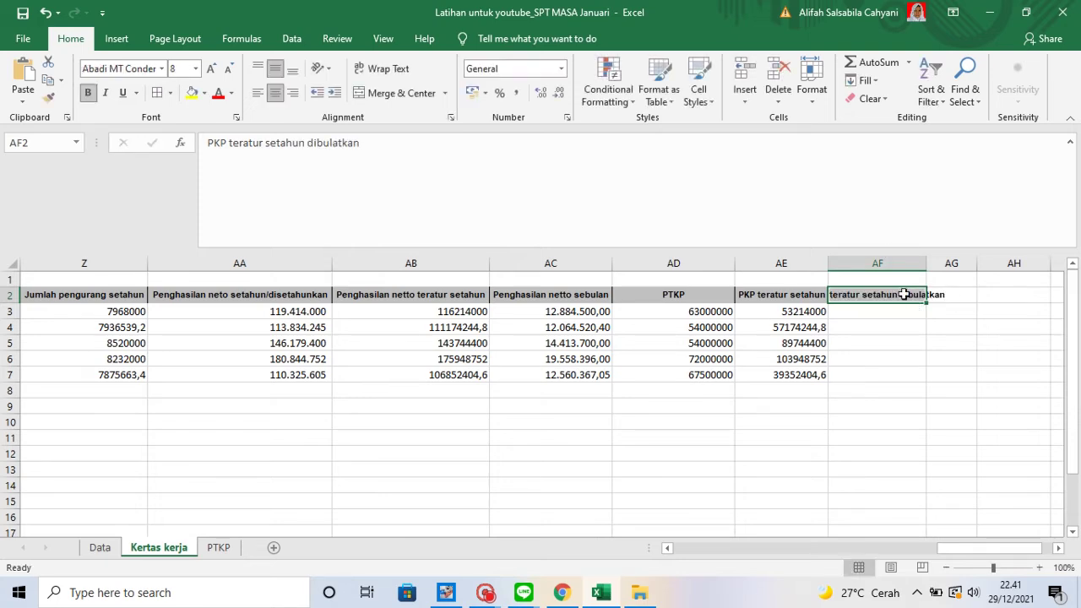
double_click(928, 265)
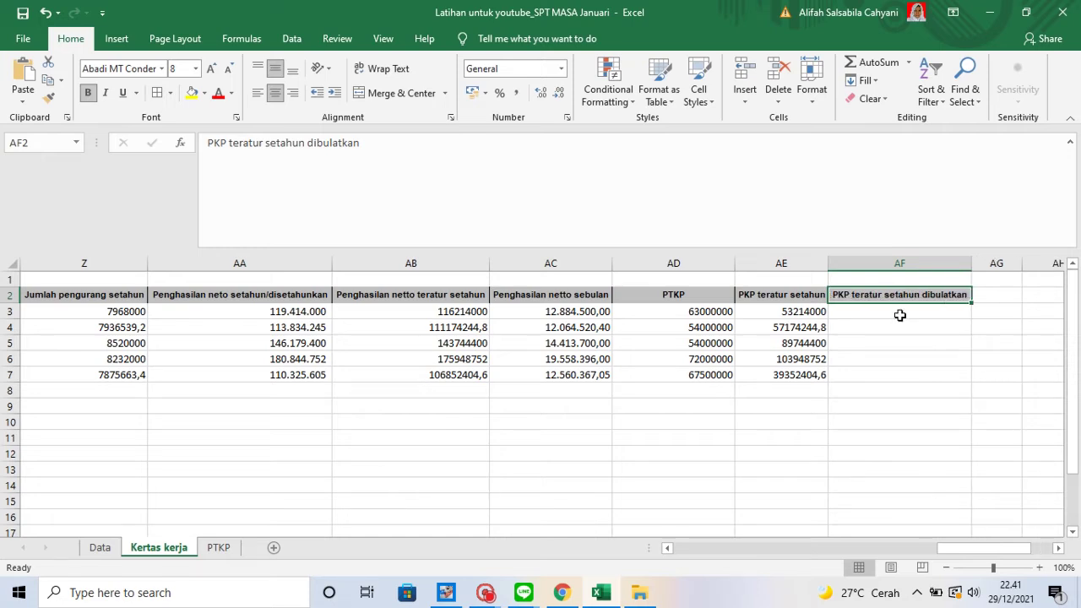
Round the AE3 value down to thousands in AF3 with =ROUNDDOWN(AE3;-3)
left_click(897, 312)
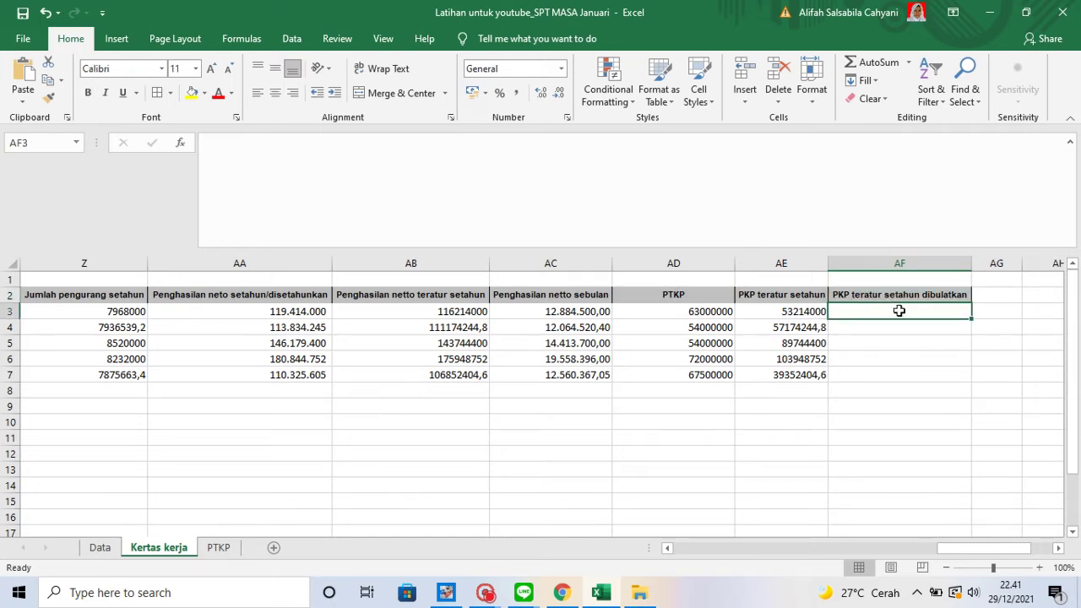
double_click(908, 310)
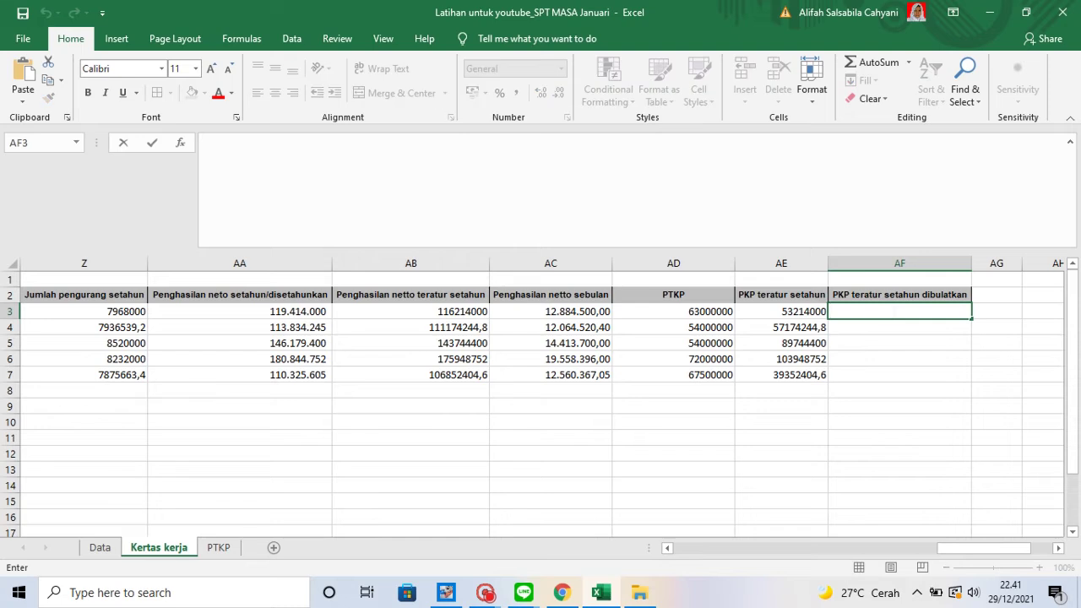
type("=ro")
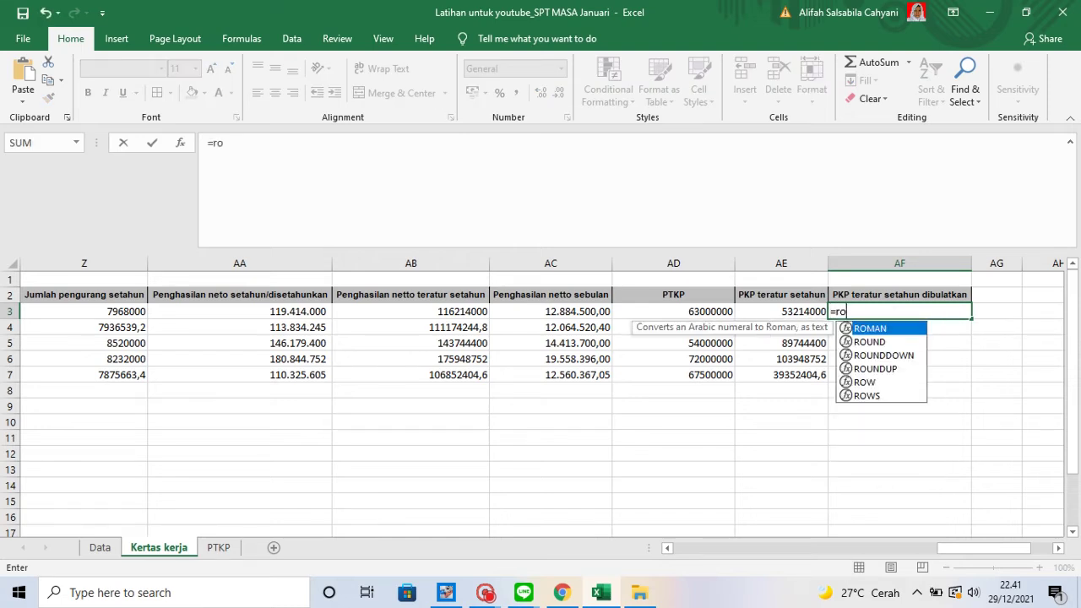
double_click(919, 355)
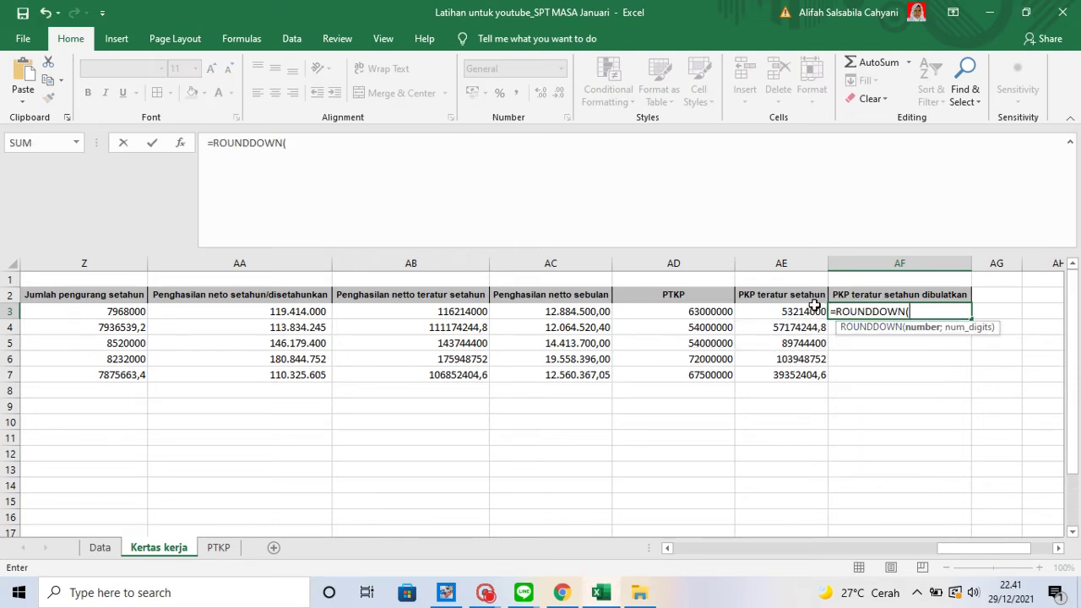
left_click(789, 311)
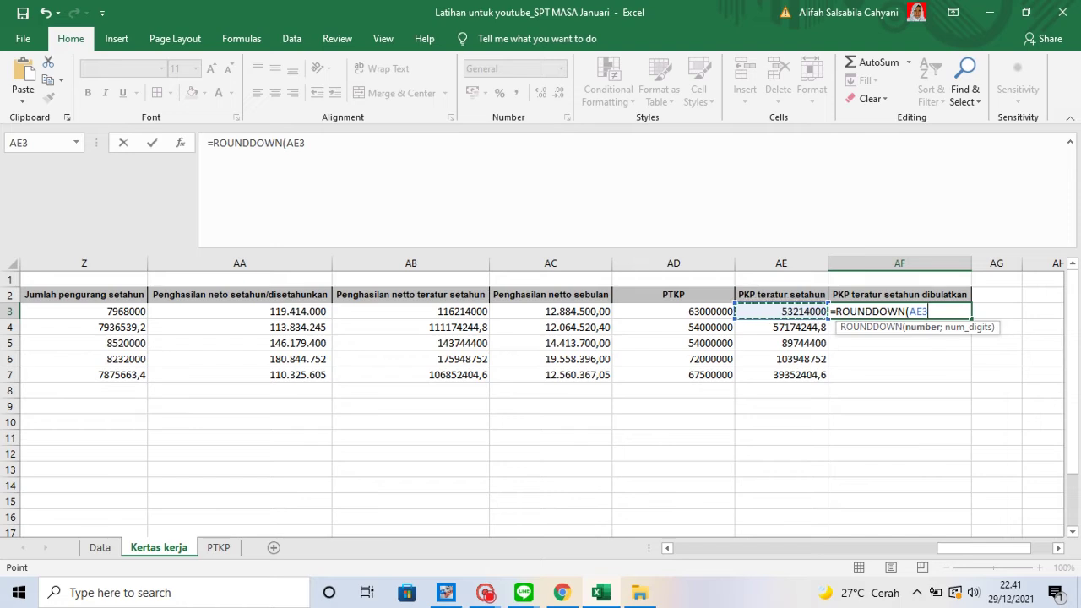
left_click(306, 143)
type(";")
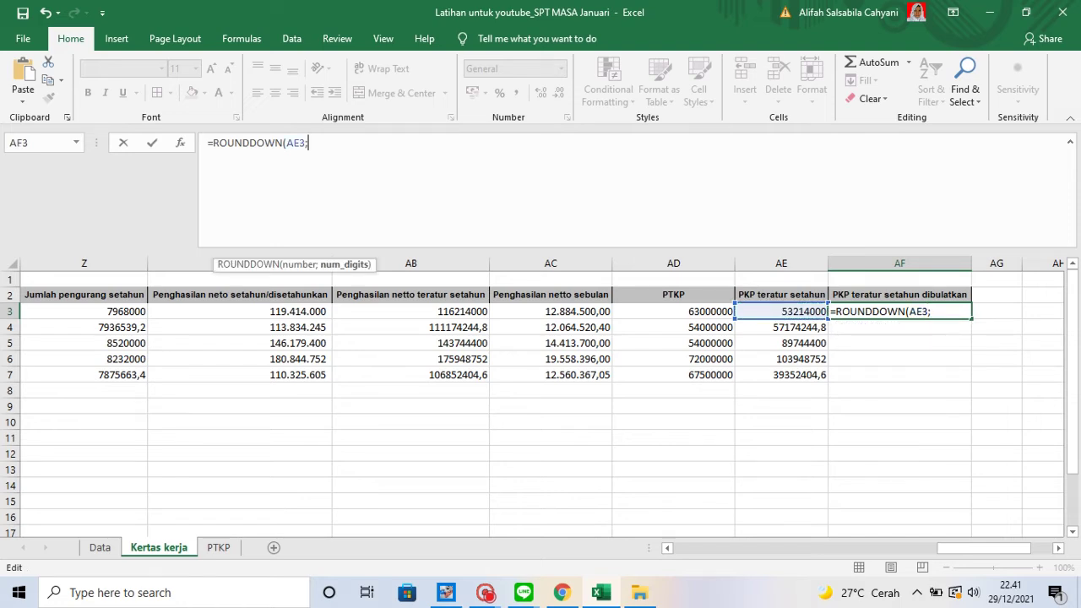
type("-3)")
key("Return")
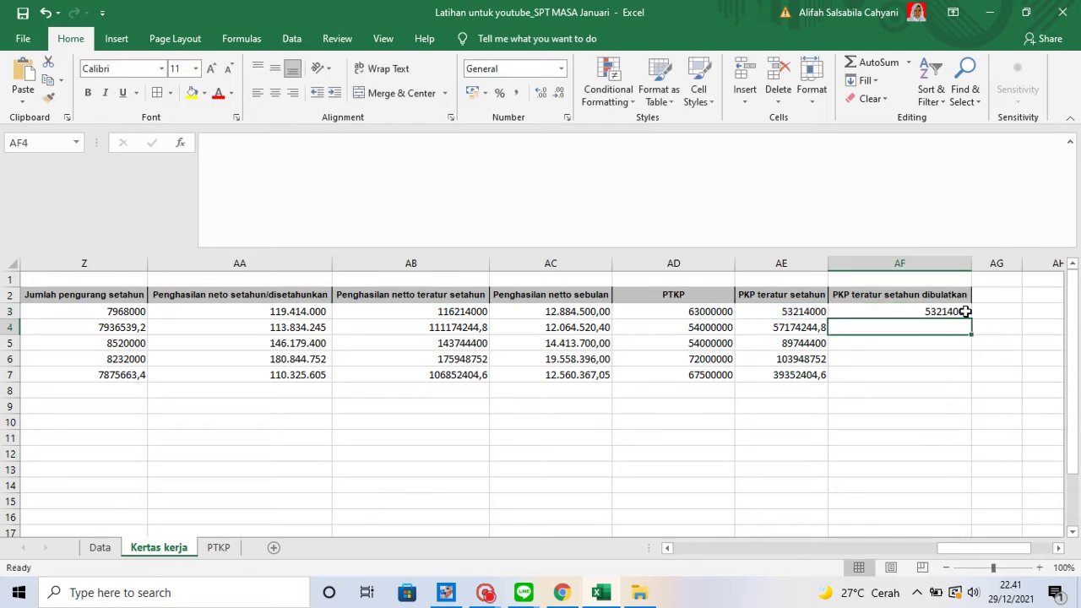
Fill the rounding formula in AF3 down to AF7
left_click(965, 312)
double_click(972, 321)
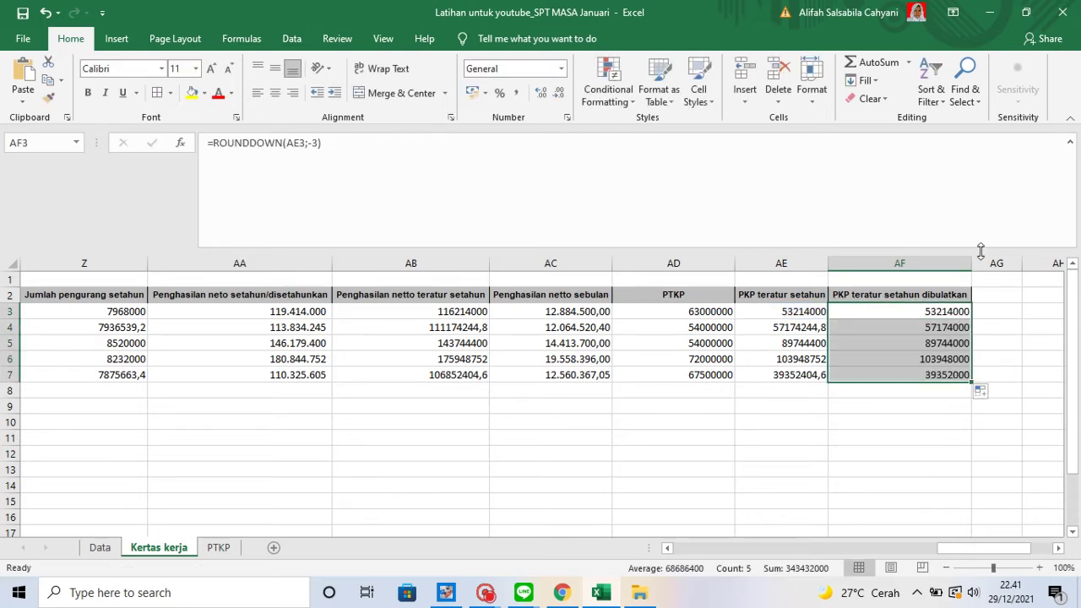
Enter the header "PKP teratur setahun+THR" in AG2 and autofit the width of column AG
left_click(1010, 293)
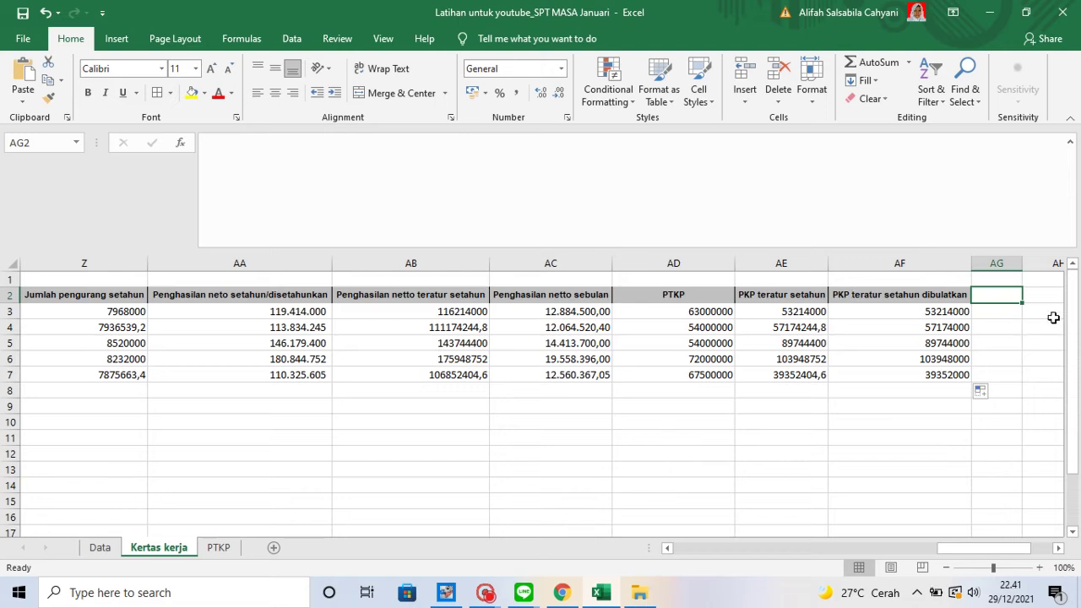
double_click(1005, 298)
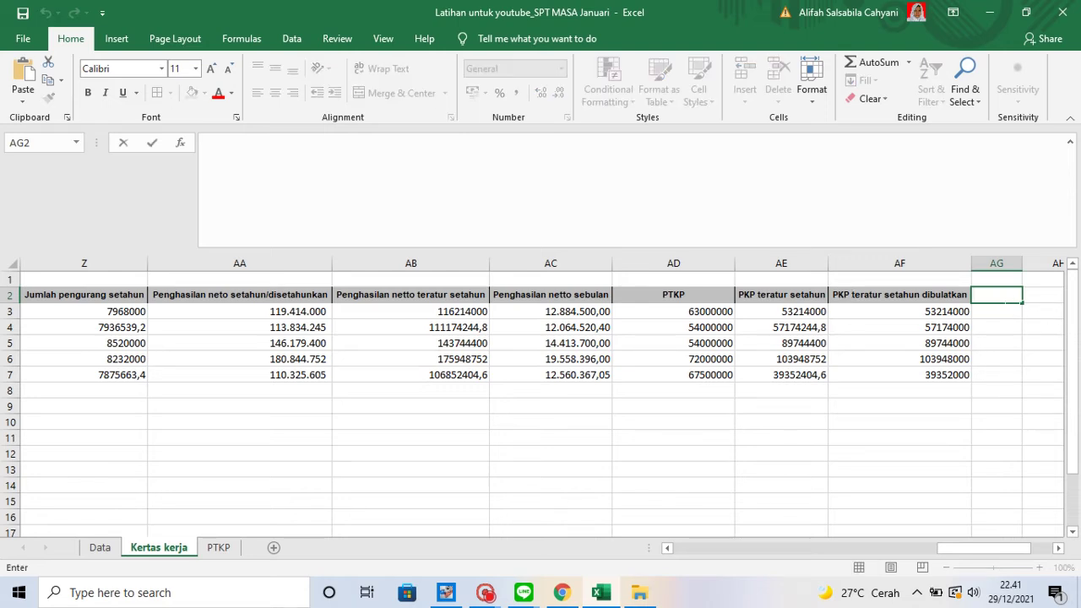
type("PKP")
type("tera")
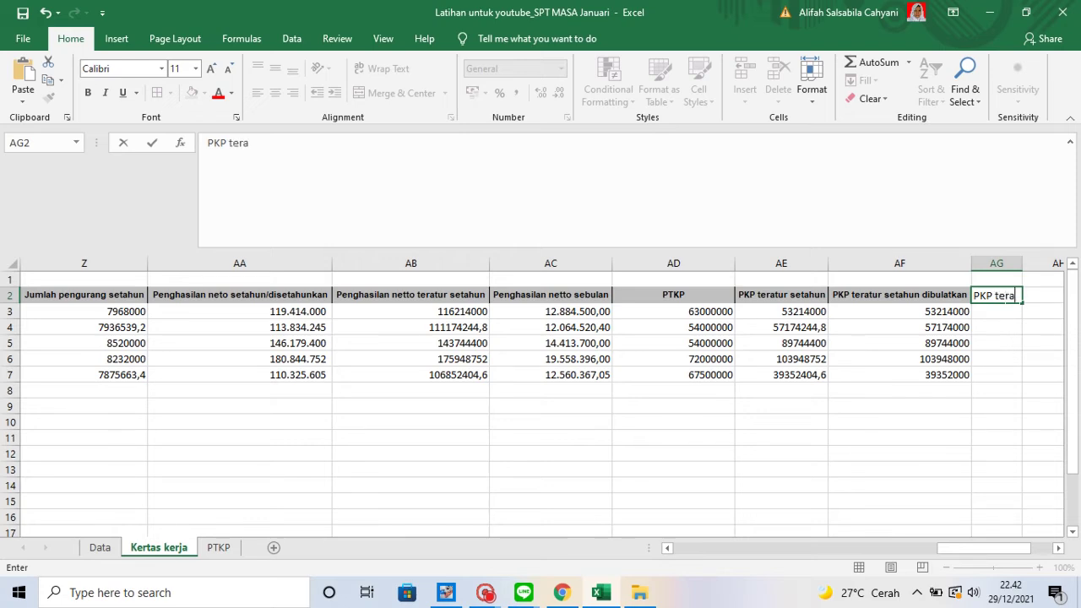
type("tur setahun")
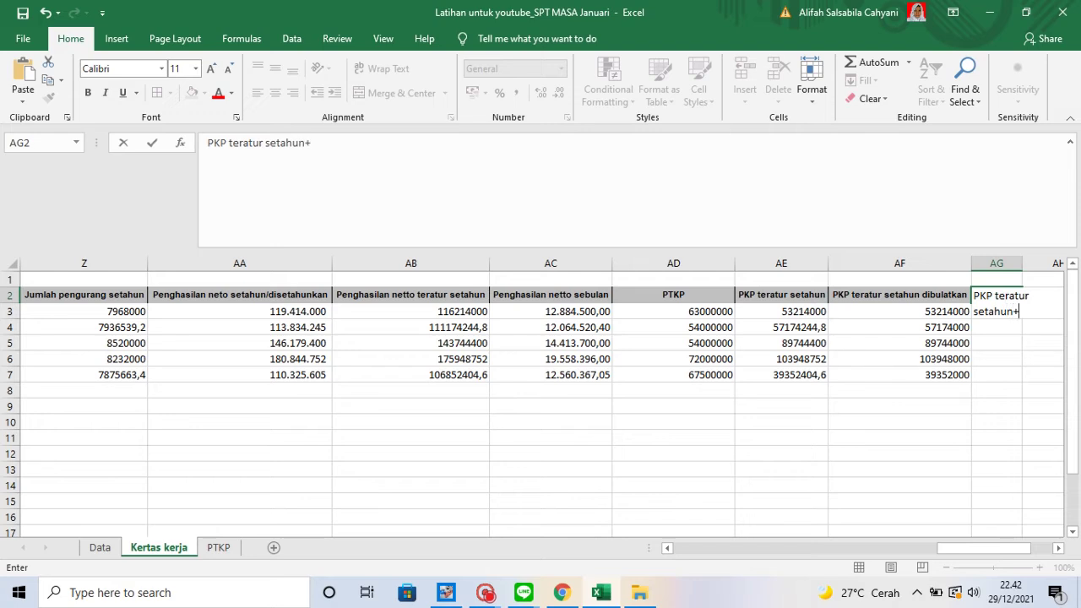
type("+THR")
key("F2")
key("Left")
key("Left")
key("Left")
key("Left")
left_click(1011, 342)
left_click(1005, 295)
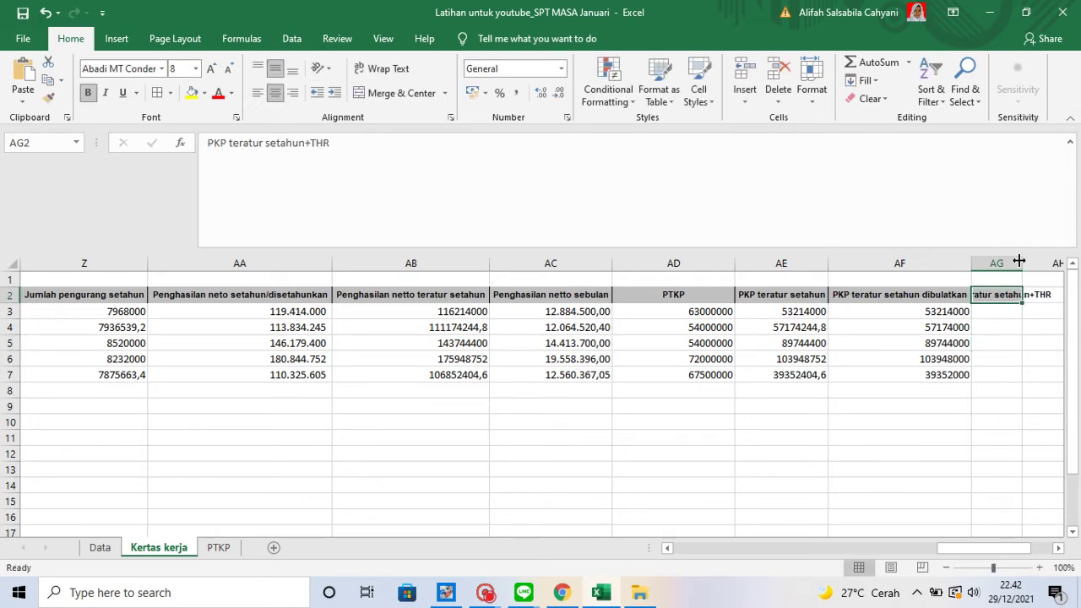
double_click(1026, 267)
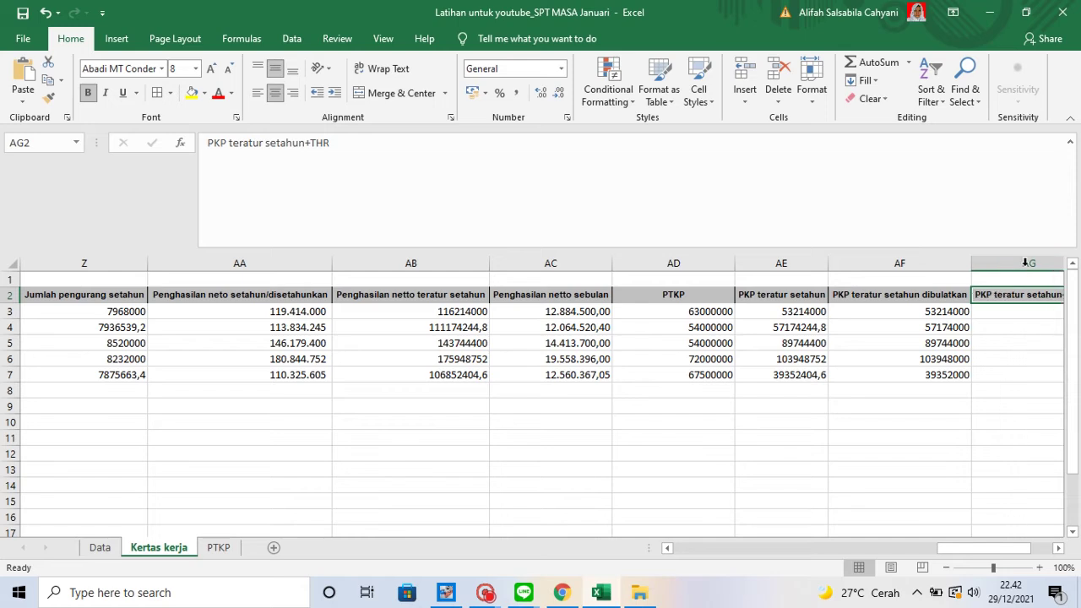
Calculate the annual taxable income including THR in AG3 with =AA3-AD3 and fill the formula down to AG7
left_click(1018, 312)
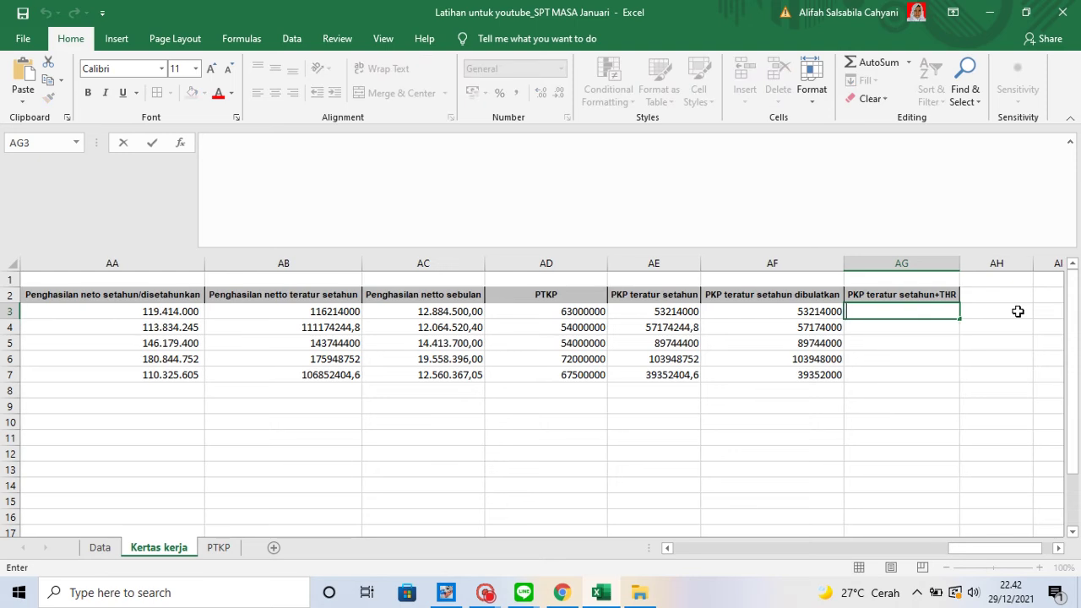
type("=")
left_click_drag(982, 554, 974, 555)
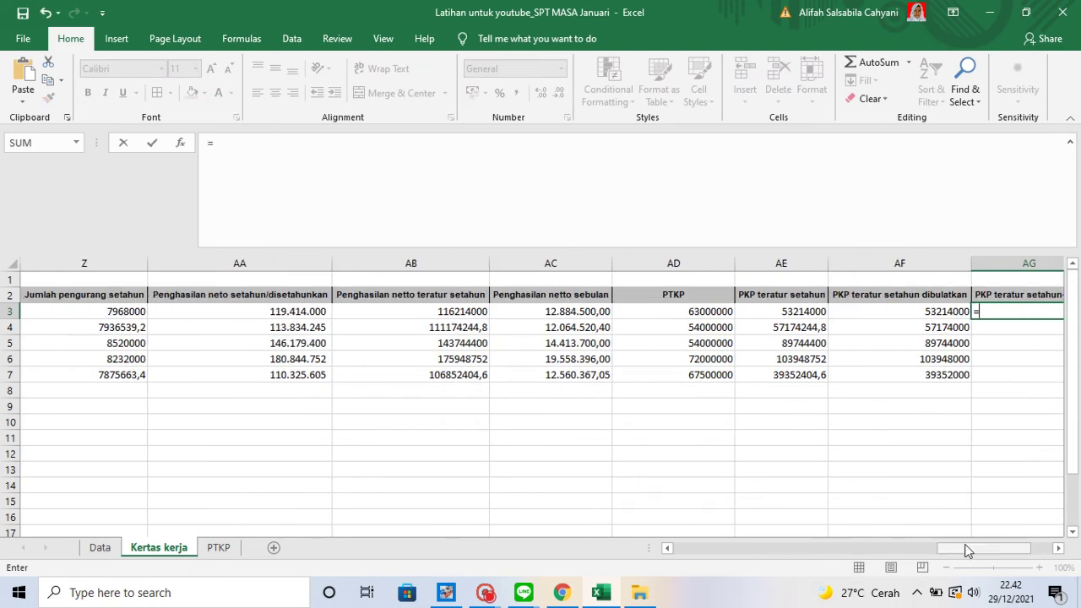
left_click(309, 312)
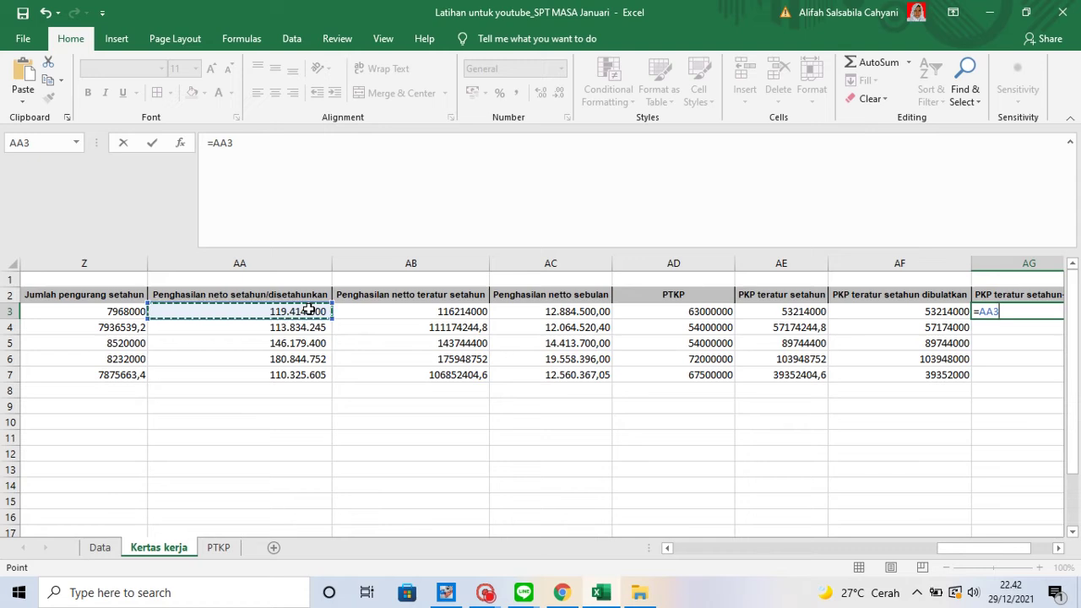
type("-")
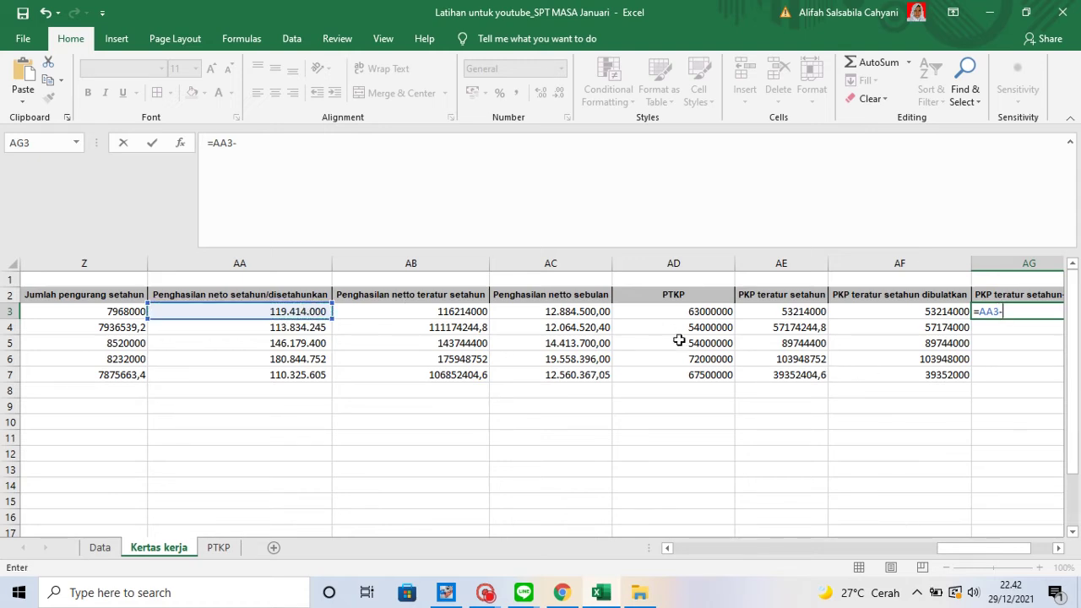
left_click(680, 312)
key("Return")
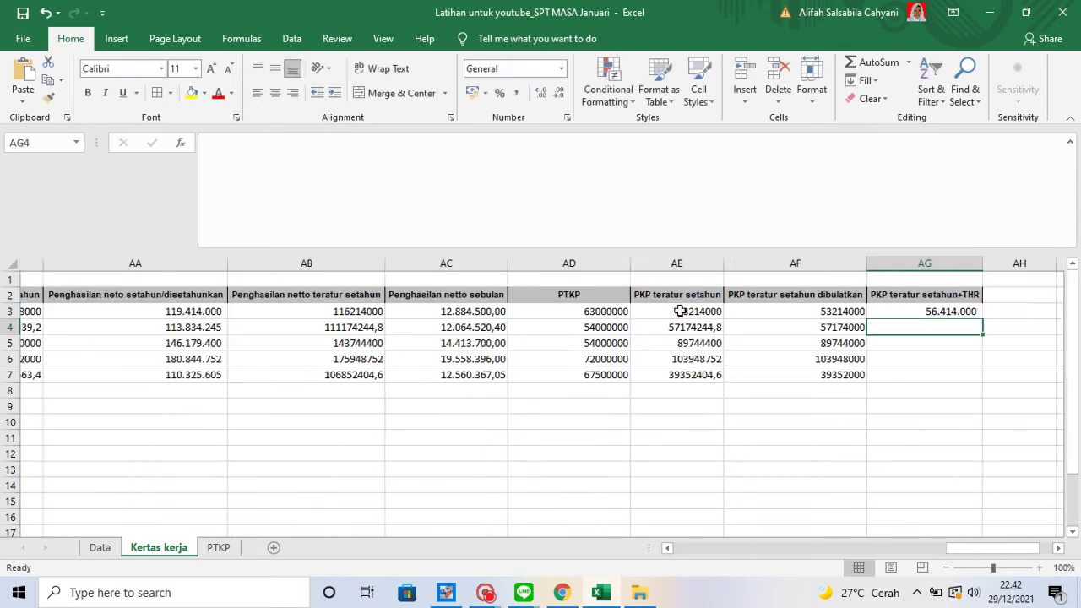
left_click(922, 312)
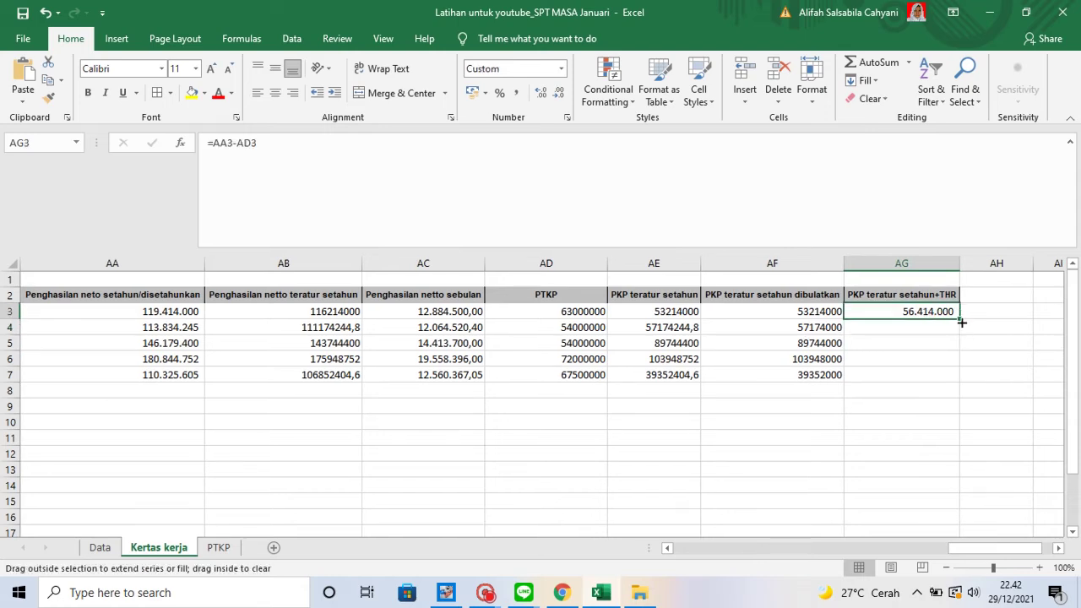
double_click(961, 320)
left_click(994, 303)
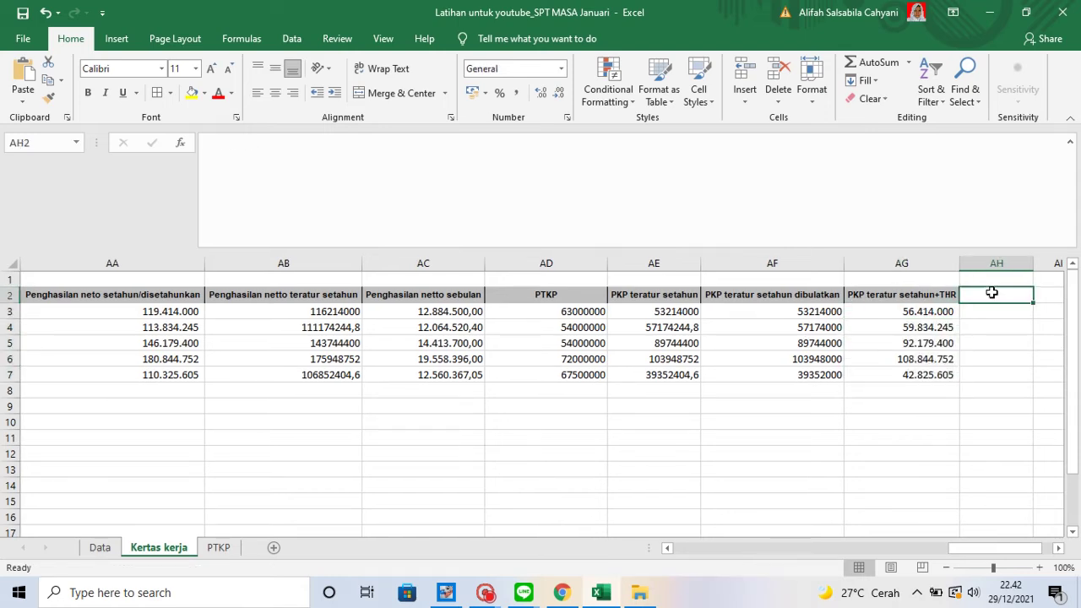
type("PKP")
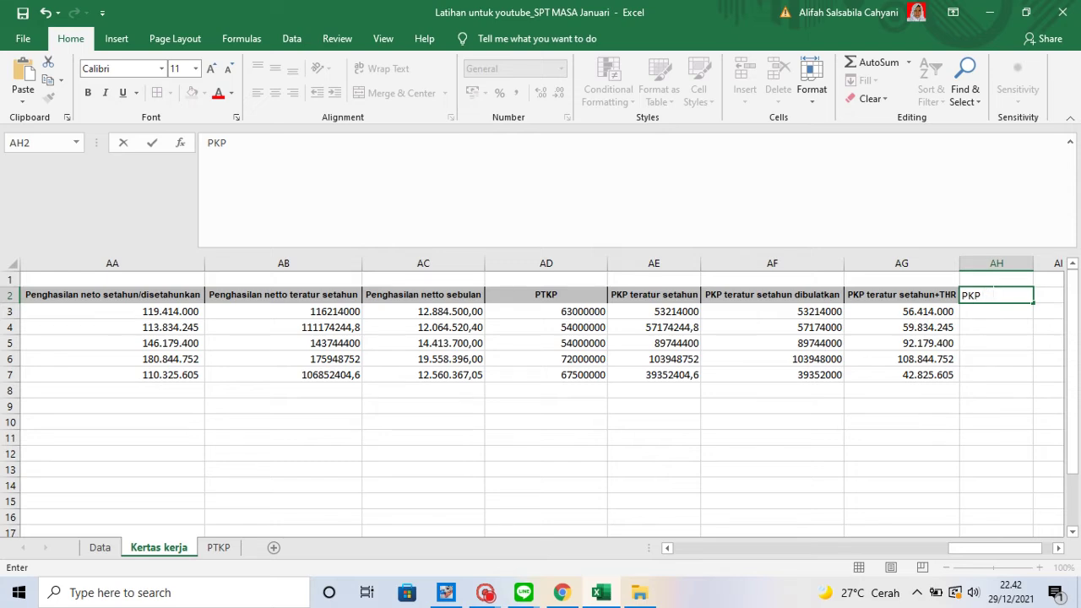
key("BackSpace")
key("BackSpace")
key("BackSpace")
type("=")
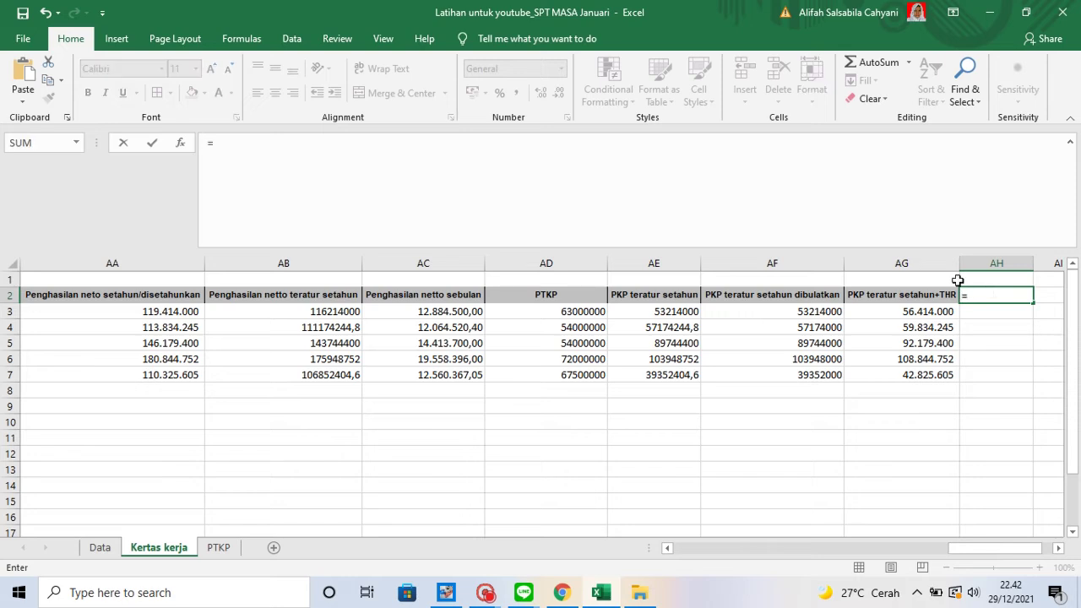
left_click(930, 295)
key("Return")
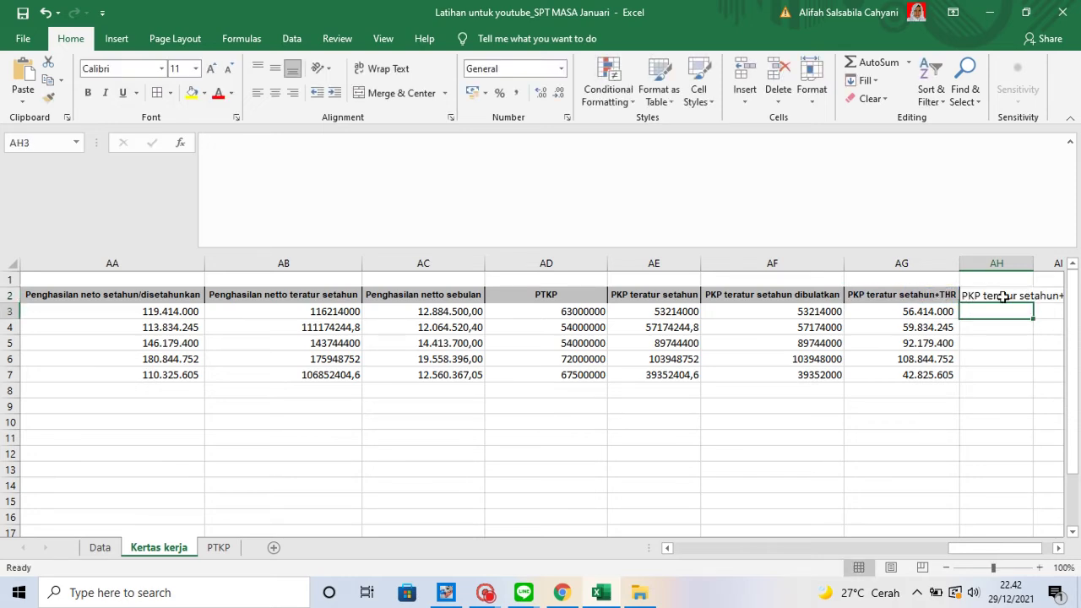
left_click(1023, 296)
double_click(1033, 263)
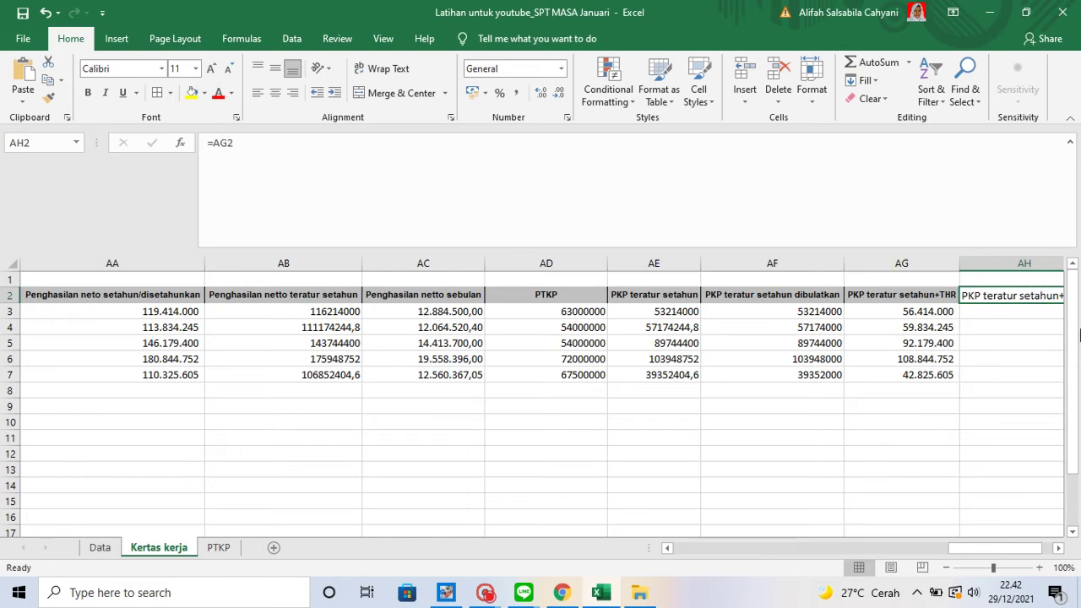
double_click(980, 293)
key("BackSpace")
key("BackSpace")
key("BackSpace")
type("a")
key("BackSpace")
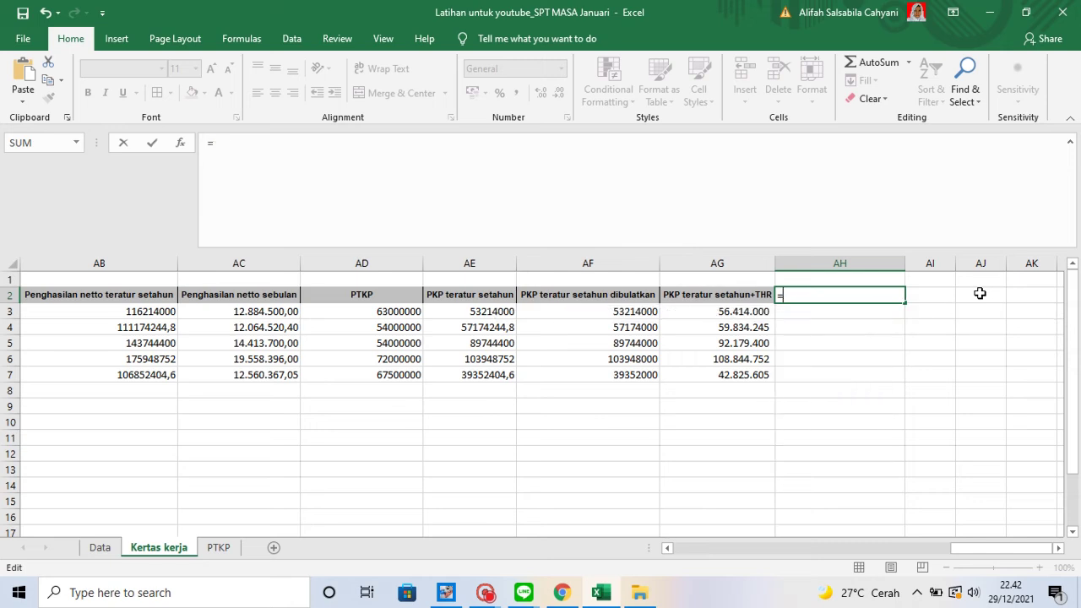
left_click(980, 293)
type("PK")
key("BackSpace")
key("BackSpace")
key("BackSpace")
key("BackSpace")
key("BackSpace")
key("BackSpace")
type("p")
key("BackSpace")
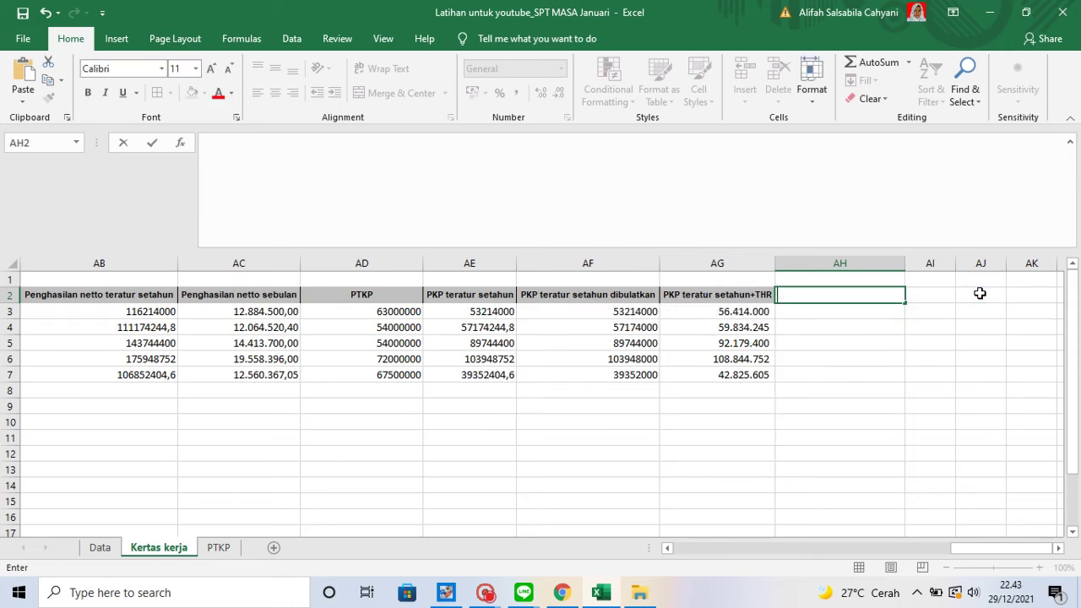
Enter the header "PKP teratur+THR setahun dibulatkan" in AH2 and autofit the width of column AH
type("PKP teratur")
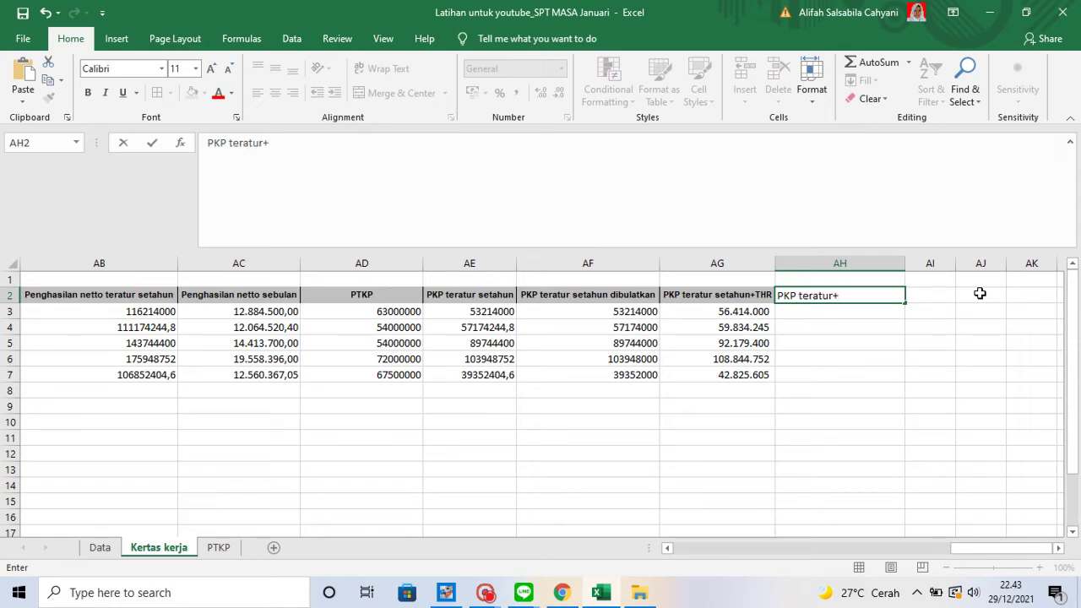
type("+THR setahun dibu")
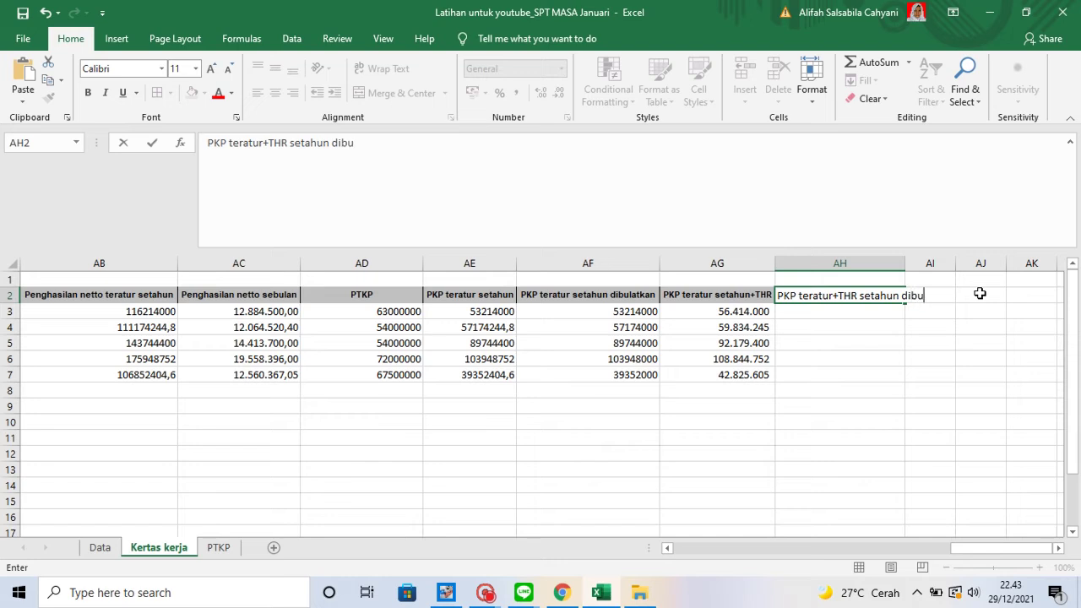
type("latkan")
key("Return")
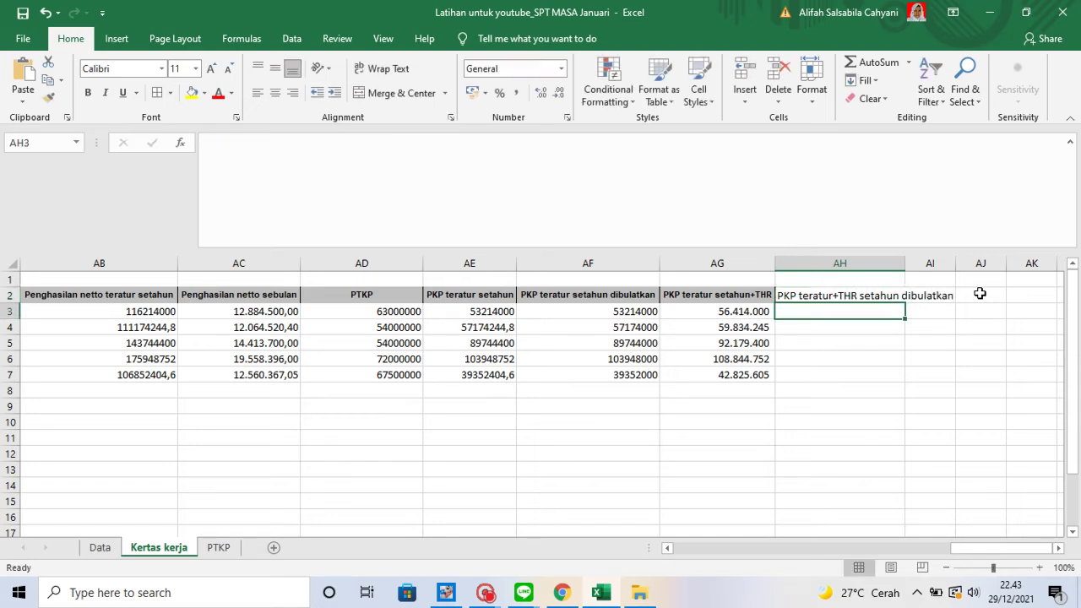
left_click(884, 298)
double_click(898, 273)
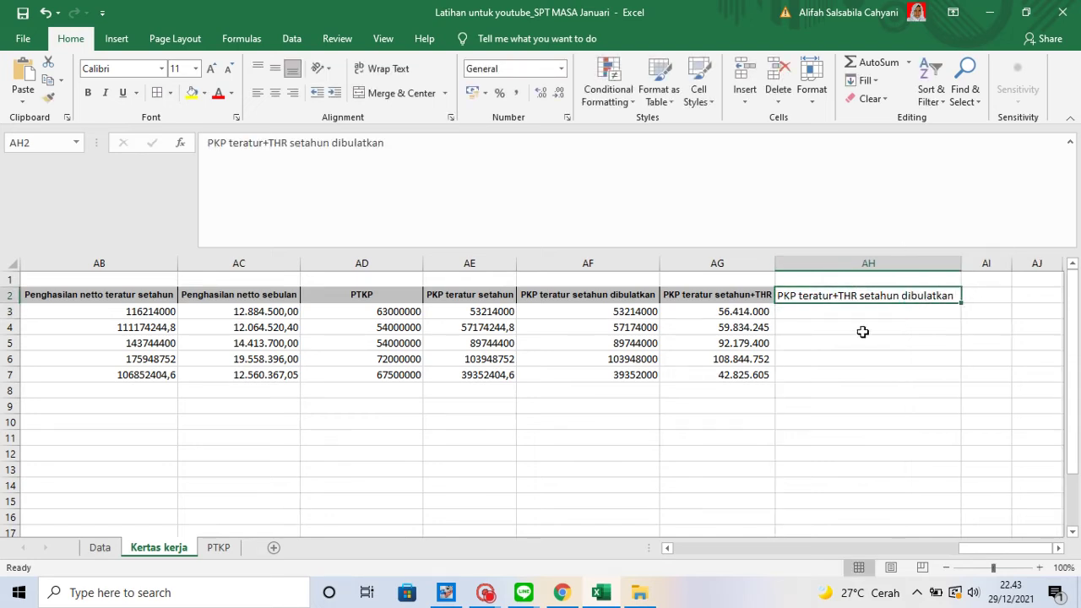
Round the AG3 value to thousands in AH3 with =ROUND(AG3;-3) and fill the formula down to AH7
left_click(869, 313)
type("=rou")
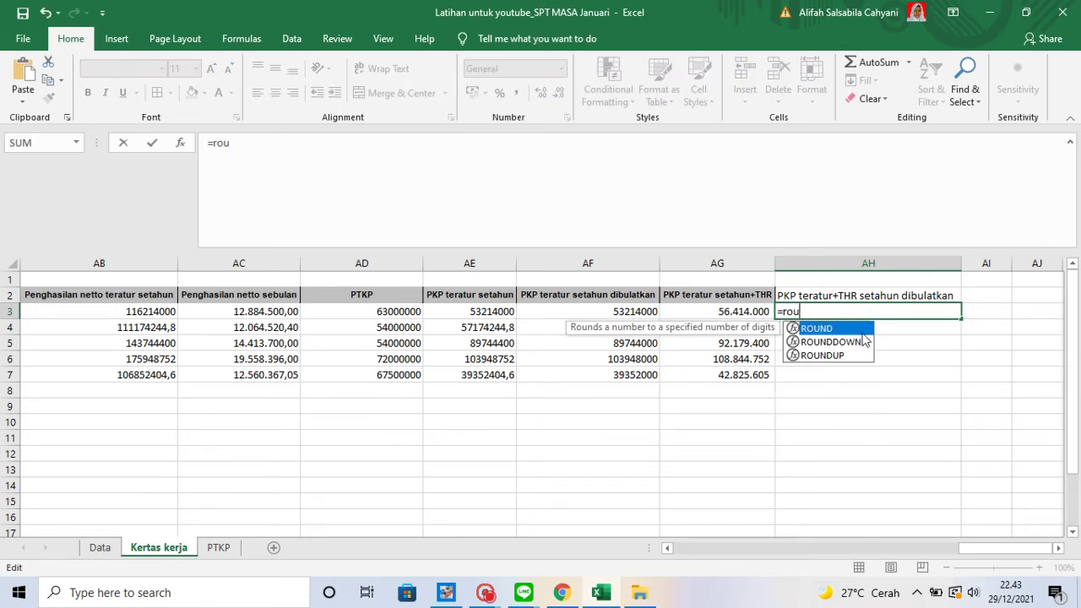
double_click(847, 331)
left_click(745, 318)
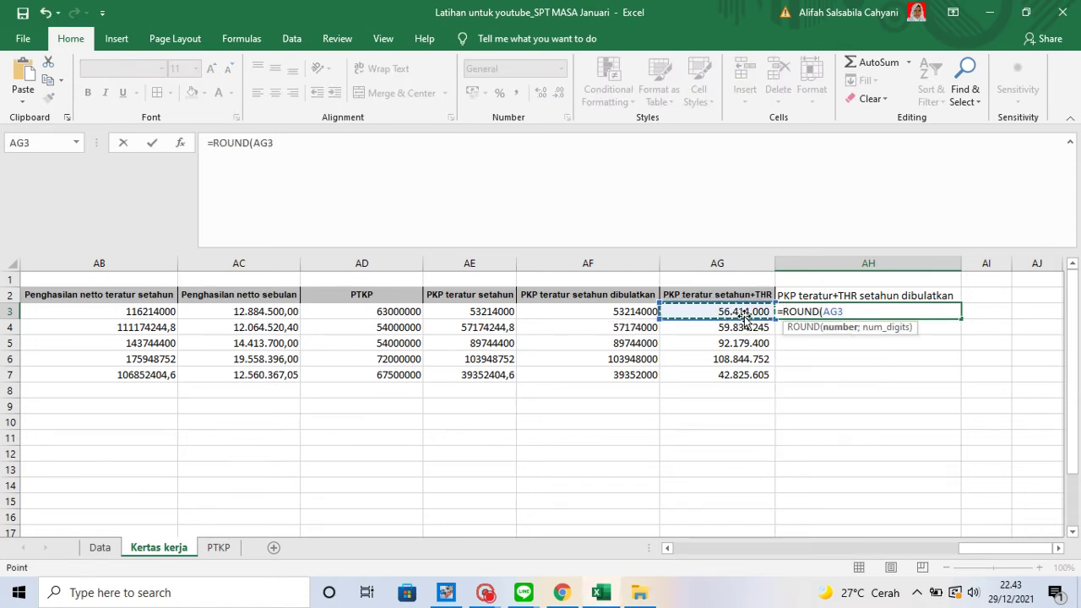
type(";-3)")
key("Return")
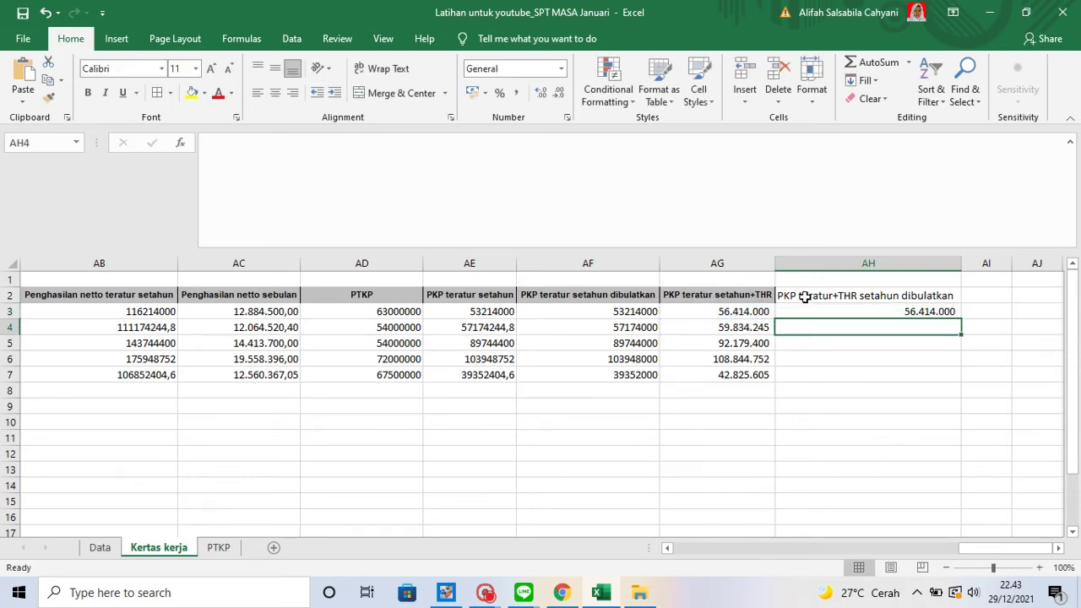
left_click(876, 312)
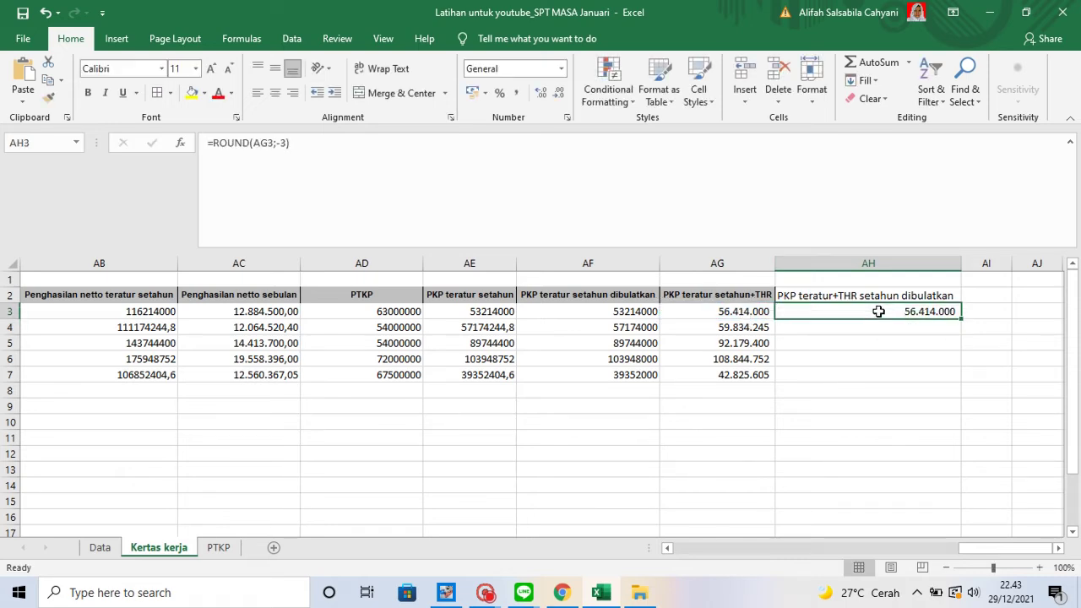
double_click(961, 315)
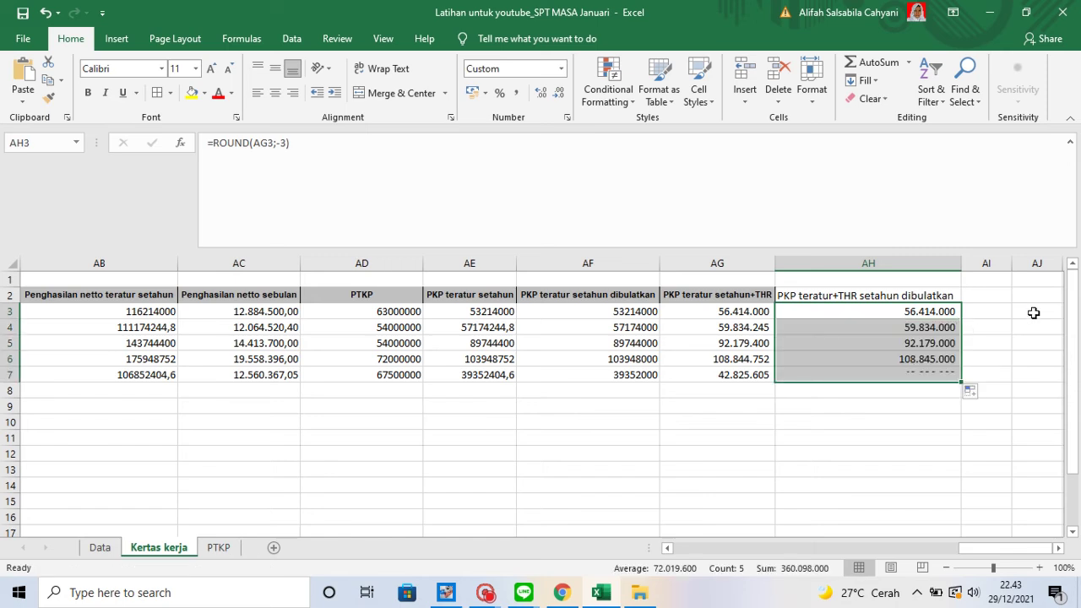
Enter the header "PPh teratur setahun" in AI2 and autofit the width of column AI
left_click(992, 297)
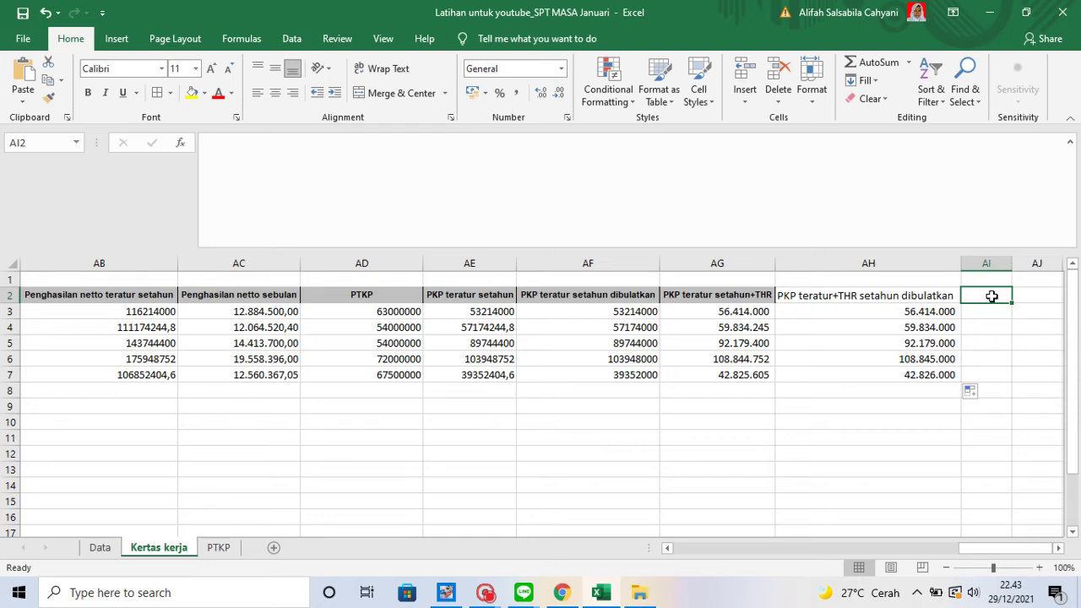
type("PPh")
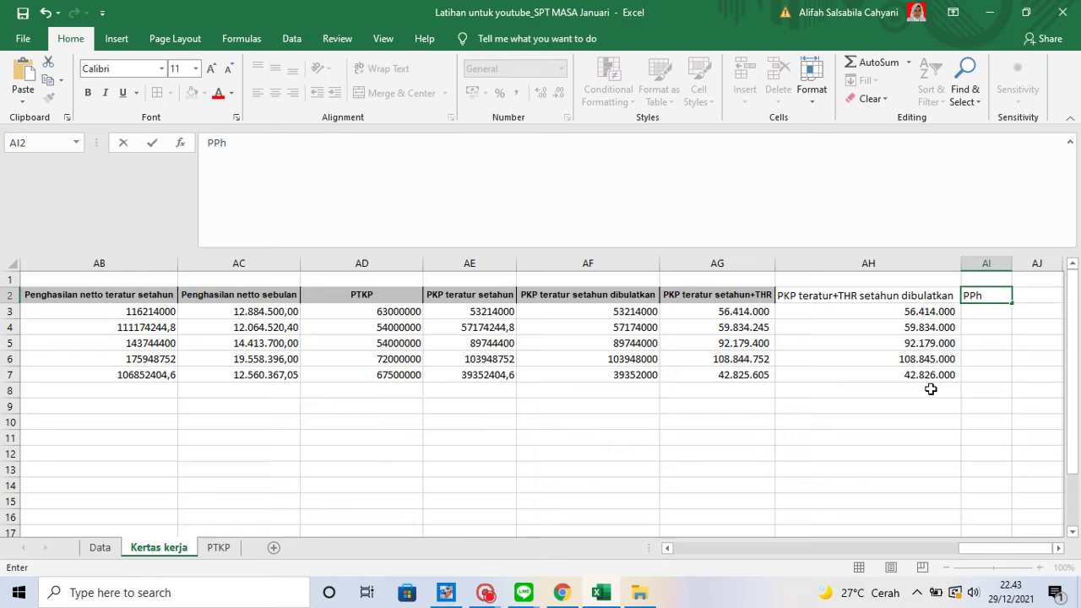
type("teratur setah")
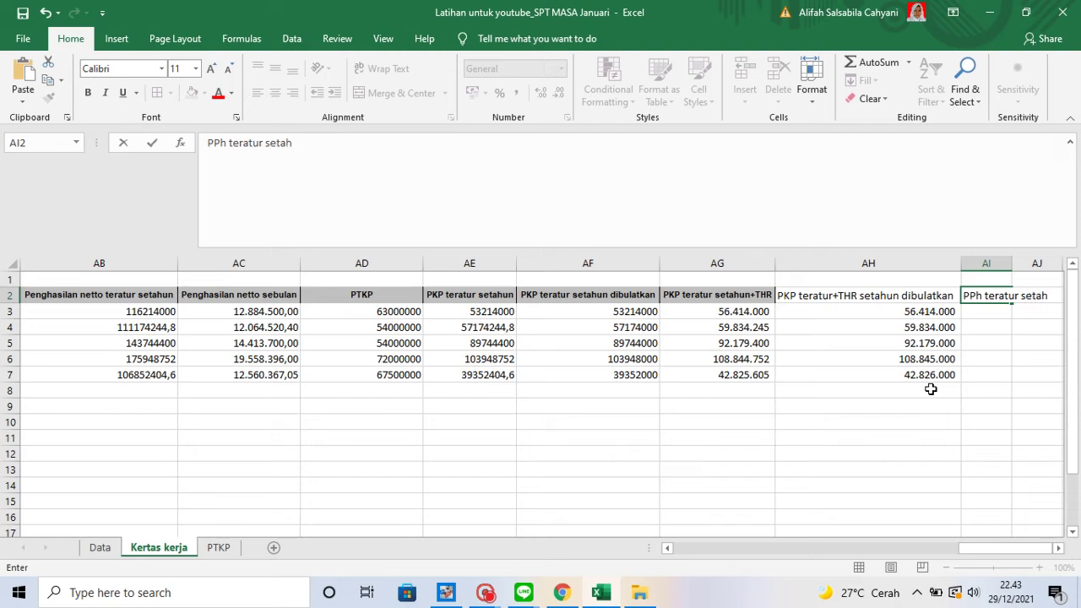
type("un")
left_click(997, 327)
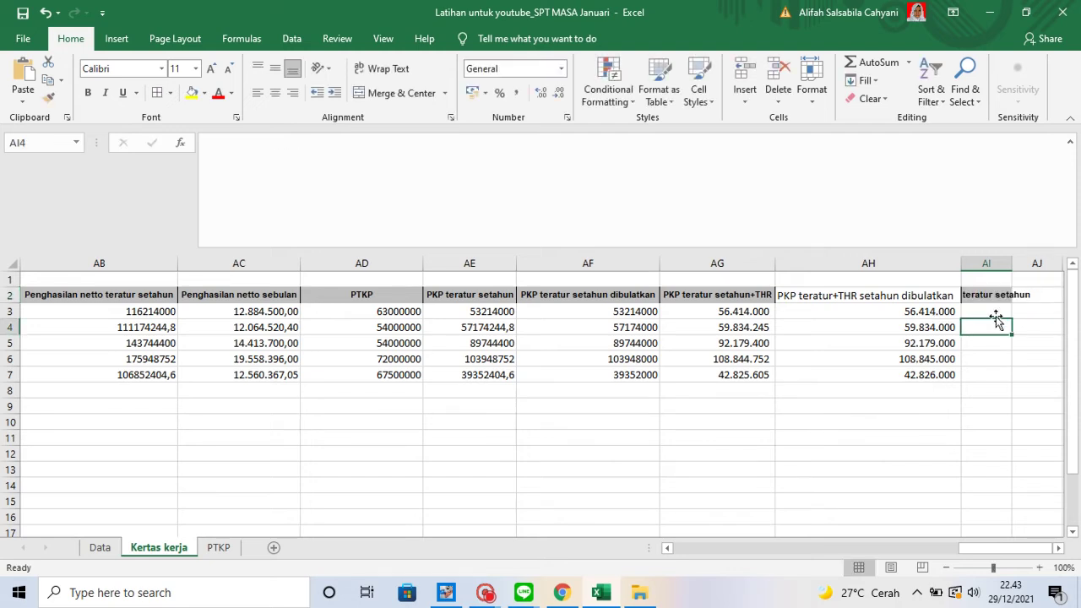
left_click(993, 298)
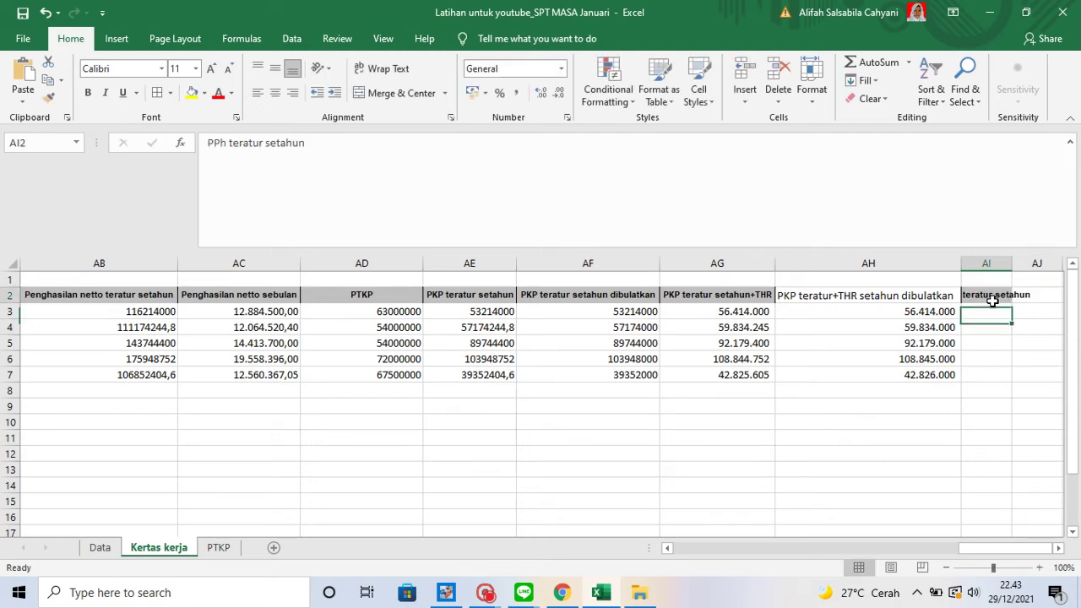
double_click(1015, 264)
left_click(1023, 313)
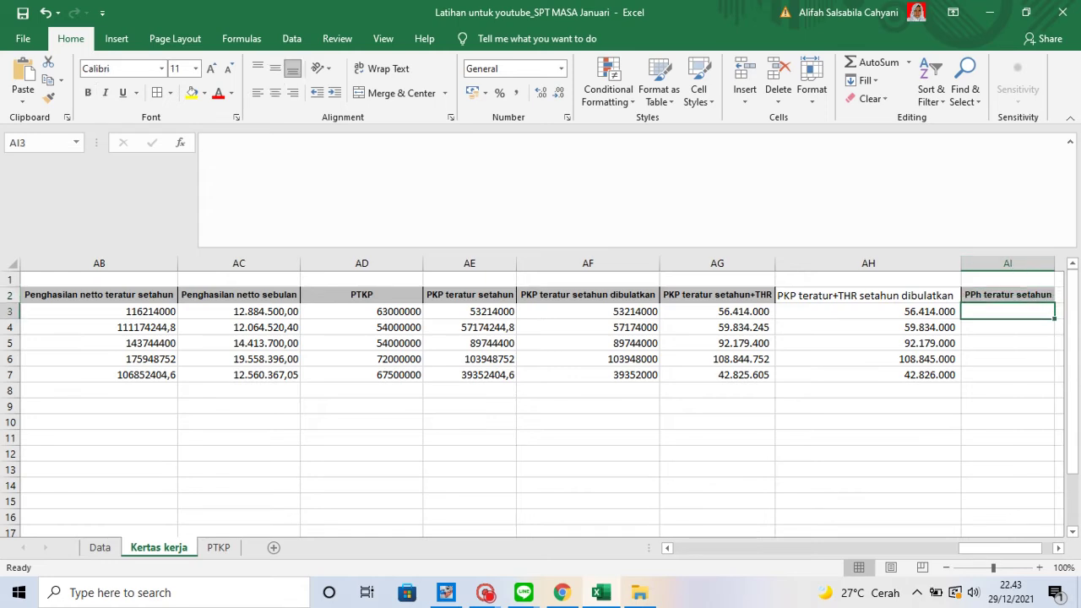
Copy the full text of the nested IF tax formula stored in cell C19, leaving that cell unchanged
scroll(513, 430, "down", 8)
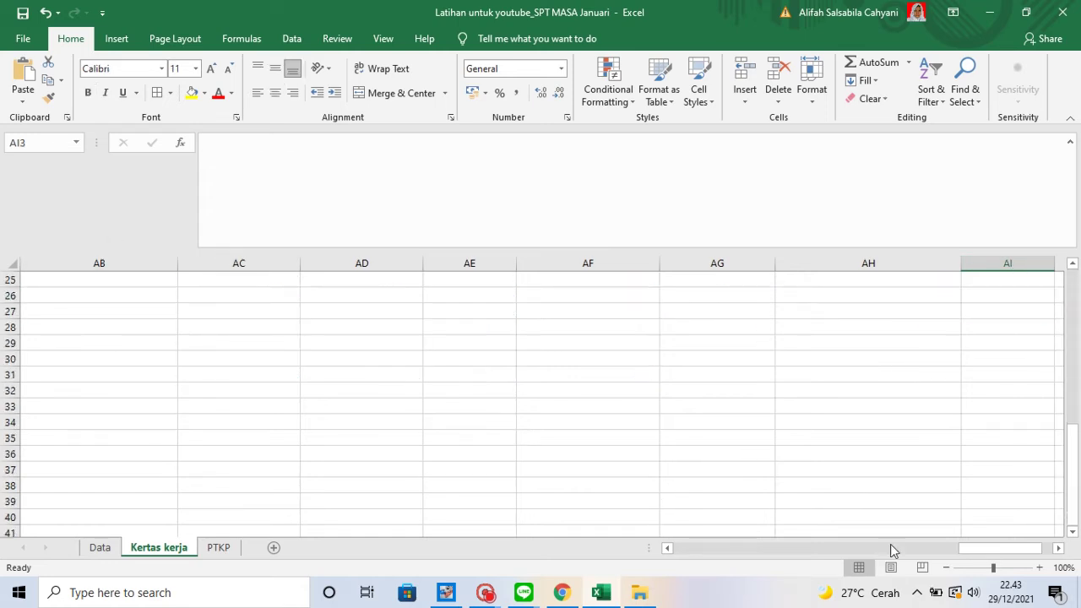
left_click_drag(1005, 549, 637, 550)
scroll(207, 440, "up", 7)
scroll(206, 439, "down", 3)
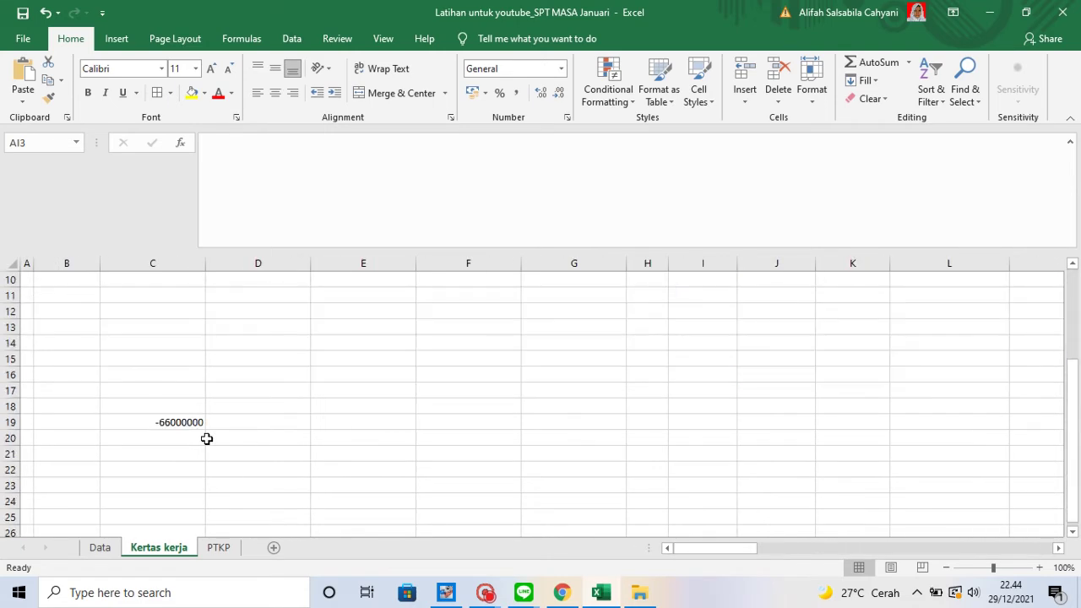
left_click(168, 421)
left_click(209, 144)
key("ctrl+a")
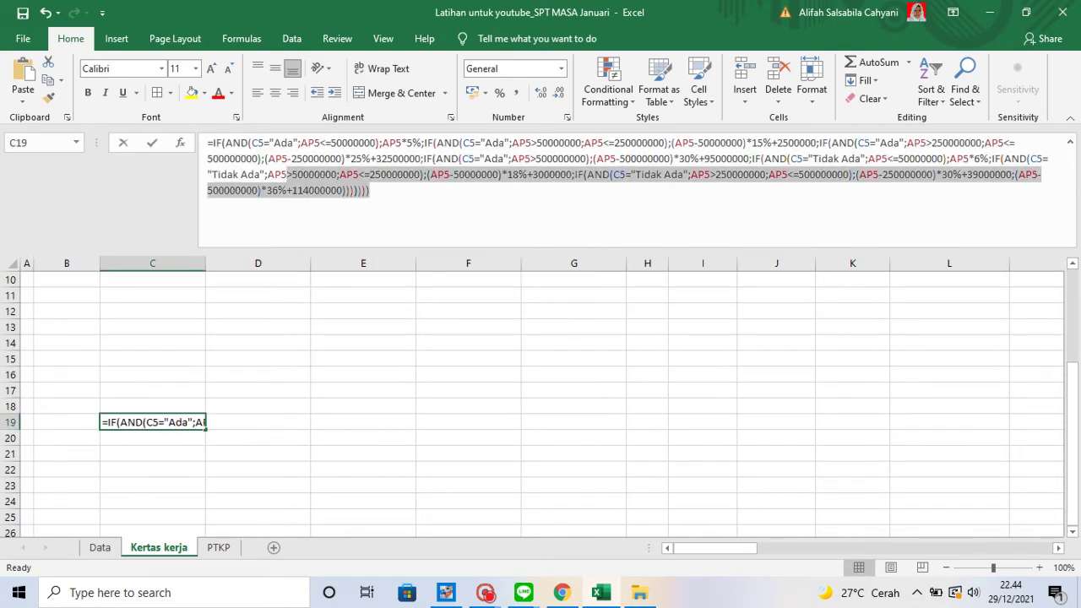
right_click(217, 152)
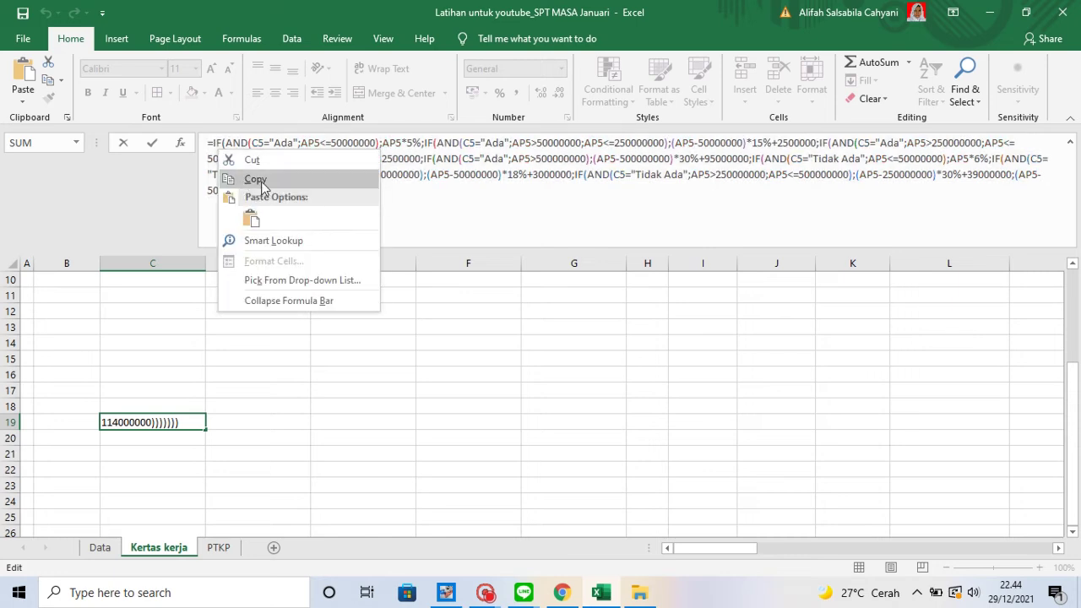
left_click(258, 180)
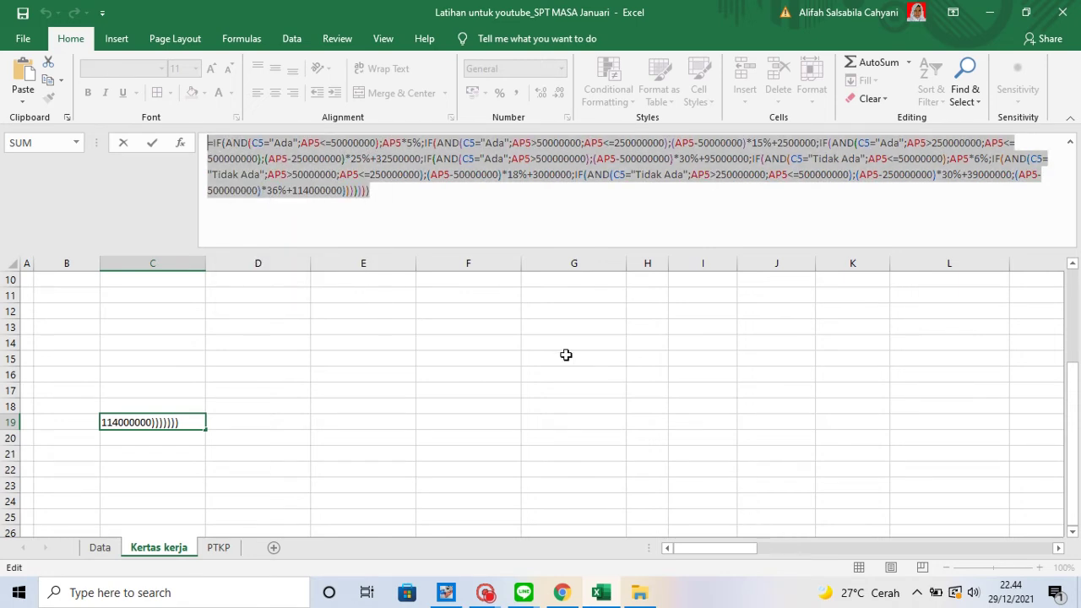
key("Return")
Paste the copied nested IF tax formula into AI3 under "PPh teratur setahun"
scroll(579, 456, "up", 3)
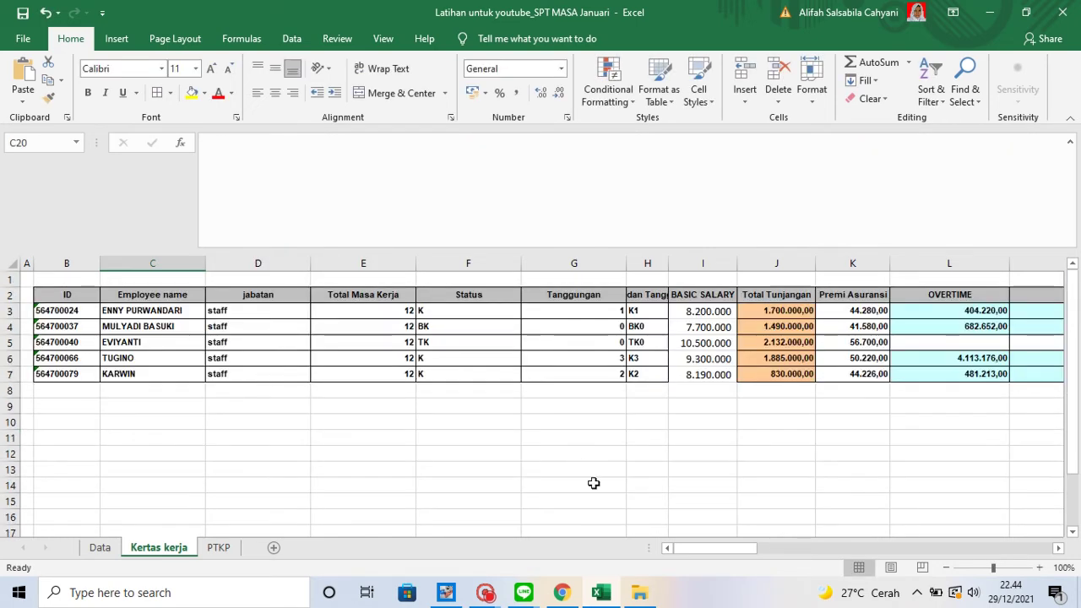
left_click_drag(719, 549, 1023, 521)
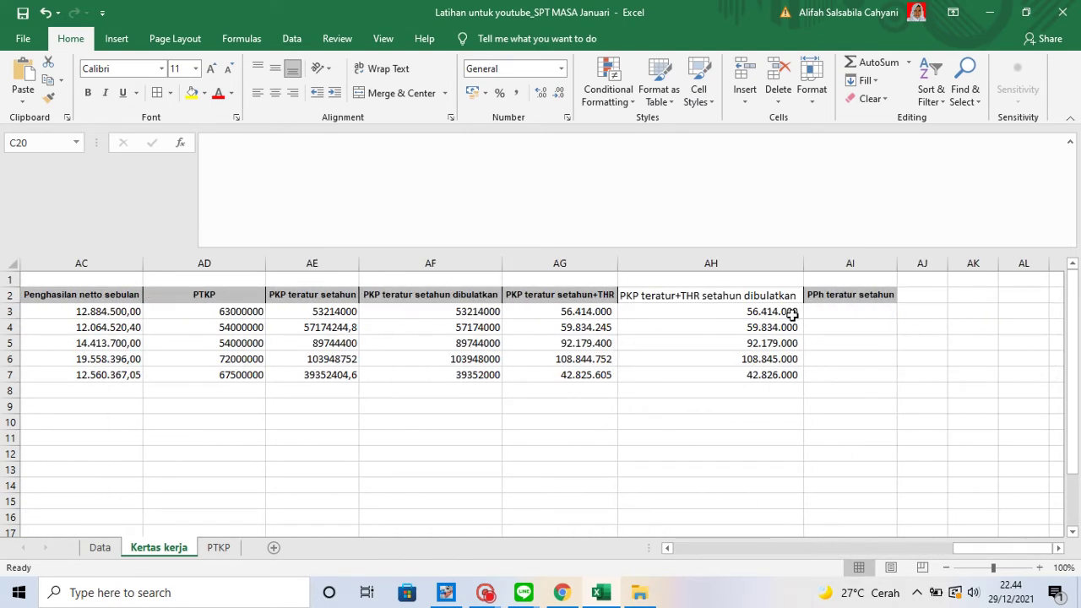
left_click(865, 310)
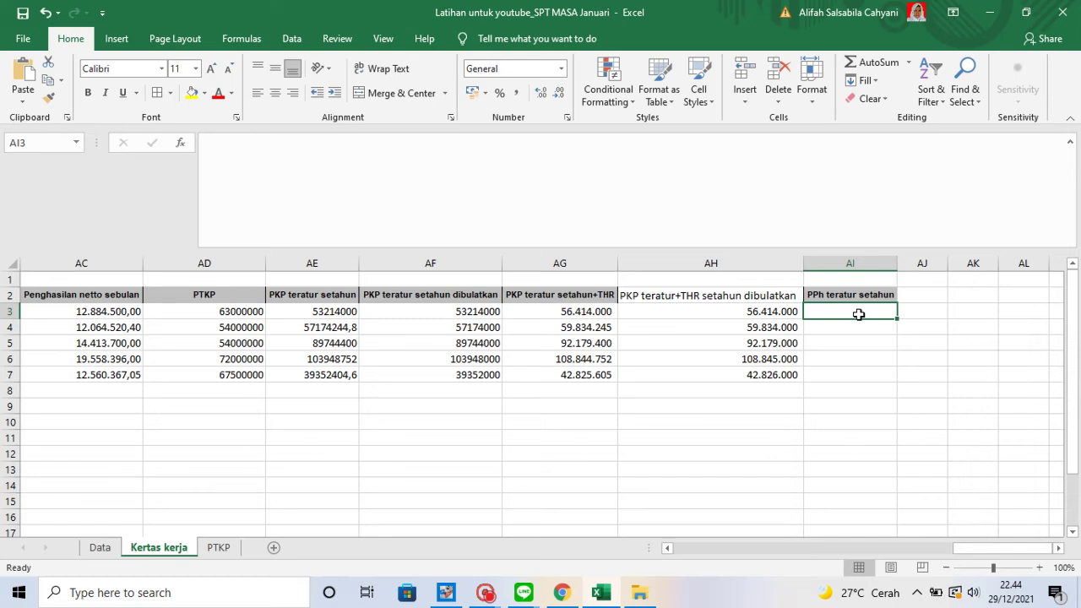
double_click(859, 314)
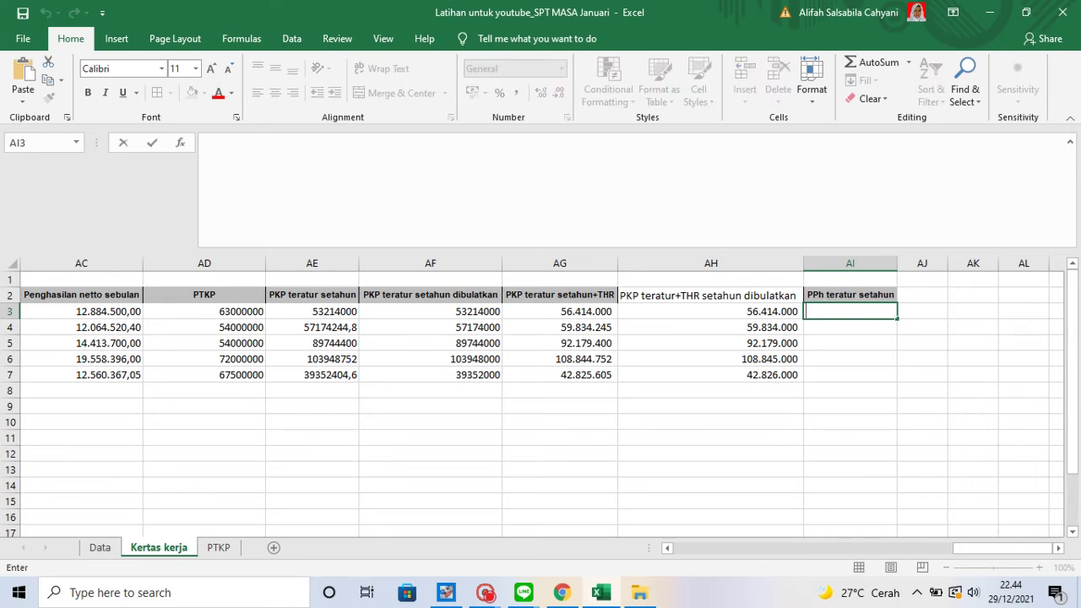
left_click(23, 78)
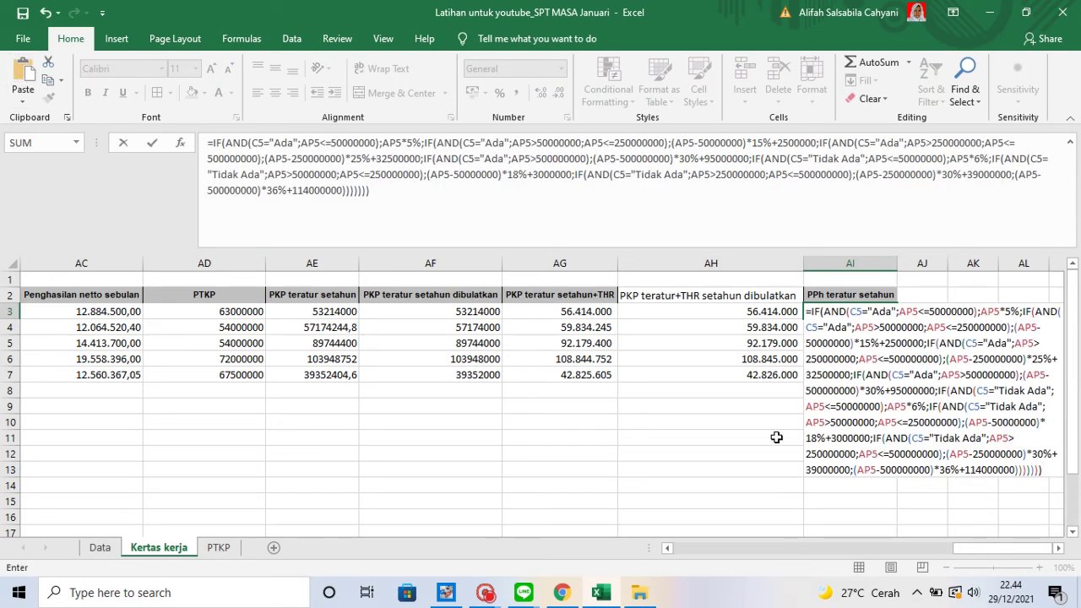
key("Return")
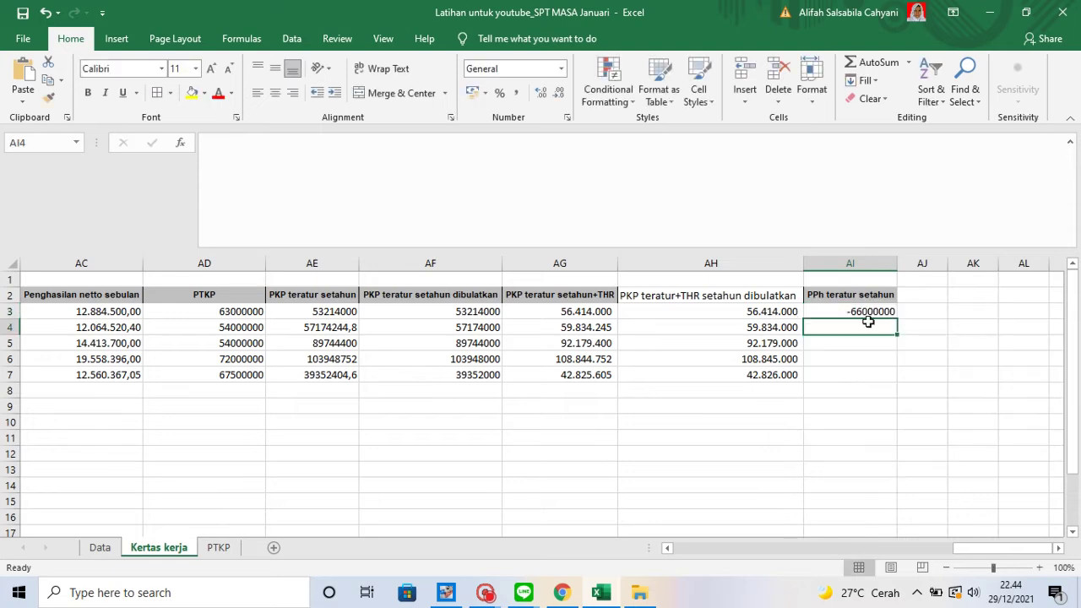
Insert a new column before "jabatan" and enter the header "NPWP" in D2
left_click(863, 312)
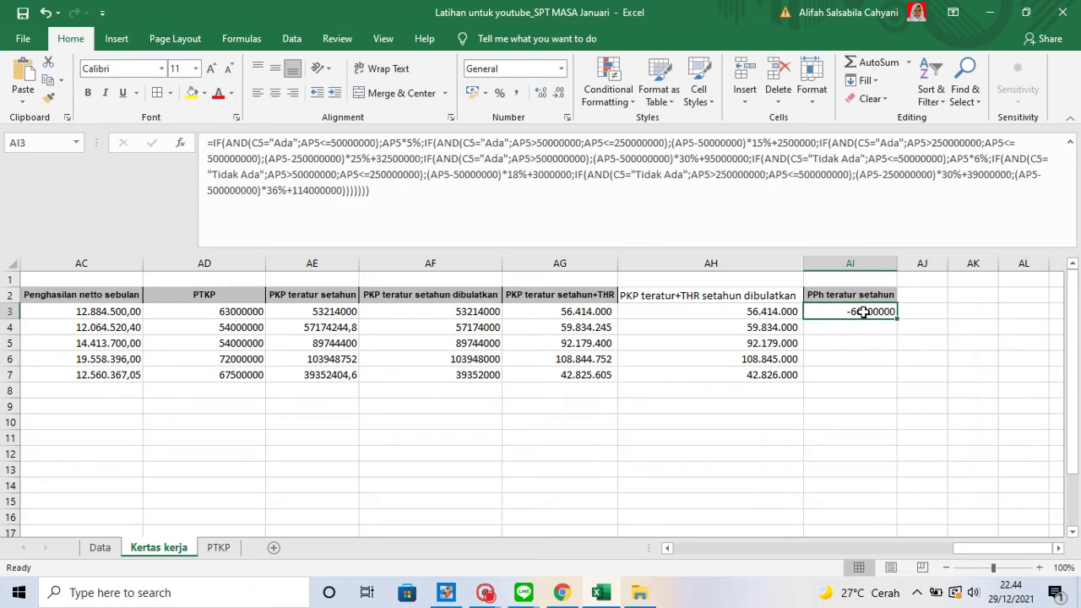
left_click(712, 549)
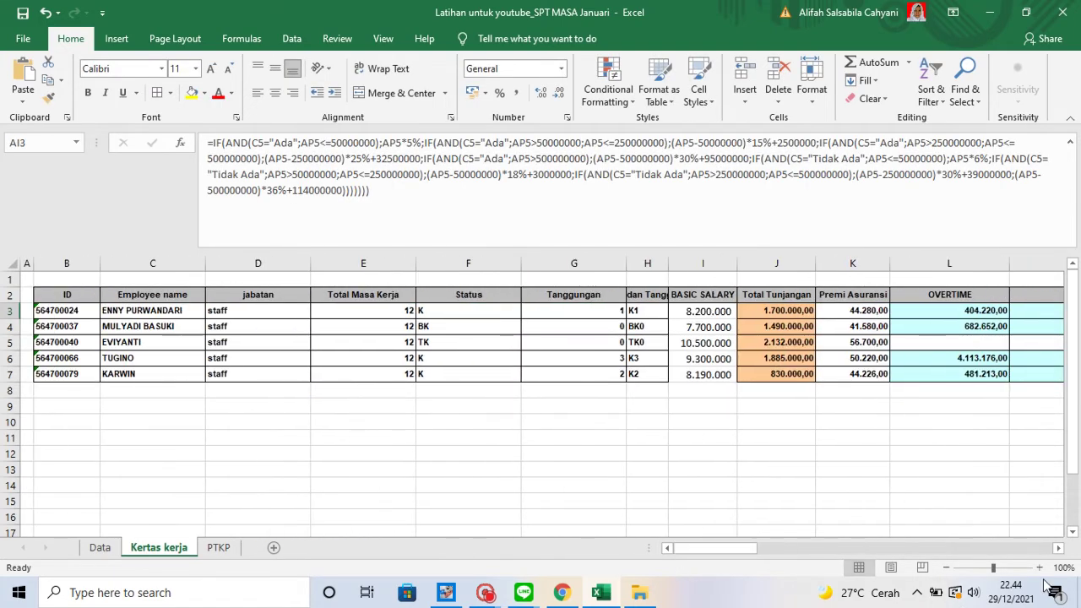
left_click(161, 297)
left_click(226, 263)
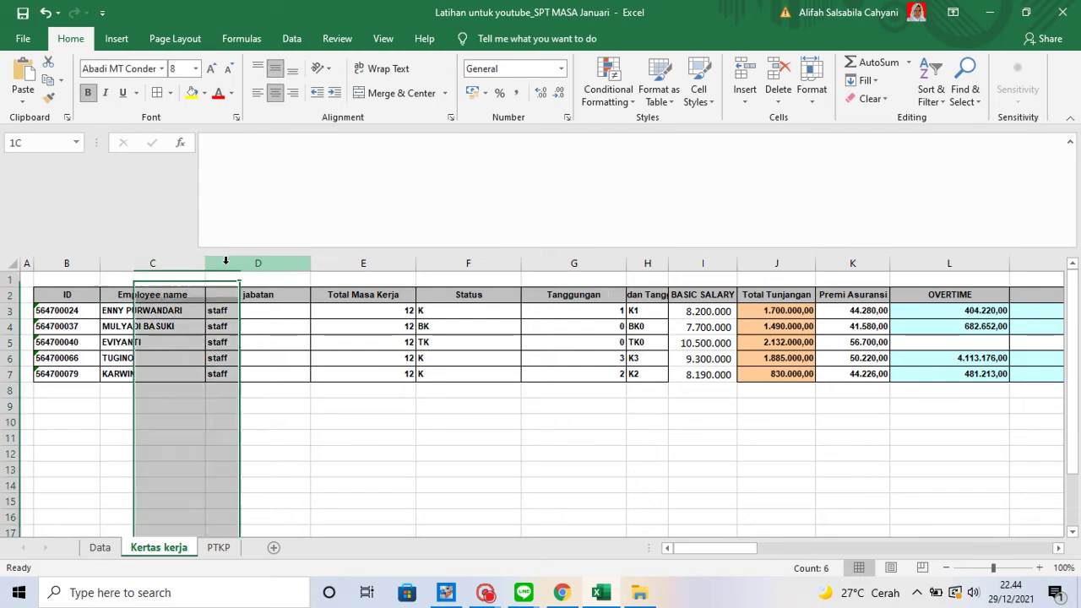
right_click(226, 263)
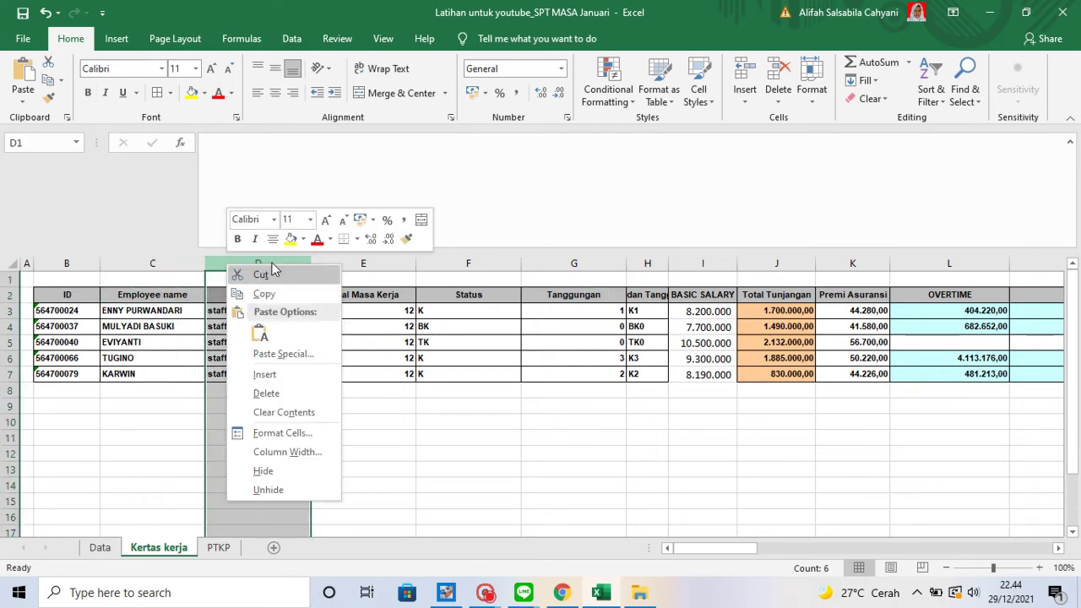
left_click(288, 381)
double_click(232, 297)
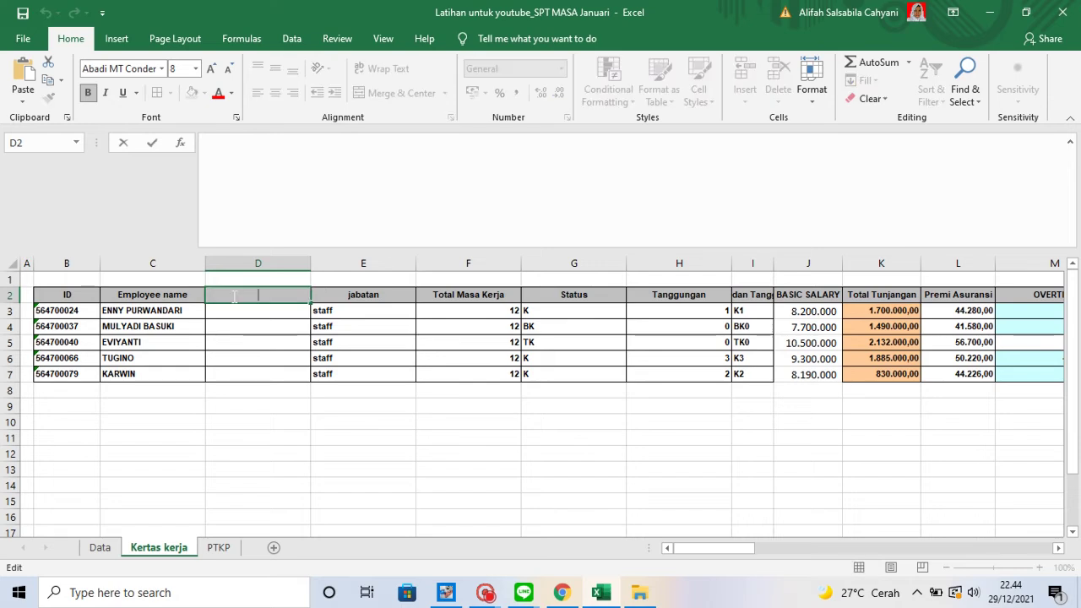
type("NPWP")
left_click_drag(245, 321, 258, 319)
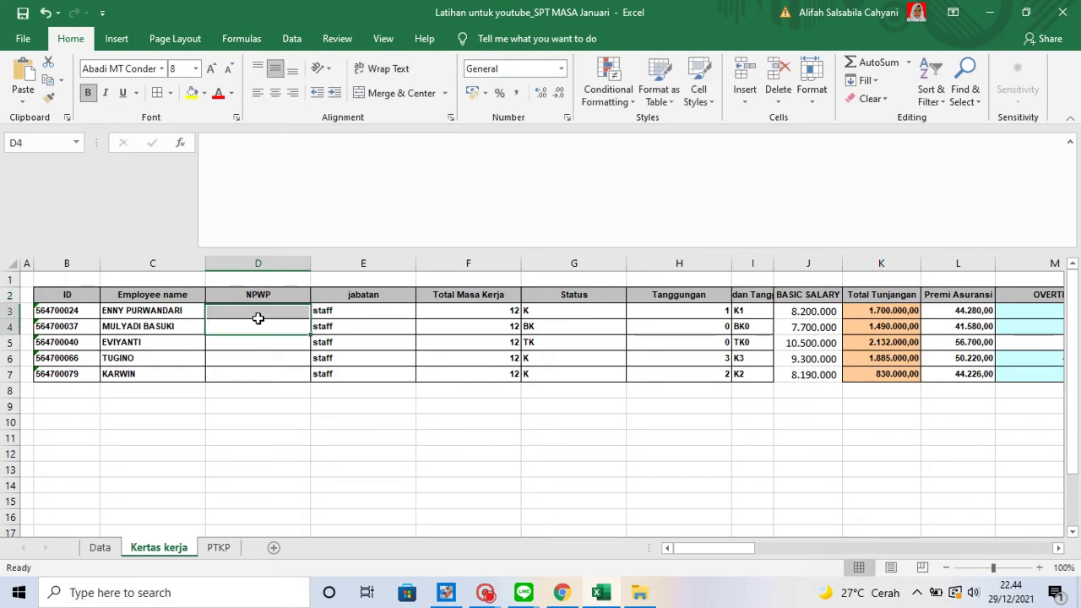
Fill the NPWP column in Kertas kerja D3:D7 with Ada, Ada, Tidak Ada, Ada and Tidak Ada
left_click(106, 549)
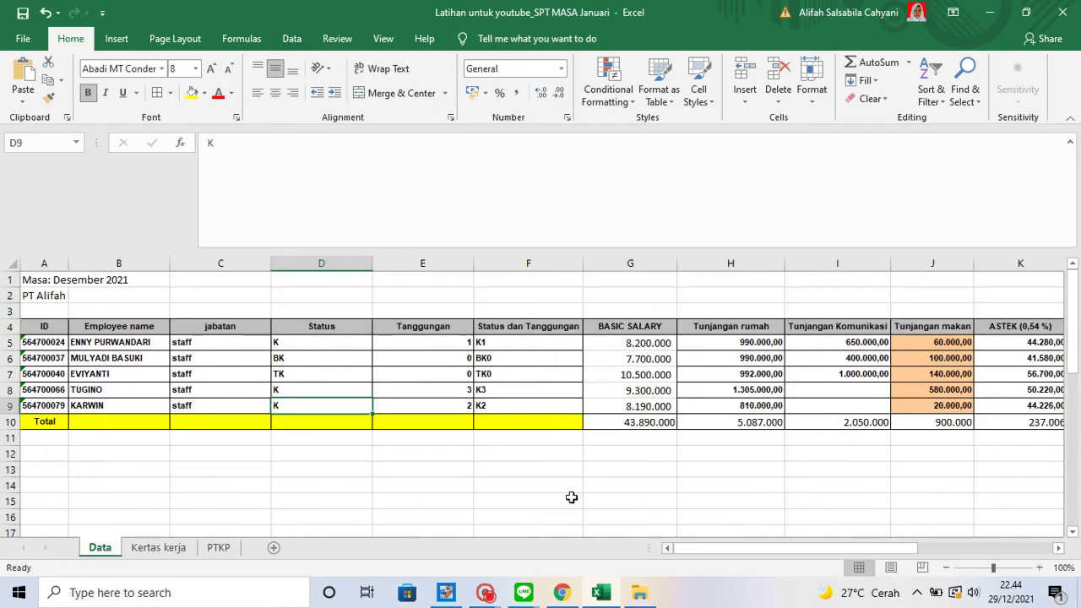
left_click(159, 550)
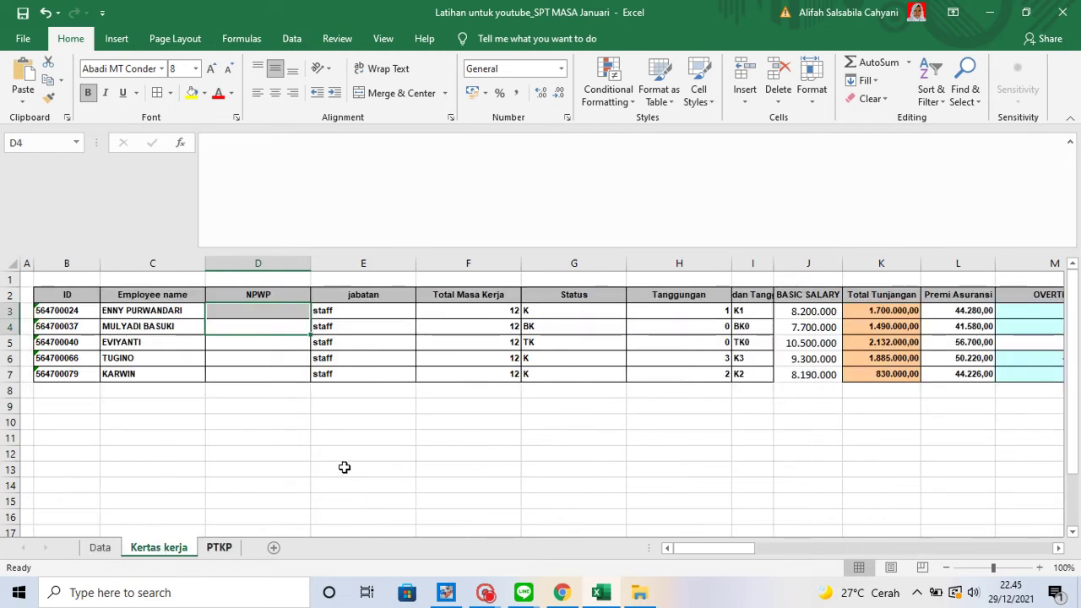
left_click(272, 309)
type("A")
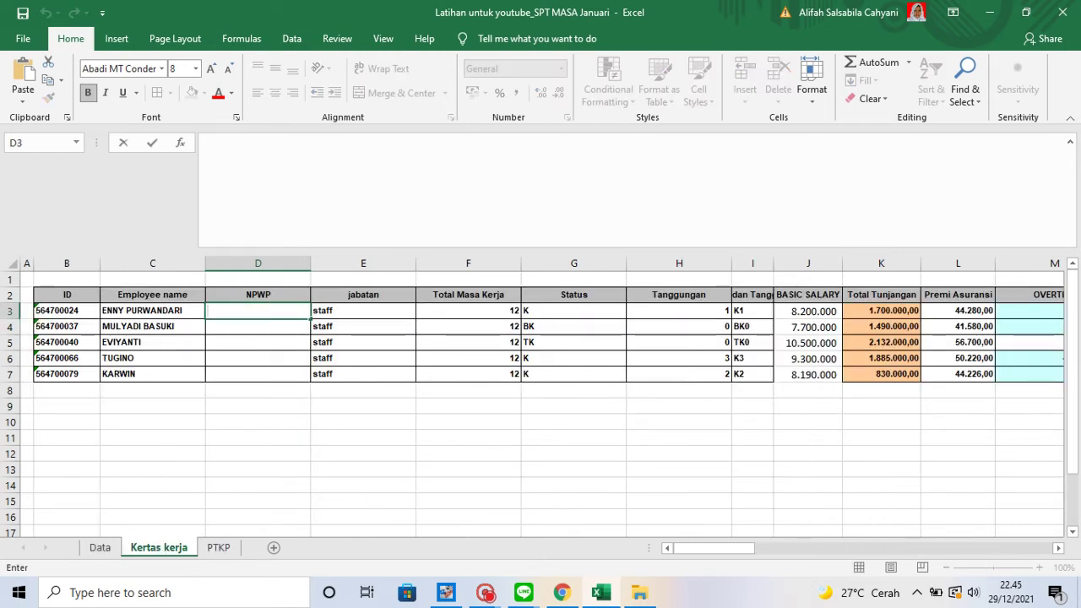
type("da")
key("Return")
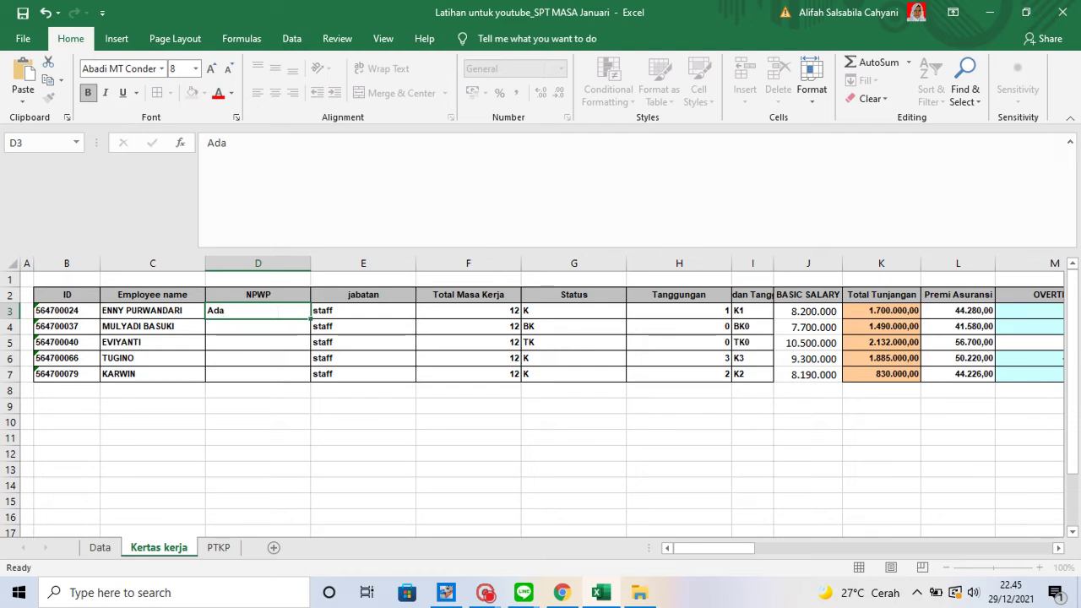
type("Ada")
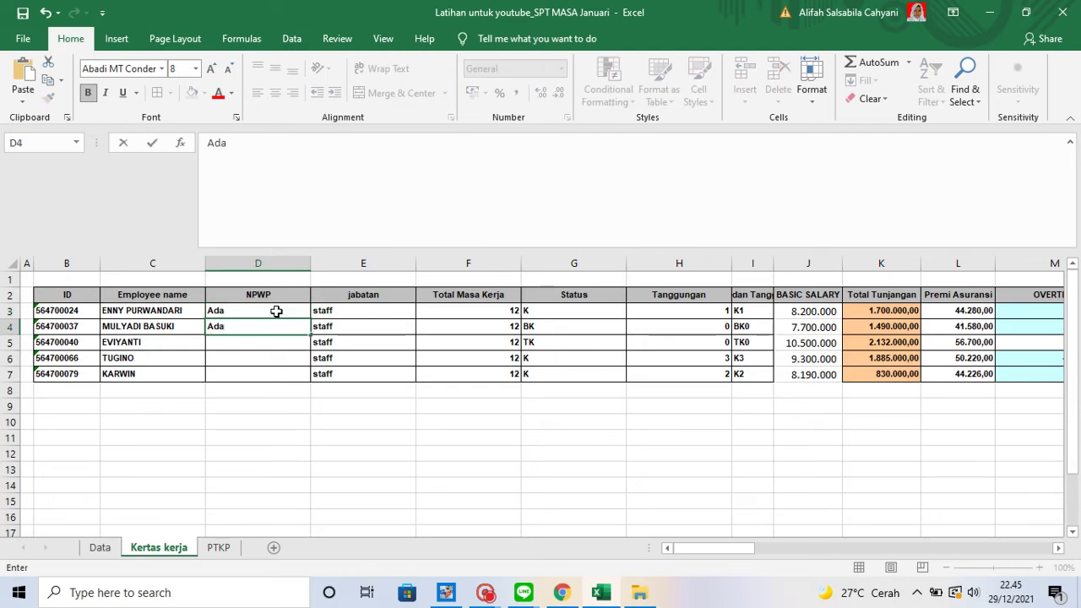
key("Return")
type("Tidak ")
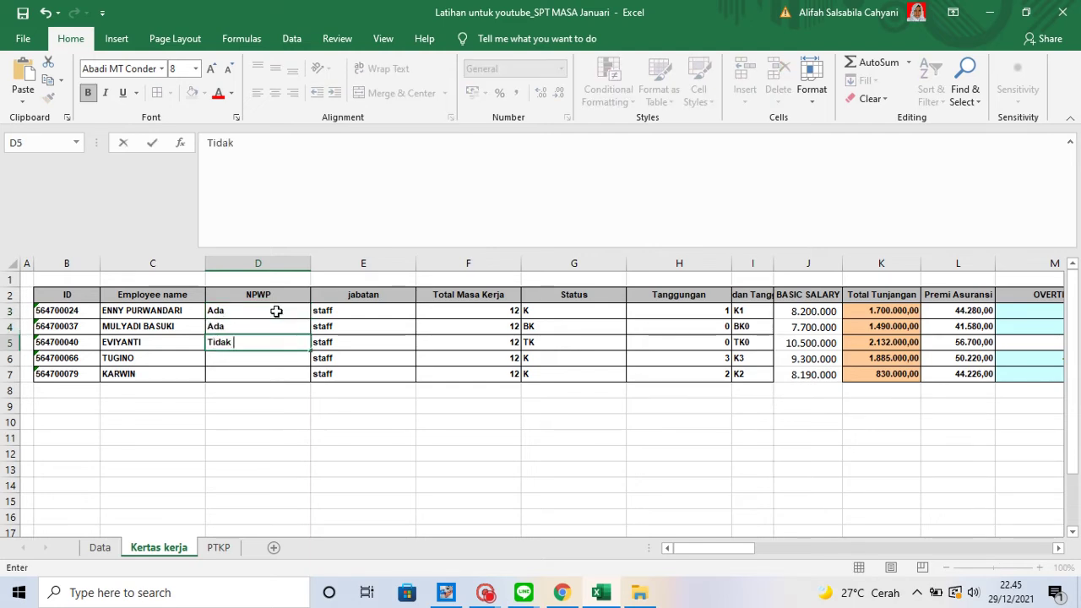
type("Ada")
key("Return")
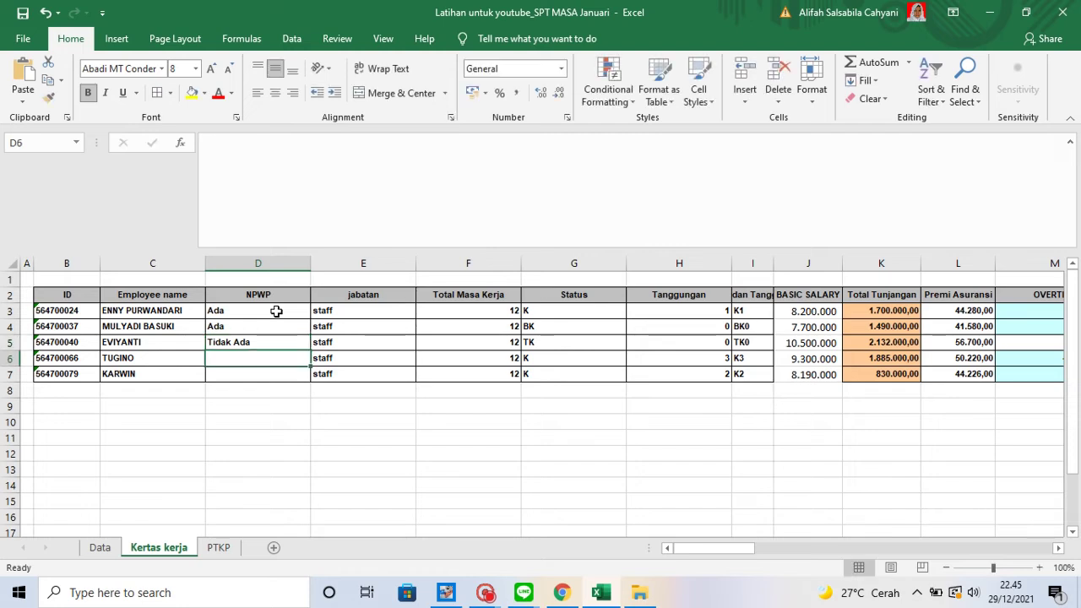
type("Ada")
key("Return")
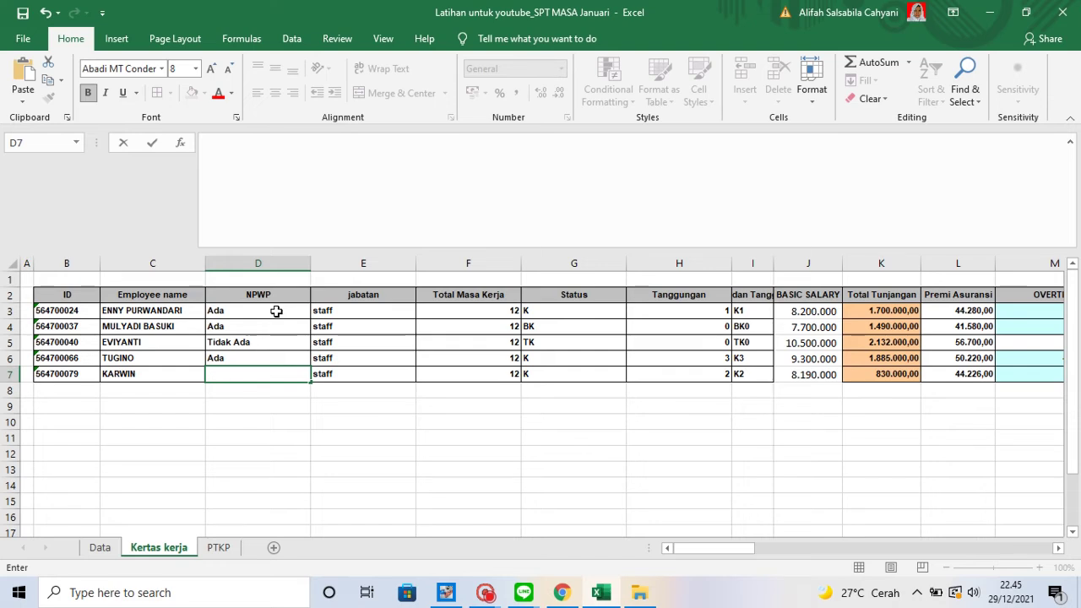
type("Tidak A")
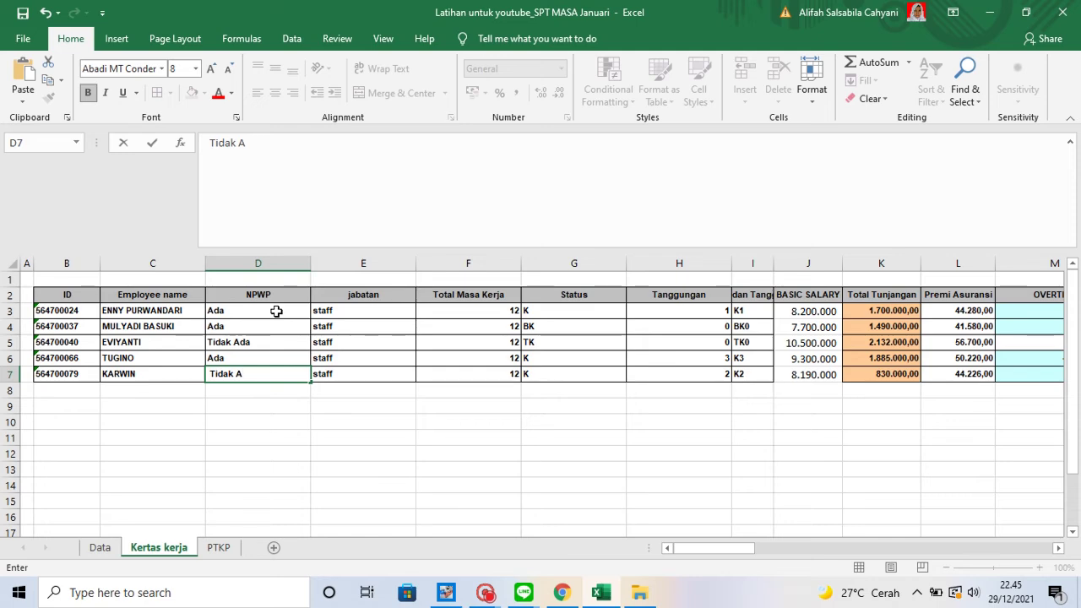
type("da")
key("Return")
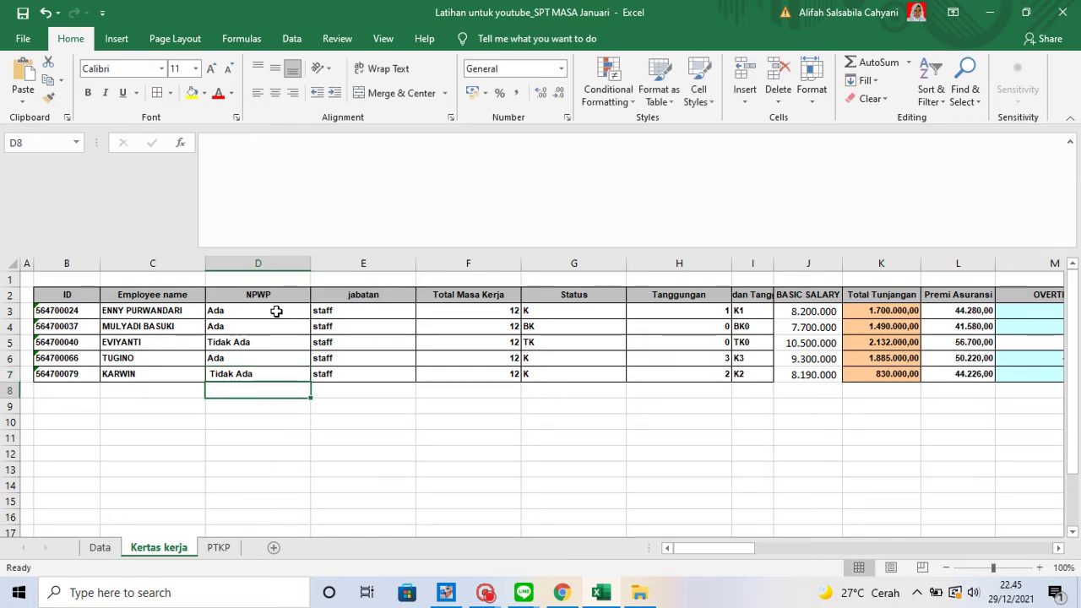
Replace the first C5 reference in the AJ3 tax formula with the NPWP status cell D3
left_click_drag(737, 550, 1042, 543)
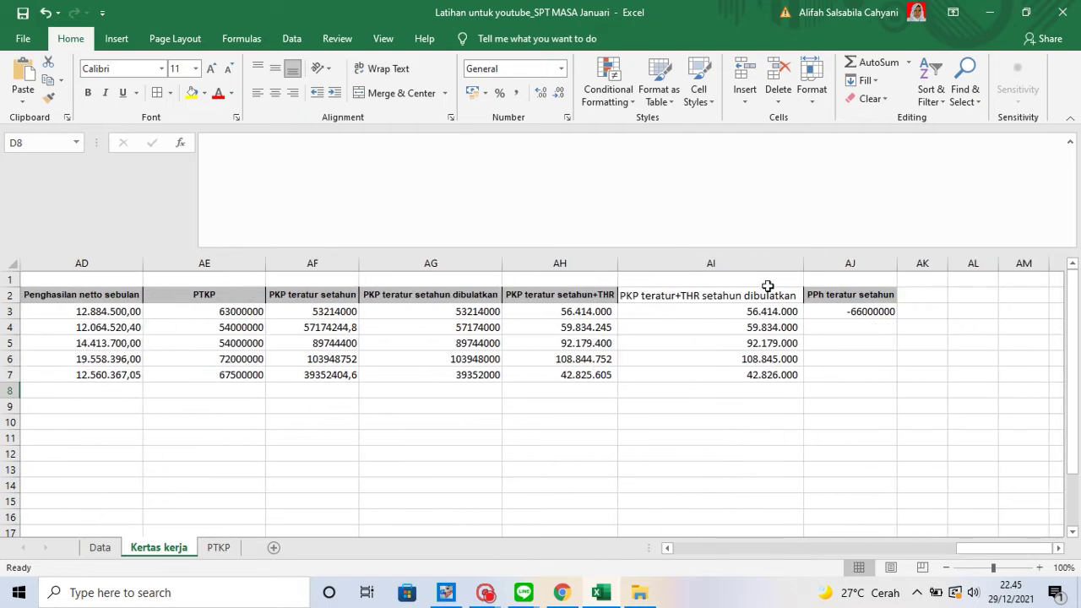
left_click(884, 311)
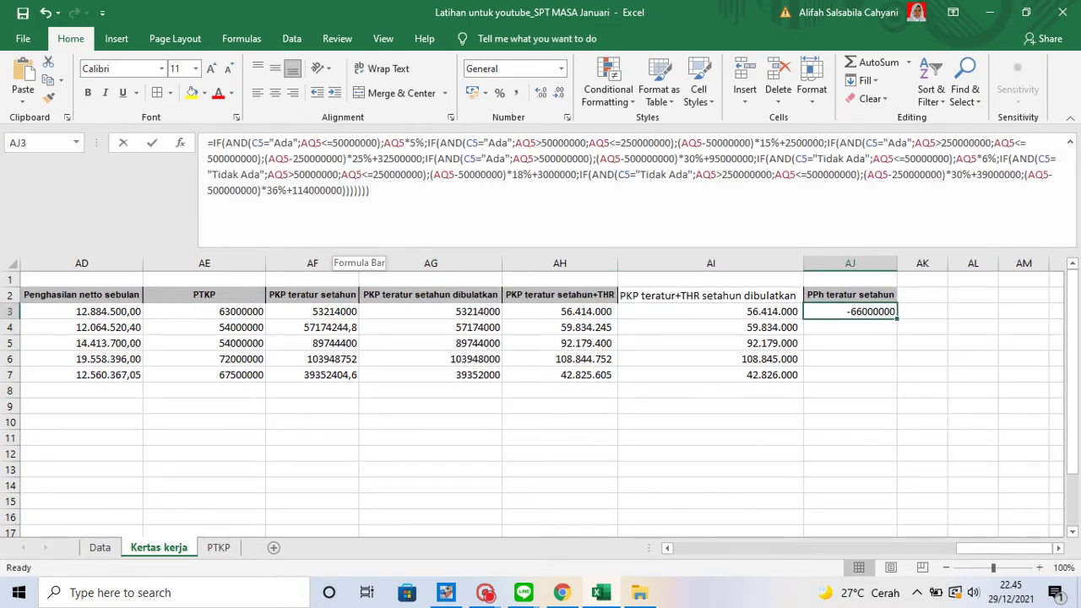
left_click(265, 143)
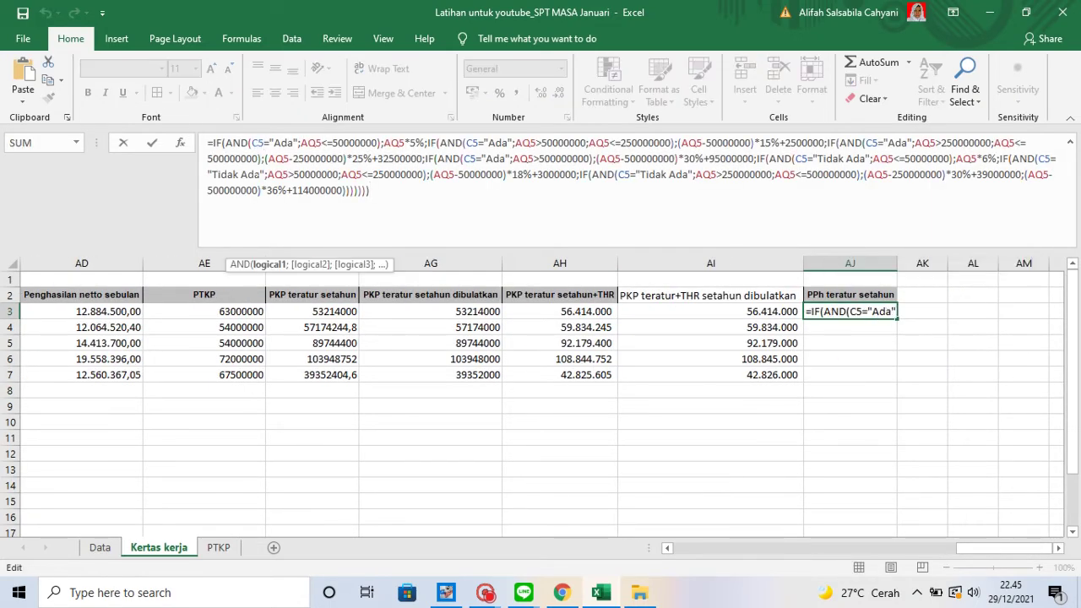
key("BackSpace")
key("BackSpace")
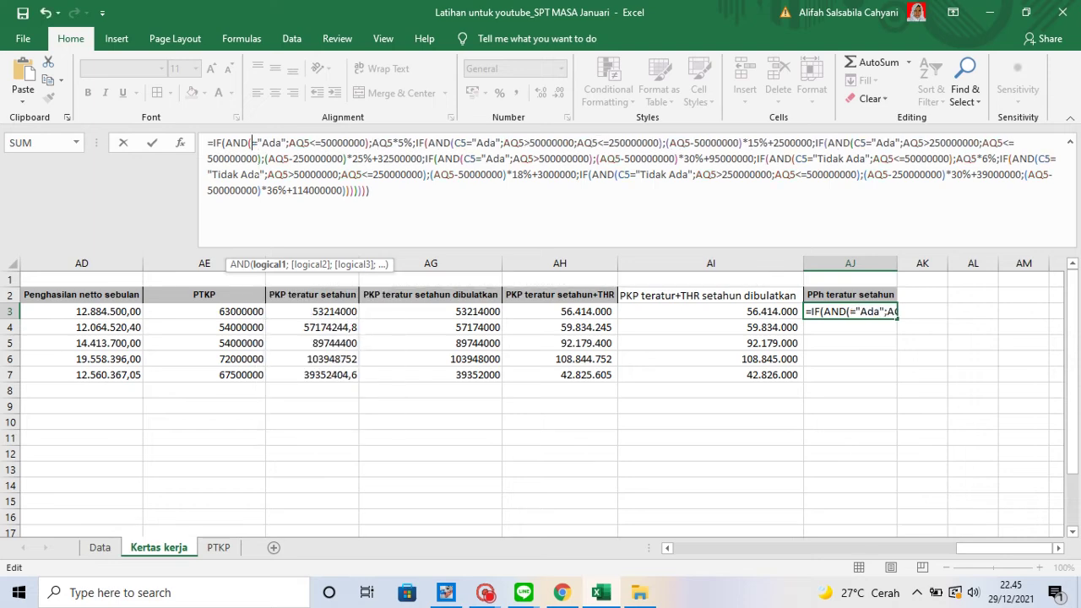
left_click(668, 547)
left_click_drag(669, 548, 669, 547)
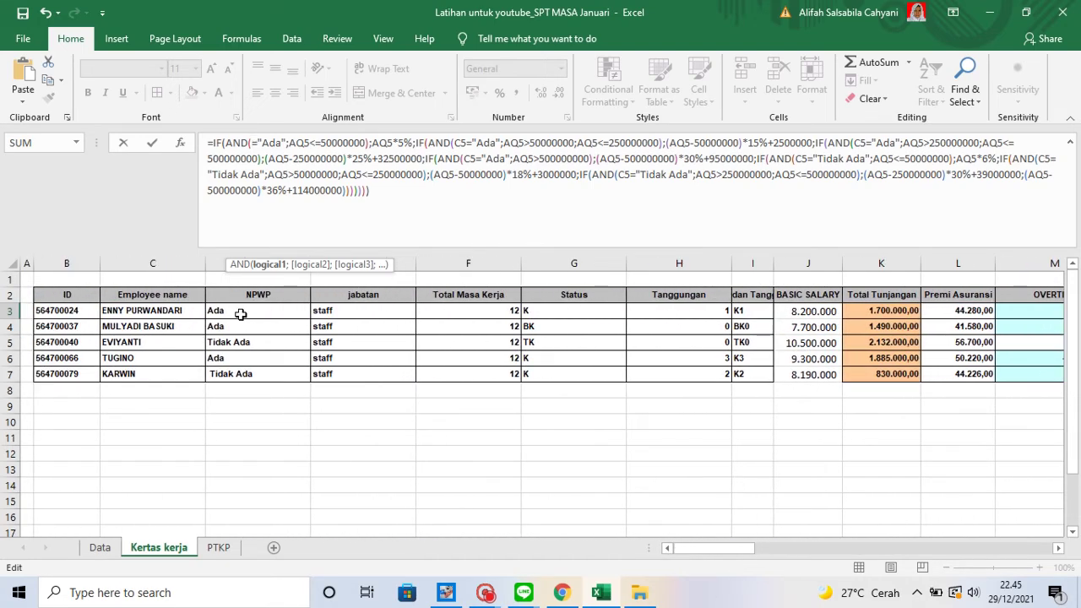
left_click(241, 314)
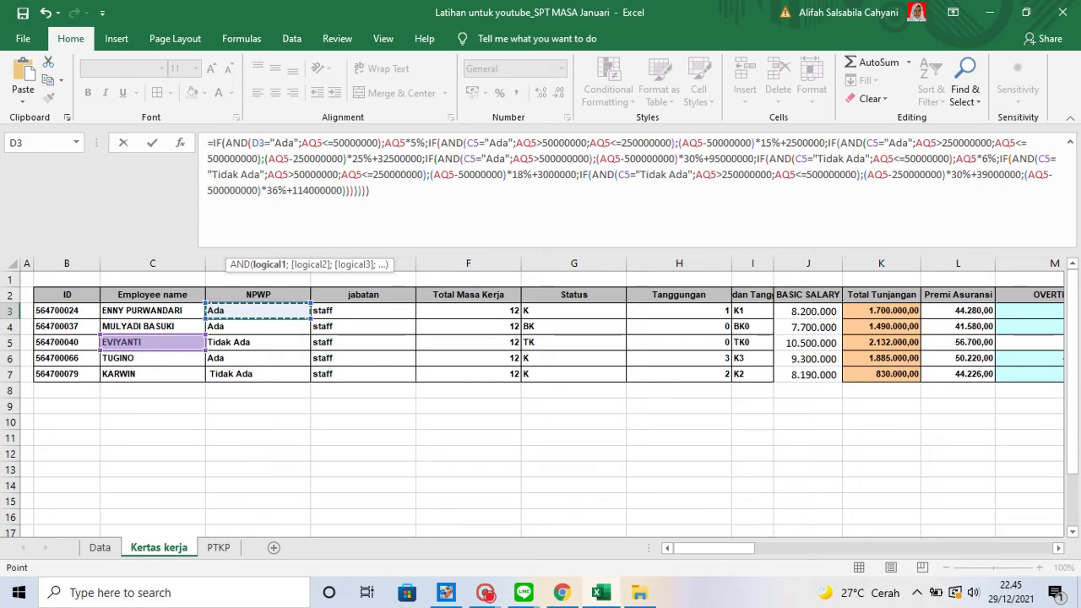
Replace the first AQ5 reference in the AJ3 tax formula with AG3, the rounded annual regular PKP
left_click(317, 143)
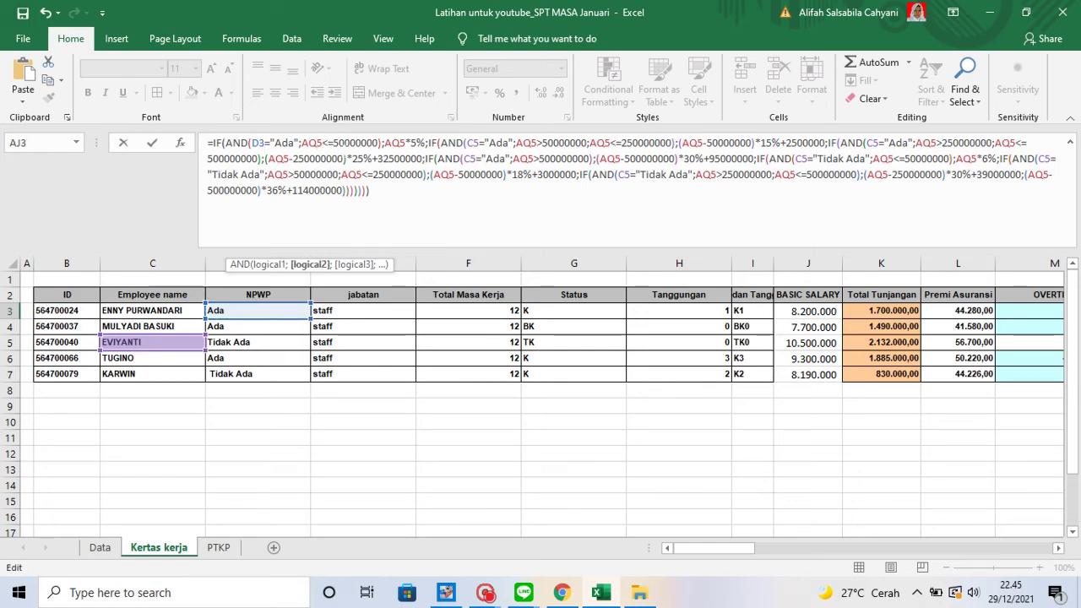
key("BackSpace")
key("BackSpace")
key("BackSpace")
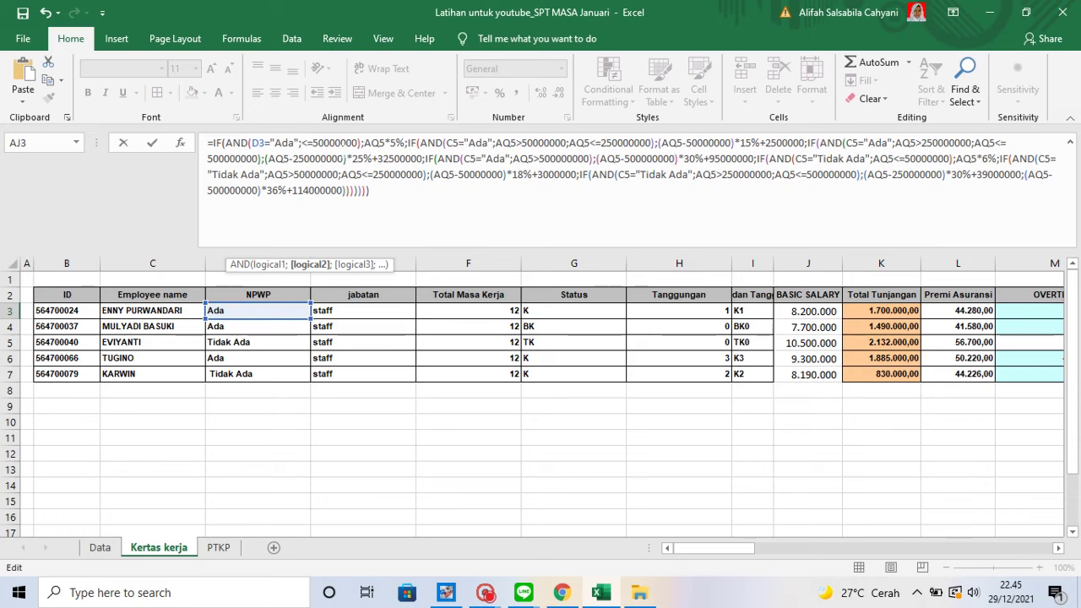
left_click_drag(713, 553, 995, 541)
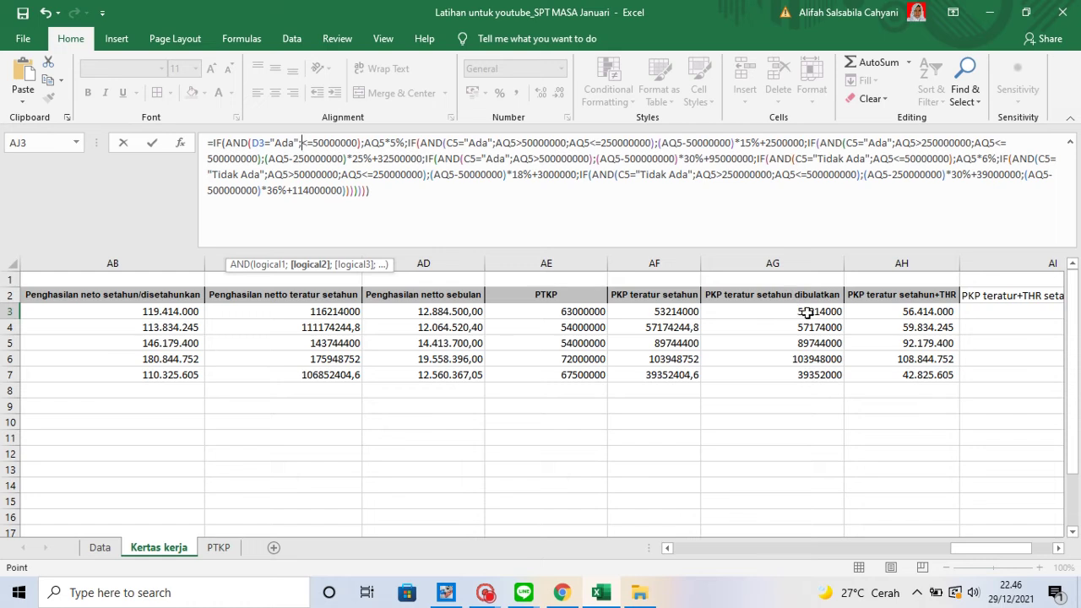
left_click(807, 312)
left_click(404, 142)
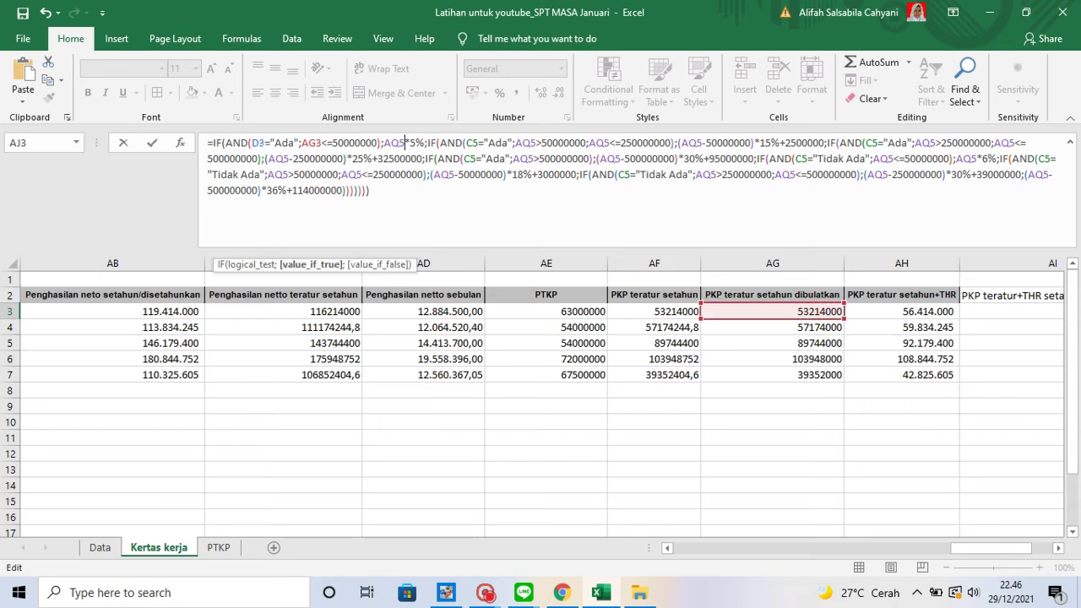
Copy the D3 reference from the AJ3 formula's first condition, commit the formula and reselect AJ3
left_click(257, 143)
double_click(260, 142)
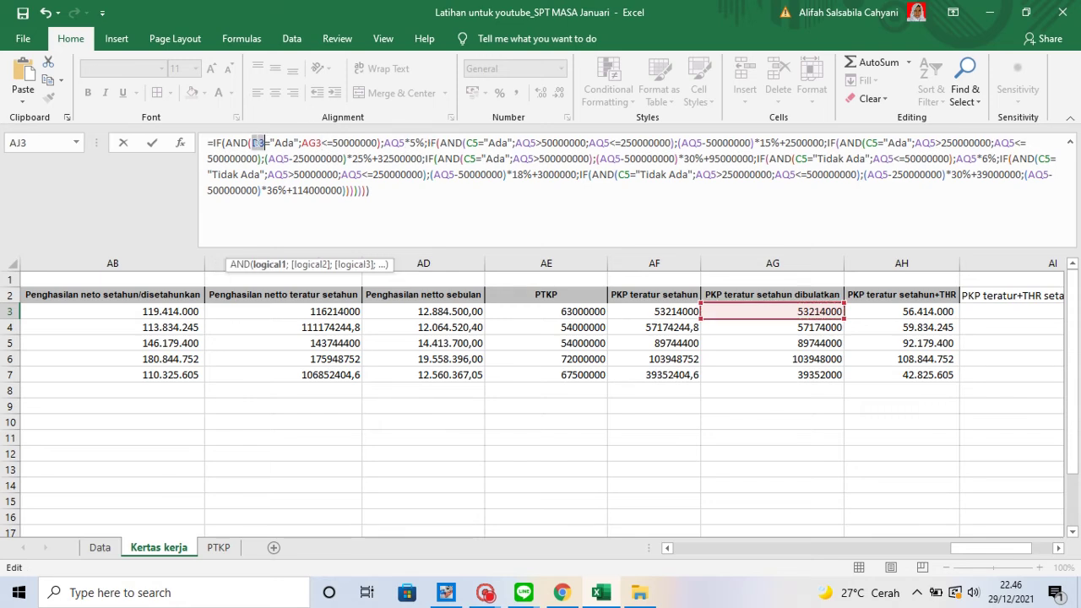
right_click(261, 143)
left_click(290, 169)
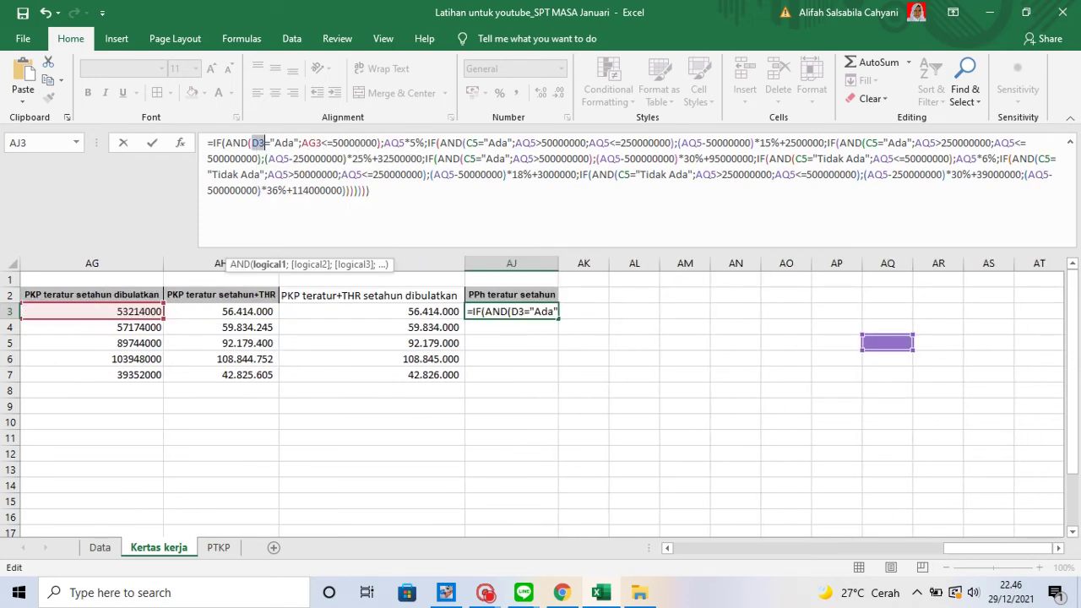
key("Return")
left_click(523, 311)
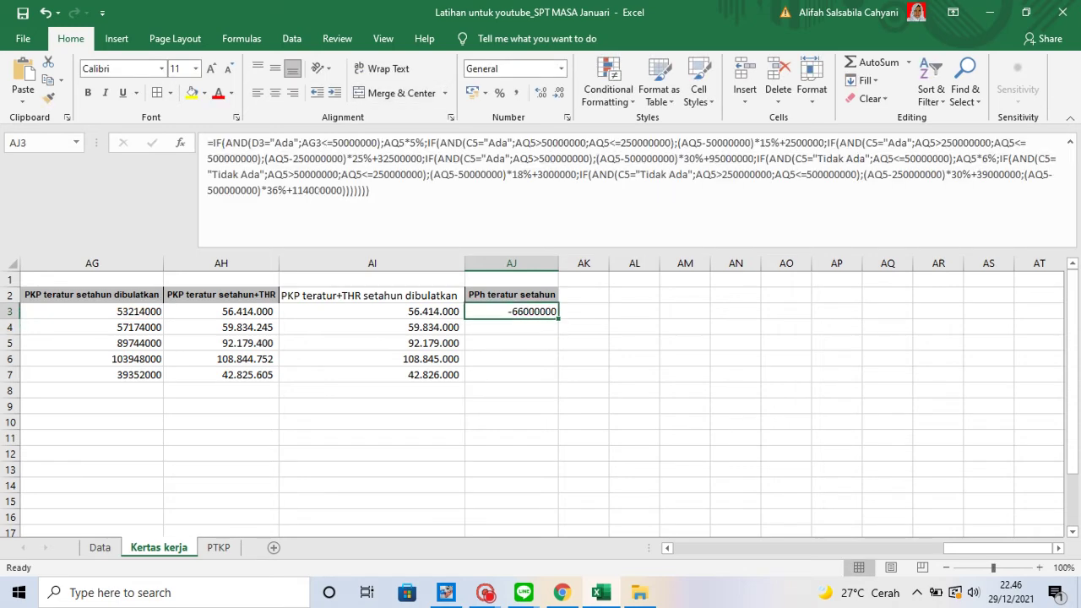
Replace C5 with D3 in the AJ3 formula's "Ada" condition for the 15% bracket
left_click(484, 143)
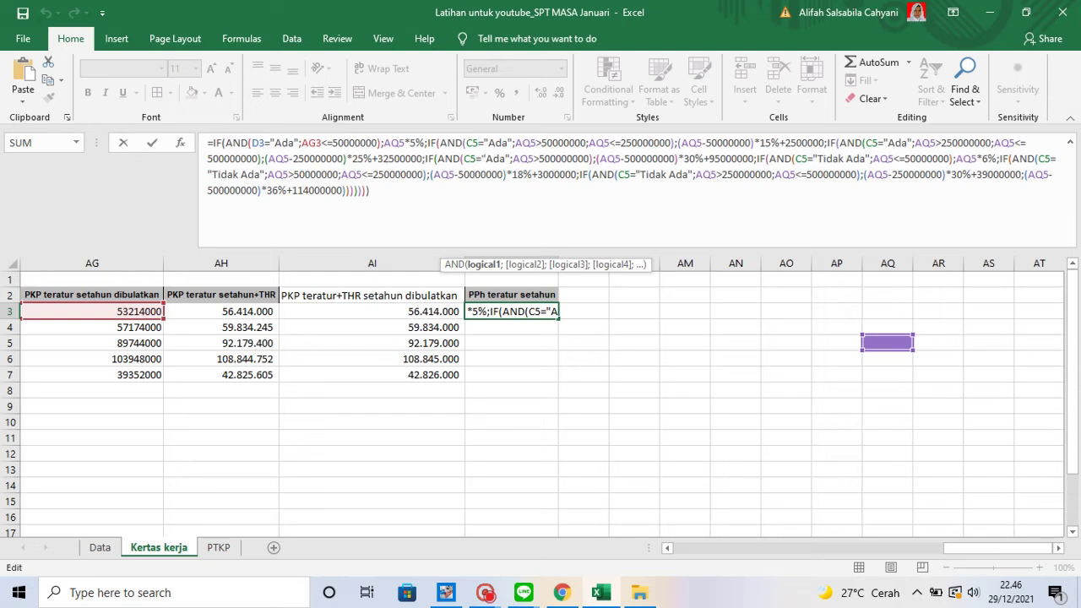
key("BackSpace")
key("BackSpace")
type("D3")
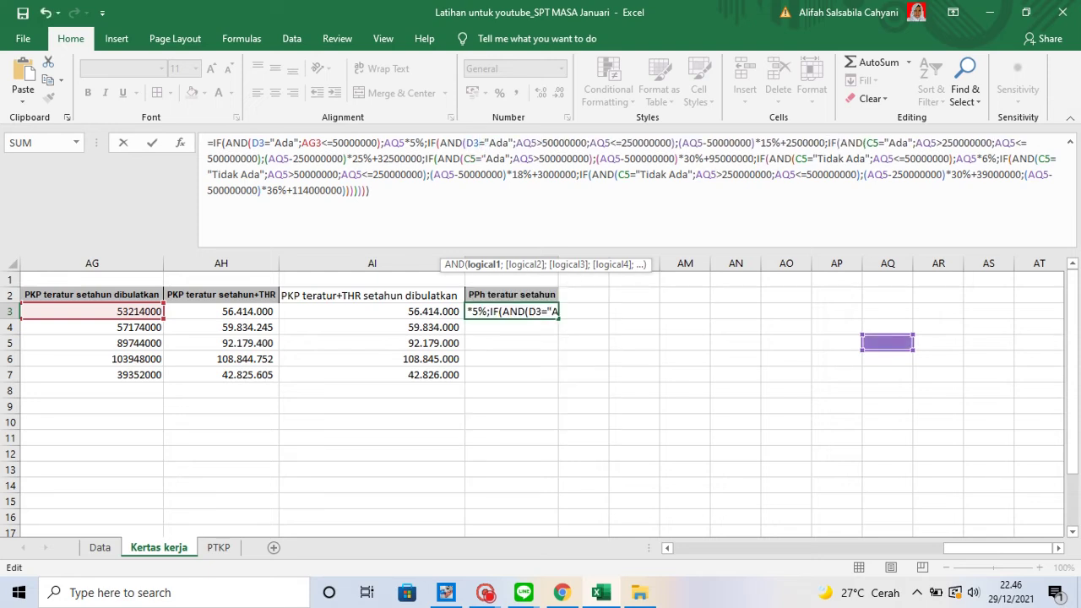
Replace C5 with D3 in the AJ3 formula's "Ada" condition for the 25% bracket
key("Right")
key("Right")
key("Right")
key("Right")
key("Right")
key("Right")
key("Right")
key("Right")
key("Right")
key("Right")
key("Right")
key("Right")
key("Right")
key("Right")
key("Right")
key("Right")
key("Right")
key("Right")
key("Right")
key("Right")
key("Right")
key("Right")
key("Right")
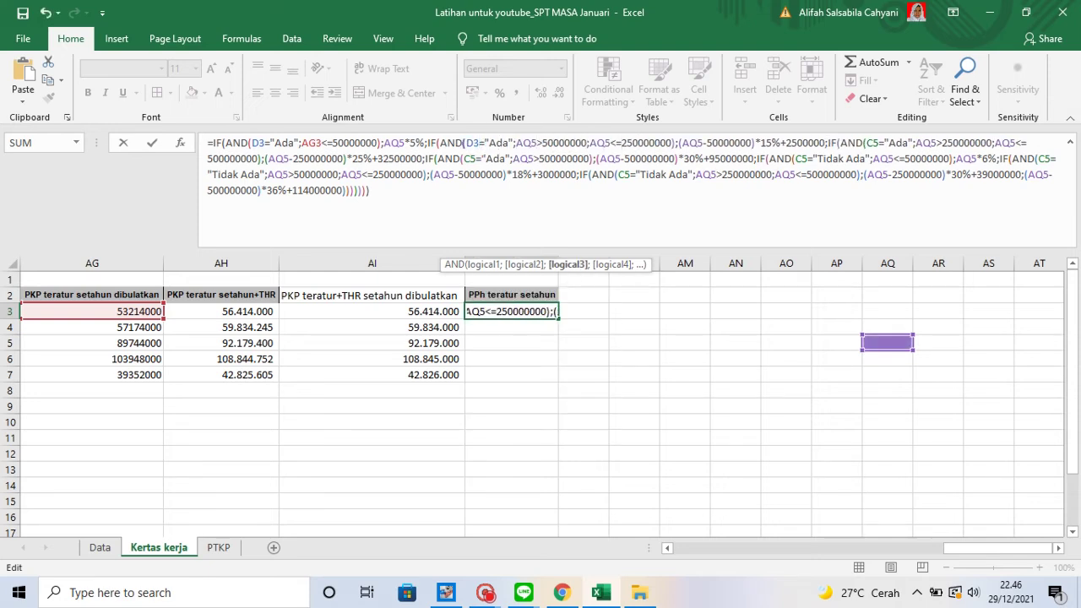
key("Right")
key("Right")
key("Right")
key("Right")
key("Right")
key("Right")
key("Right")
key("Right")
key("Right")
key("Right")
key("Right")
key("Right")
key("Right")
key("Right")
key("Right")
key("Right")
key("Right")
key("Right")
key("Right")
key("Right")
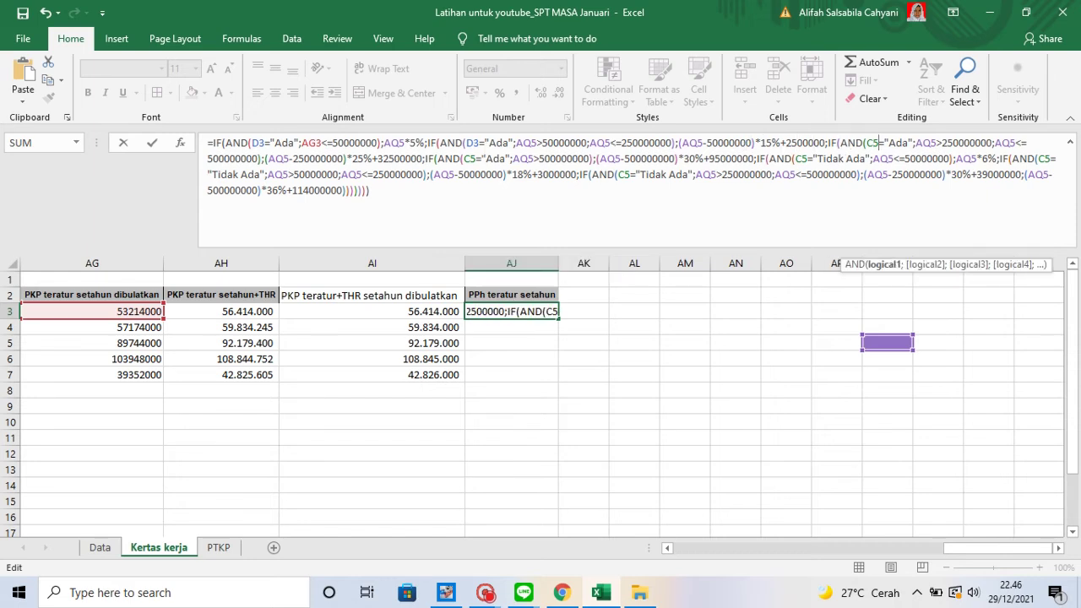
key("BackSpace")
key("BackSpace")
type("D3")
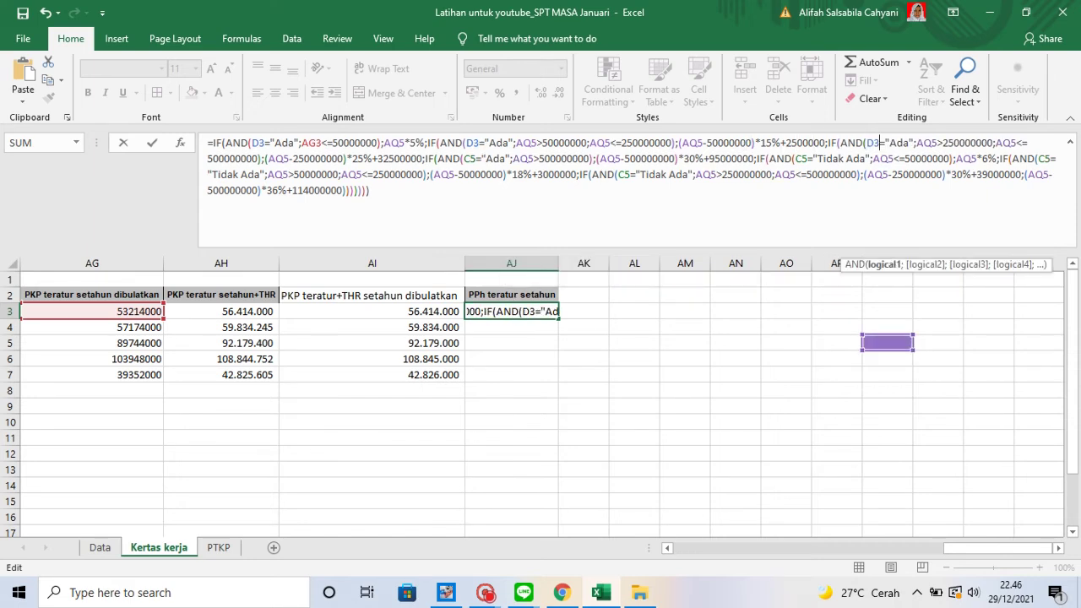
Replace C5 with D3 in the AJ3 formula's "Ada" condition for the 30% bracket above 500000000
key("Right")
key("Right")
key("Right")
key("Right")
key("Right")
key("Right")
key("Right")
key("Right")
key("Right")
key("Right")
key("Right")
key("Right")
key("Right")
key("Right")
key("Right")
key("Right")
key("Right")
key("Right")
key("Right")
key("Right")
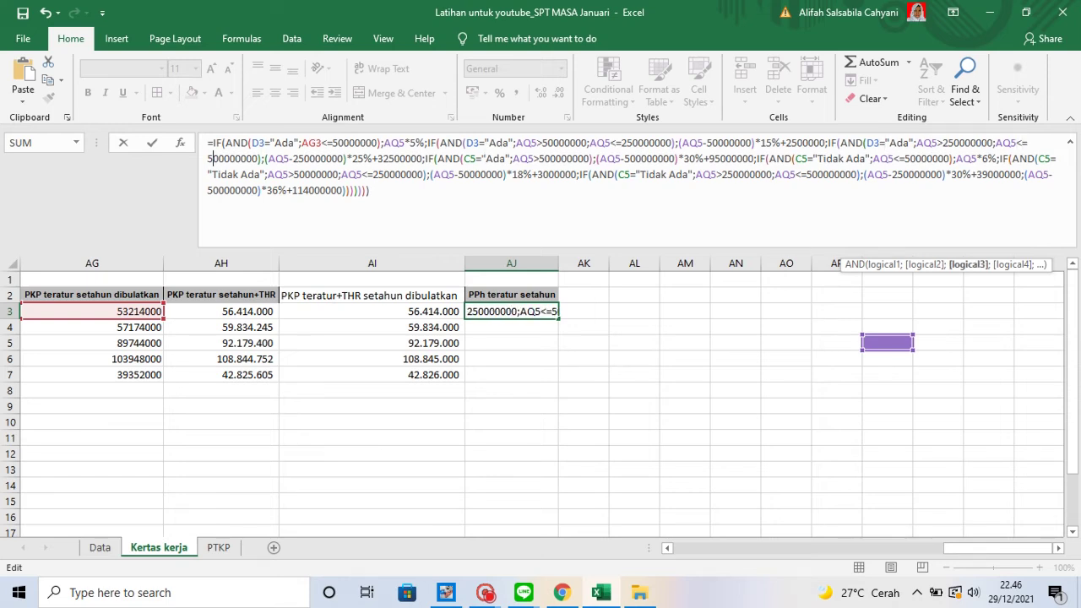
key("Right")
key("Right")
key("Right")
key("Right")
key("Right")
key("Right")
key("Right")
key("Right")
key("Right")
key("Right")
key("Right")
key("Right")
key("Right")
key("Right")
key("Right")
key("Right")
key("Right")
key("Right")
key("Right")
key("Right")
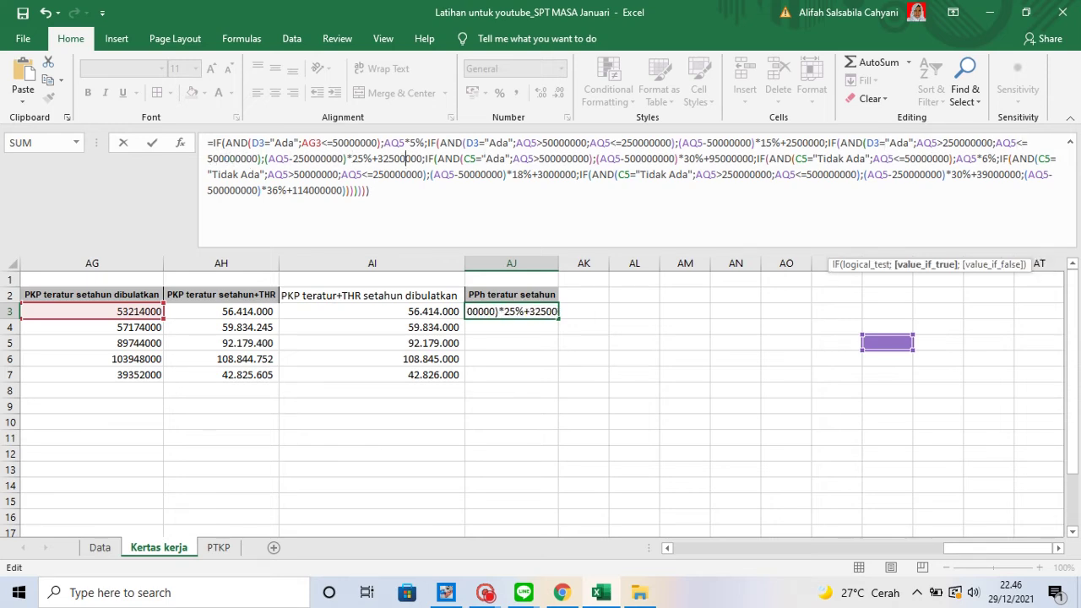
key("BackSpace")
key("BackSpace")
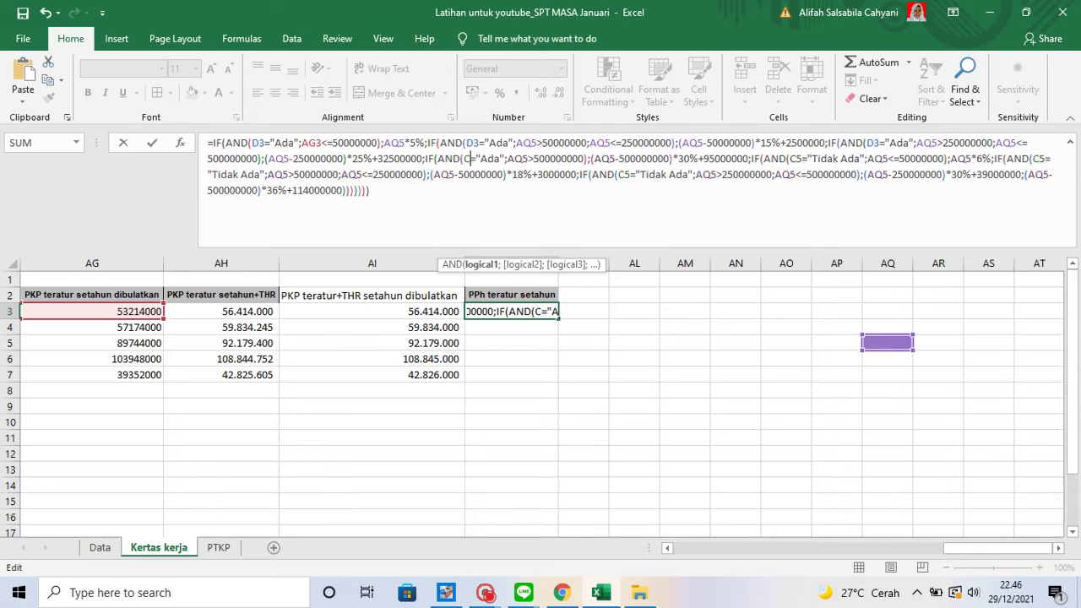
type("D3")
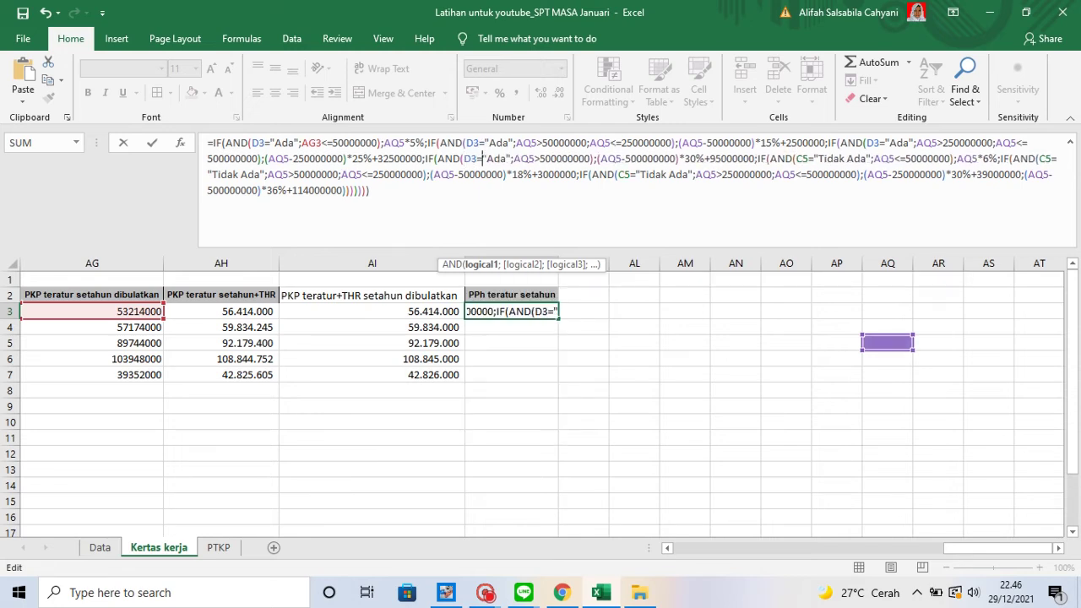
Replace C5 with D3 in the AJ3 formula's "Tidak Ada" condition for the 6% bracket
key("Right")
key("Right")
key("Right")
key("Right")
key("Right")
key("Right")
key("Right")
key("Right")
key("Right")
key("Right")
key("Right")
key("Right")
key("Right")
key("Right")
key("Right")
key("Right")
key("Right")
key("Right")
key("Right")
key("Right")
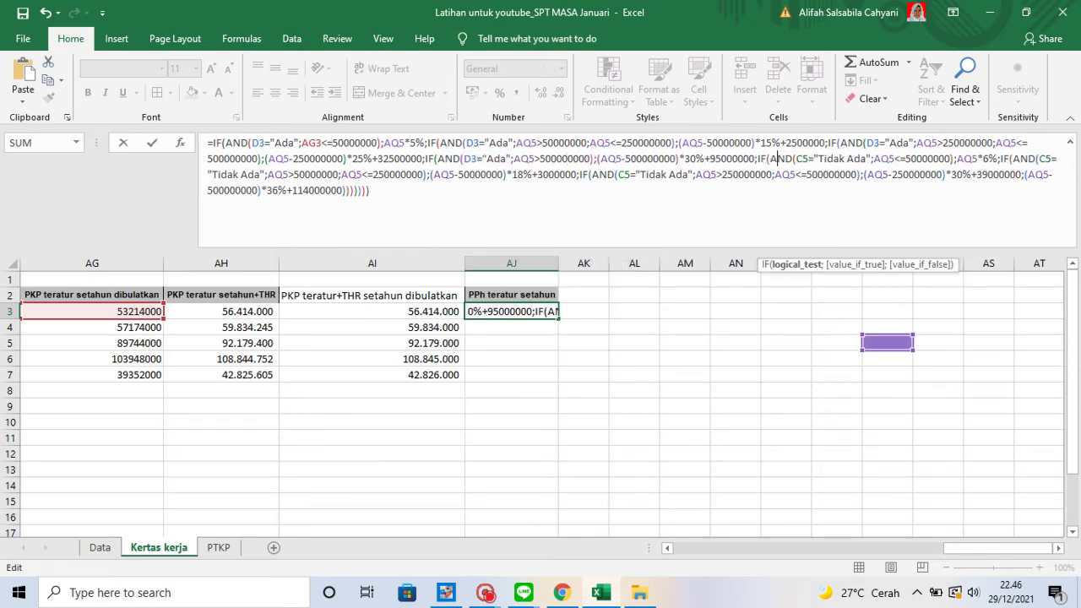
key("Right")
key("Right")
key("Right")
key("Right")
key("BackSpace")
key("BackSpace")
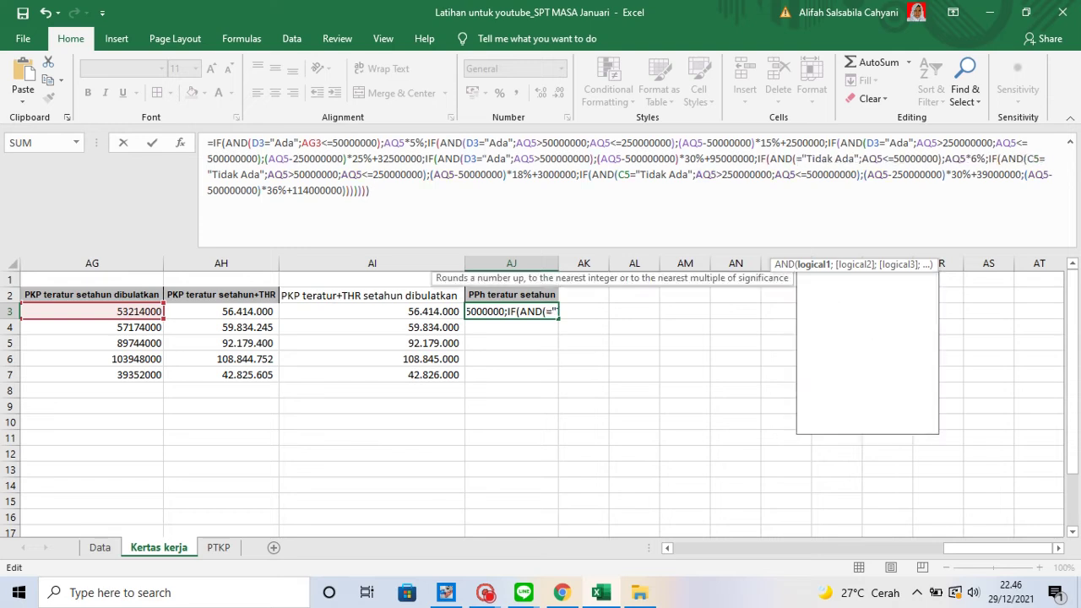
type("D3")
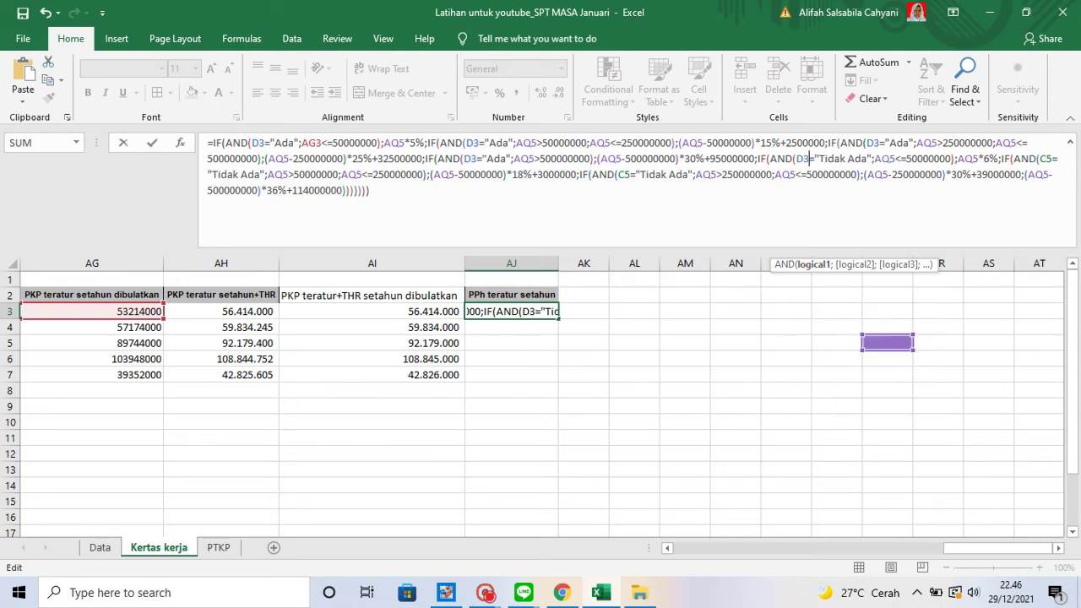
Replace C5 with D3 in the AJ3 formula's "Tidak Ada" condition for the 18% bracket
key("Right")
key("Right")
key("Right")
key("Right")
key("Right")
key("Right")
key("Right")
key("Right")
key("Right")
key("Right")
key("Right")
key("Right")
key("Right")
key("Right")
key("Right")
key("Right")
key("Right")
key("Right")
key("Right")
key("Right")
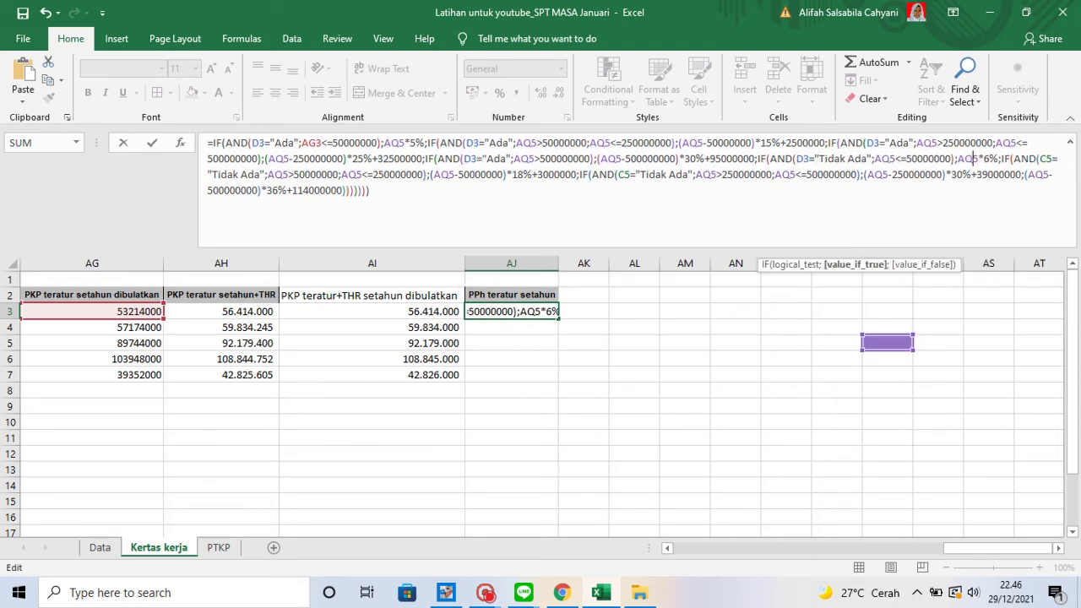
key("BackSpace")
key("BackSpace")
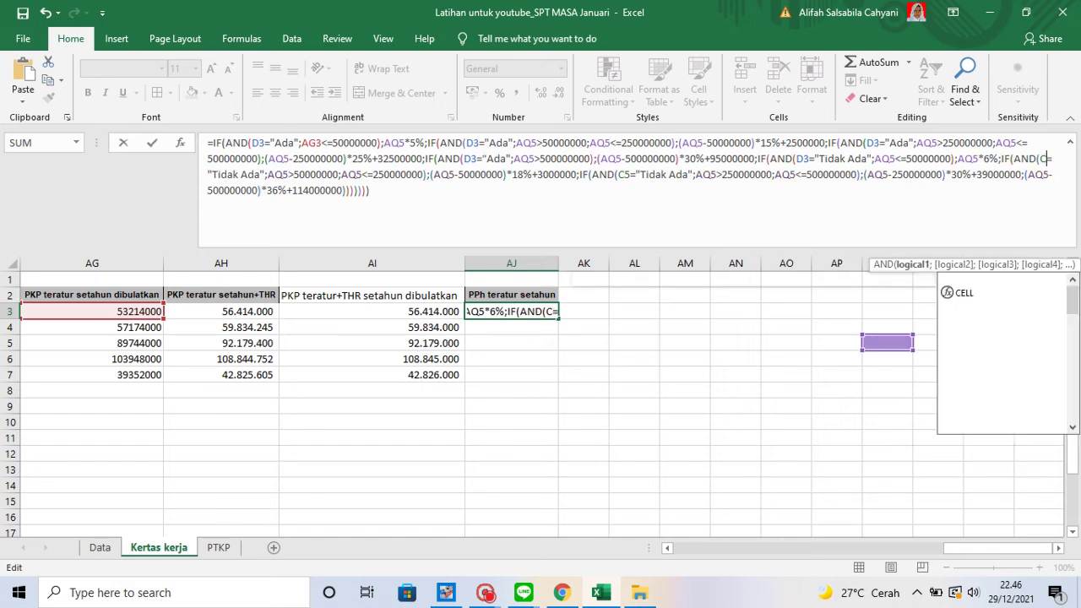
type("D3")
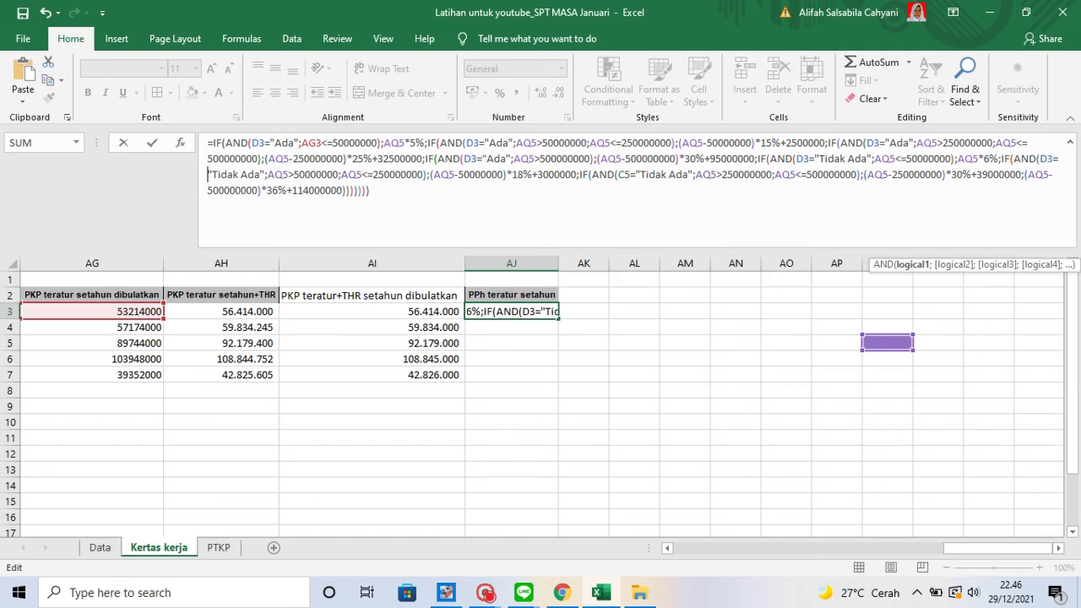
Replace C5 with D3 in the AJ3 formula's "Tidak Ada" condition for the 30% bracket
key("Right")
key("Right")
key("Right")
key("Right")
key("Right")
key("Right")
key("Right")
key("Right")
key("Right")
key("Right")
key("Right")
key("Right")
key("Right")
key("Right")
key("Right")
key("Right")
key("Right")
key("Right")
key("Right")
key("Right")
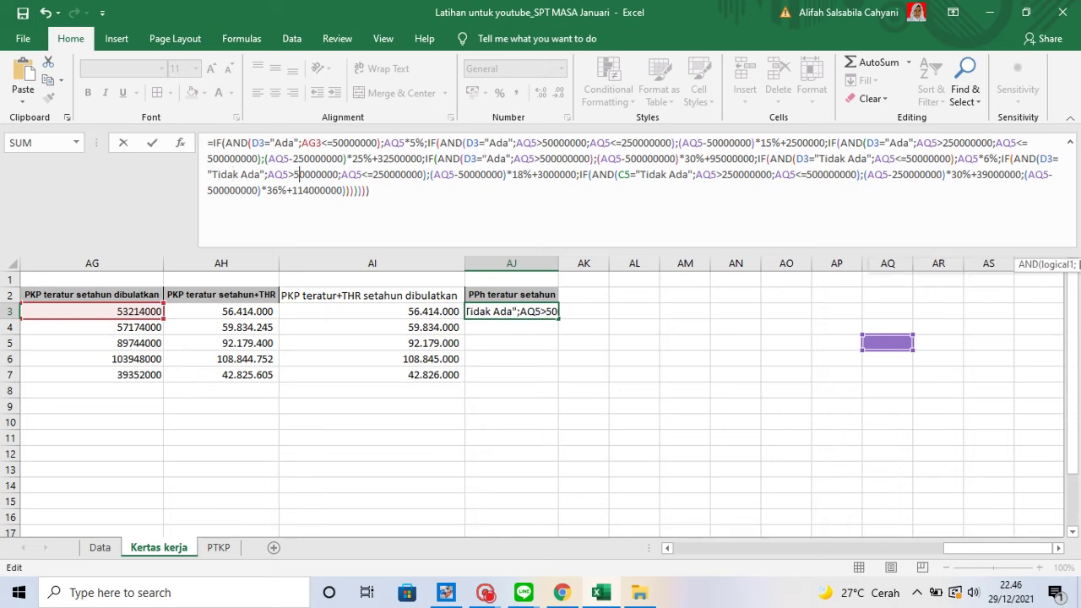
key("Right")
key("Right")
key("Right")
key("Right")
key("Right")
key("Right")
key("Right")
key("Right")
key("Right")
key("Right")
key("Right")
key("Right")
key("Right")
key("Right")
key("Right")
key("Right")
key("Right")
key("Right")
key("Right")
key("Right")
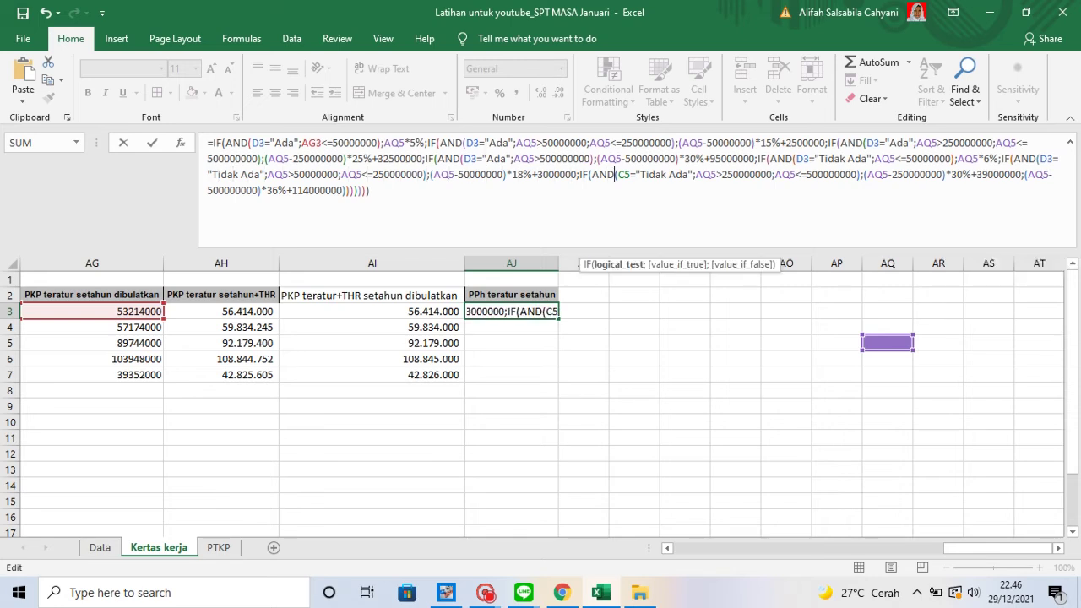
key("BackSpace")
key("BackSpace")
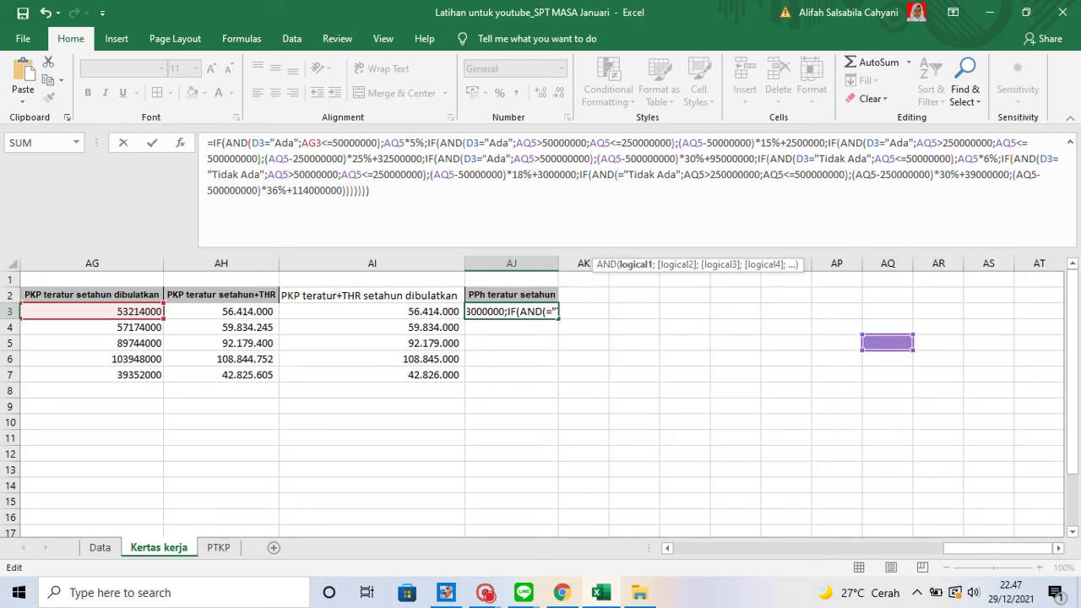
type("D3")
key("Right")
key("Right")
key("Right")
key("Right")
key("Right")
key("Right")
key("Right")
key("Right")
key("Right")
key("Right")
key("Right")
key("Right")
key("Right")
key("Right")
key("Right")
key("Right")
key("Right")
key("Right")
key("Right")
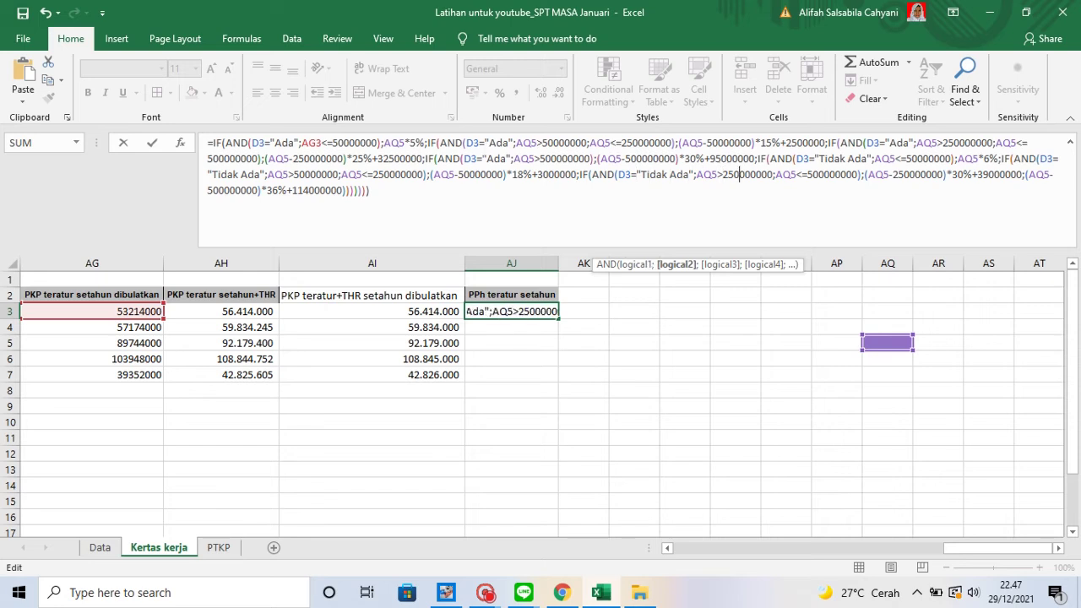
Copy the AG3 reference from the first condition of the AJ3 formula and commit the formula
left_click(405, 143)
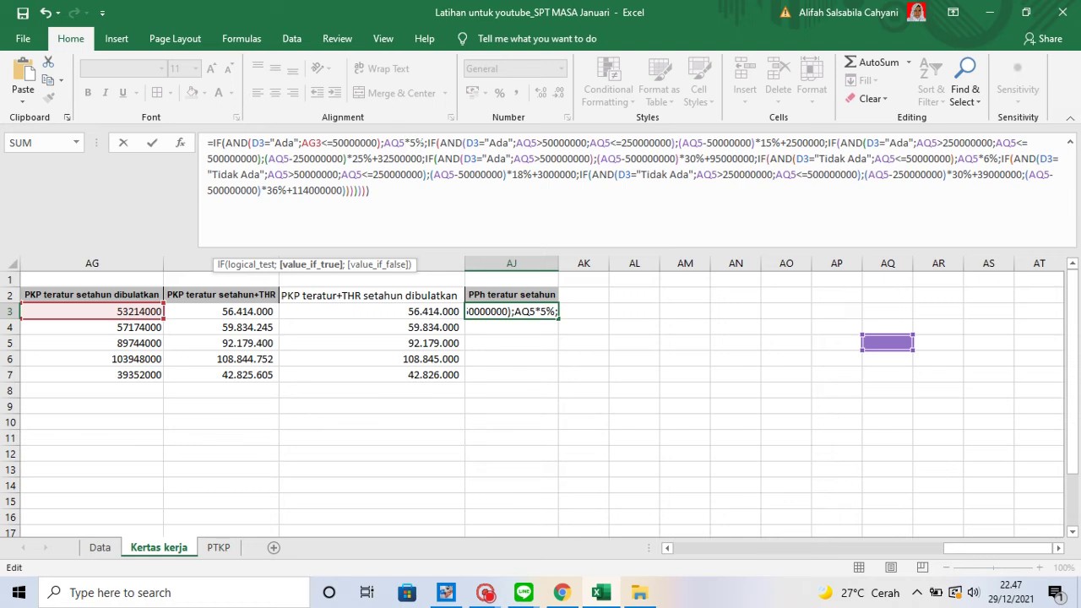
double_click(312, 143)
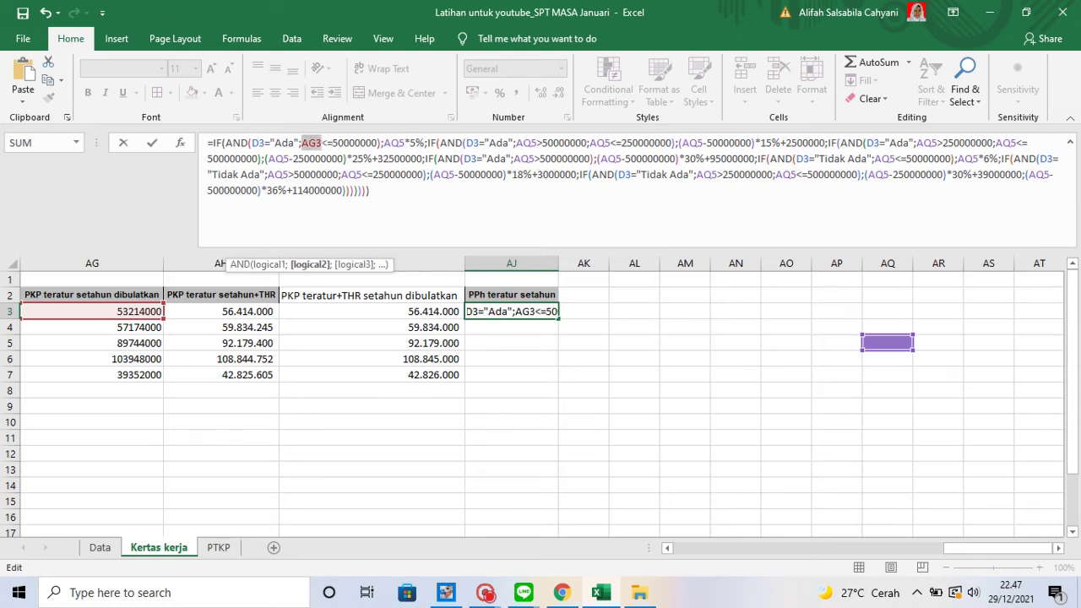
right_click(319, 144)
left_click(350, 171)
key("Return")
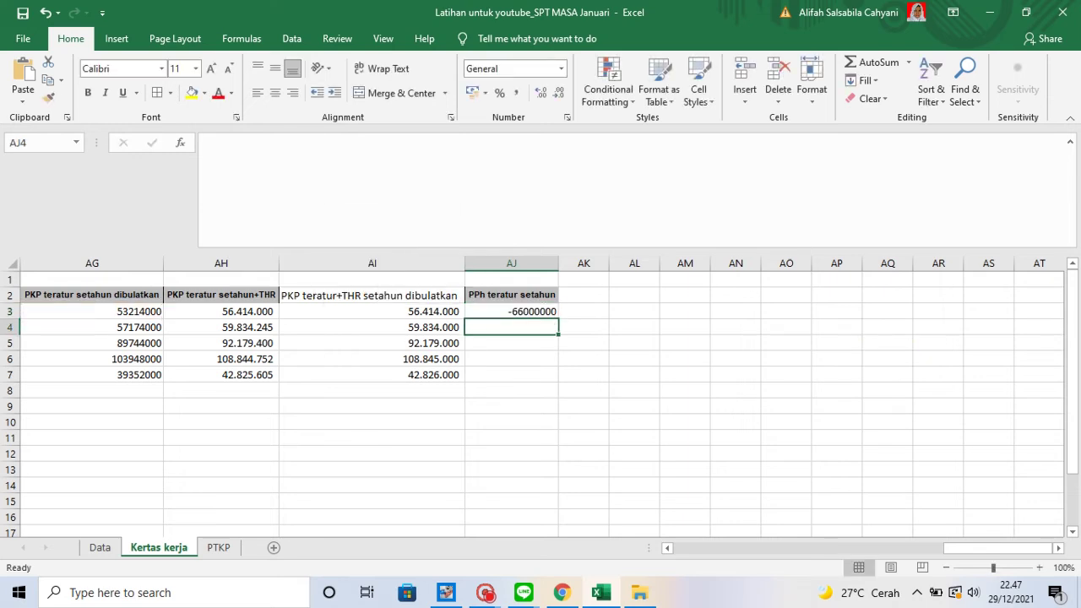
Replace AQ5 with AG3 in the 5% calculation of the AJ3 formula's first "Ada" bracket
left_click(536, 310)
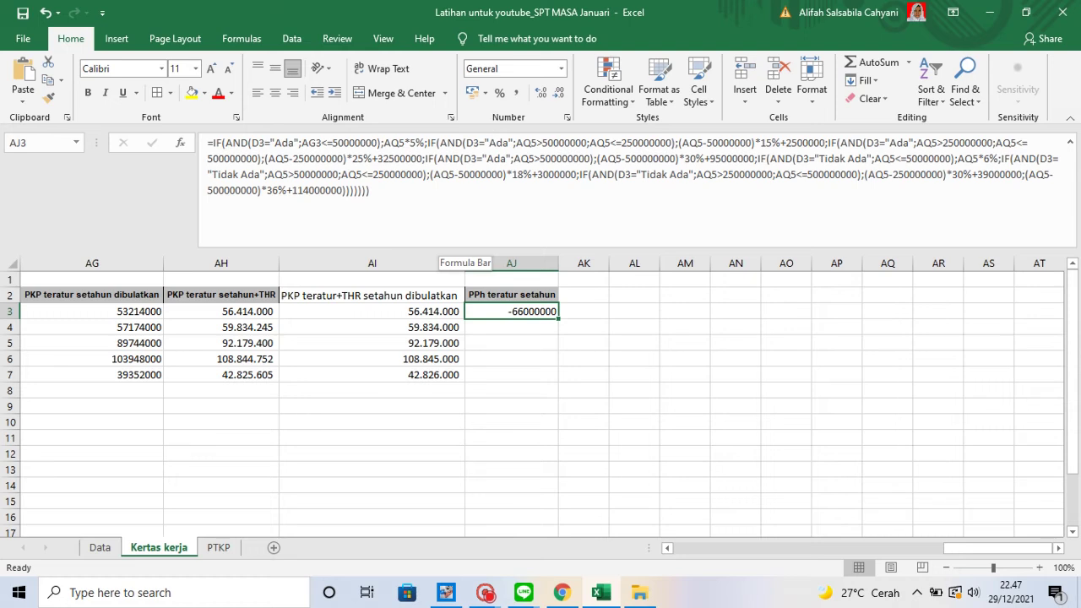
left_click(405, 143)
key("BackSpace")
key("BackSpace")
key("BackSpace")
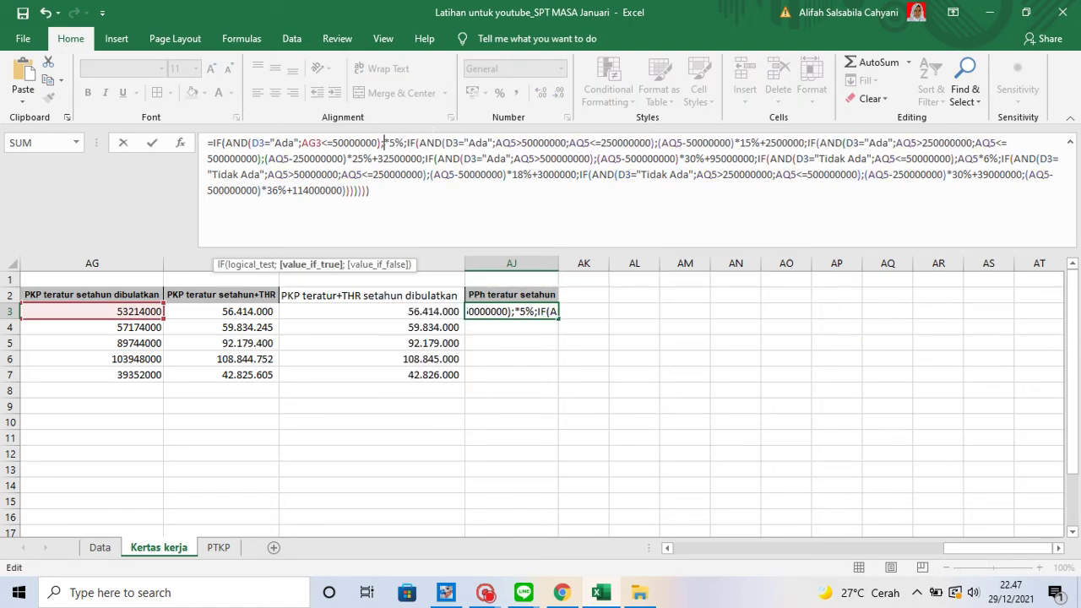
type("AG3")
Replace AQ5 with AG3 in the AJ3 formula's "Ada" lower-limit test >50000000 for the 15% bracket
key("Right")
key("Right")
key("Right")
key("Right")
key("Right")
key("Right")
key("Right")
key("Right")
key("Right")
key("Right")
key("Right")
key("Right")
key("Right")
key("Right")
key("Right")
key("Right")
key("Right")
key("Right")
key("Right")
key("Right")
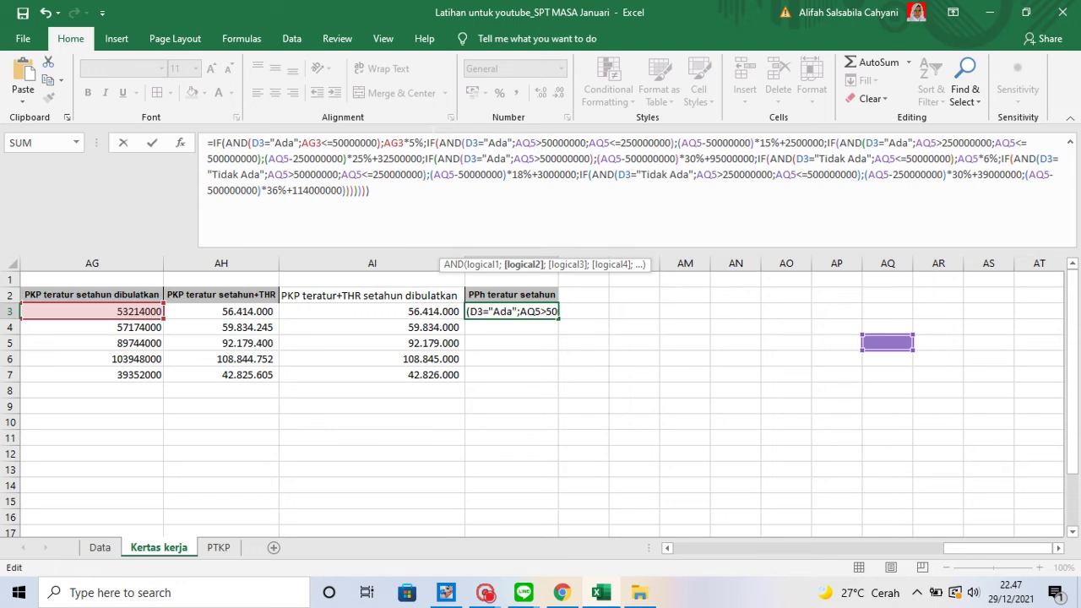
key("BackSpace")
key("BackSpace")
key("BackSpace")
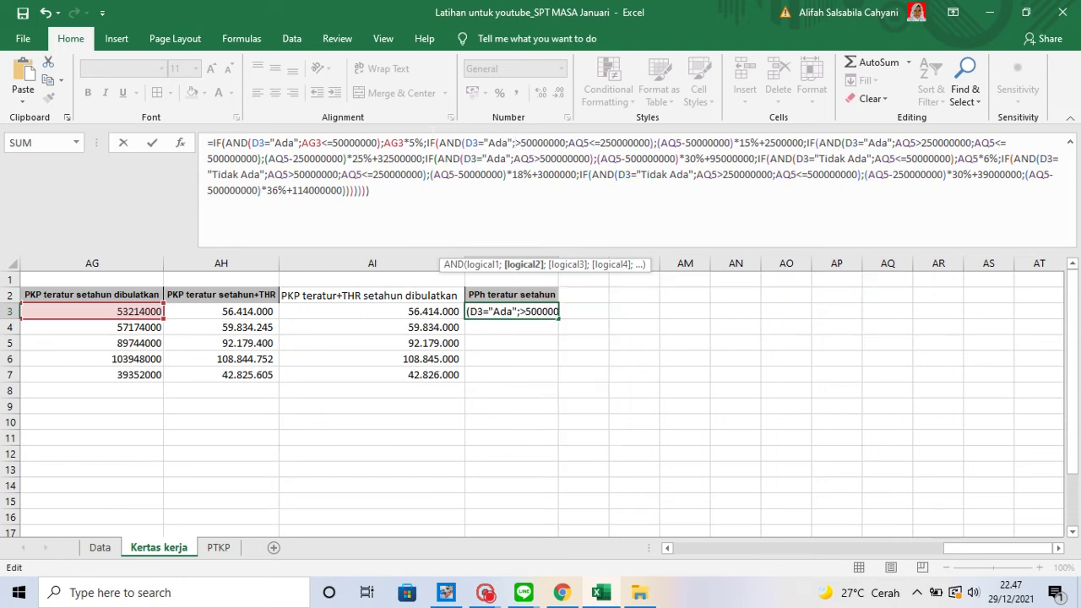
type("AG3")
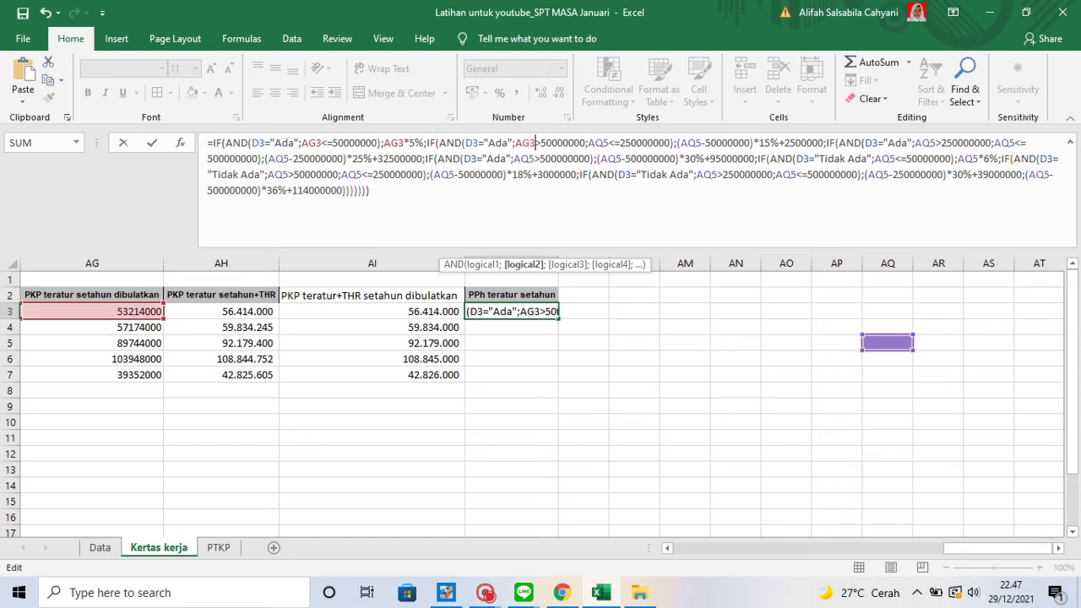
Replace AQ5 with AG3 in the AJ3 formula's "Ada" upper-limit test <=250000000 for the 15% bracket
key("Right")
key("Right")
key("Right")
key("Right")
key("Right")
key("Right")
key("Right")
key("Right")
key("Right")
key("Right")
key("Right")
key("Right")
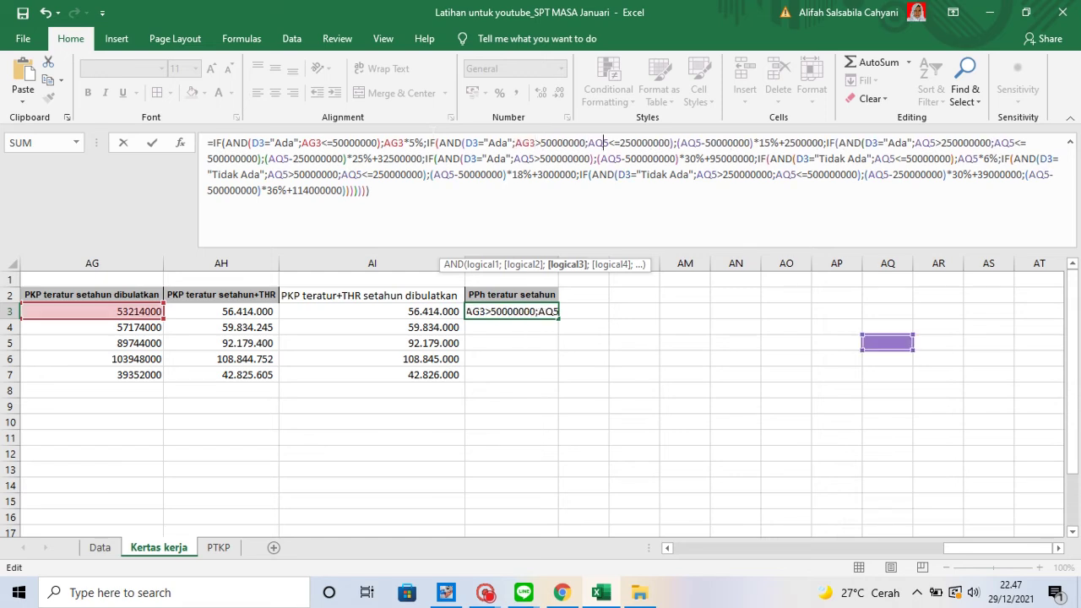
key("BackSpace")
key("BackSpace")
type("G3")
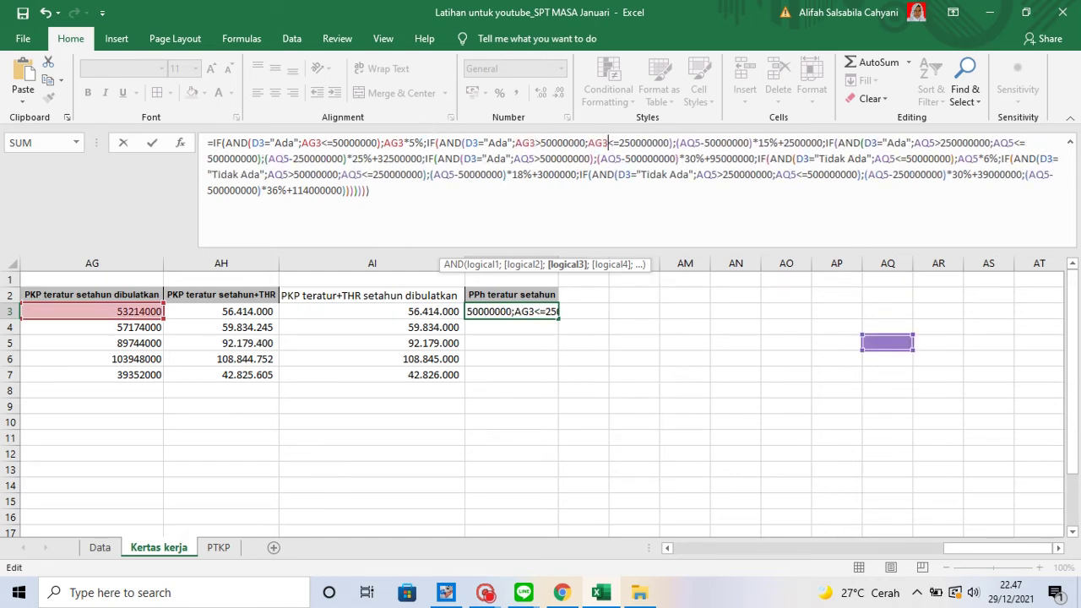
Replace AQ5 with AG3 in the AJ3 formula's 15% calculation, making it (AG3-50000000)*15%+2500000
key("Right")
key("Right")
key("Right")
key("Right")
key("Right")
key("Right")
key("Right")
key("Right")
key("Right")
key("Right")
key("Right")
key("Right")
key("Right")
key("Right")
key("Right")
key("Right")
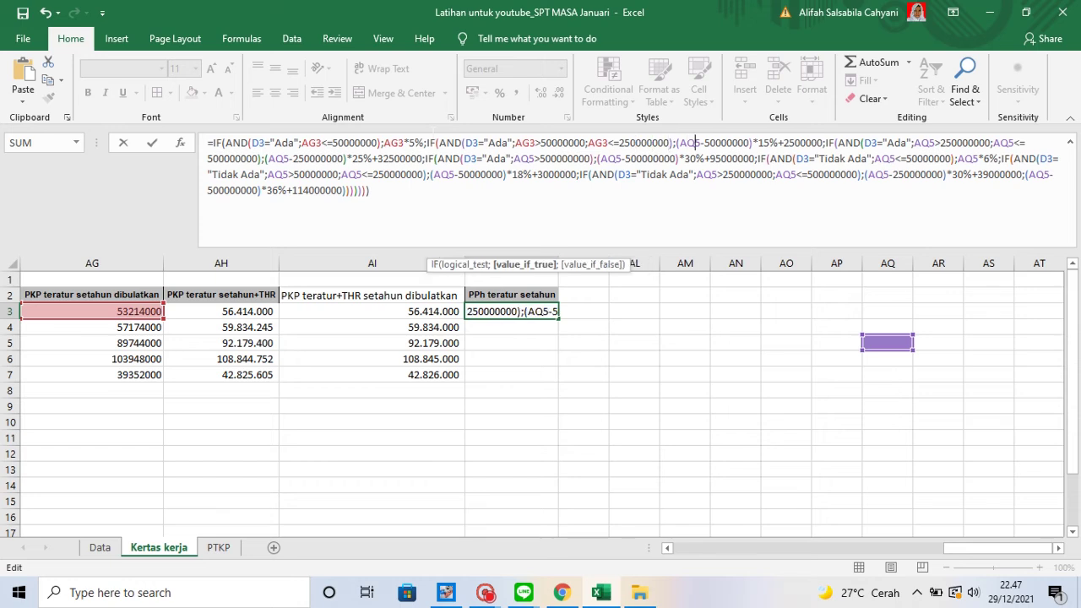
key("BackSpace")
key("BackSpace")
type("G3")
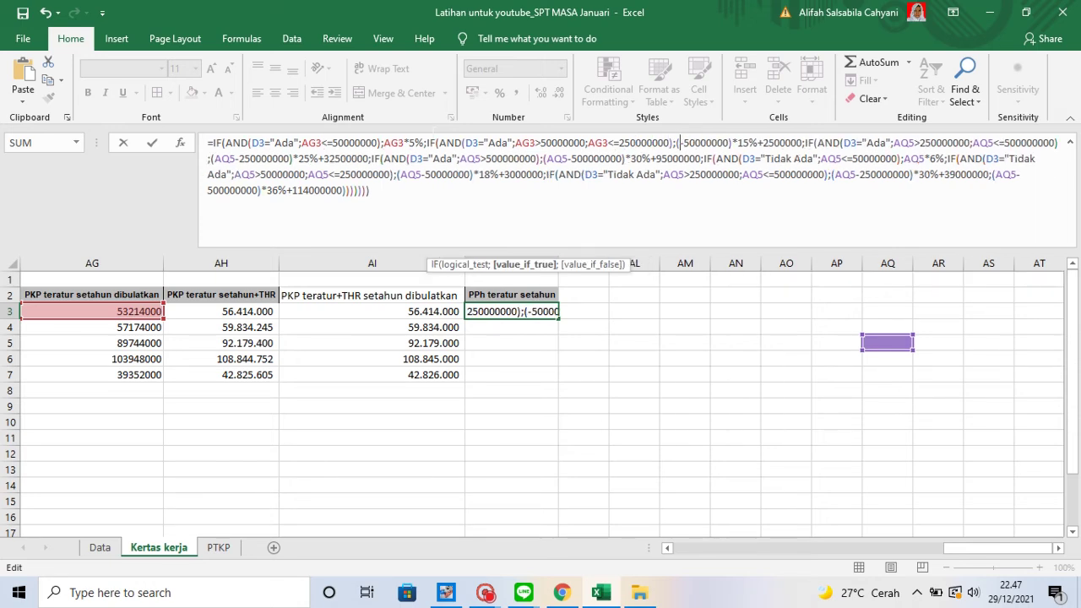
Replace AQ5 with AG3 in the AJ3 formula's "Ada" lower-limit test >250000000 for the 25% bracket
key("Right")
key("Right")
key("Right")
key("Right")
key("Right")
key("Right")
key("Right")
key("Right")
key("Right")
key("Right")
key("Right")
key("Right")
key("Right")
key("Right")
key("Right")
key("Right")
key("Right")
key("Right")
key("Right")
key("Right")
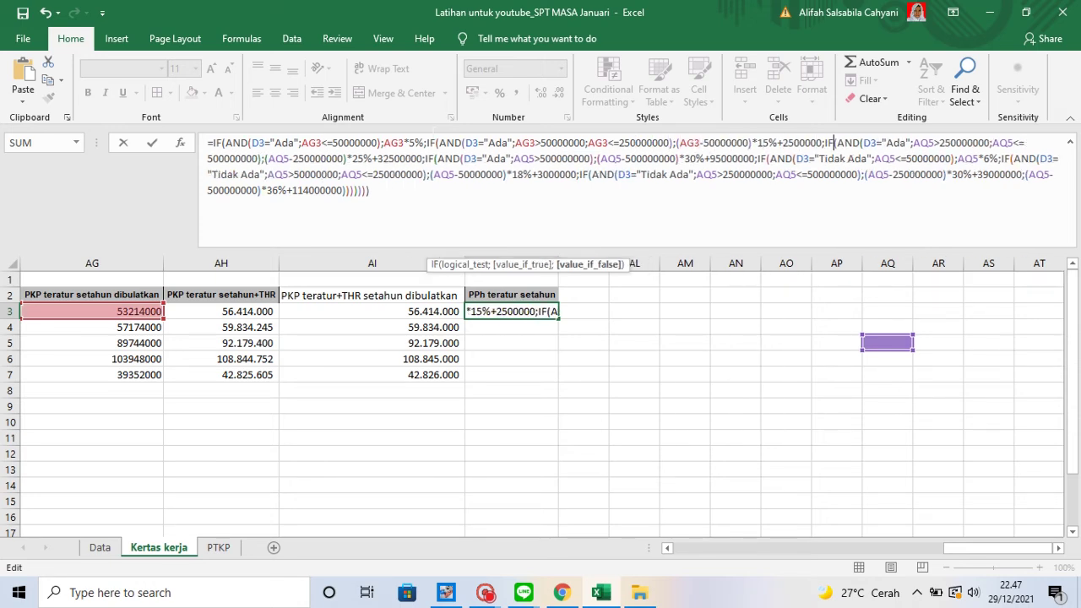
key("Right")
key("Right")
key("BackSpace")
key("BackSpace")
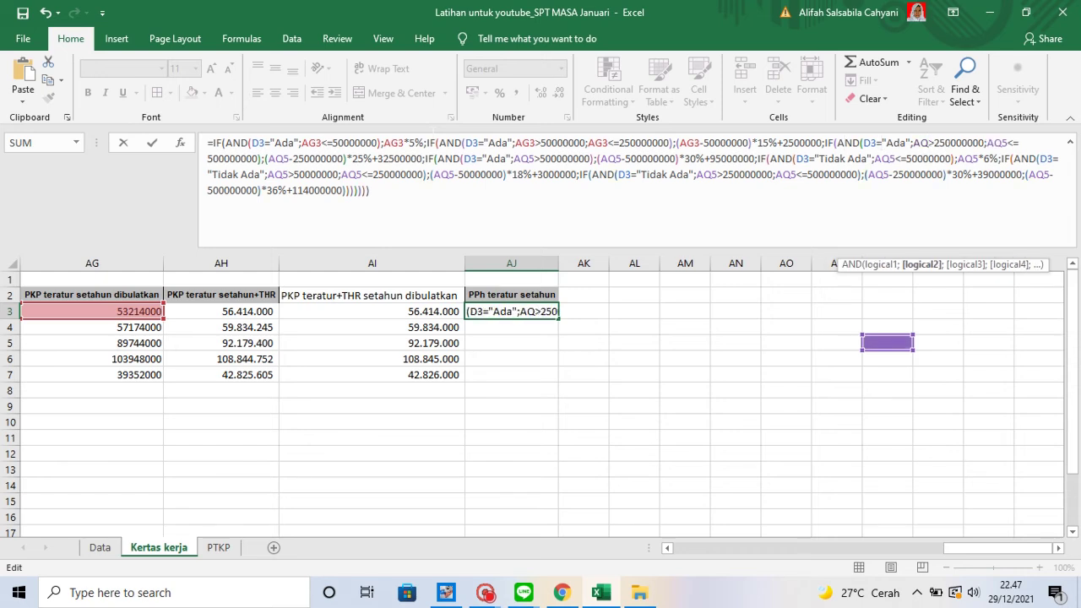
type("G3")
Replace AQ5 with AG3 in the AJ3 formula's "Ada" upper-limit test <=500000000 for the 25% bracket
key("Right")
key("Right")
key("Right")
key("Right")
key("Right")
key("Right")
key("Right")
key("Right")
key("Right")
key("Right")
key("Right")
key("Right")
key("Right")
key("Right")
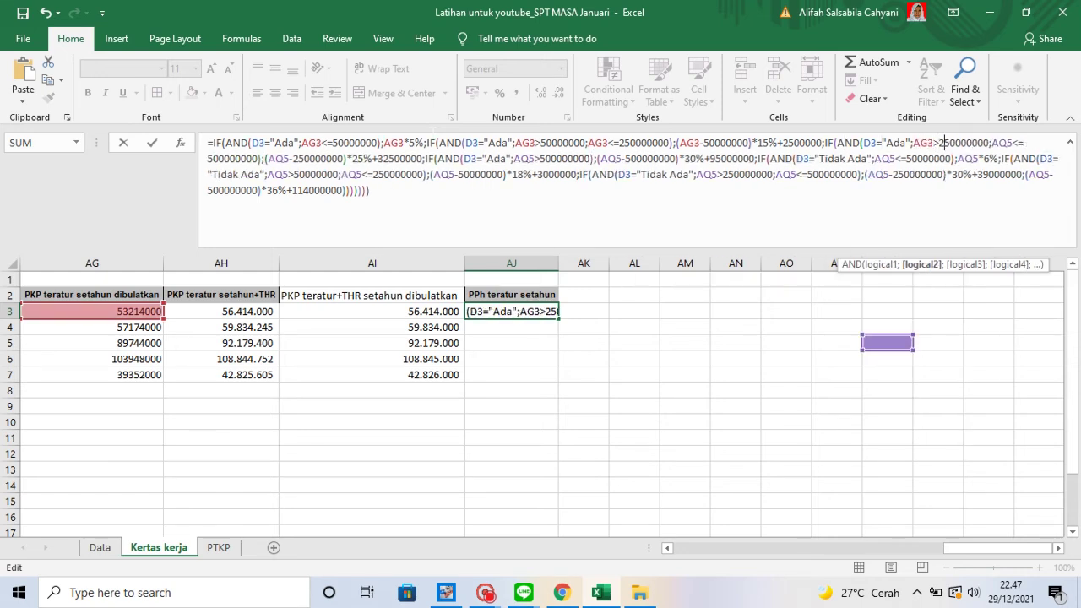
key("BackSpace")
key("BackSpace")
type("G3")
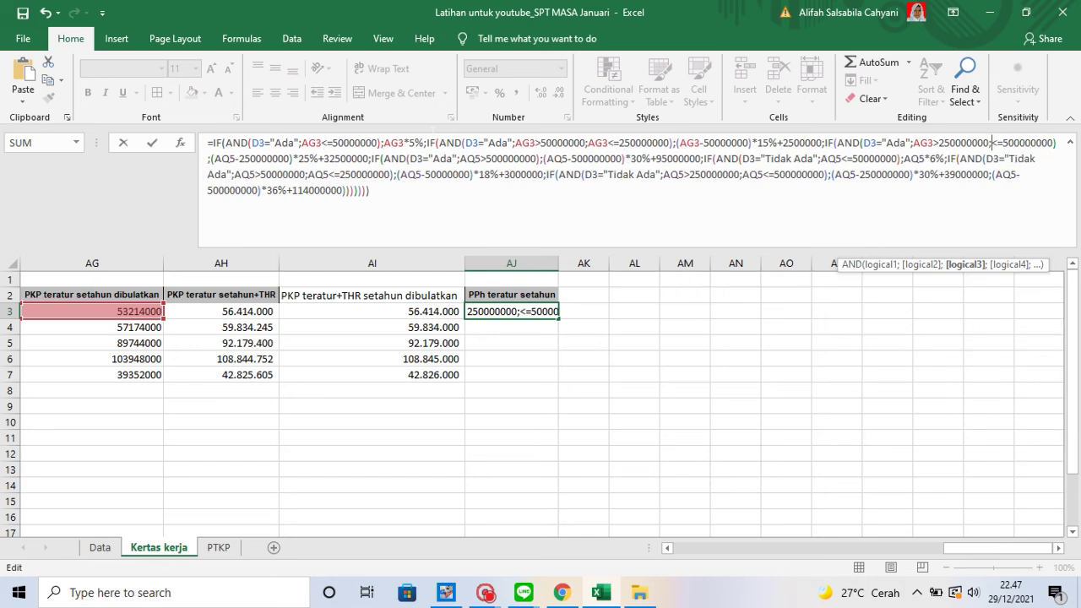
key("Right")
key("Right")
key("Right")
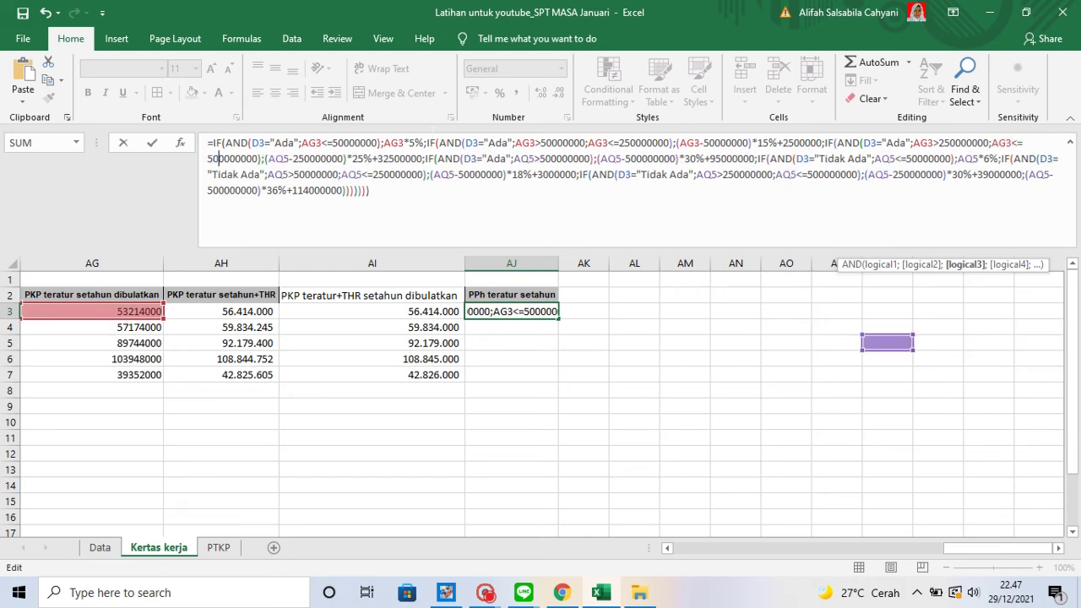
key("Right")
key("Right")
key("Right")
key("Right")
key("Right")
key("Right")
key("Right")
key("Right")
key("Right")
key("BackSpace")
key("BackSpace")
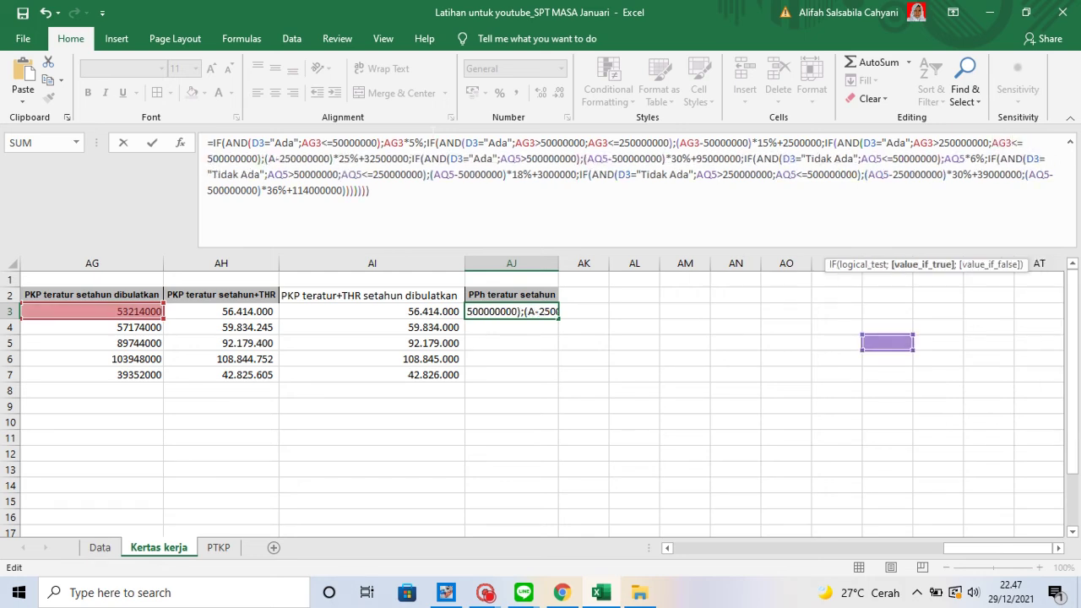
type("G3")
Replace AQ5 with AG3 in the AJ3 formula's "Ada" test >500000000 for the 30% bracket
key("Right")
key("Right")
key("Right")
key("Right")
key("Right")
key("Right")
key("Right")
key("Right")
key("Right")
key("Right")
key("Right")
key("Right")
key("Right")
key("Right")
key("Right")
key("Right")
key("Right")
key("Right")
key("Right")
key("Right")
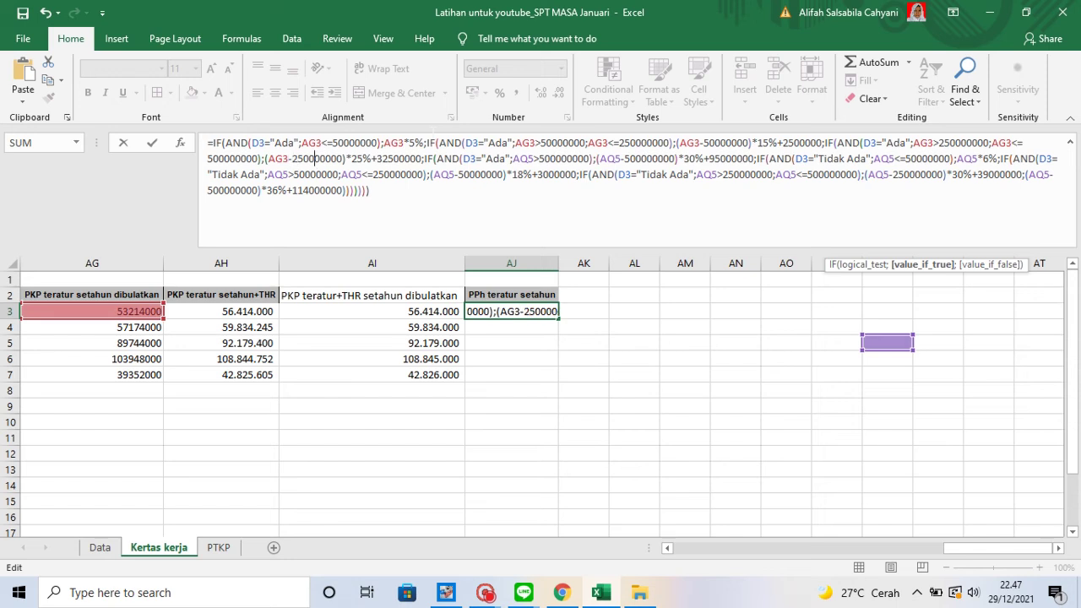
key("Right")
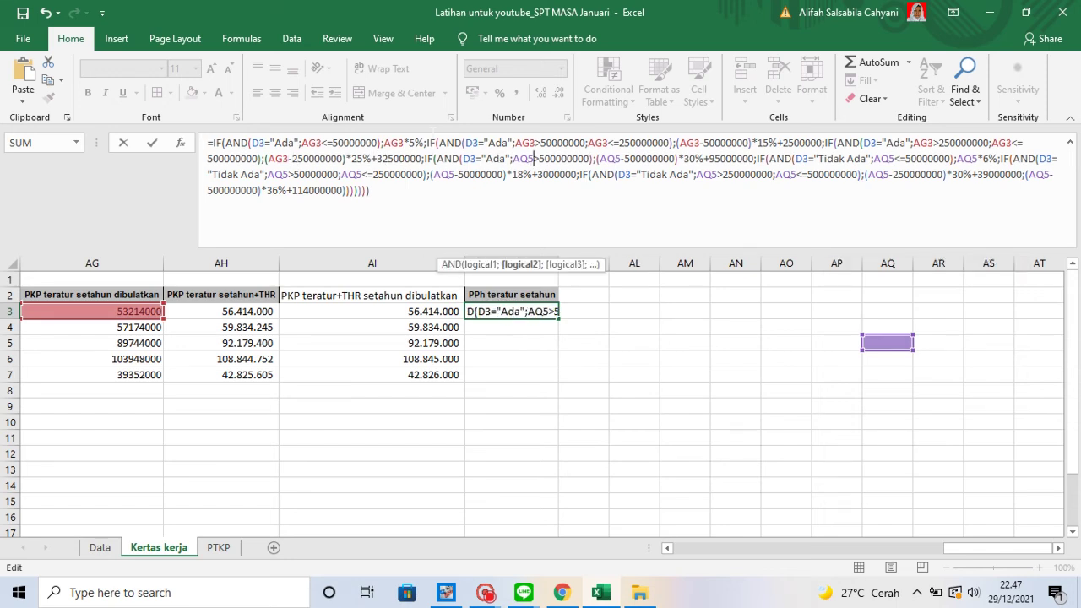
key("BackSpace")
key("BackSpace")
type("G3")
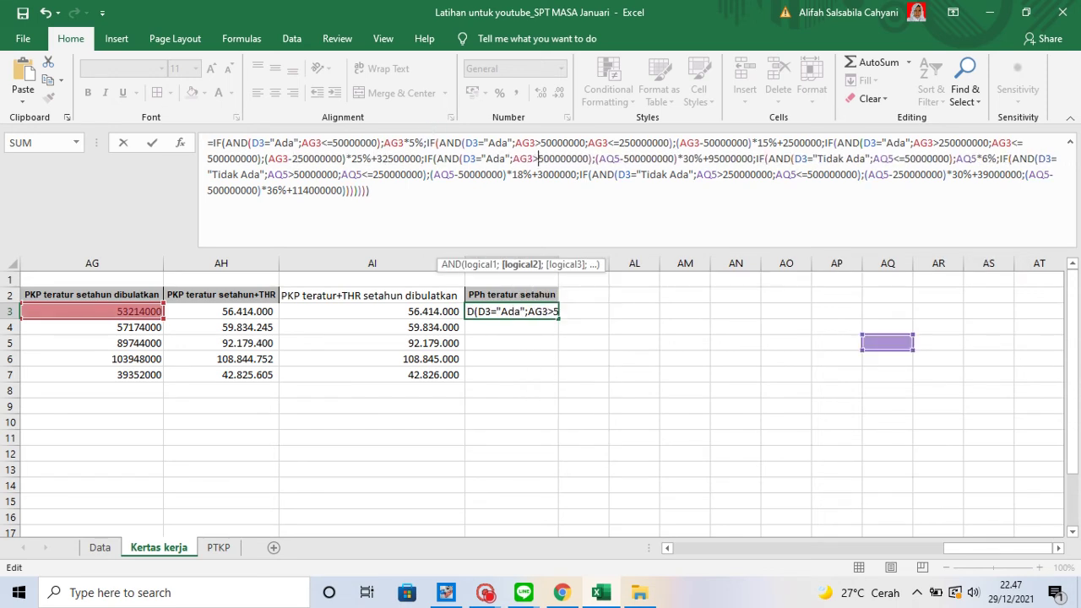
key("Right")
key("Right")
key("Right")
key("Right")
key("Right")
key("Right")
key("Right")
key("Right")
key("Right")
key("Right")
key("Right")
key("Right")
key("Right")
key("Right")
key("Right")
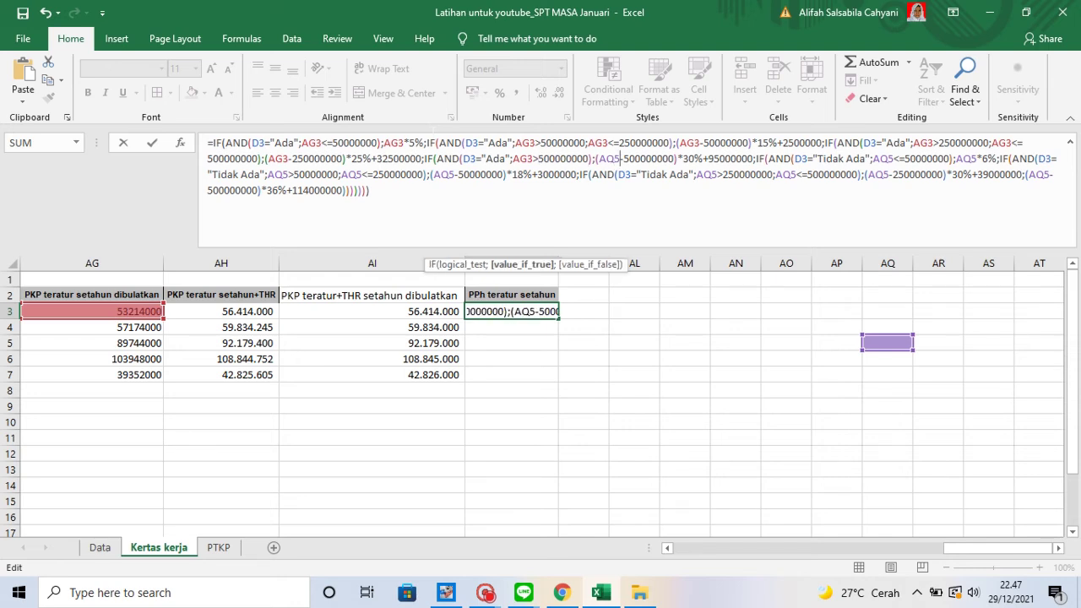
key("BackSpace")
key("BackSpace")
type("G3")
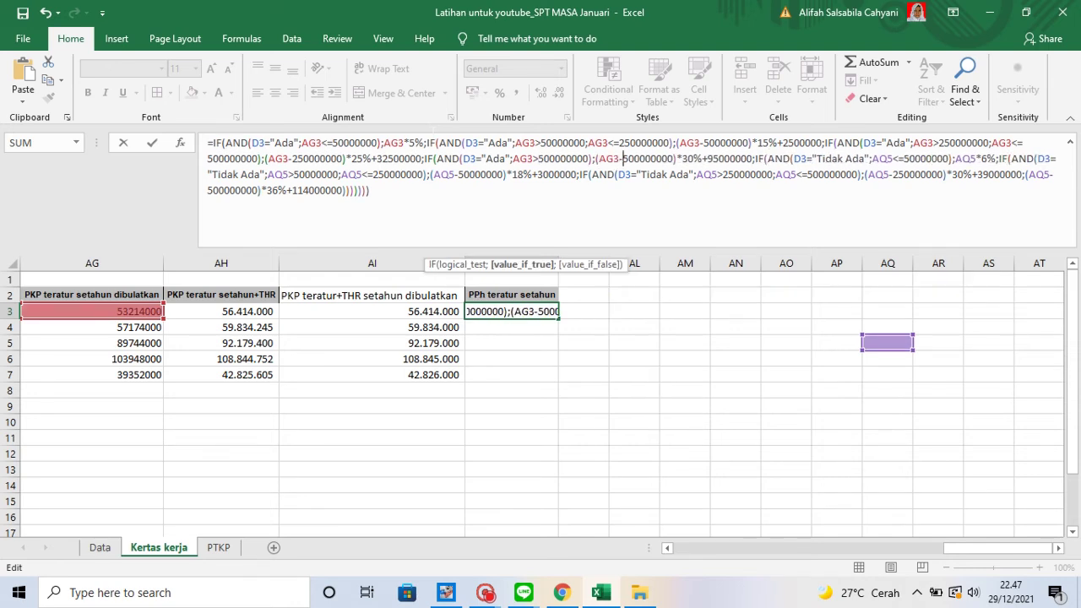
Replace AQ5 with AG3 in the AJ3 formula's first "Tidak Ada" test, <=50000000, for the 6% bracket
key("Right")
key("Right")
key("Right")
key("Right")
key("Right")
key("Right")
key("Right")
key("Right")
key("Right")
key("Right")
key("Right")
key("Right")
key("Right")
key("Right")
key("Right")
key("Right")
key("Right")
key("Right")
key("Right")
key("Right")
key("Right")
key("Right")
key("Right")
key("Right")
key("Right")
key("Right")
key("Right")
key("Right")
key("Right")
key("Right")
key("Right")
key("Right")
key("Right")
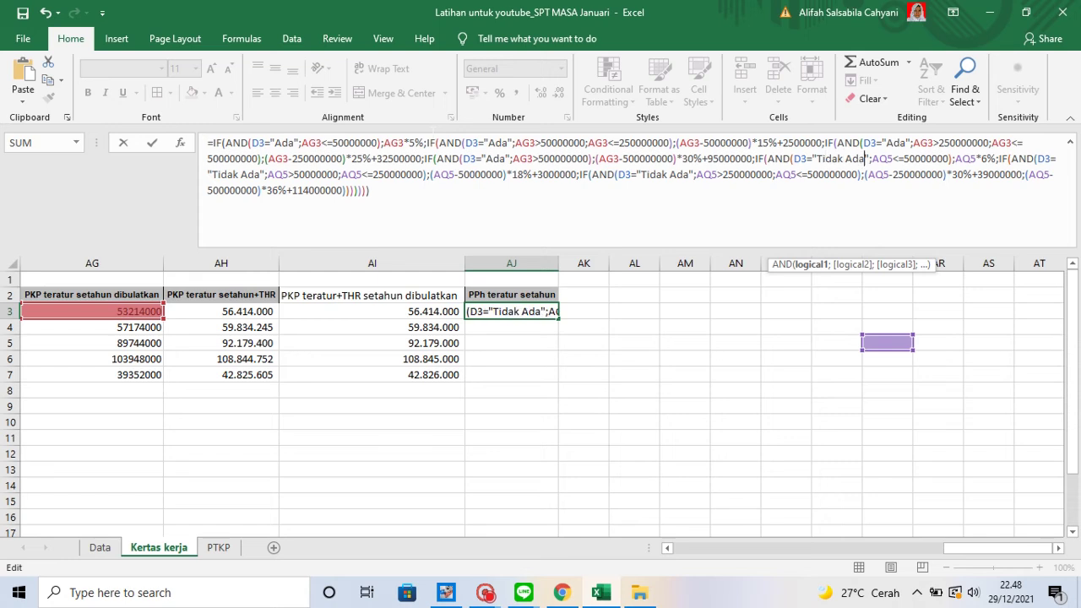
key("BackSpace")
key("BackSpace")
key("BackSpace")
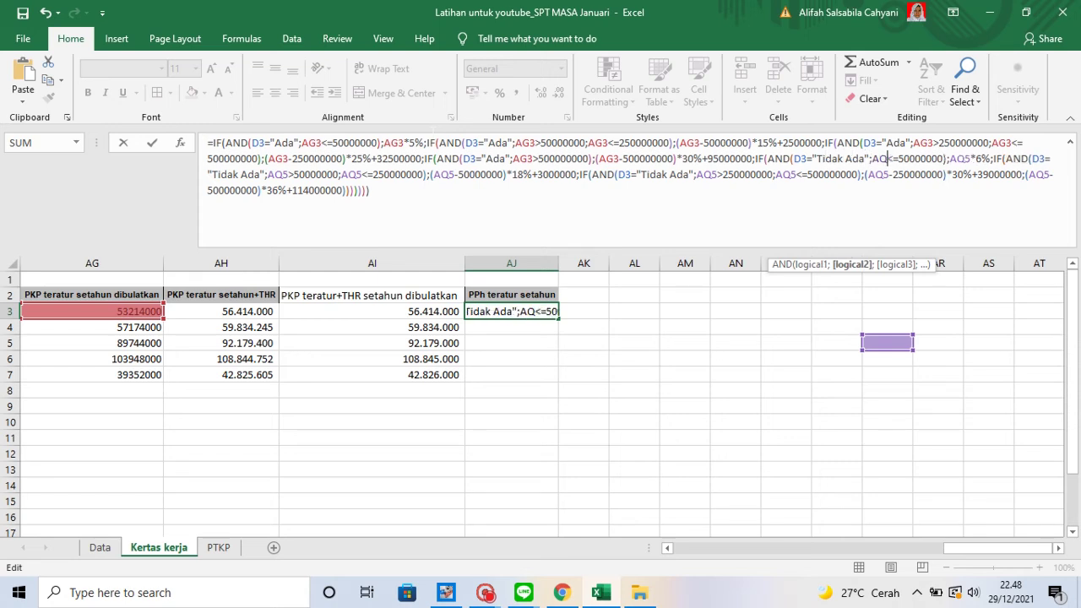
type("AG3")
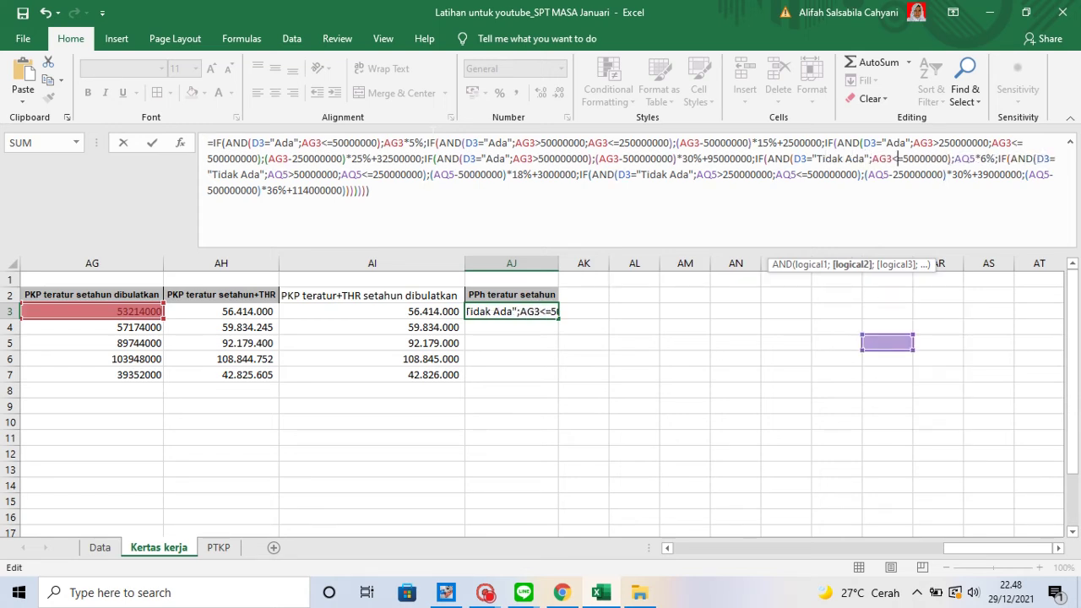
Replace AQ5 with AG3 in the AJ3 formula's "Tidak Ada" 6% calculation, making it AG3*6%
key("Right")
key("Right")
key("Right")
key("Right")
key("Right")
key("Right")
key("Right")
key("Right")
key("Right")
key("Right")
key("Right")
key("Right")
key("Right")
key("Right")
key("Right")
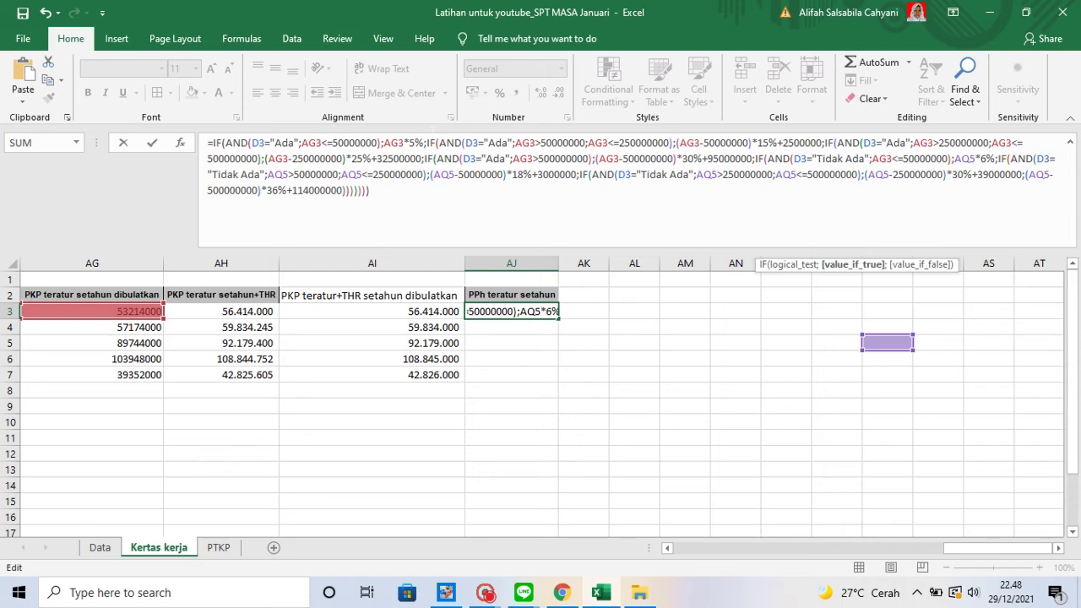
key("BackSpace")
key("BackSpace")
key("BackSpace")
type("AG3")
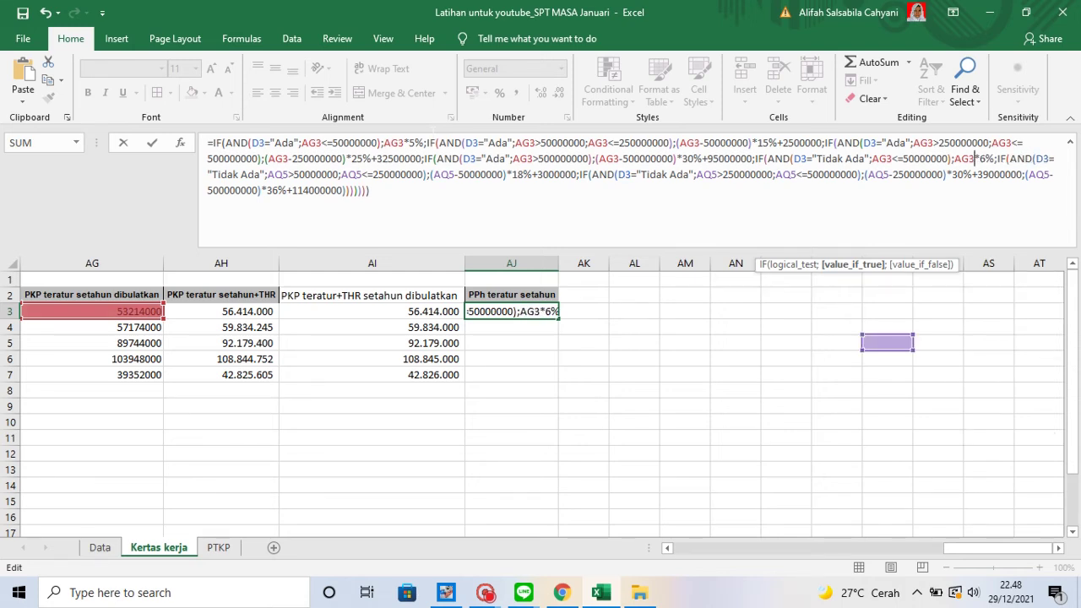
Replace AQ5 with AG3 in the AJ3 formula's second "Tidak Ada" test, >50000000, for the 18% bracket
key("Right")
key("Right")
key("Right")
key("Right")
key("Right")
key("Right")
key("Right")
key("Right")
key("Right")
key("Right")
key("Right")
key("Right")
key("Right")
key("Right")
key("Right")
key("Right")
key("Right")
key("Right")
key("Right")
key("Right")
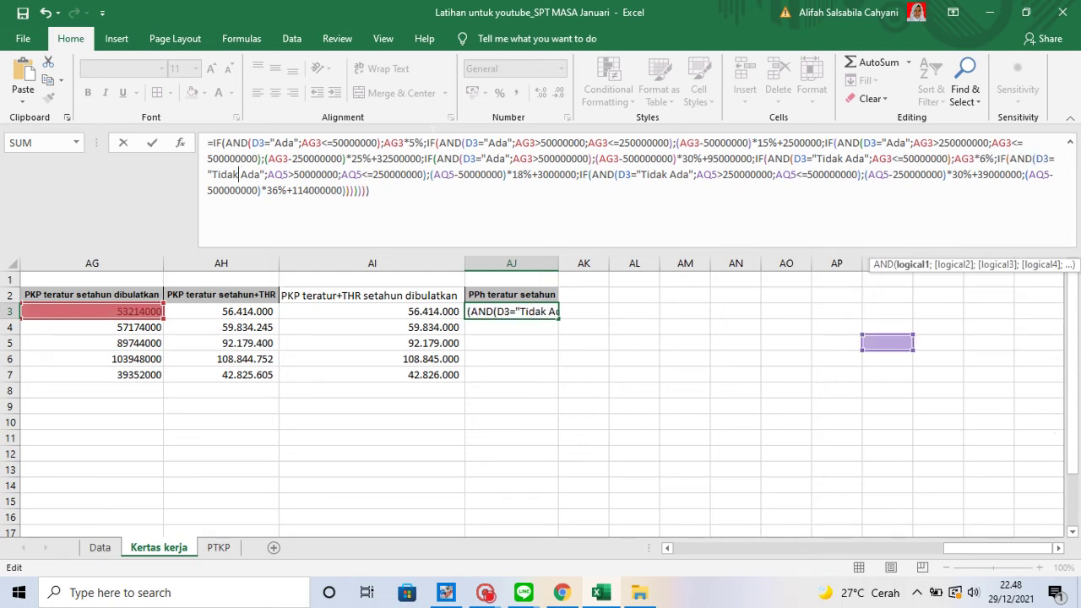
key("BackSpace")
key("BackSpace")
key("BackSpace")
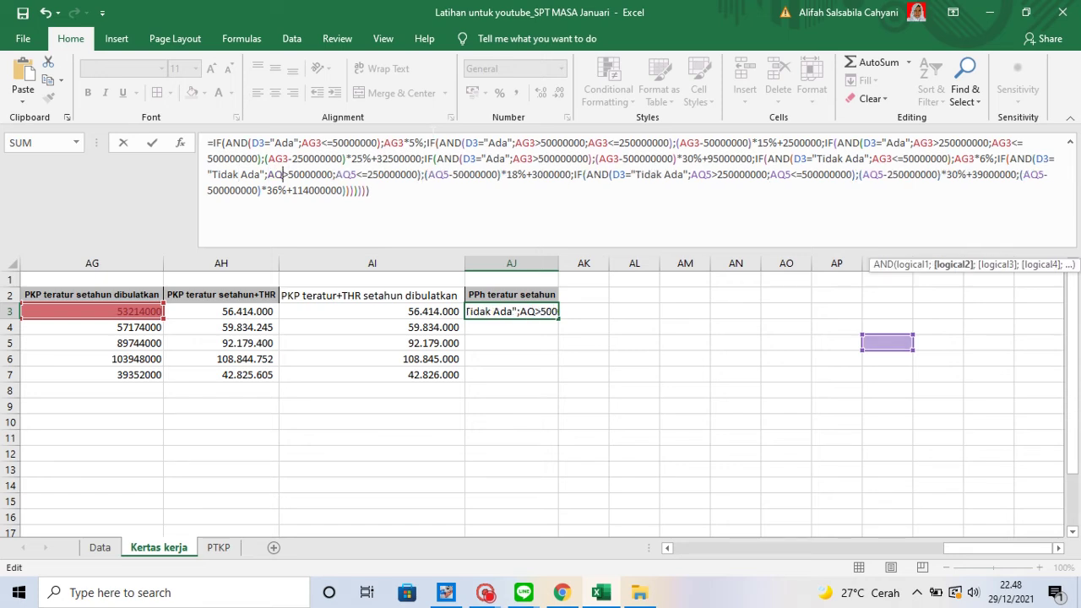
type("AG3")
Replace AQ5 with AG3 in the upper limit <=250000000 of the AJ3 formula's "Tidak Ada" 18% bracket test
key("Right")
key("Right")
key("Right")
key("Right")
key("Right")
key("Right")
key("Right")
key("Right")
key("Right")
key("Right")
key("Right")
key("Right")
key("Right")
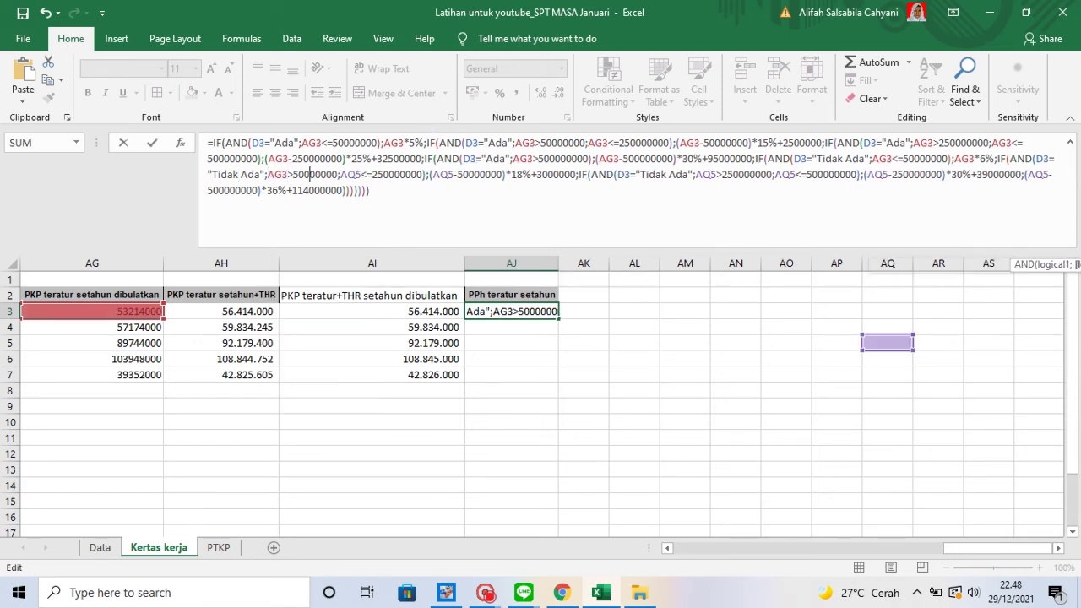
key("BackSpace")
key("BackSpace")
key("BackSpace")
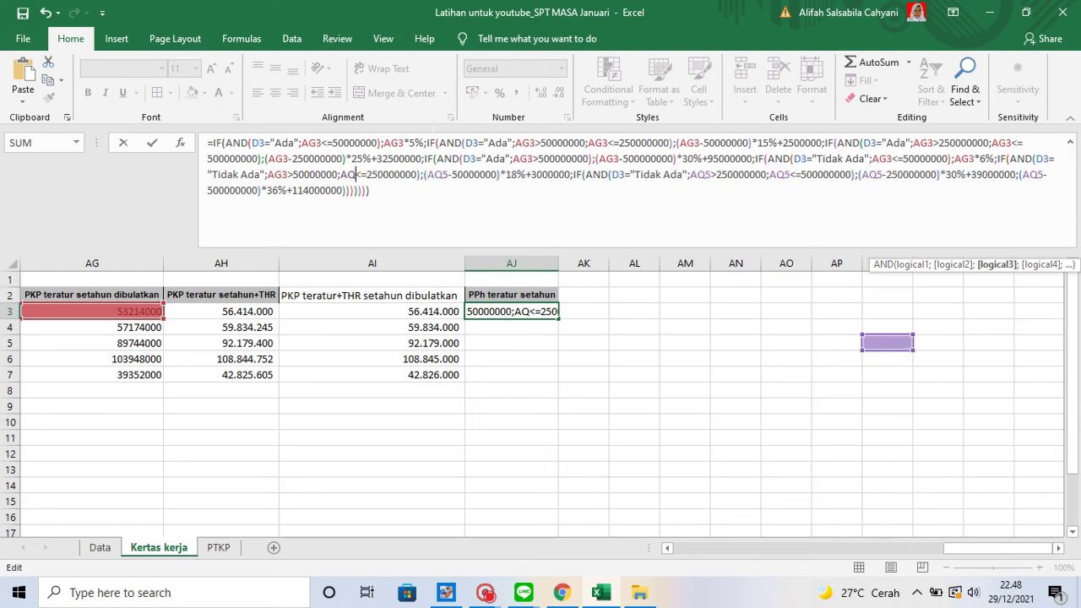
type("AG3")
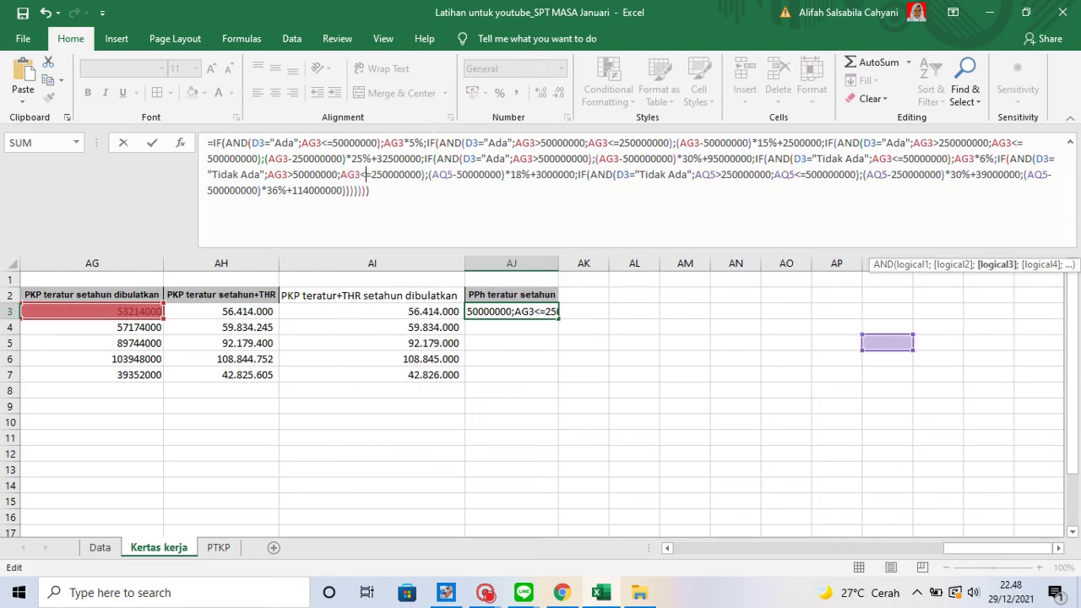
Replace AQ5 with AG3 in the AJ3 formula's "Tidak Ada" 18% calculation, making it (AG3-50000000)*18%+3000000
key("Right")
key("Right")
key("Right")
key("Right")
key("Right")
key("Right")
key("Right")
key("Right")
key("Right")
key("Right")
key("Right")
key("Right")
key("Right")
key("Right")
key("Right")
key("Right")
key("BackSpace")
key("BackSpace")
key("BackSpace")
type("AG3")
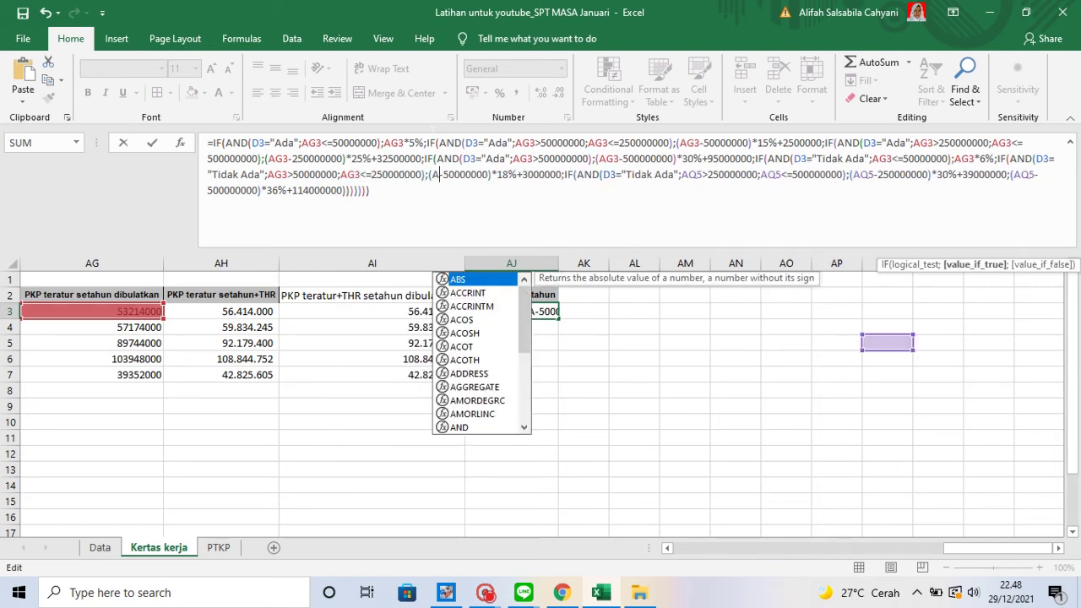
Replace AQ5 with AG3 in the AJ3 formula's third "Tidak Ada" test, >250000000, for the 30% bracket
key("Right")
key("Right")
key("Right")
key("Right")
key("Right")
key("Right")
key("Right")
key("Right")
key("Right")
key("Right")
key("Right")
key("Right")
key("Right")
key("Right")
key("Right")
key("Right")
key("Right")
key("Right")
key("Right")
key("Right")
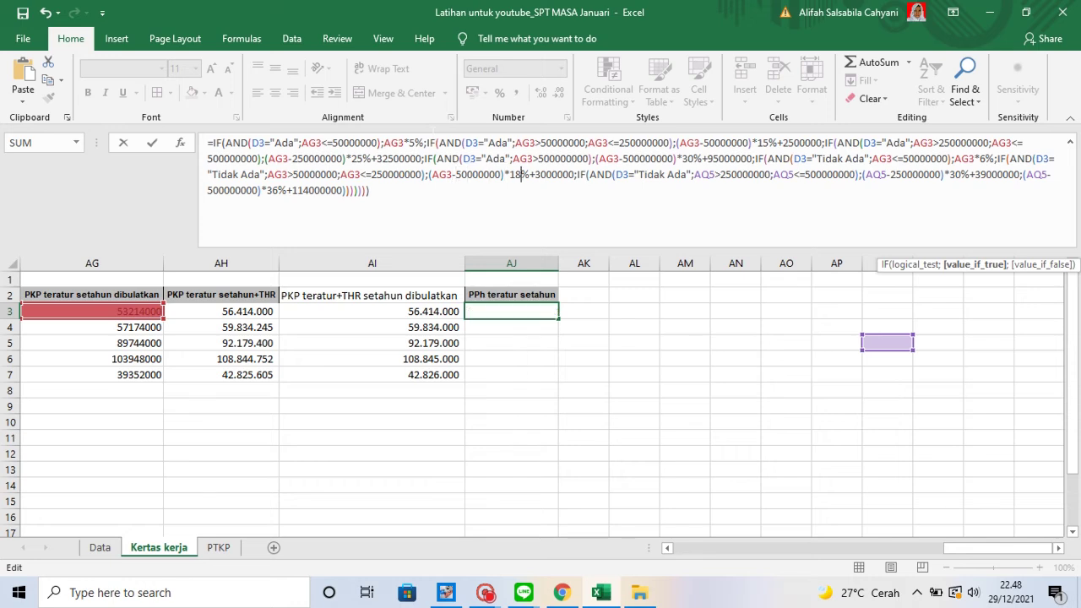
key("Right")
key("Right")
key("Right")
key("Right")
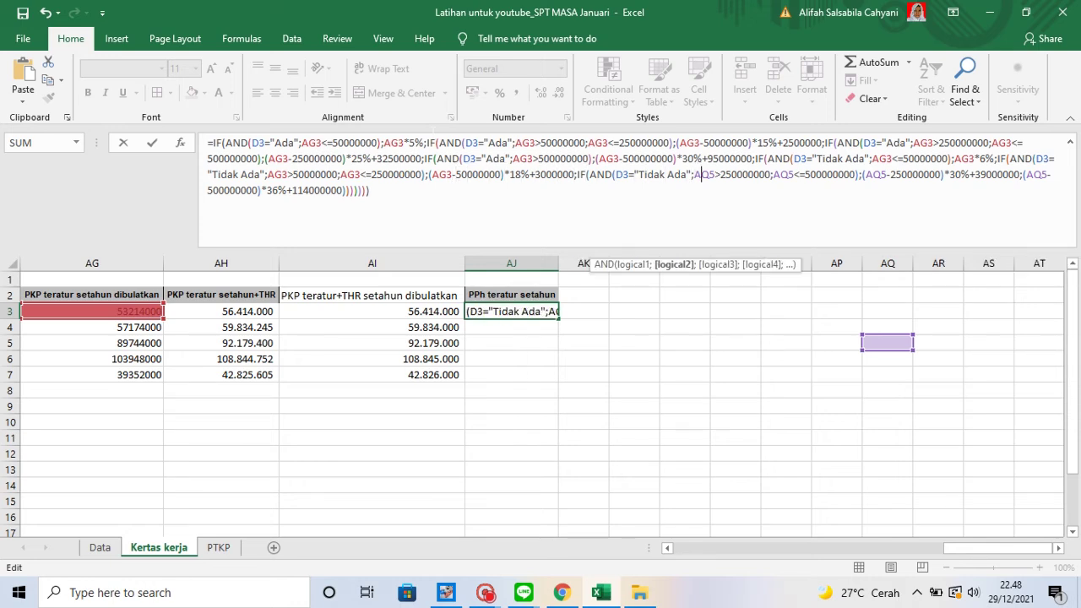
key("BackSpace")
key("BackSpace")
key("BackSpace")
type("AG3")
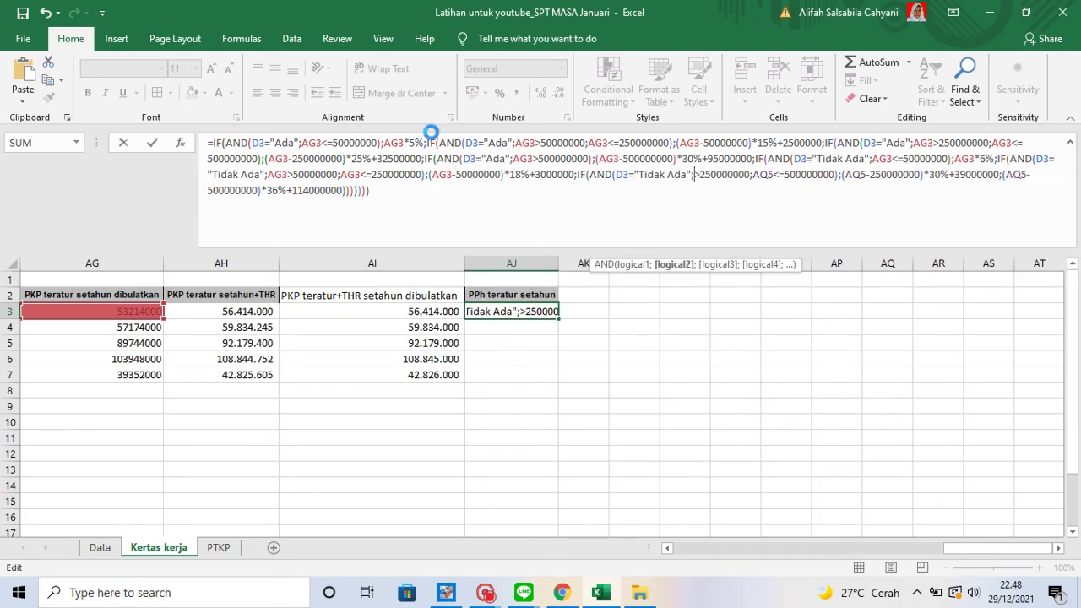
Replace AQ5 with AG3 in the upper limit <=500000000 of the AJ3 formula's "Tidak Ada" 30% bracket test
key("Right")
key("Right")
key("Right")
key("Right")
key("Right")
key("Right")
key("Right")
key("Right")
key("Right")
key("Right")
key("Right")
key("Right")
key("Right")
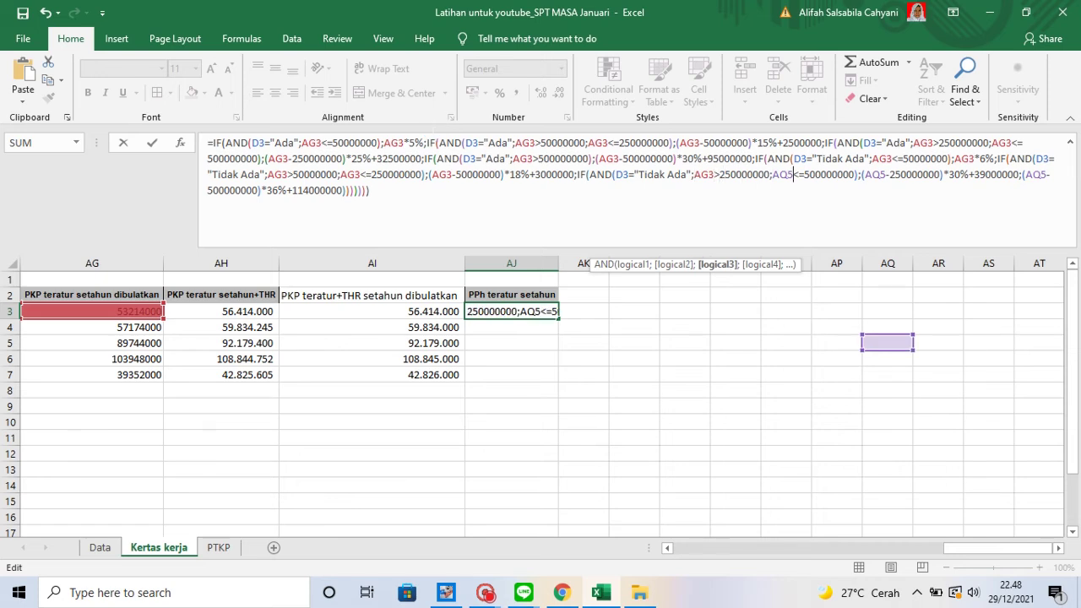
key("BackSpace")
key("BackSpace")
key("BackSpace")
type("AG3")
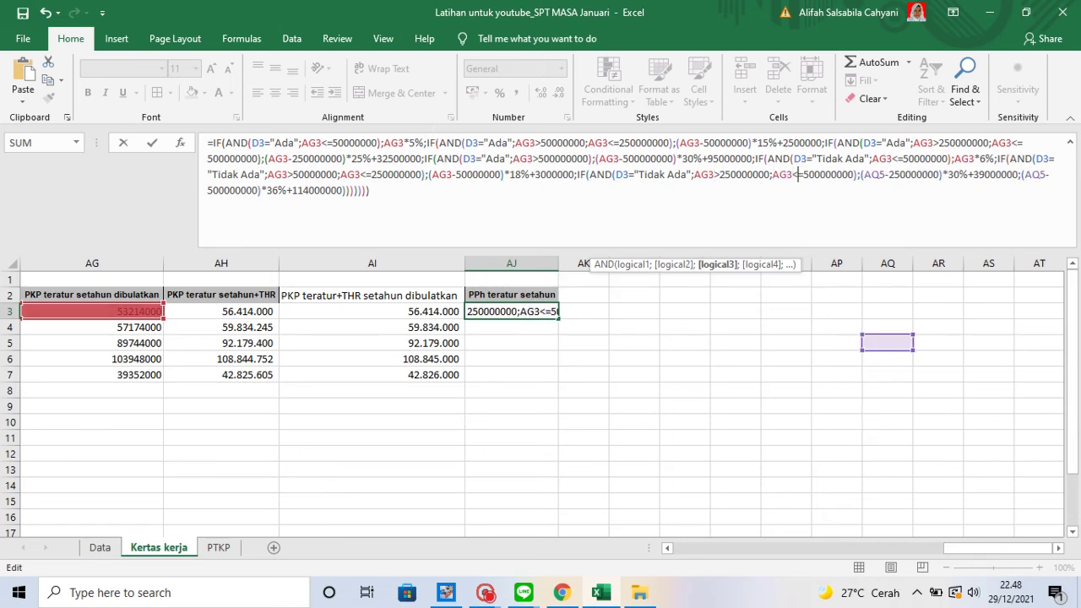
key("Right")
key("Right")
key("Right")
key("Right")
key("Right")
key("Right")
key("Right")
key("Right")
key("Right")
key("Right")
key("Right")
key("Right")
key("Right")
key("Right")
key("Right")
key("Right")
key("BackSpace")
key("BackSpace")
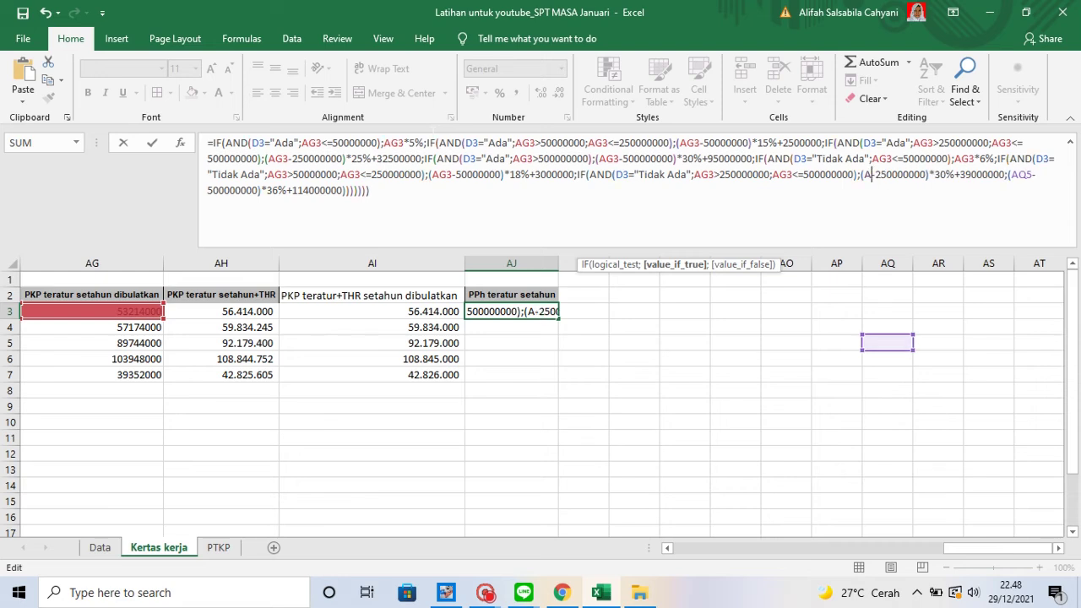
type("G3")
key("Right")
key("Right")
key("Right")
key("Right")
key("Right")
key("Right")
key("Right")
key("Right")
key("Right")
key("Right")
key("Right")
key("Right")
key("Right")
key("Right")
key("Right")
key("Right")
key("Right")
key("Right")
key("Right")
key("Right")
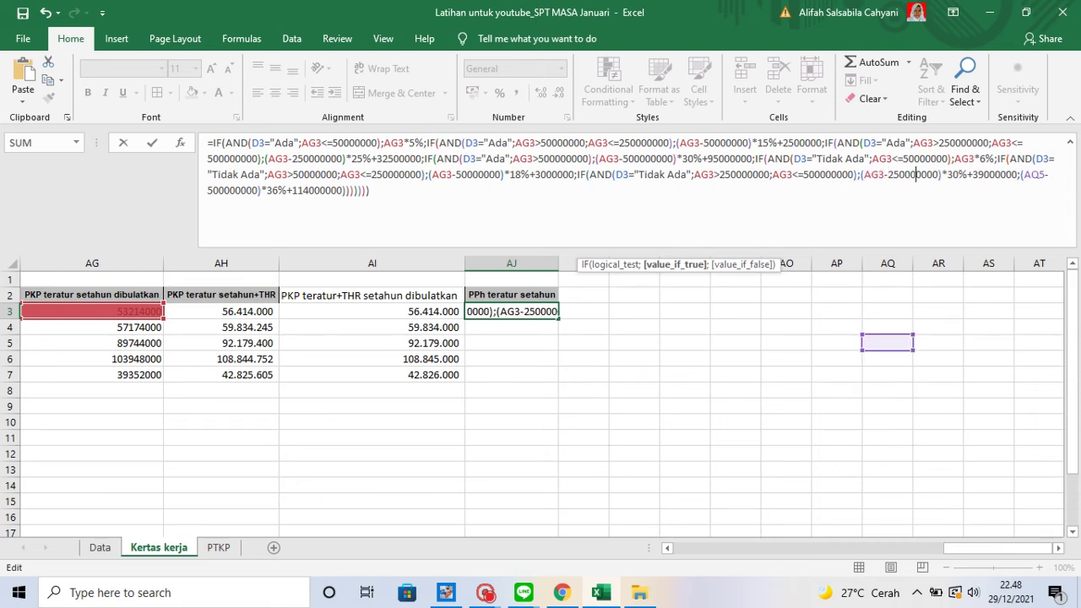
key("BackSpace")
key("BackSpace")
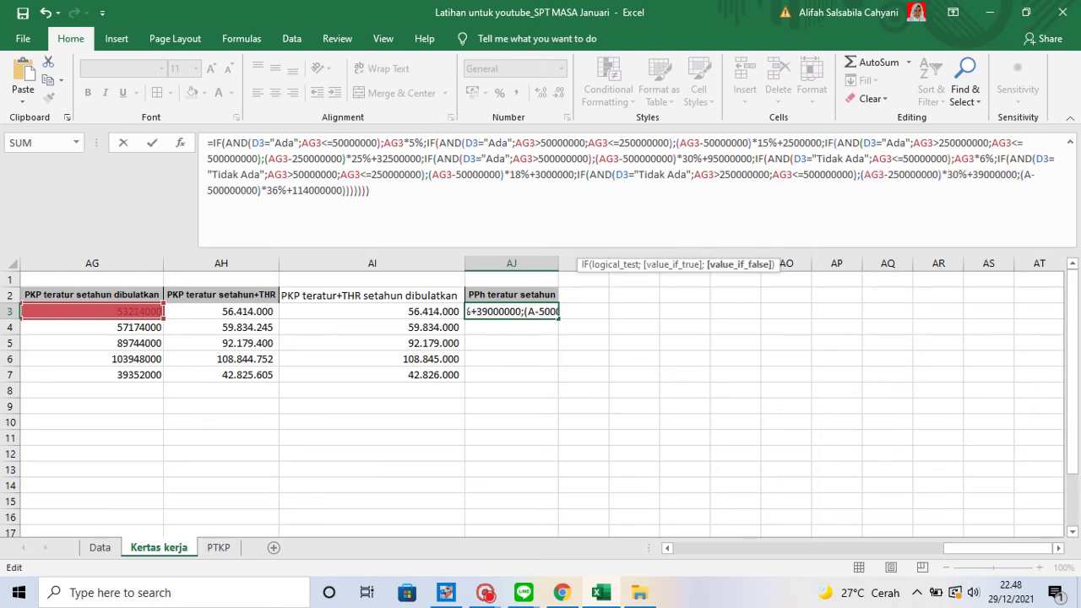
type("G3")
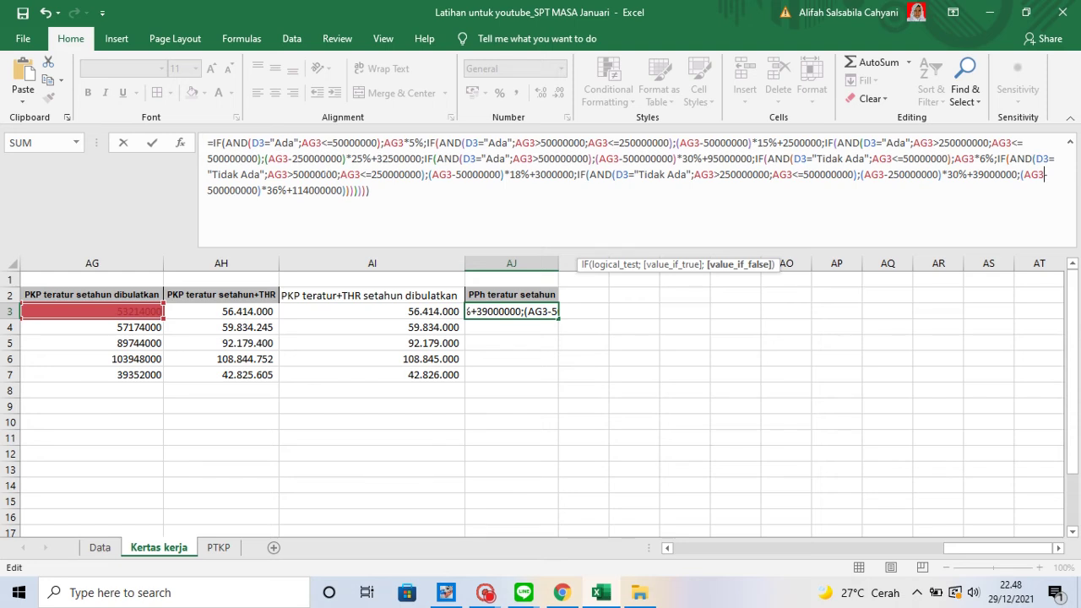
Commit the completed PPh teratur setahun formula in AJ3 and fill it down through AJ7
left_click(257, 143)
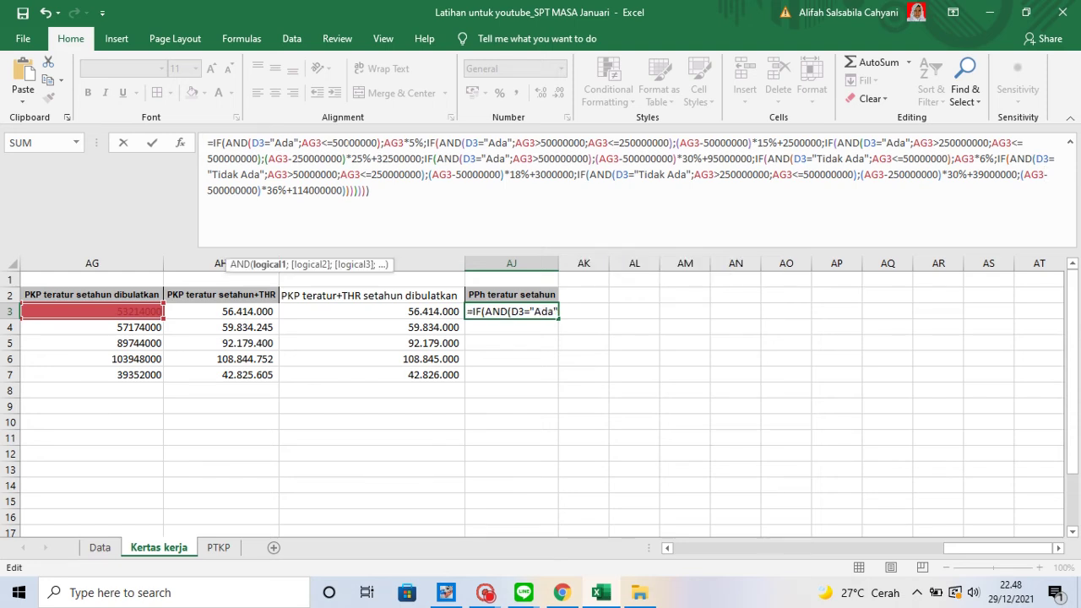
left_click(479, 143)
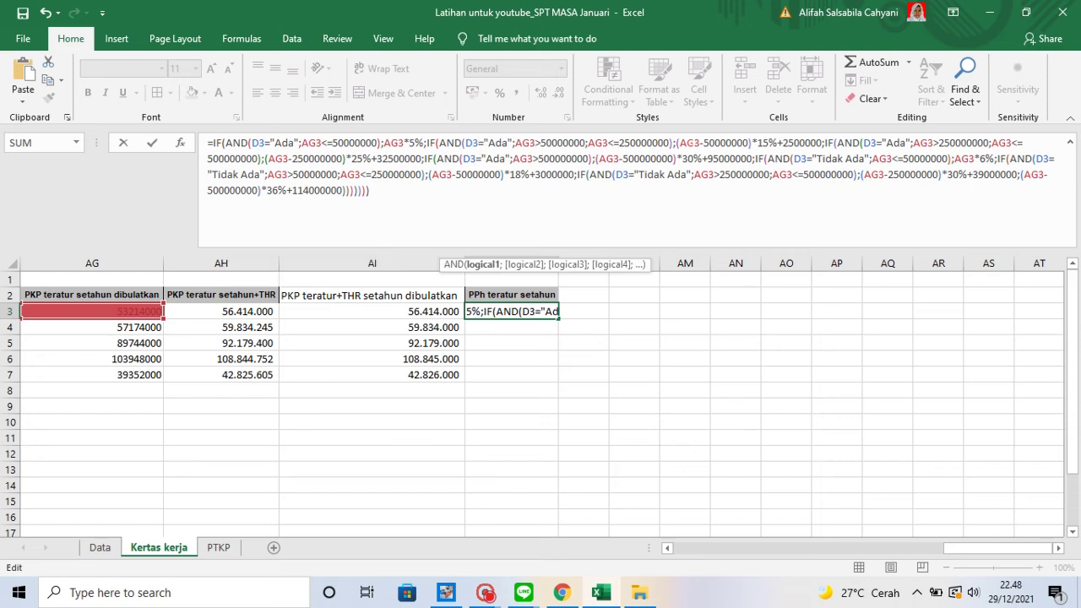
left_click(863, 142)
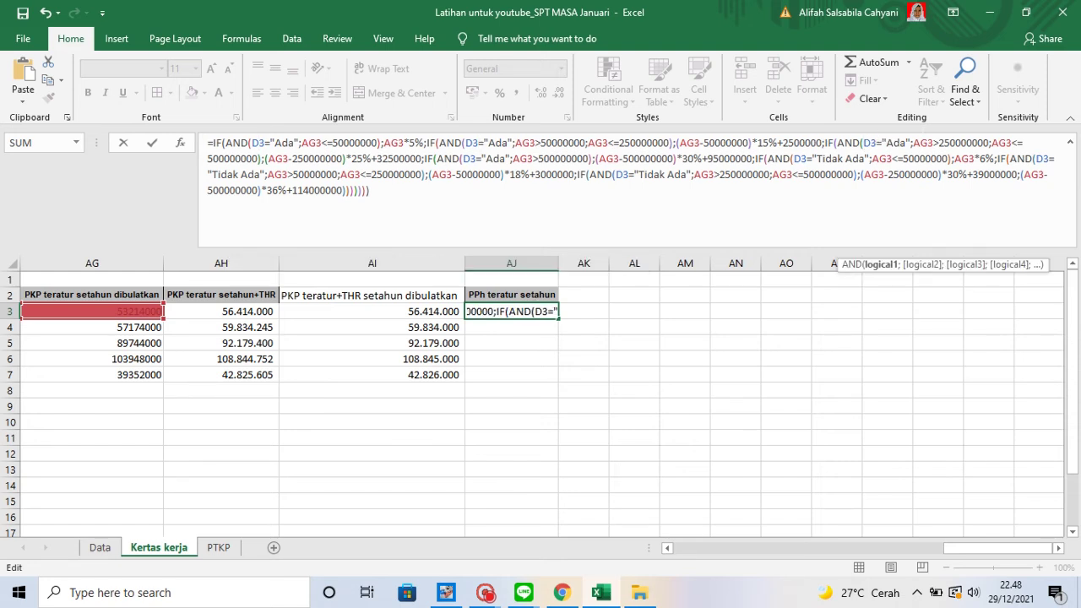
left_click(467, 158)
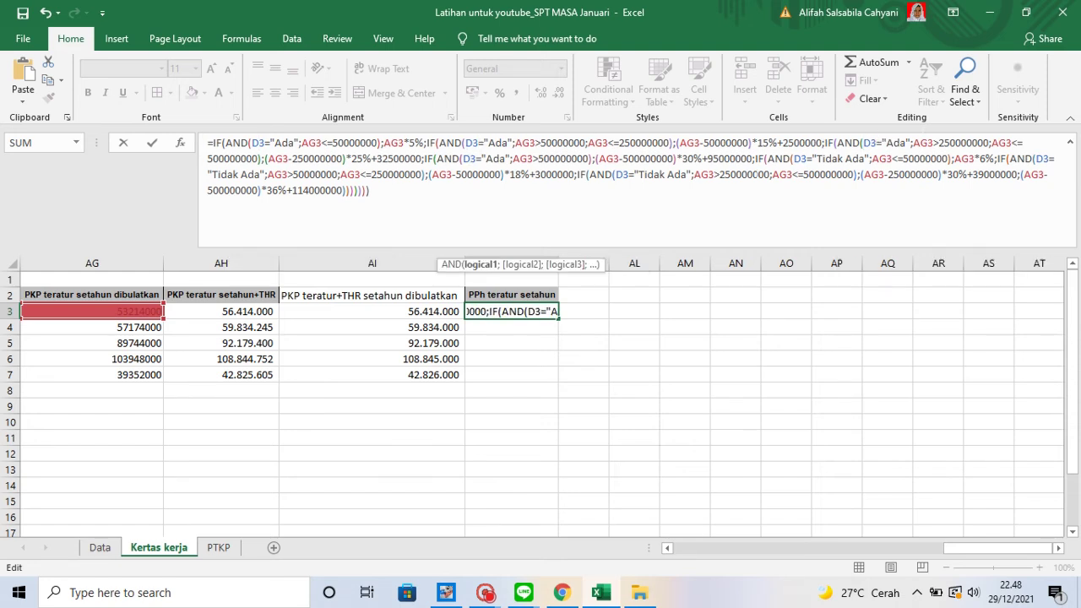
left_click(794, 158)
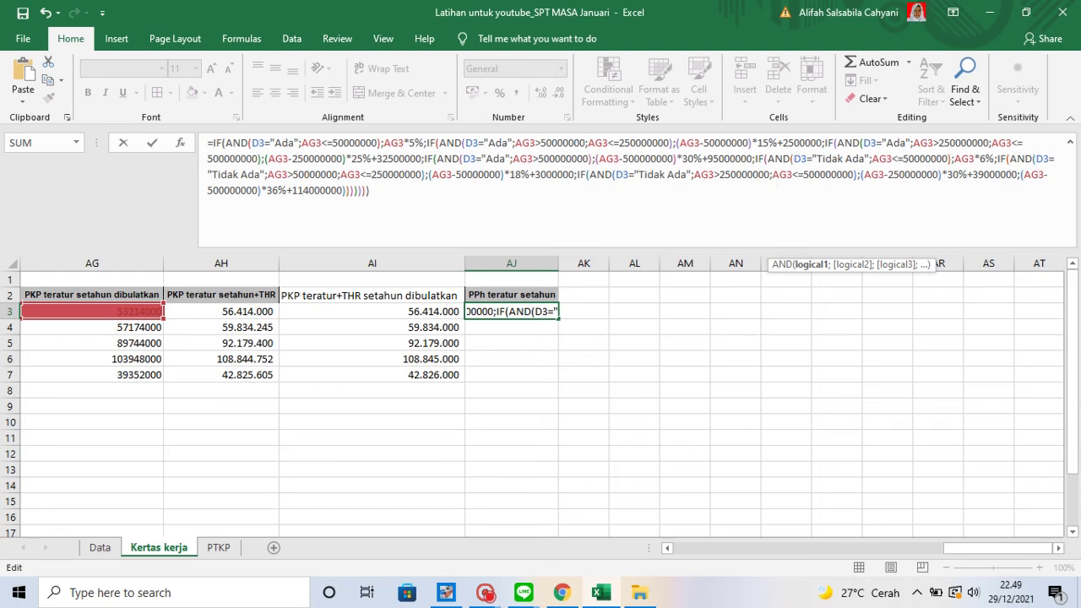
left_click(370, 190)
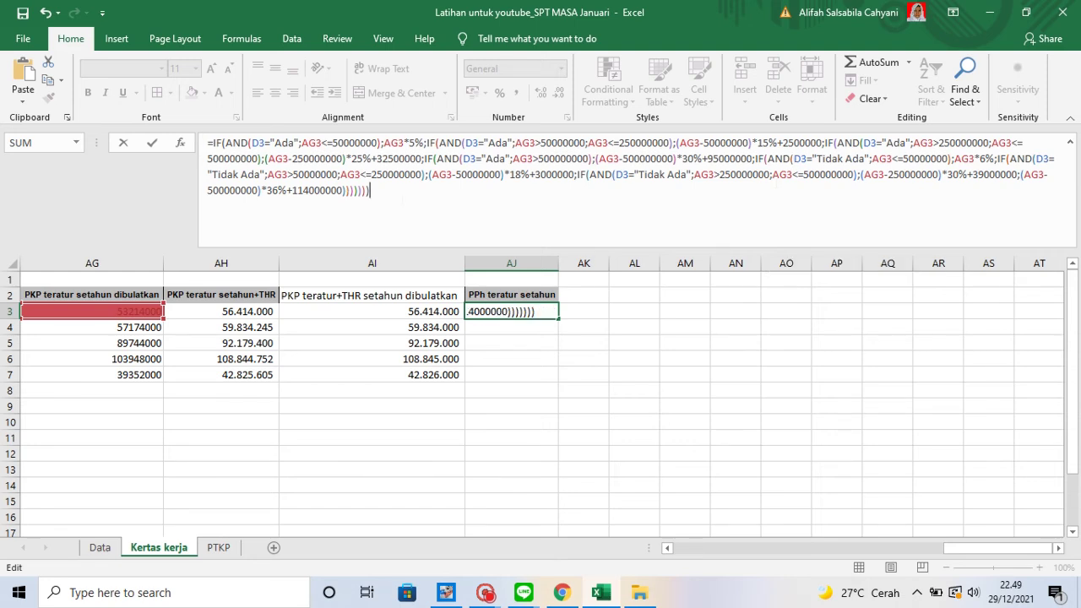
key("Return")
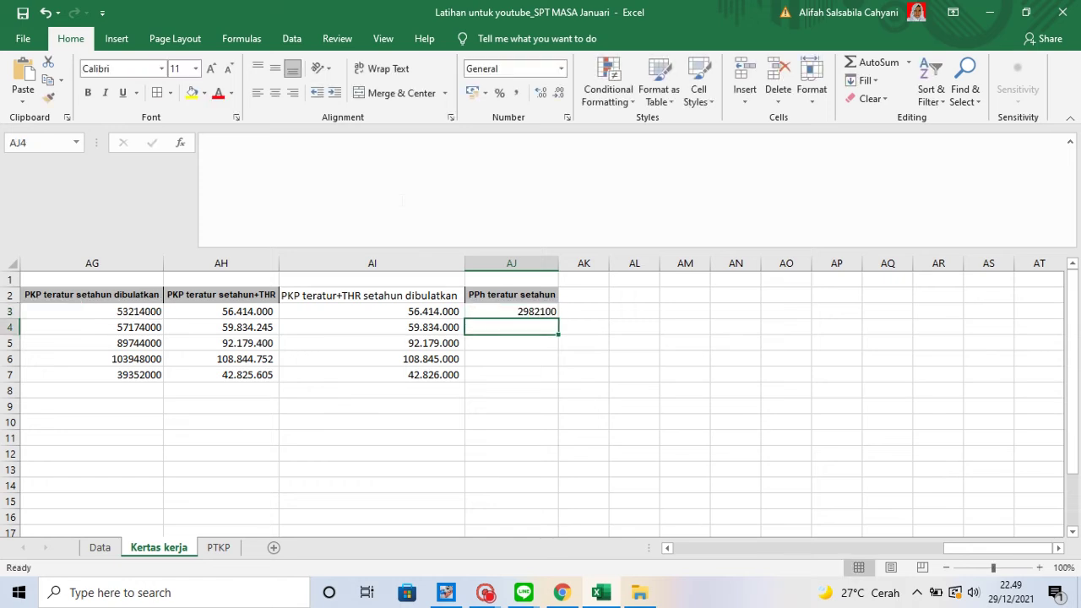
left_click(521, 313)
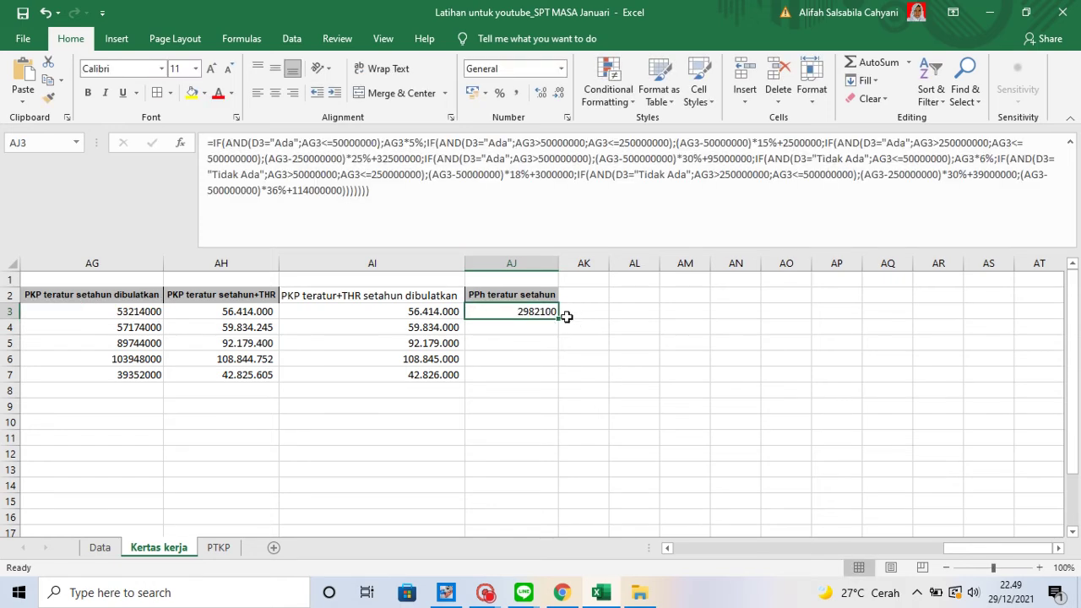
double_click(557, 320)
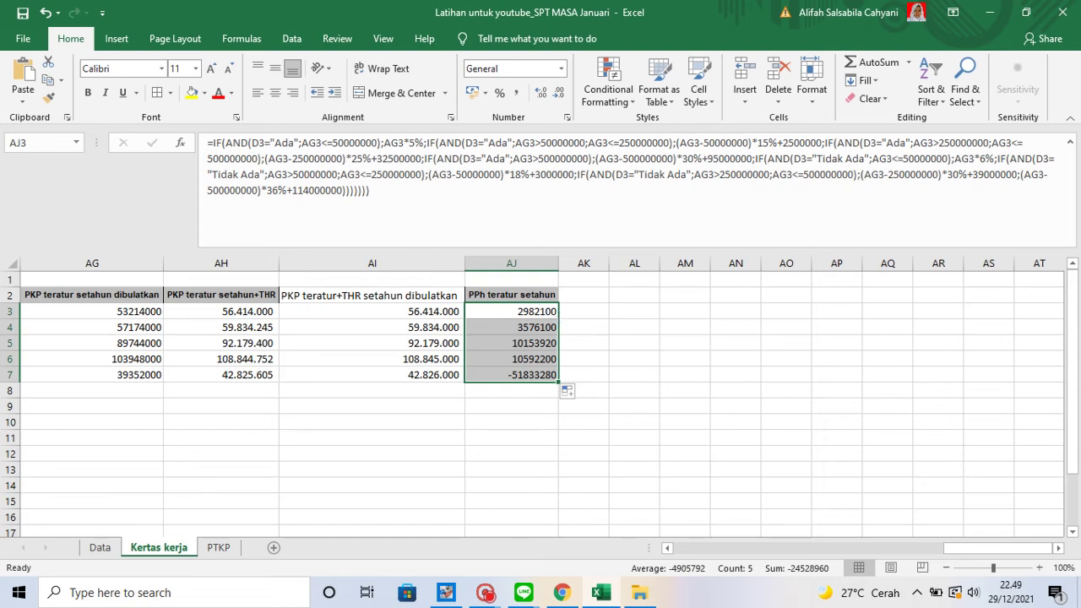
Enter the header "PPh teratur+THR" in AK2 and fit column AK's width to it
left_click(581, 296)
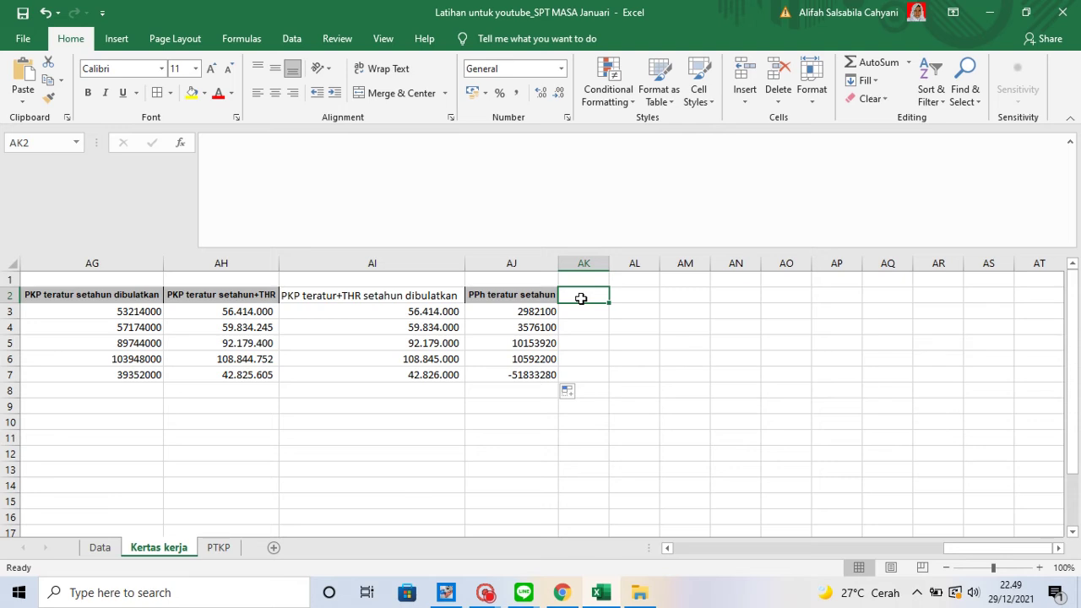
double_click(582, 298)
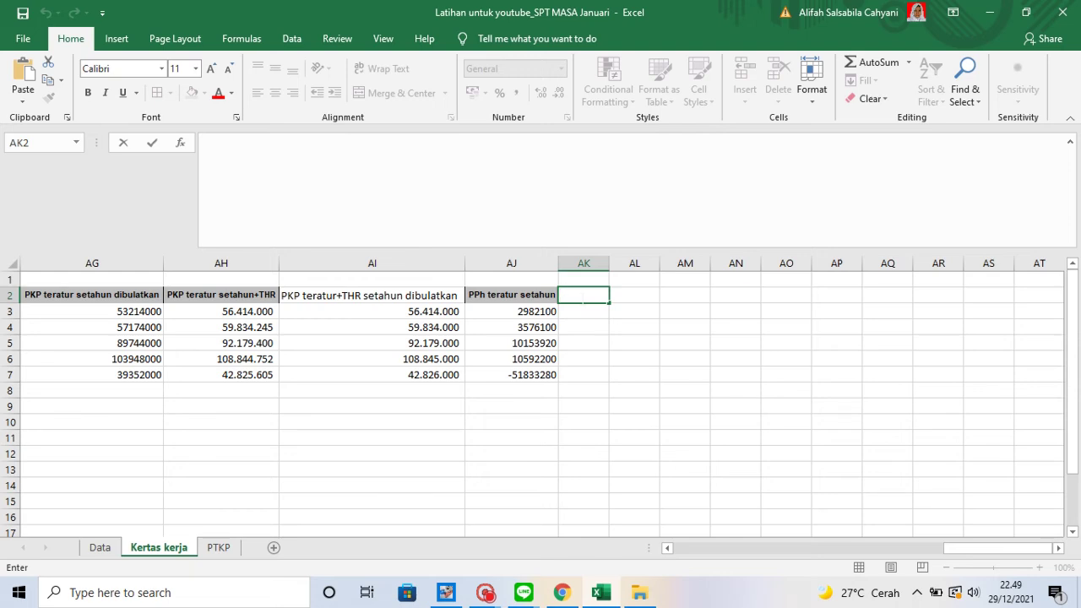
type("PPh teratur")
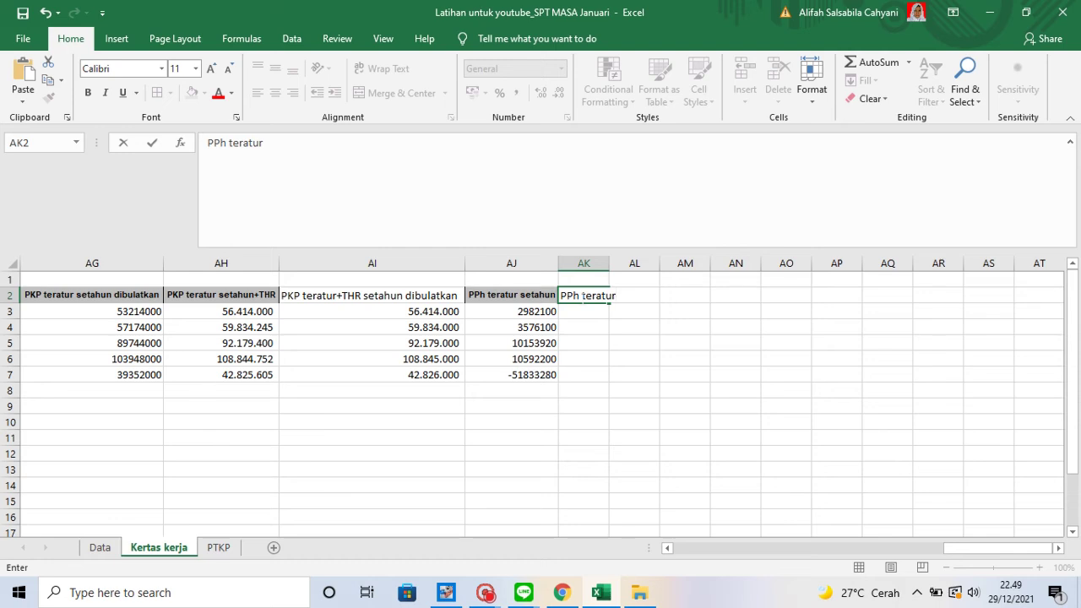
type("+THR")
key("Return")
left_click(582, 294)
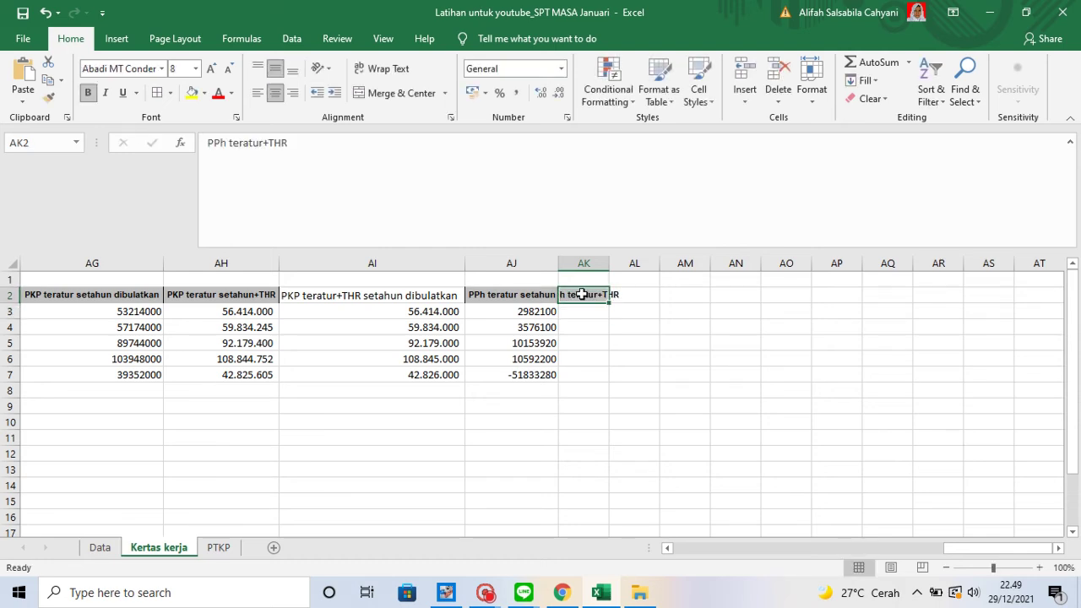
double_click(609, 263)
Copy the full formula text of AJ3 and paste it unchanged into AK3
left_click(545, 312)
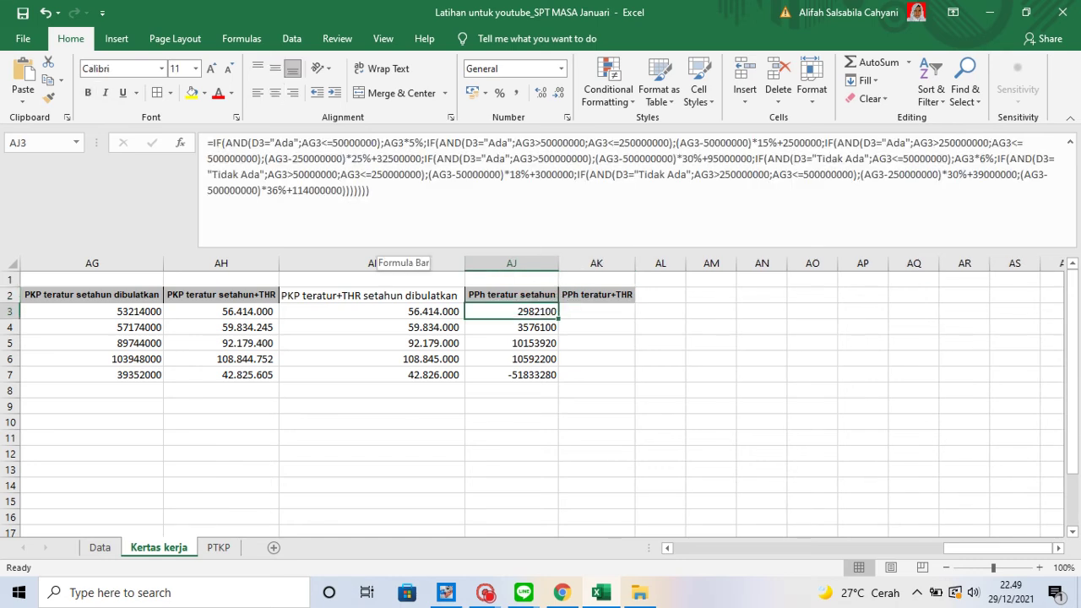
left_click_drag(372, 192, 208, 144)
right_click(231, 155)
left_click(301, 187)
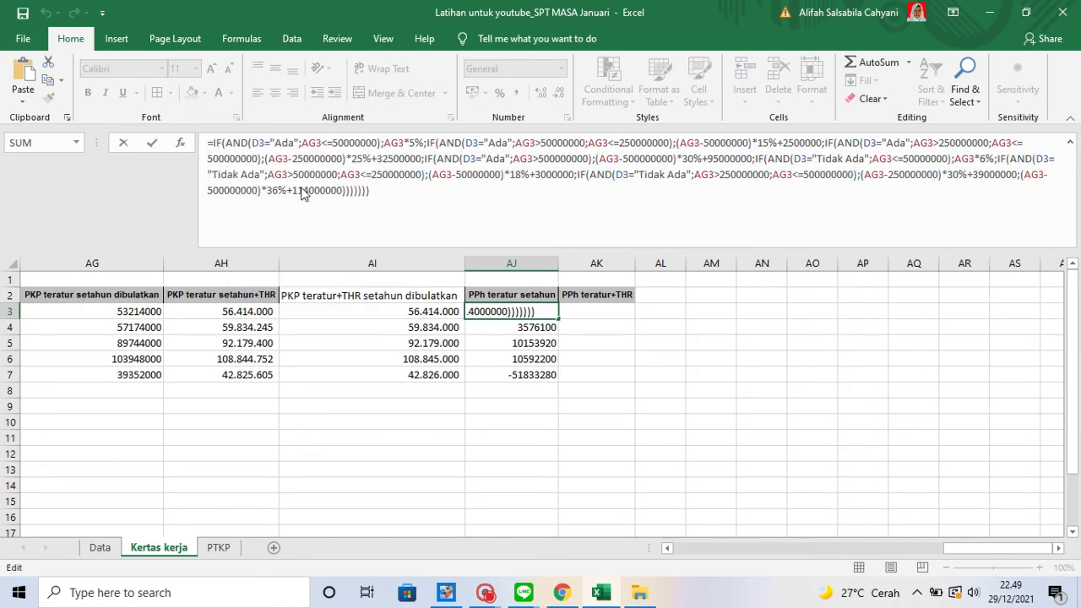
key("Return")
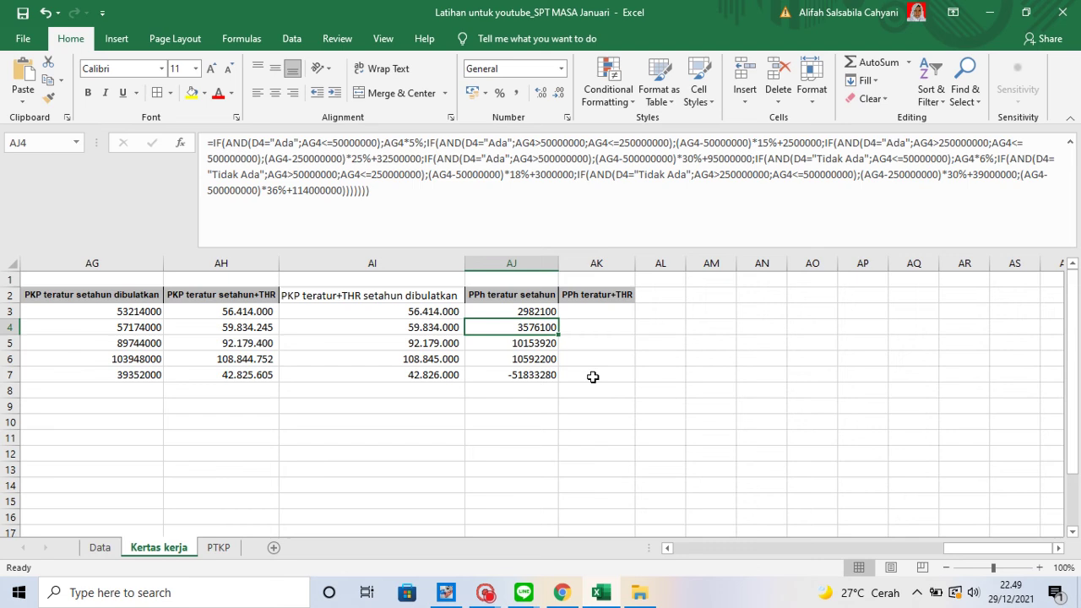
left_click(581, 308)
key("ctrl+v")
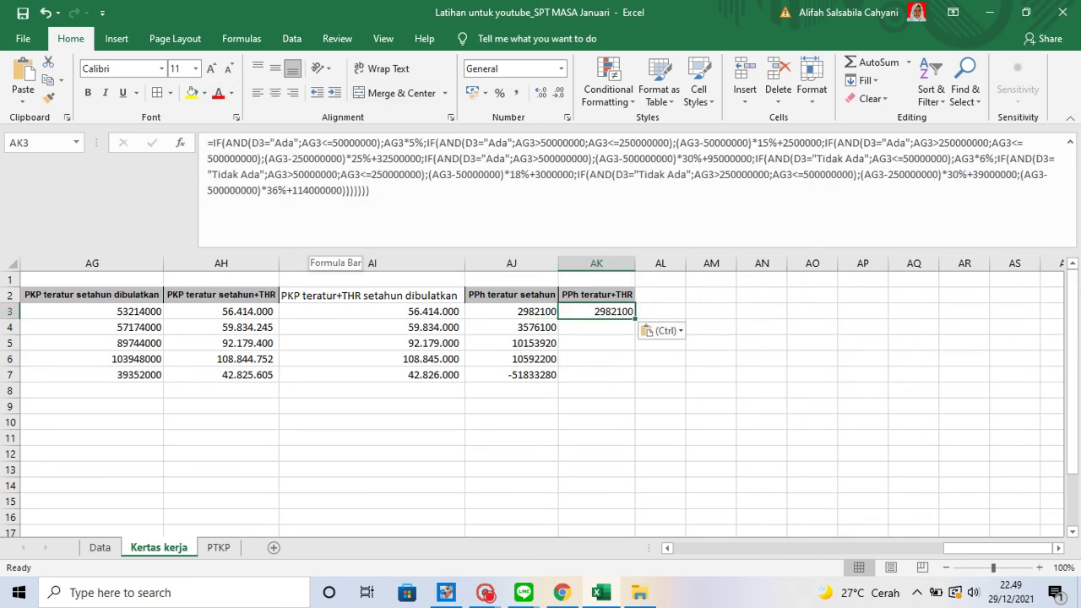
Replace AG3 with AI3 in the AK3 formula's first "Ada" test, making it AI3<=50000000
left_click(322, 143)
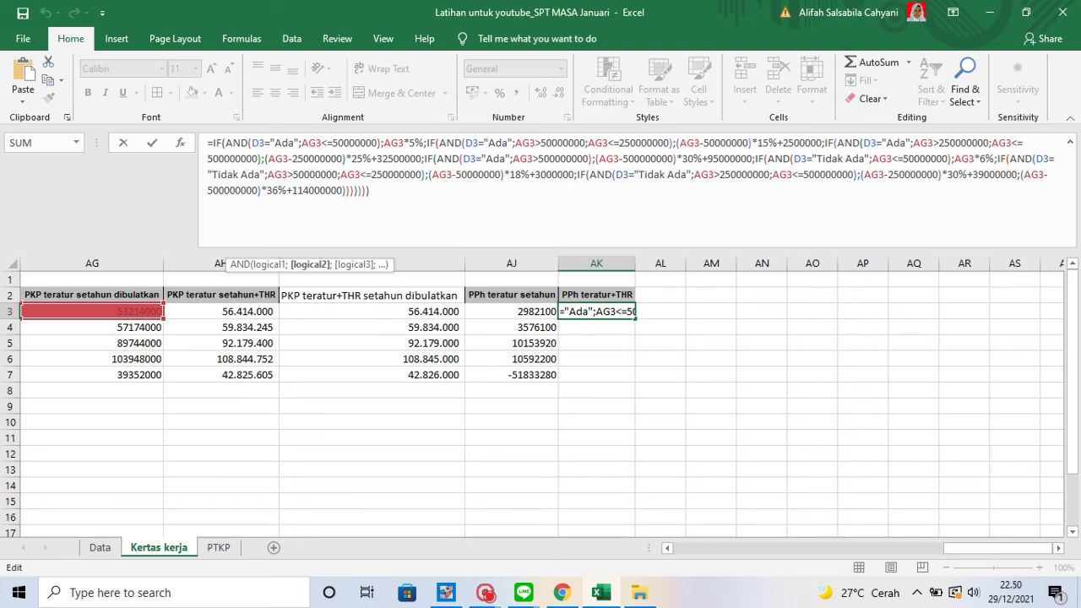
key("BackSpace")
key("BackSpace")
key("BackSpace")
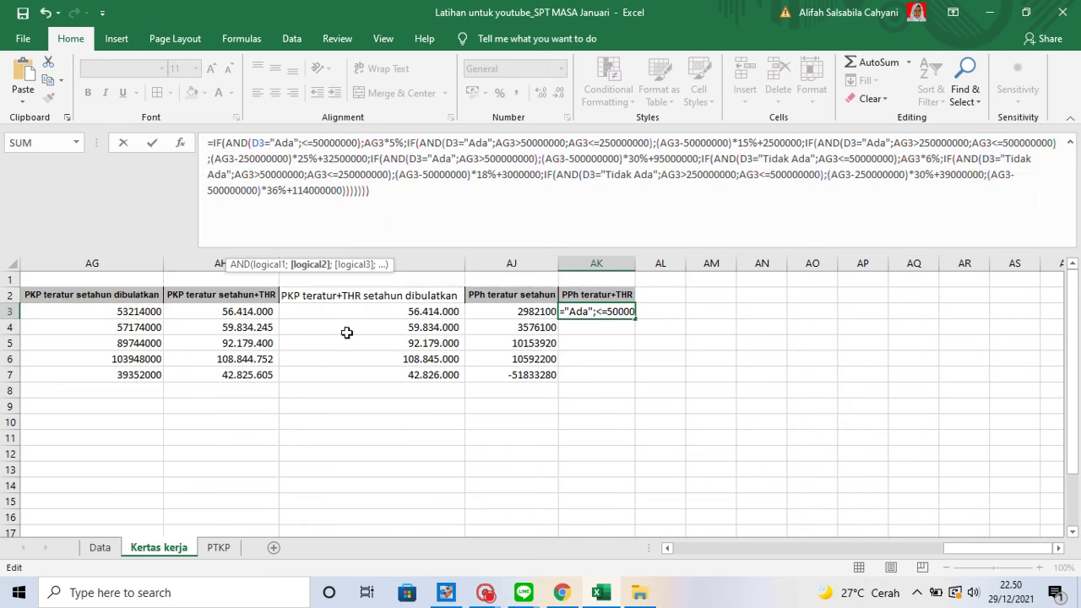
left_click(365, 311)
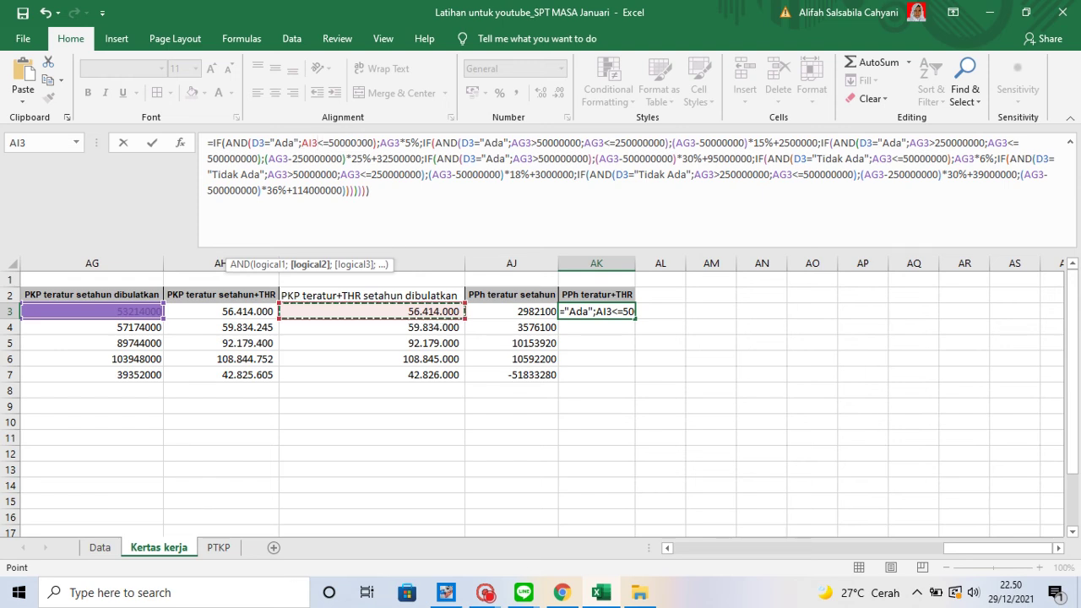
Change the AK3 formula's "Ada" 5% calculation to AI3*5%
left_click(394, 143)
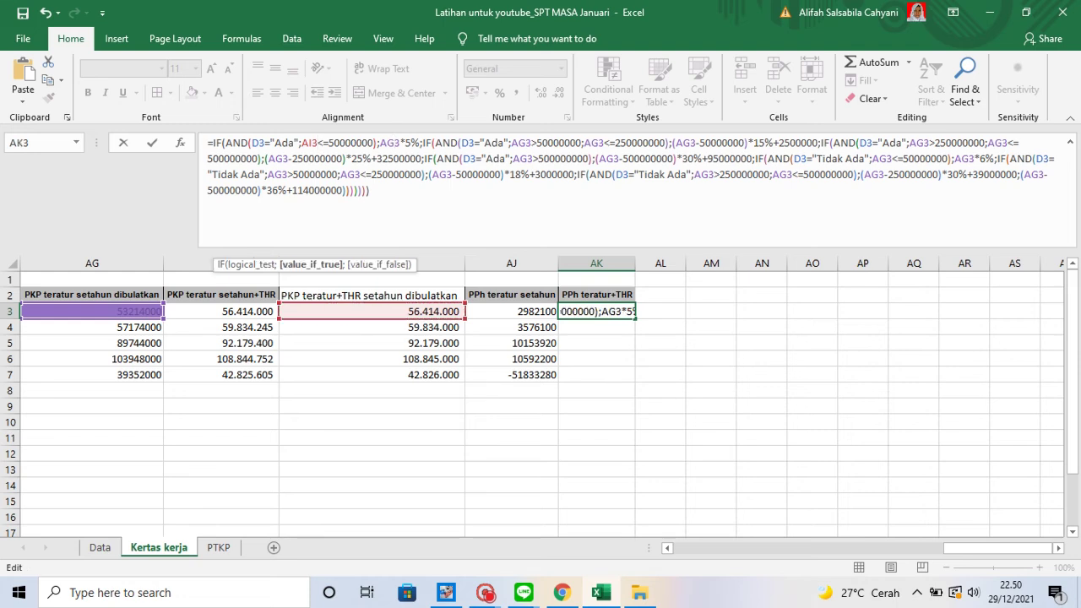
key("BackSpace")
type("i")
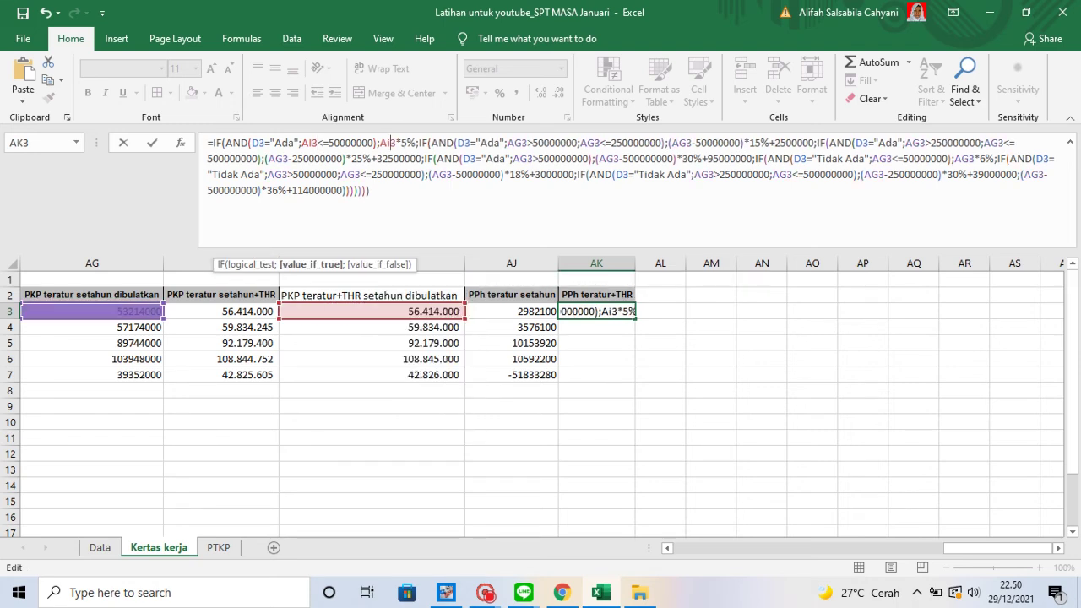
key("BackSpace")
type("I")
key("Caps_Lock")
Replace AG3 with AI3 in the lower limit >50000000 of the AK3 formula's "Ada" 15% bracket test
key("Right")
key("Right")
key("Right")
key("Right")
key("Right")
key("Right")
key("Right")
key("Right")
key("Right")
key("Right")
key("Right")
key("Right")
key("Right")
key("Right")
key("Right")
key("Right")
key("Right")
key("Right")
key("Right")
key("Right")
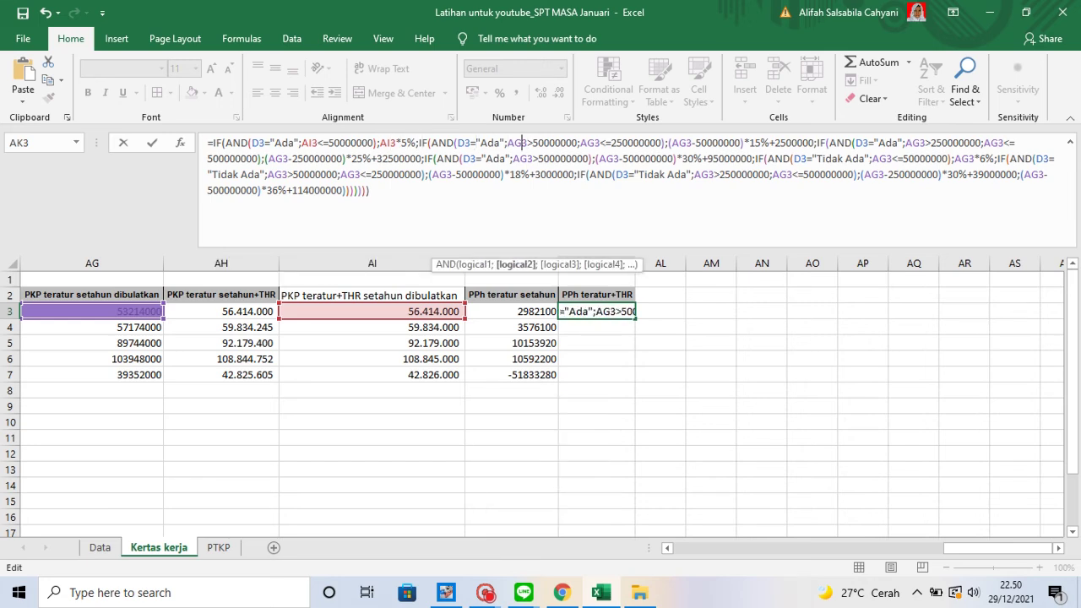
key("BackSpace")
type("I")
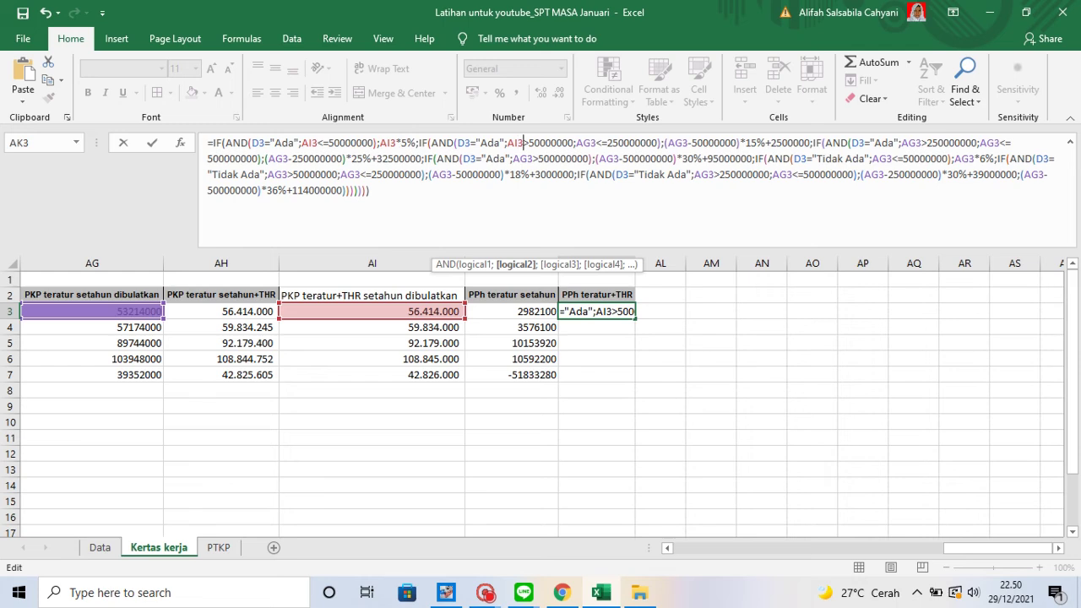
Replace AG3 with AI3 in the upper limit <=250000000 of the AK3 formula's "Ada" 15% bracket test
key("Right")
key("Right")
key("Right")
key("Right")
key("Right")
key("Right")
key("Right")
key("Right")
key("Right")
key("Right")
key("Right")
key("BackSpace")
type("I")
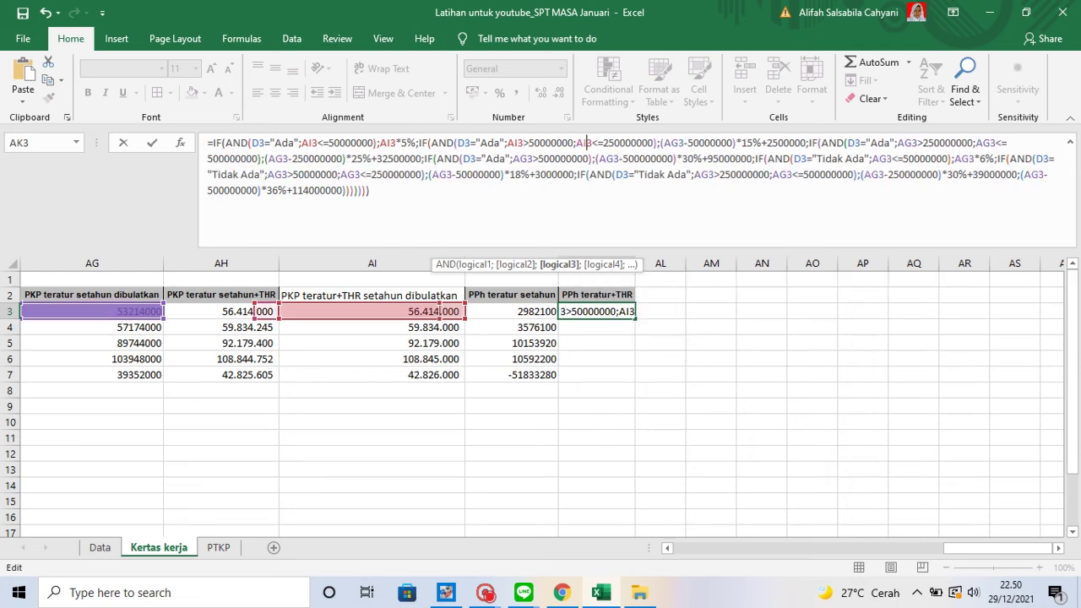
Replace AG3 with AI3 in the AK3 formula's "Ada" 15% calculation, making it (AI3-50000000)*15%+2500000
key("Right")
key("Right")
key("Right")
key("Right")
key("Right")
key("Right")
key("Right")
key("Right")
key("Right")
key("Right")
key("Right")
key("Right")
key("Right")
key("Right")
key("Right")
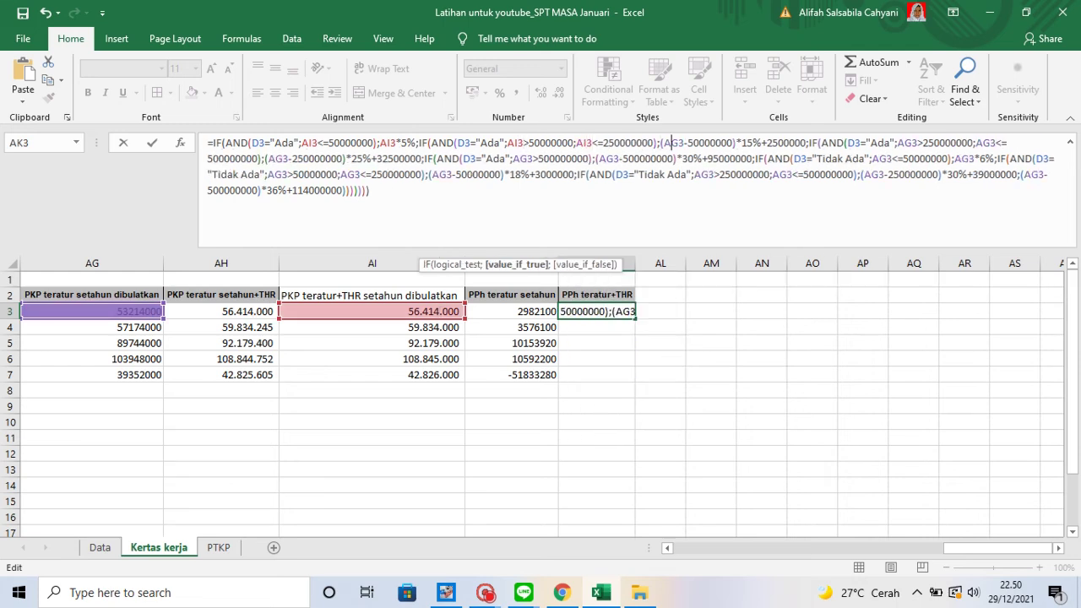
key("BackSpace")
type("I")
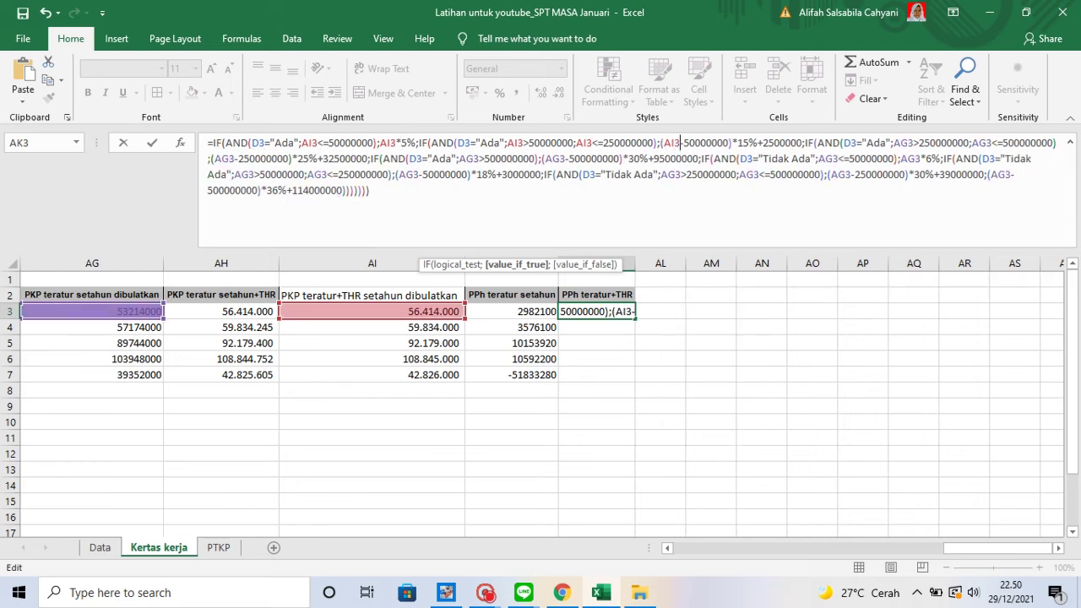
Replace AG3 with AI3 in the lower limit >250000000 of the AK3 formula's "Ada" 25% bracket test
key("Right")
key("Right")
key("Right")
key("Right")
key("Right")
key("Right")
key("Right")
key("Right")
key("Right")
key("Right")
key("Right")
key("Right")
key("Right")
key("Right")
key("Right")
key("Right")
key("Right")
key("Right")
key("Right")
key("Right")
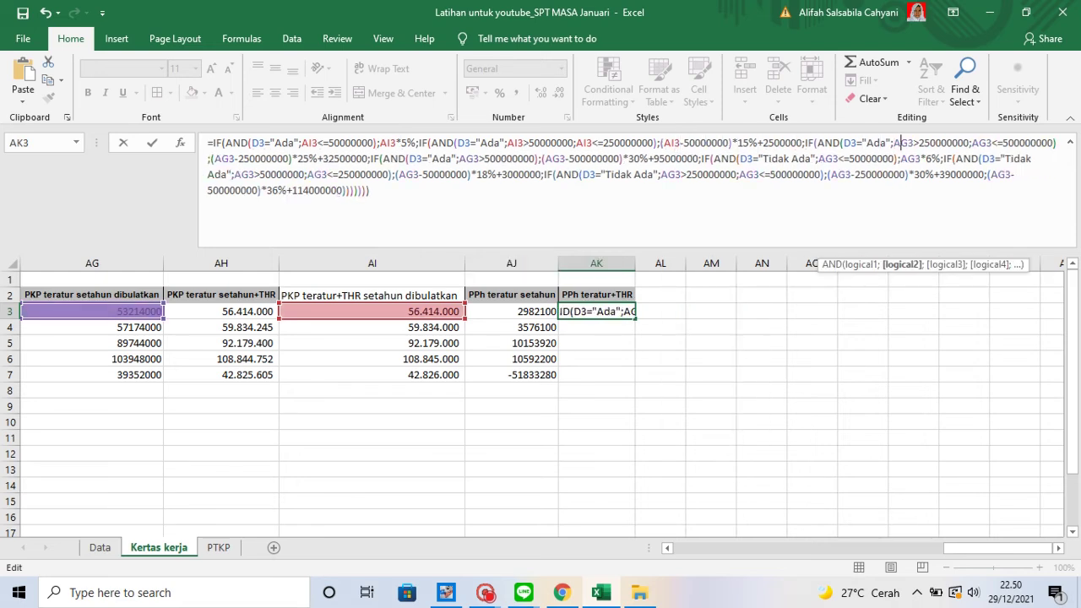
key("Delete")
type("I")
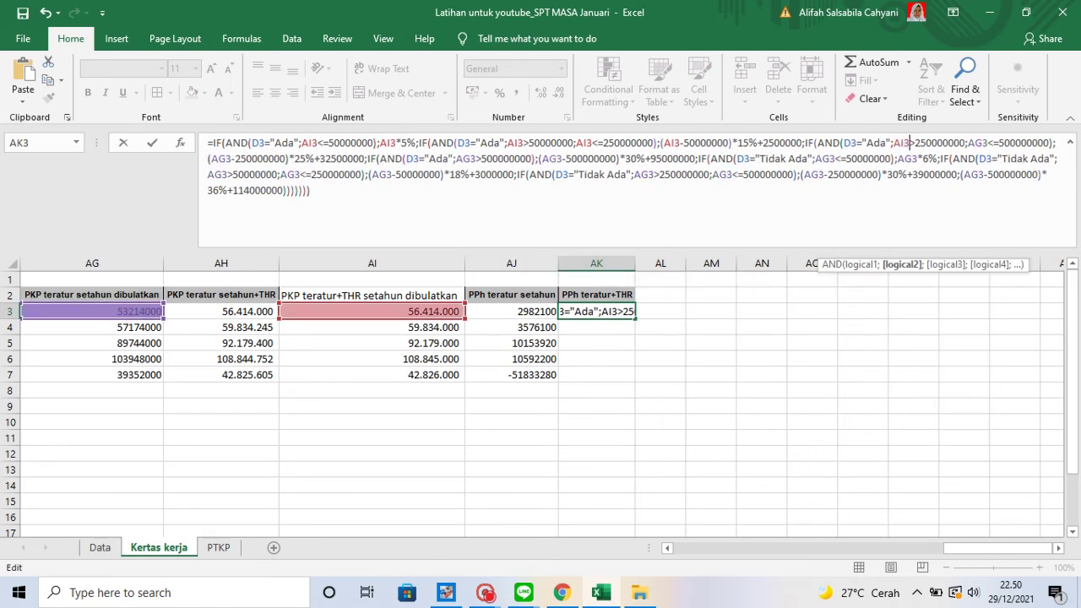
Replace AG3 with AI3 in the upper limit <=500000000 of the AK3 formula's "Ada" 25% bracket test
key("Right")
key("Right")
key("Right")
key("Right")
key("Right")
key("Right")
key("Right")
key("Right")
key("Right")
key("Right")
key("Right")
key("Right")
key("Right")
key("BackSpace")
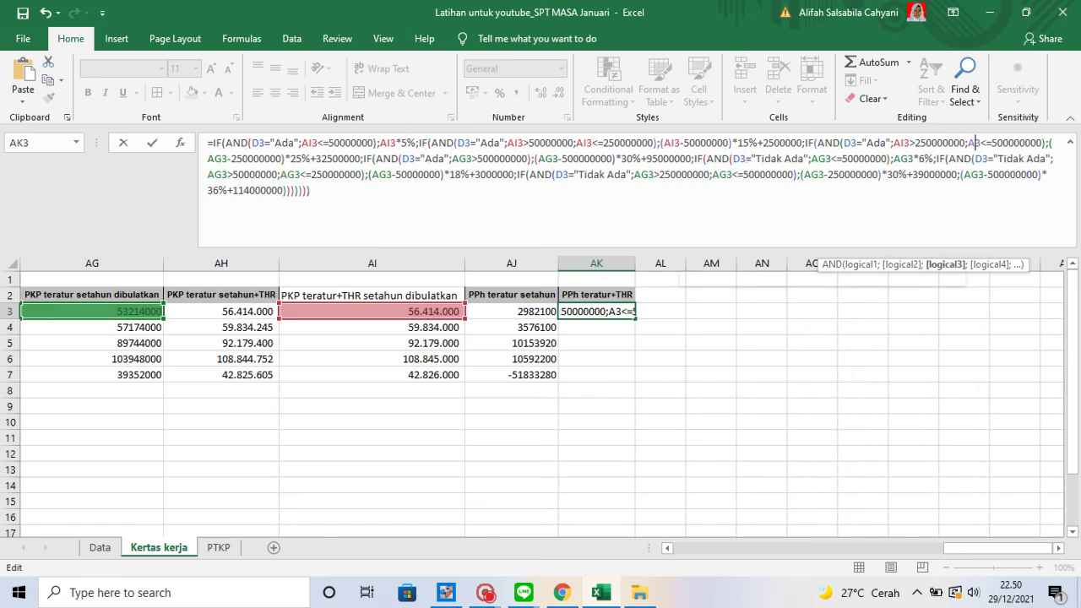
type("I")
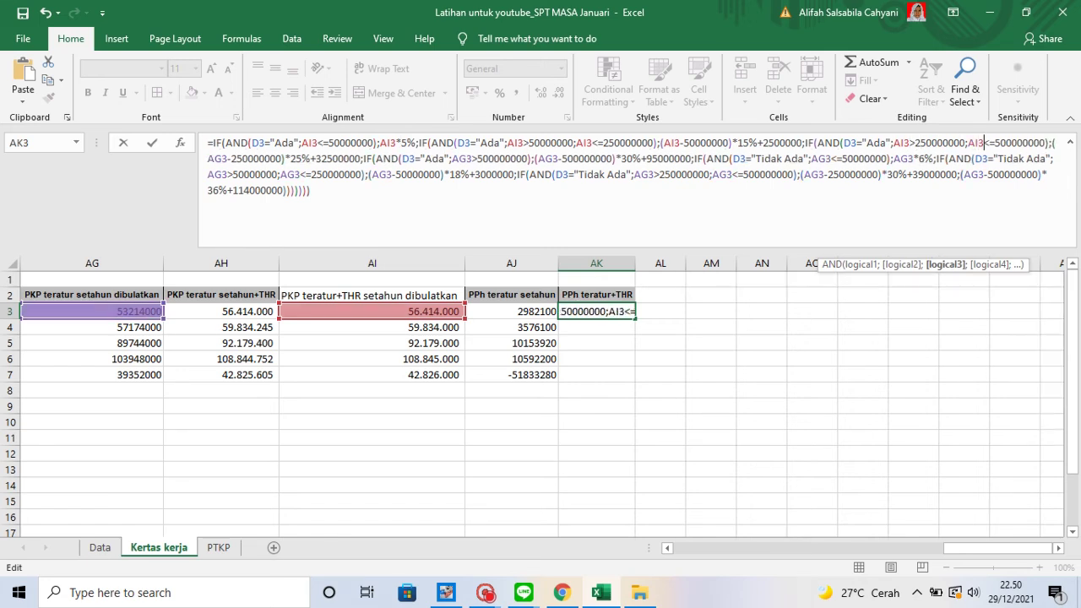
key("Right")
key("Right")
key("Right")
key("Right")
key("Right")
key("Right")
key("Right")
key("Right")
key("Right")
key("Right")
key("Right")
key("Right")
key("Right")
key("Right")
key("Right")
key("Right")
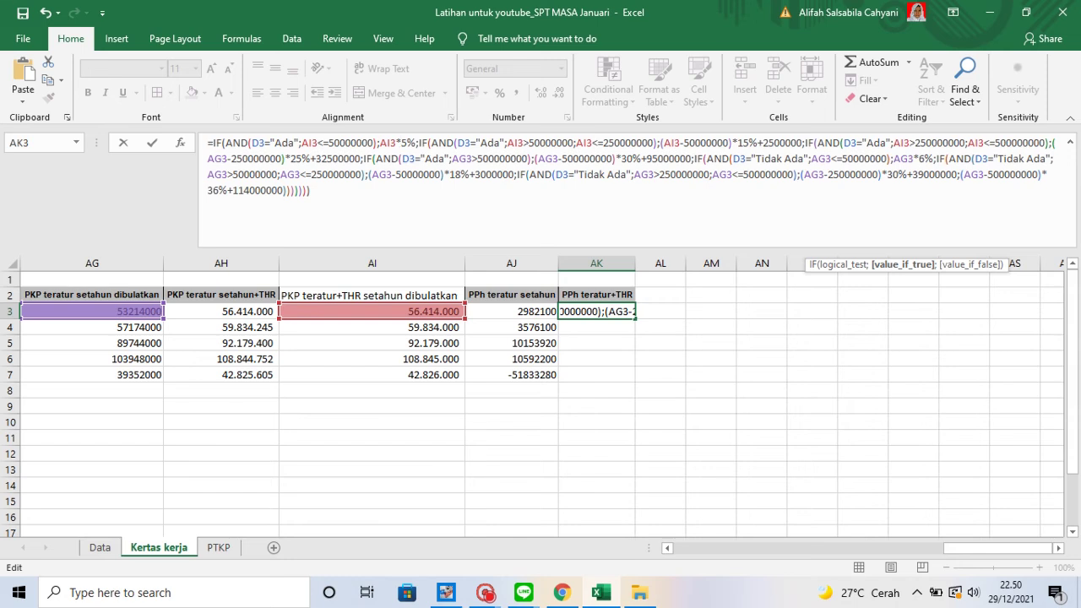
key("BackSpace")
type("I")
Replace AG3 with AI3 in the >500000000 test of the AK3 formula's "Ada" 30% bracket
key("Right")
key("Right")
key("Right")
key("Right")
key("Right")
key("Right")
key("Right")
key("Right")
key("Right")
key("Right")
key("Right")
key("Right")
key("Right")
key("Right")
key("Right")
key("Right")
key("Right")
key("Right")
key("Right")
key("Right")
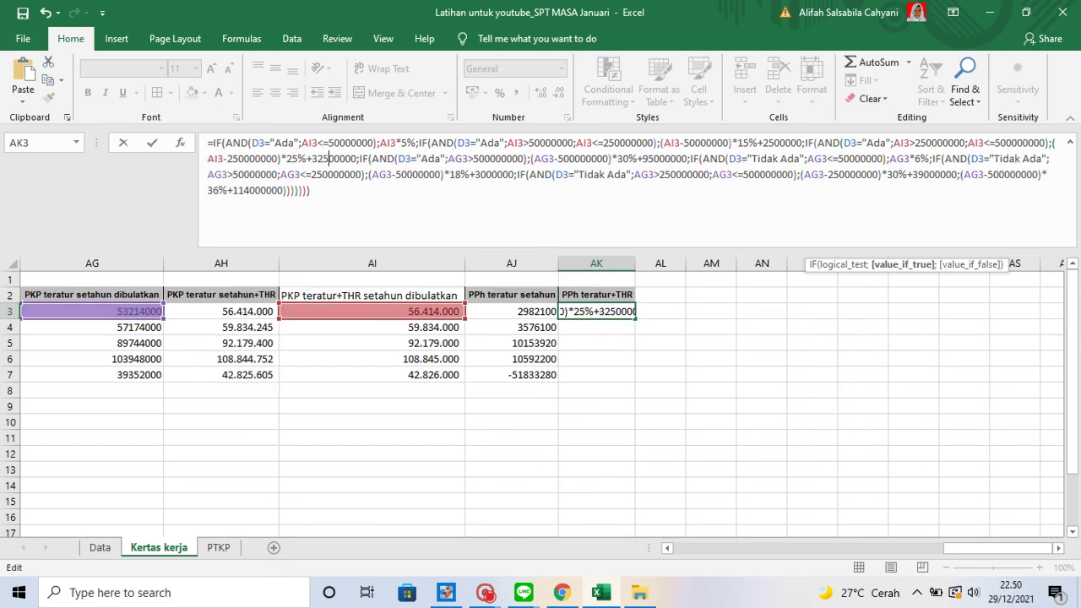
key("Right")
key("Right")
key("Right")
key("Right")
key("Right")
key("Right")
key("Right")
key("Right")
key("Right")
key("Right")
key("Right")
key("Right")
key("Right")
key("Right")
key("Right")
key("Right")
key("Right")
key("Right")
key("Right")
key("Right")
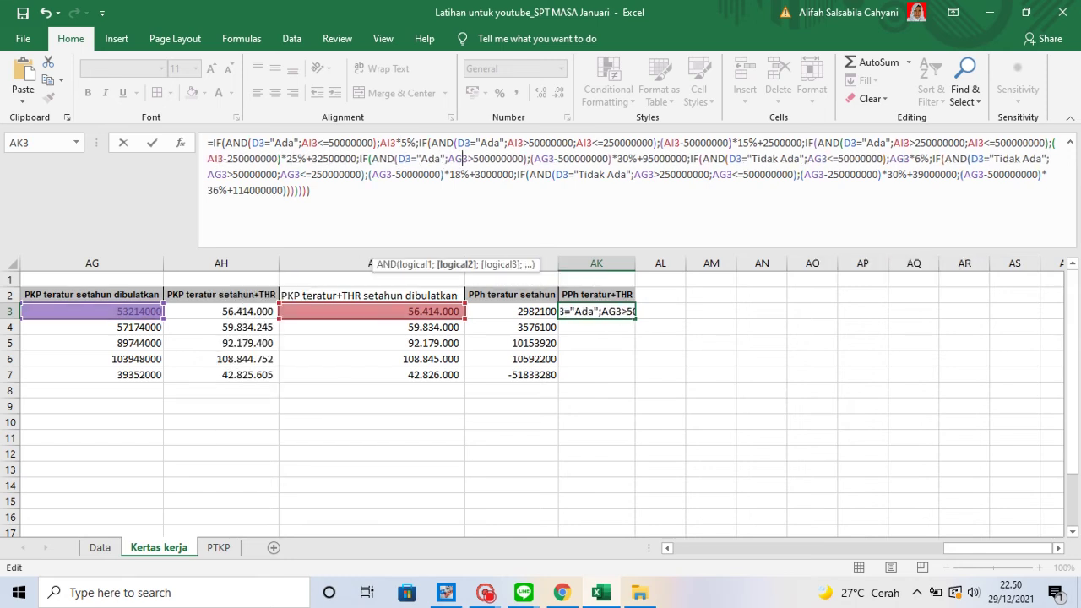
key("BackSpace")
type("I")
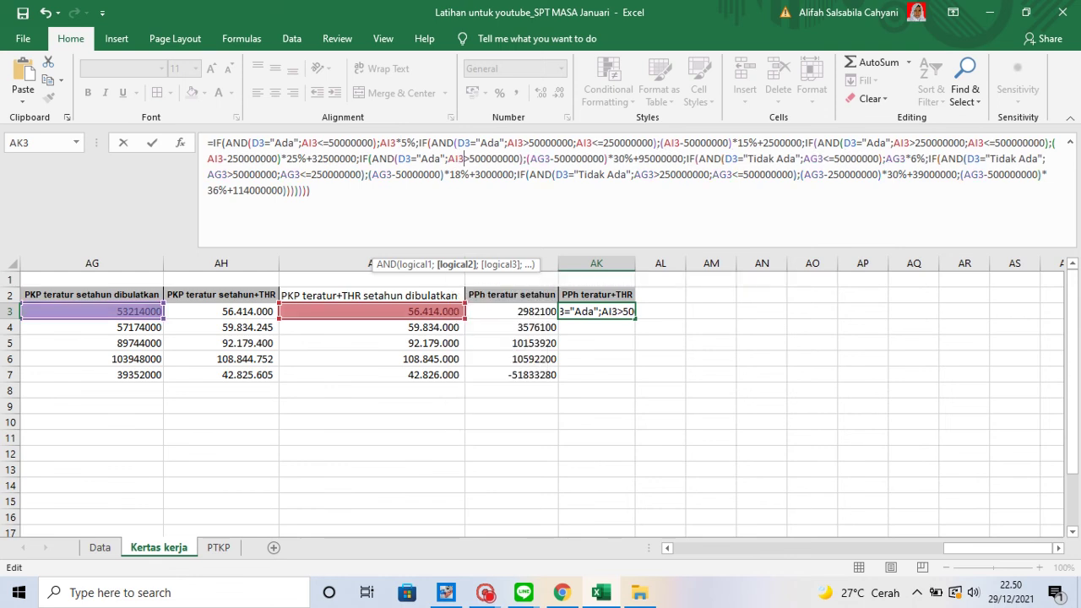
key("Right")
key("Right")
key("Right")
key("Right")
key("Right")
key("Right")
key("Right")
key("Right")
key("Right")
key("Right")
key("Right")
key("Right")
key("Right")
key("Right")
key("BackSpace")
key("BackSpace")
type("AI")
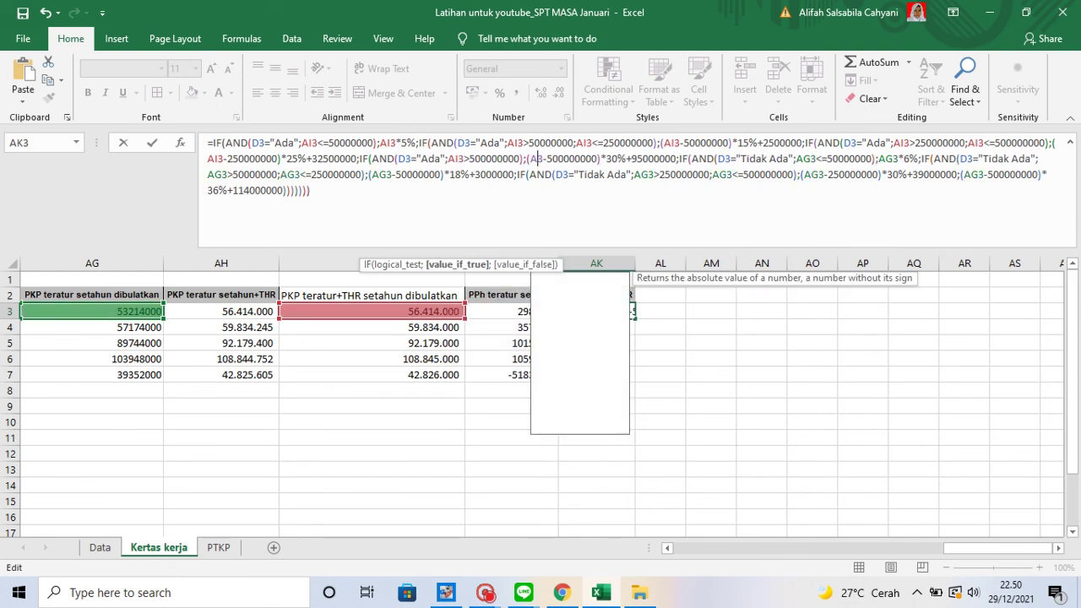
Replace AG3 with AI3 in the <=50000000 test of the AK3 formula's "Tidak Ada" 6% bracket
key("Right")
key("Right")
key("Right")
key("Right")
key("Right")
key("Right")
key("Right")
key("Right")
key("Right")
key("Right")
key("Right")
key("Right")
key("Right")
key("Right")
key("Right")
key("Right")
key("Right")
key("Right")
key("Right")
key("Right")
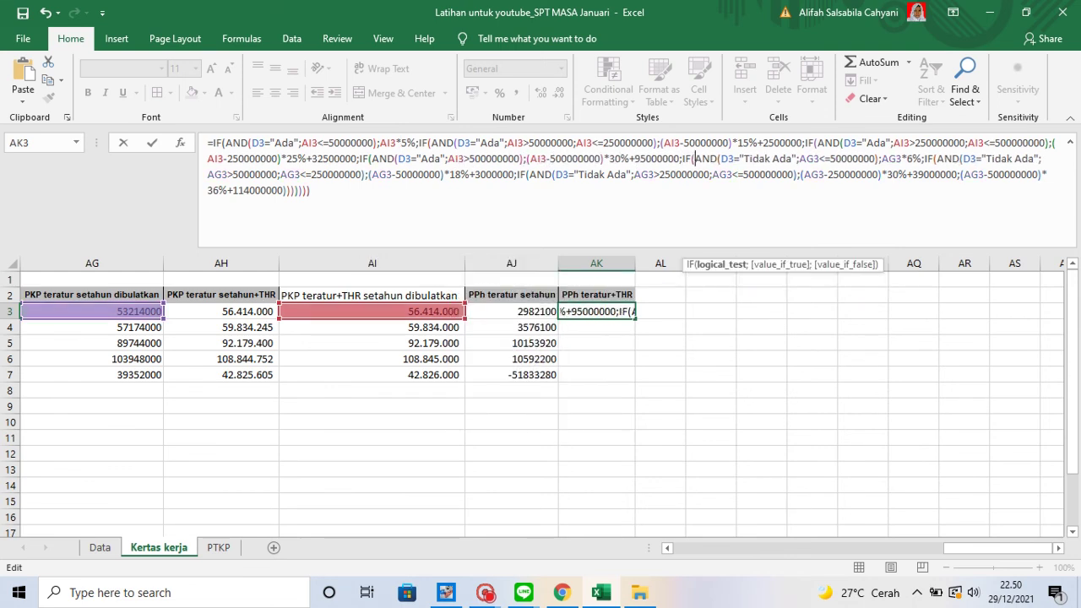
key("Right")
key("Right")
key("Right")
key("Right")
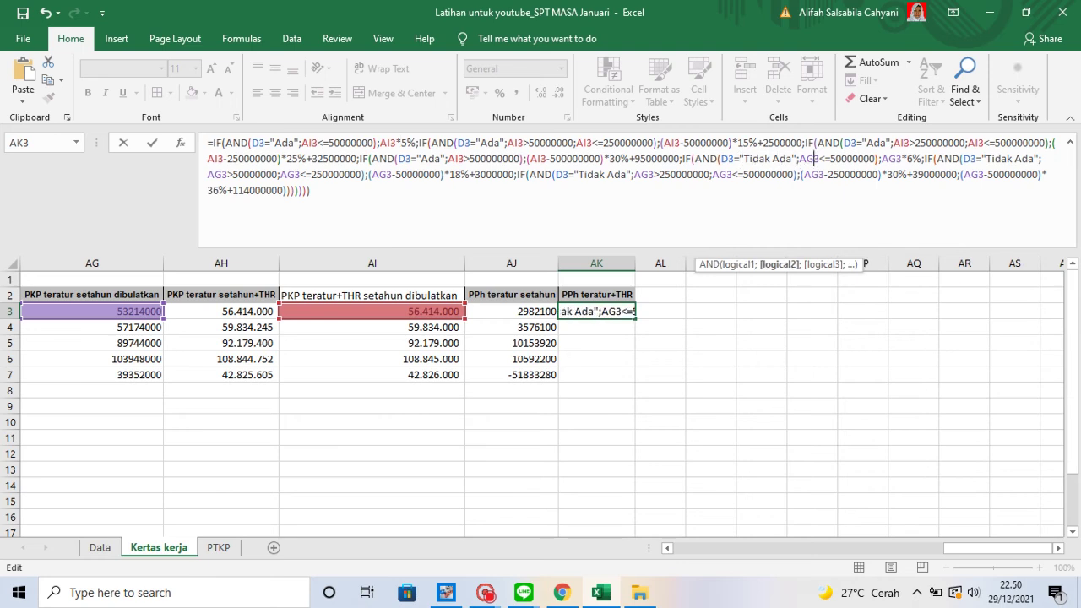
key("BackSpace")
type("I")
Replace AG3 with AI3 in the AK3 formula's "Tidak Ada" 6% calculation, making it AI3*6%
key("Right")
key("Right")
key("Right")
key("Right")
key("Right")
key("Right")
key("Right")
key("Right")
key("Right")
key("Right")
key("Right")
key("Right")
key("Right")
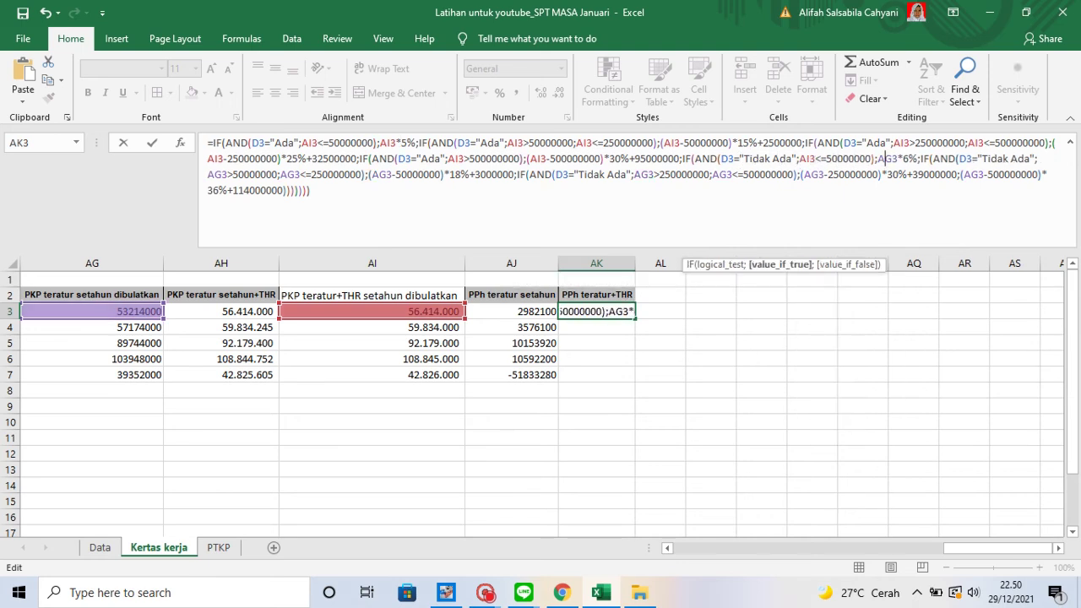
key("BackSpace")
type("I")
Replace AG3 with AI3 in the lower limit >50000000 of the AK3 formula's "Tidak Ada" 18% bracket test
key("Right")
key("Right")
key("Right")
key("Right")
key("Right")
key("Right")
key("Right")
key("Right")
key("Right")
key("Right")
key("Right")
key("Right")
key("Right")
key("Right")
key("Right")
key("Right")
key("Right")
key("Right")
key("Right")
key("Right")
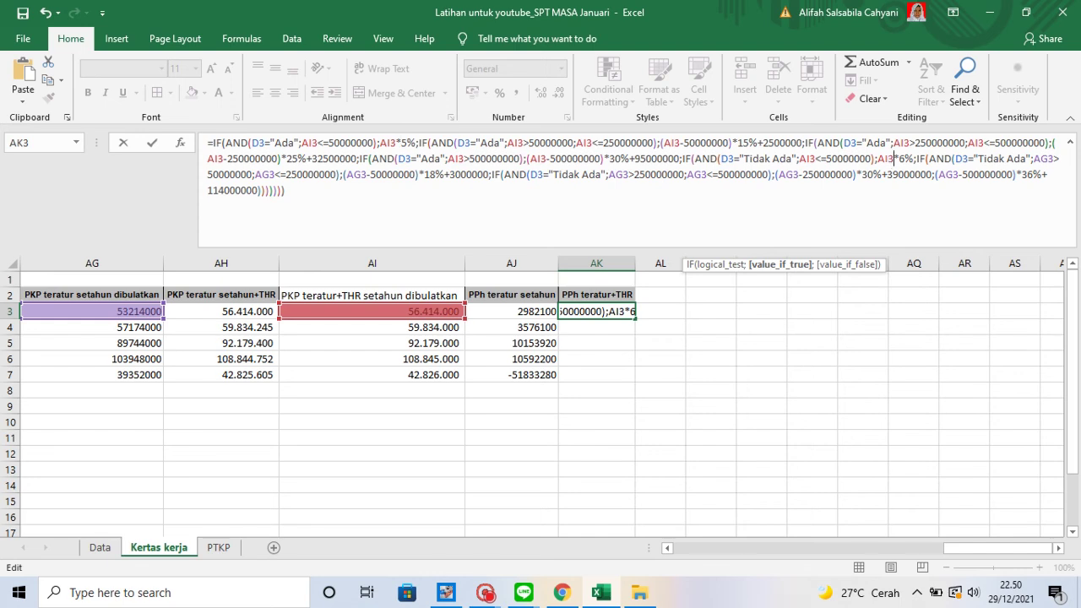
key("Right")
key("Right")
key("Right")
key("Right")
key("Right")
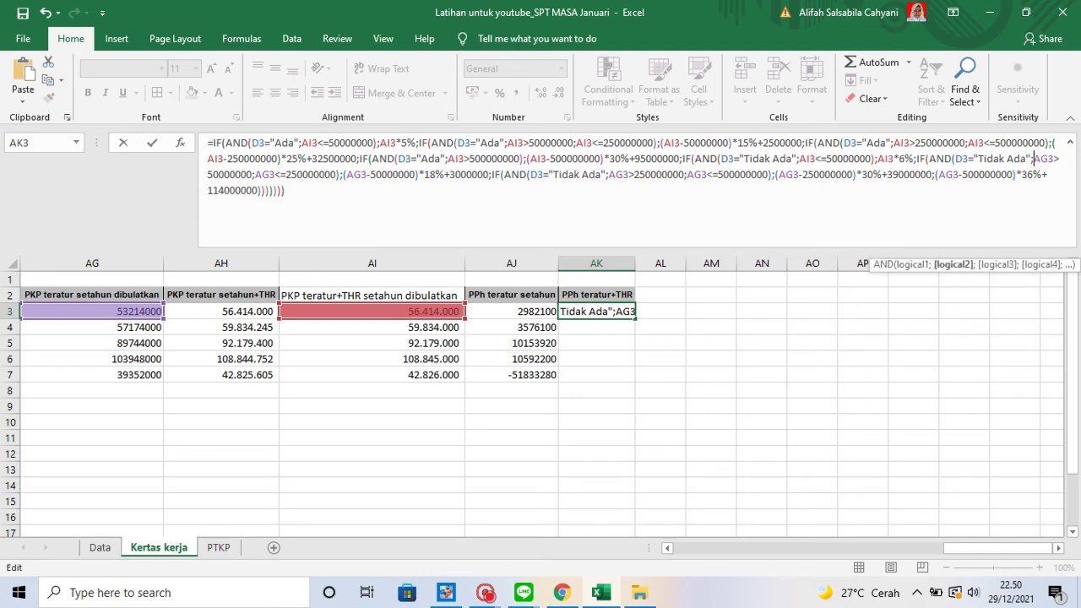
key("BackSpace")
type("I")
Replace AG3 with AI3 in the upper limit <=250000000 of the AK3 formula's "Tidak Ada" 18% bracket test
key("Right")
key("Right")
key("Right")
key("Right")
key("Right")
key("Right")
key("Right")
key("Right")
key("Right")
key("Right")
key("Right")
key("Right")
key("Right")
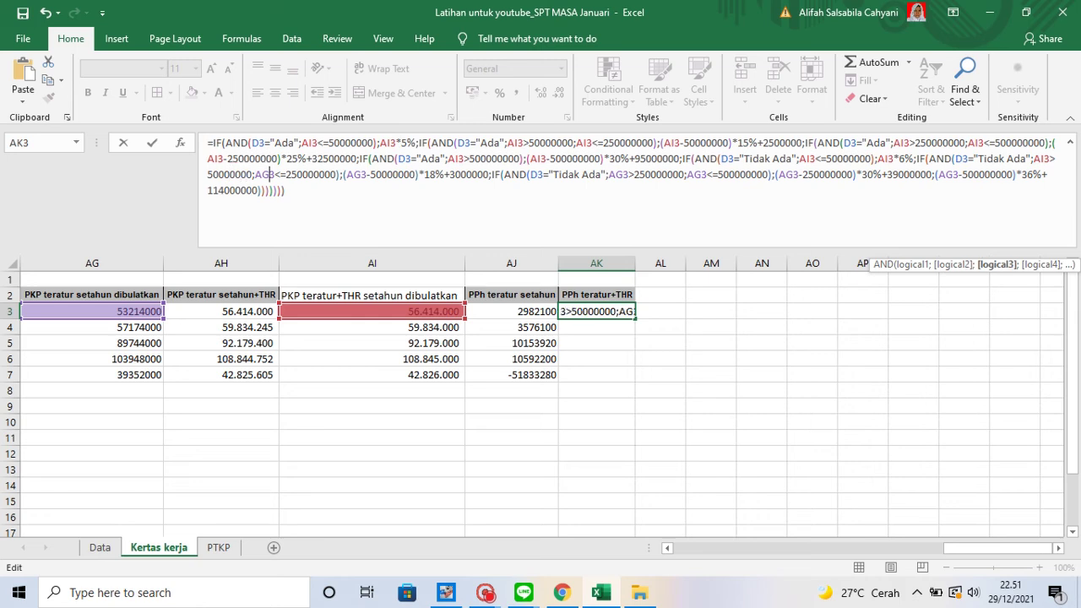
key("BackSpace")
type("I")
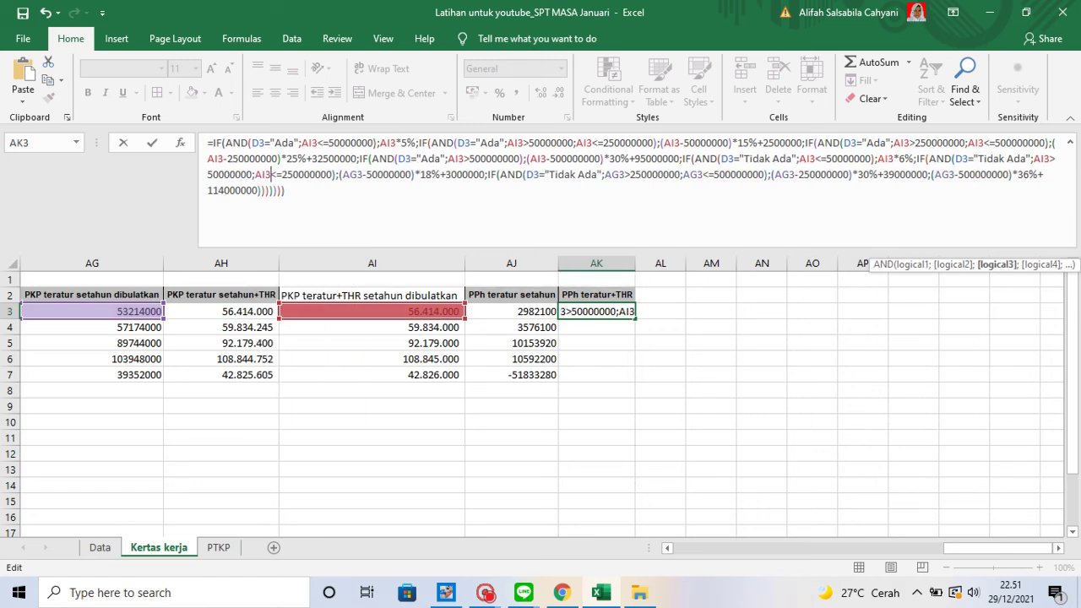
Replace AG3 with AI3 in the AK3 formula's "Tidak Ada" 18% calculation, making it (AI3-50000000)*18%+3000000
key("Right")
key("Right")
key("Right")
key("Right")
key("Right")
key("Right")
key("Right")
key("Right")
key("Right")
key("Right")
key("Right")
key("Right")
key("Right")
key("Right")
key("Right")
key("Right")
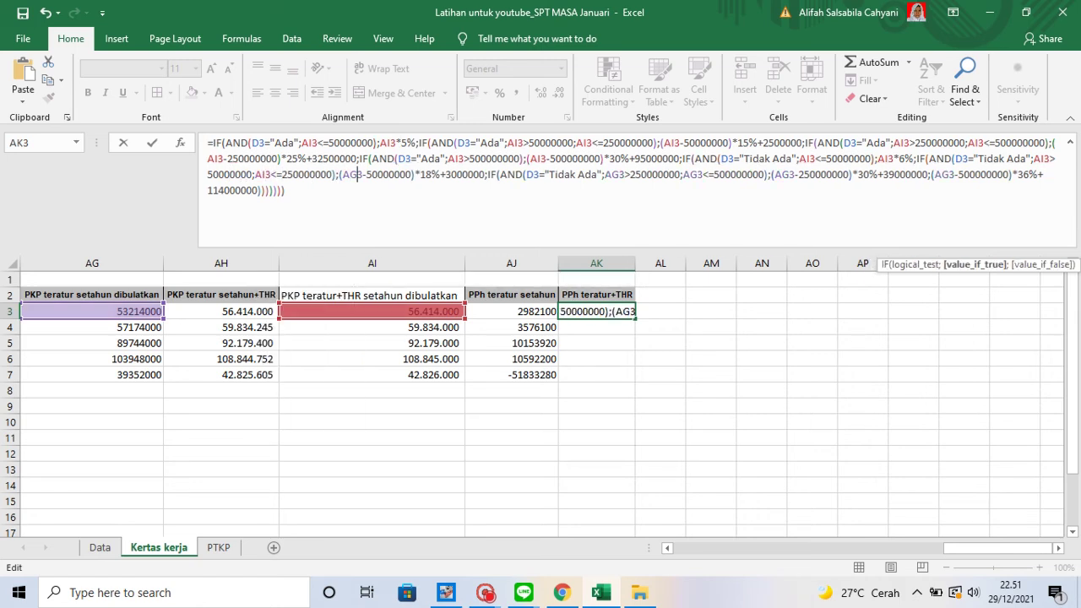
key("BackSpace")
type("I")
Replace AG3 with AI3 in the lower limit >250000000 of the AK3 formula's "Tidak Ada" 30% bracket test
key("Right")
key("Right")
key("Right")
key("Right")
key("Right")
key("Right")
key("Right")
key("Right")
key("Right")
key("Right")
key("Right")
key("Right")
key("Right")
key("Right")
key("Right")
key("Right")
key("Right")
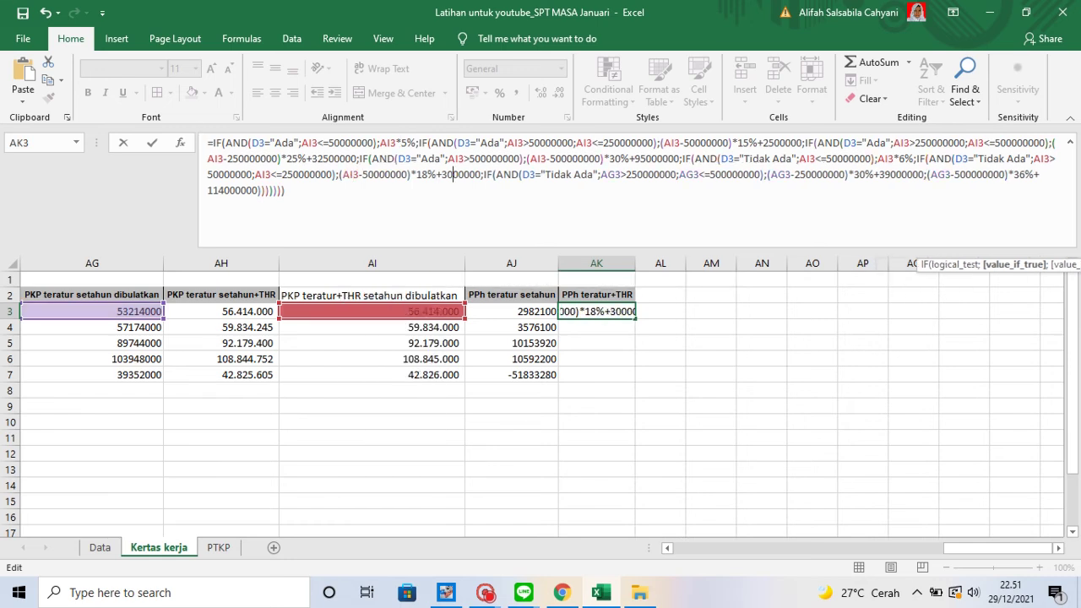
key("Right")
key("Right")
key("Right")
key("Right")
key("Right")
key("Right")
key("Right")
key("Right")
key("Right")
key("Right")
key("Right")
key("Right")
key("Right")
key("Right")
key("Right")
key("Right")
key("Right")
key("Right")
key("Right")
key("Right")
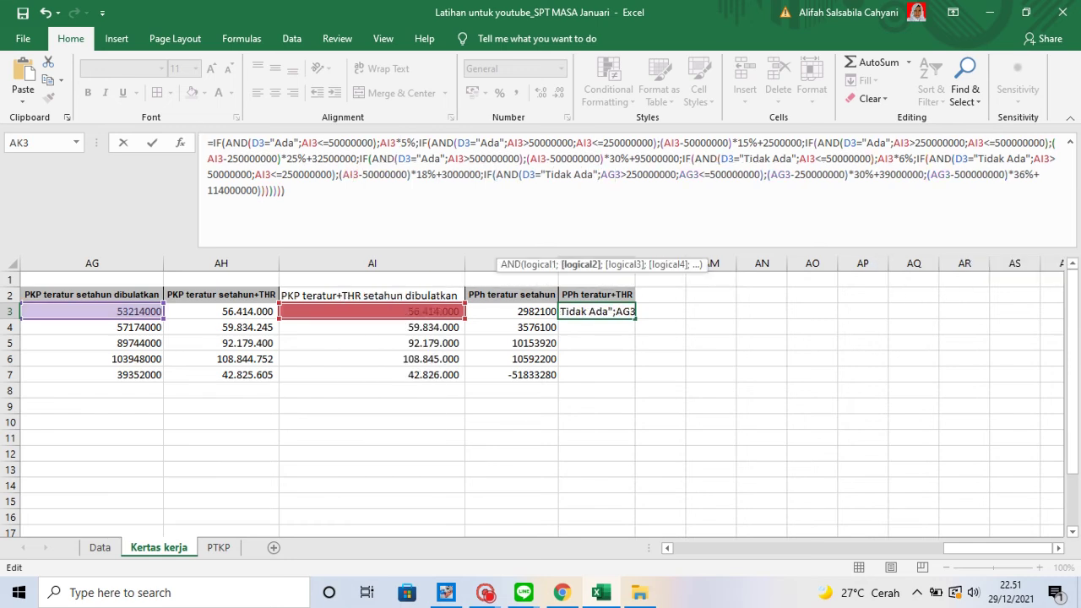
key("BackSpace")
type("I")
Replace AG3 with AI3 in the upper limit <=500000000 of the AK3 formula's "Tidak Ada" 30% bracket test
key("Right")
key("Right")
key("Right")
key("Right")
key("Right")
key("Right")
key("Right")
key("Right")
key("Right")
key("Right")
key("Right")
key("Right")
key("Right")
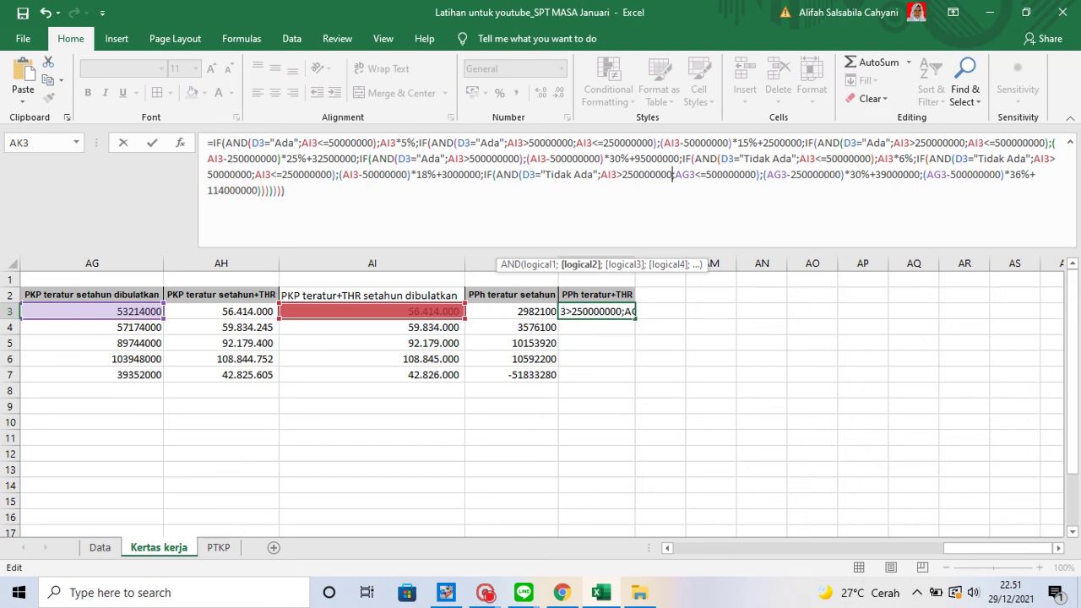
key("BackSpace")
type("I")
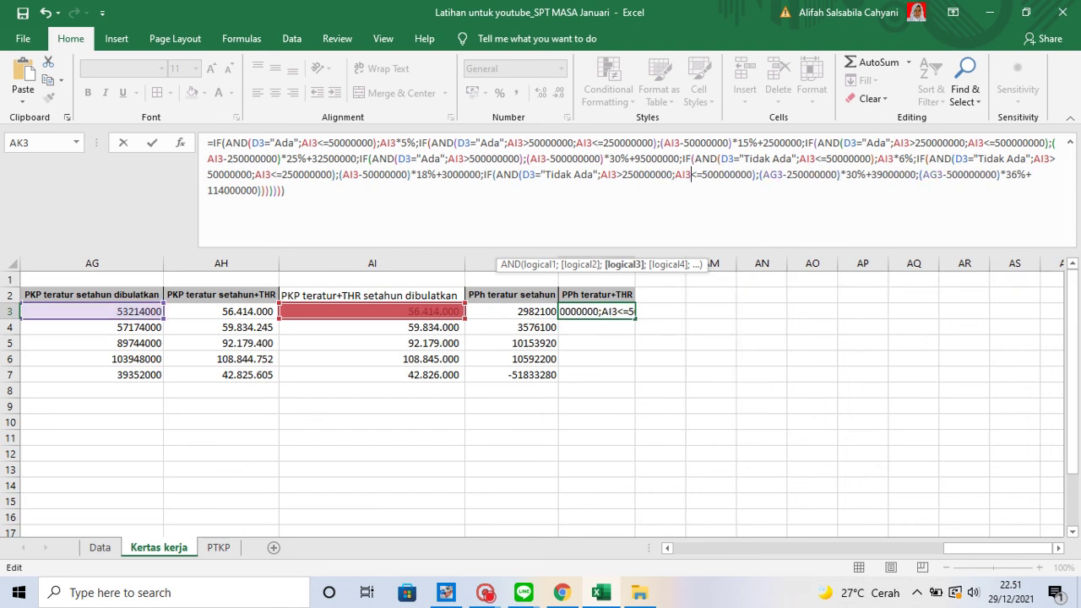
key("Right")
key("Right")
key("Right")
key("Right")
key("Right")
key("Right")
key("Right")
key("Right")
key("Right")
key("Right")
key("Right")
key("Right")
key("Right")
key("Right")
key("Right")
key("Right")
key("Right")
key("BackSpace")
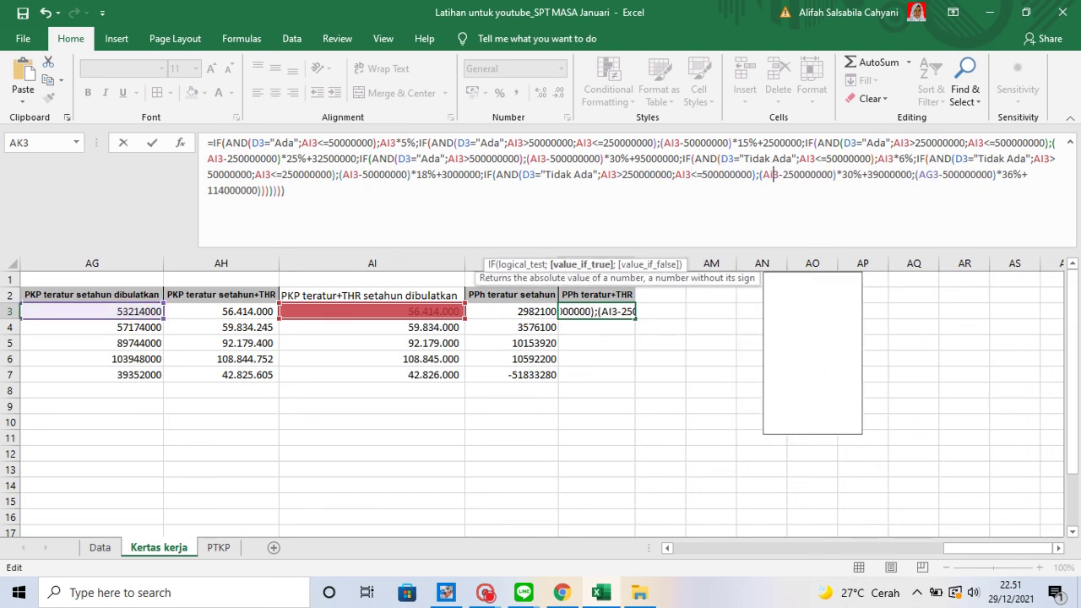
type("I")
key("Right")
key("Right")
key("Right")
key("Right")
key("Right")
key("Right")
key("Right")
key("Right")
key("Right")
key("Right")
key("Right")
key("Right")
key("Right")
key("Right")
key("Right")
key("Right")
key("Right")
key("Right")
key("Right")
key("Right")
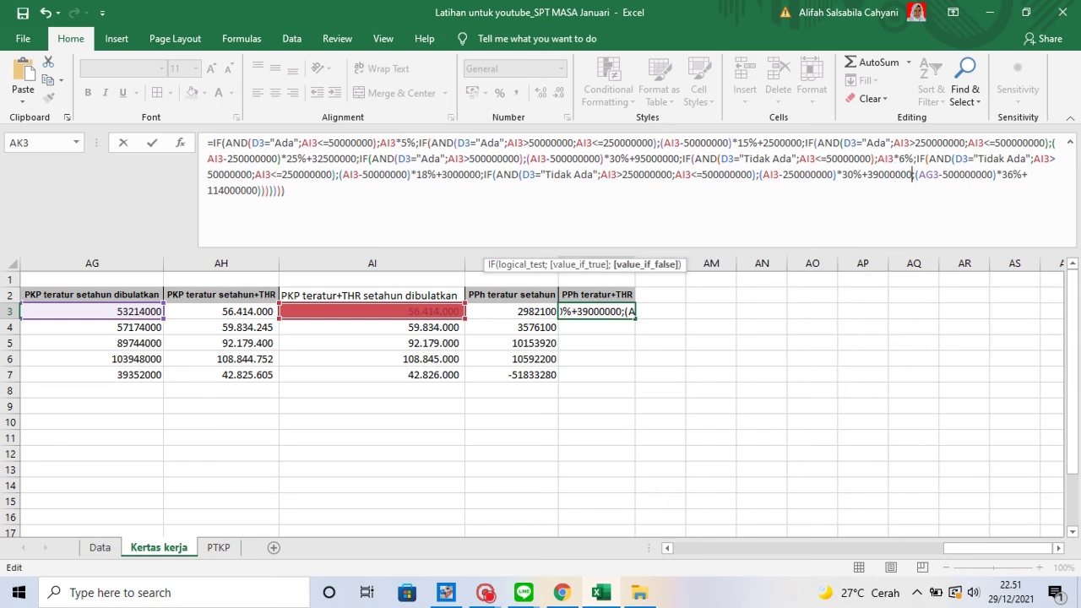
key("BackSpace")
type("I")
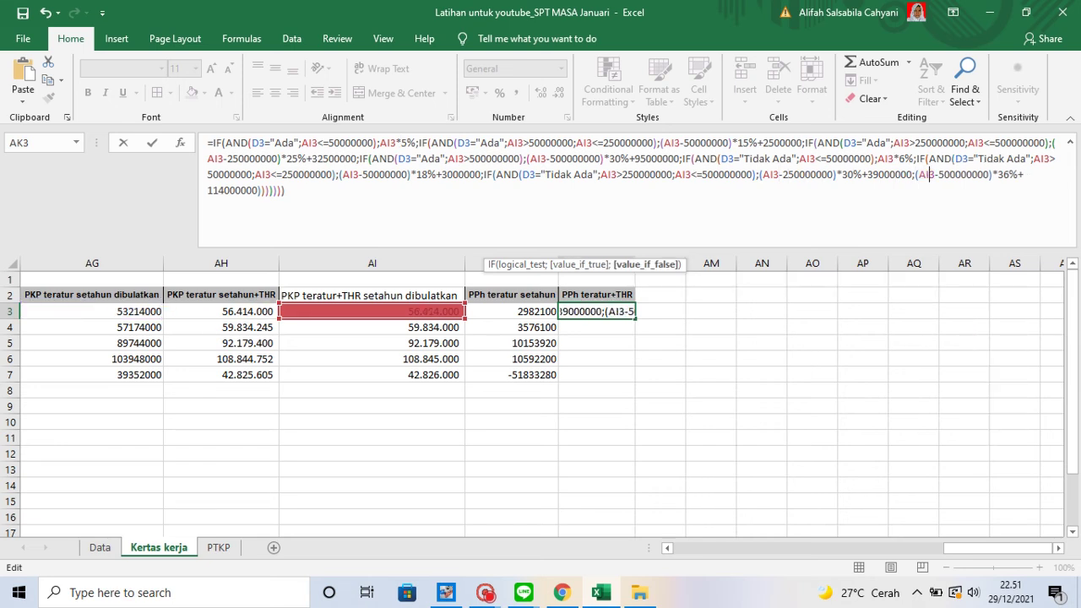
key("Caps_Lock")
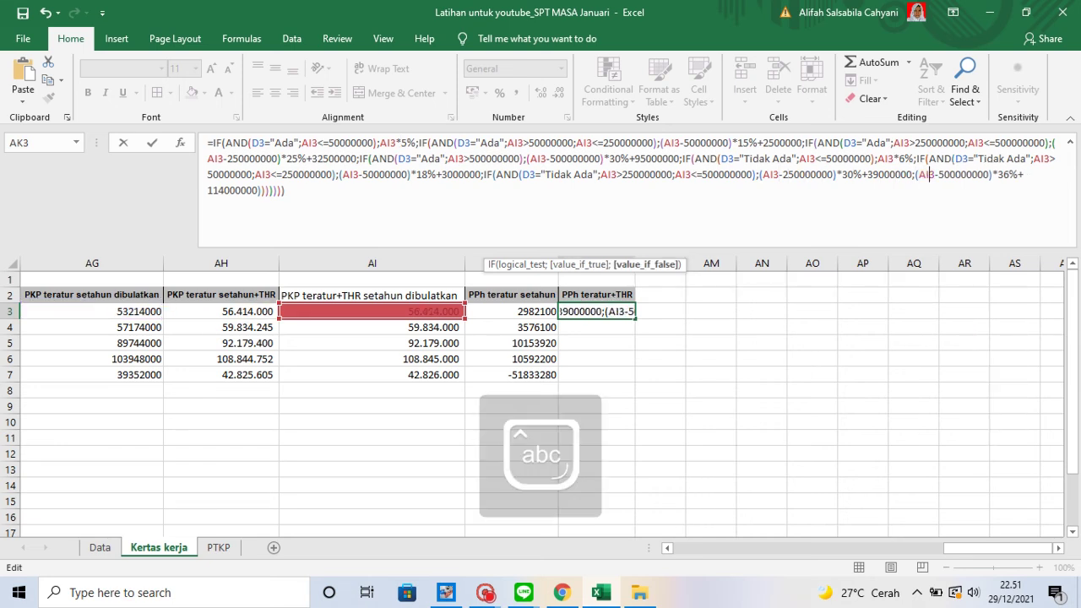
key("End")
key("Return")
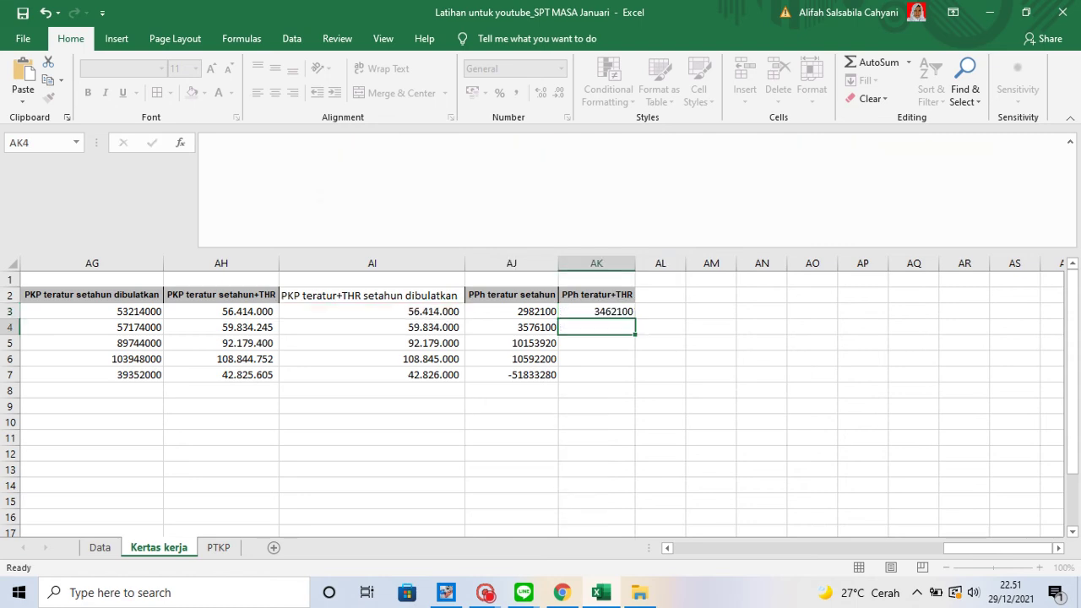
left_click(610, 312)
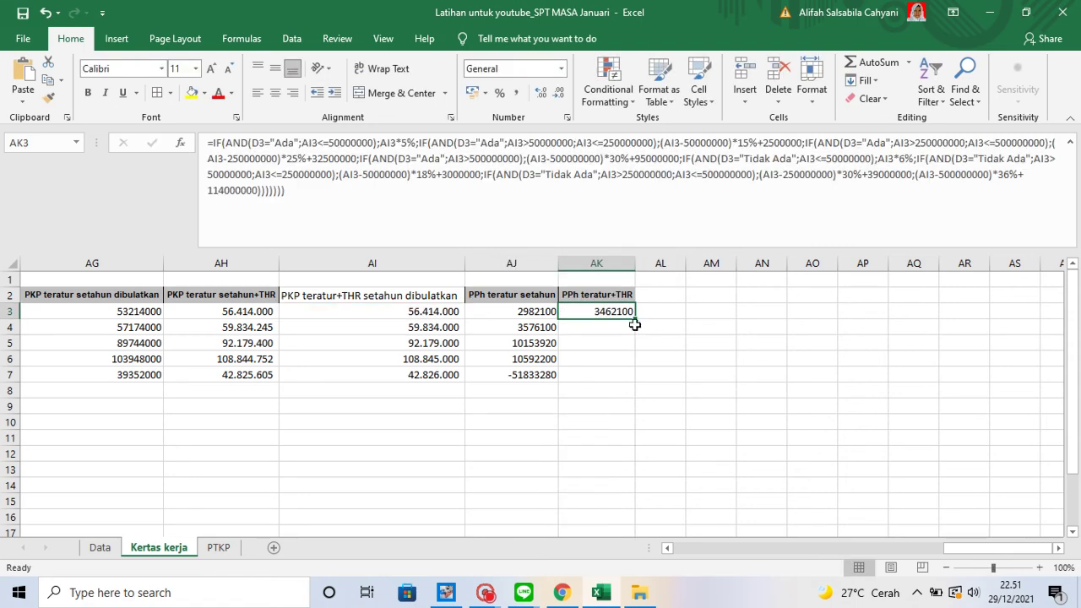
left_click_drag(636, 319, 637, 384)
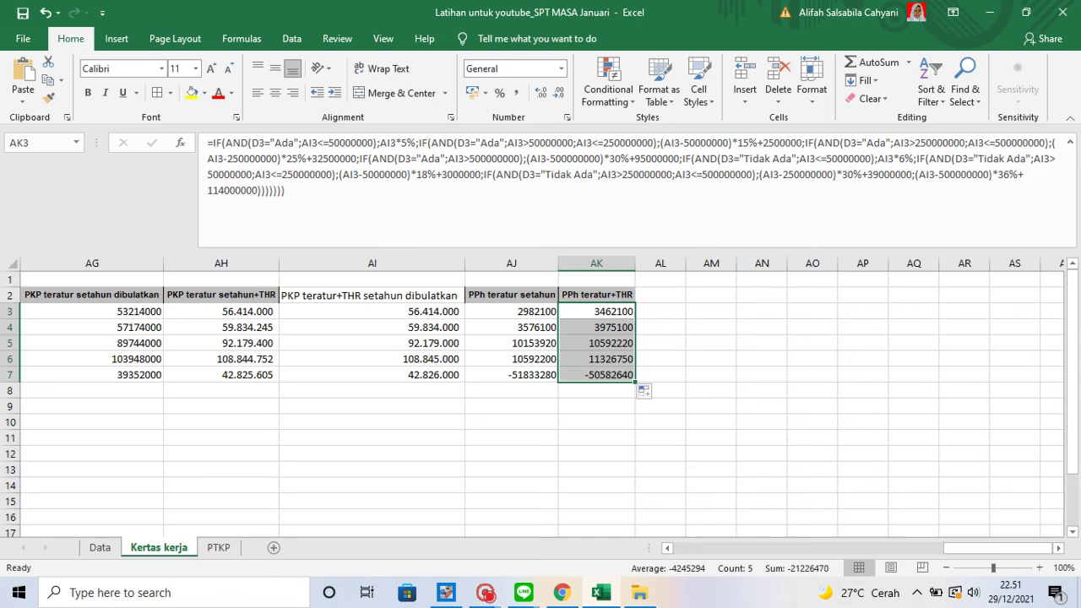
Enter the header "PPh 21 THR" in AL2 and fit column AL's width to it
left_click(667, 297)
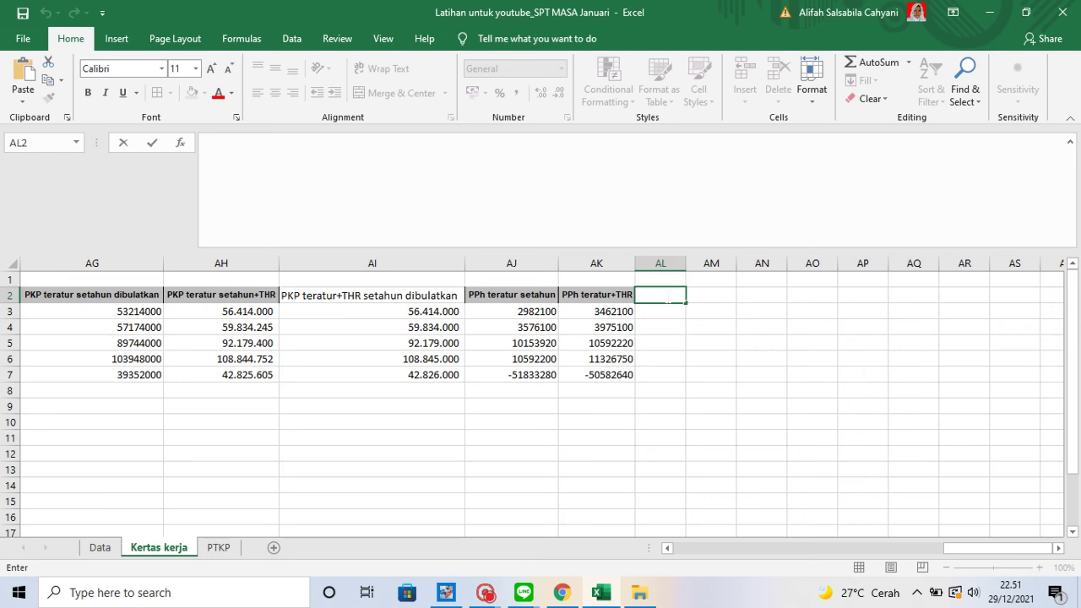
type("PPh 21")
type("teratur")
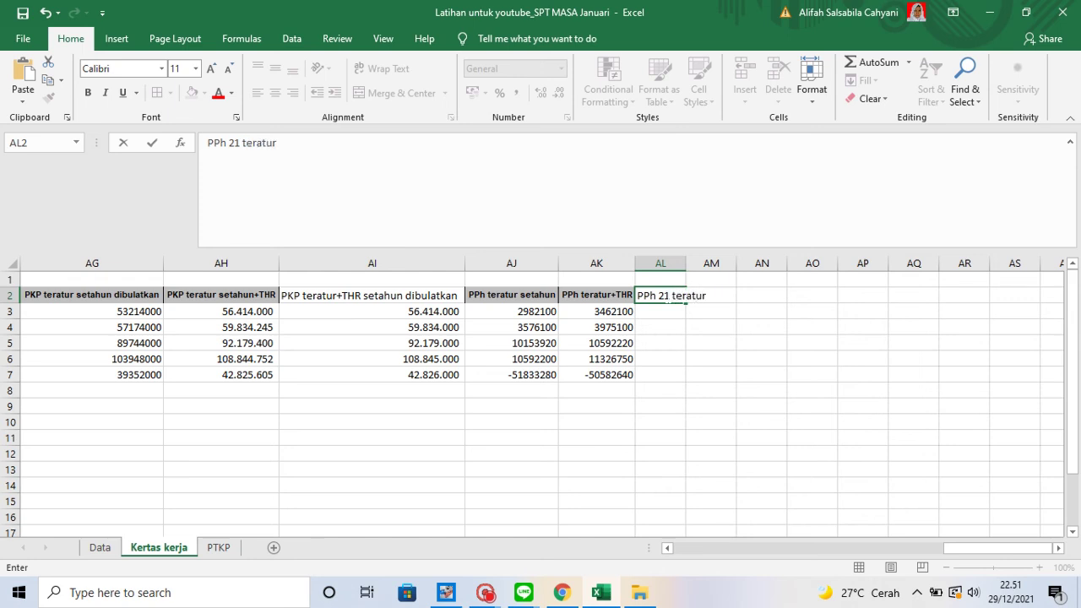
key("BackSpace")
key("BackSpace")
key("BackSpace")
key("BackSpace")
key("BackSpace")
type("HR")
key("Return")
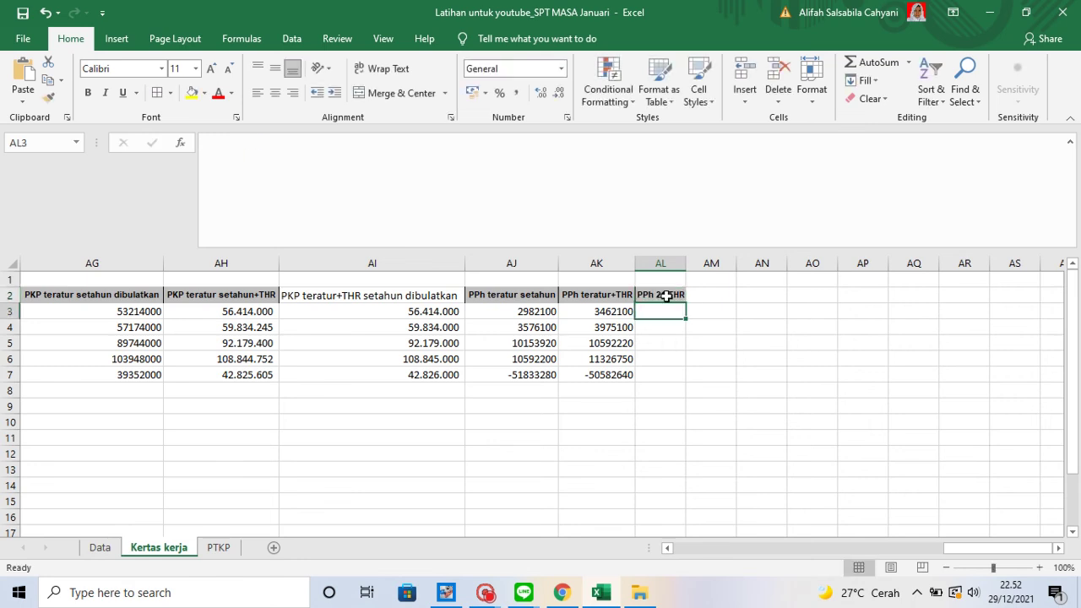
left_click(666, 295)
double_click(687, 263)
Calculate PPh 21 THR in AL3 with =AK3-AJ3 and fill the formula down to AL7
left_click(678, 307)
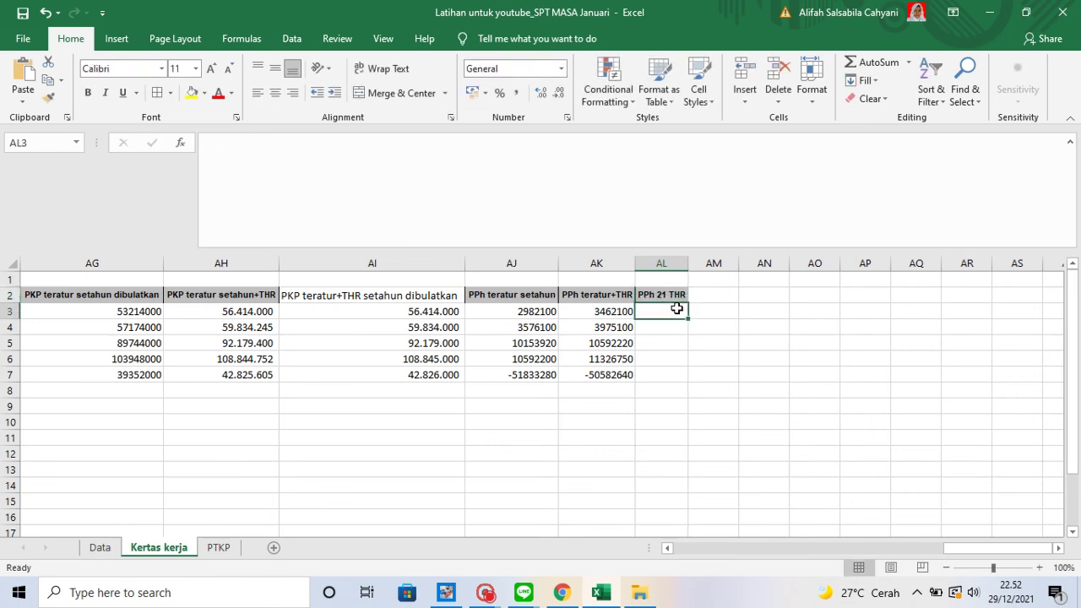
type("=")
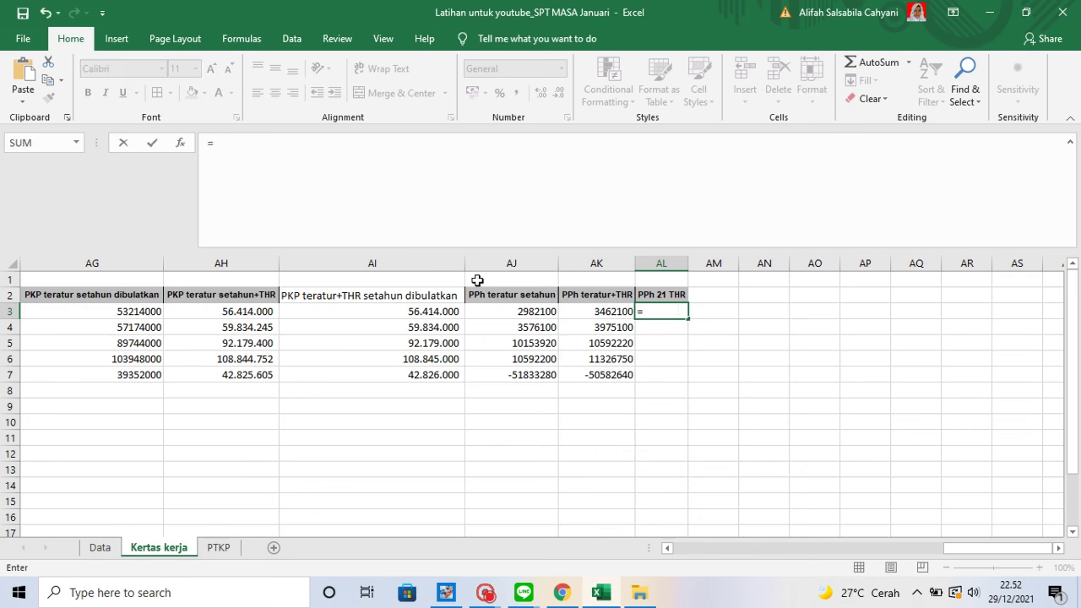
left_click(597, 313)
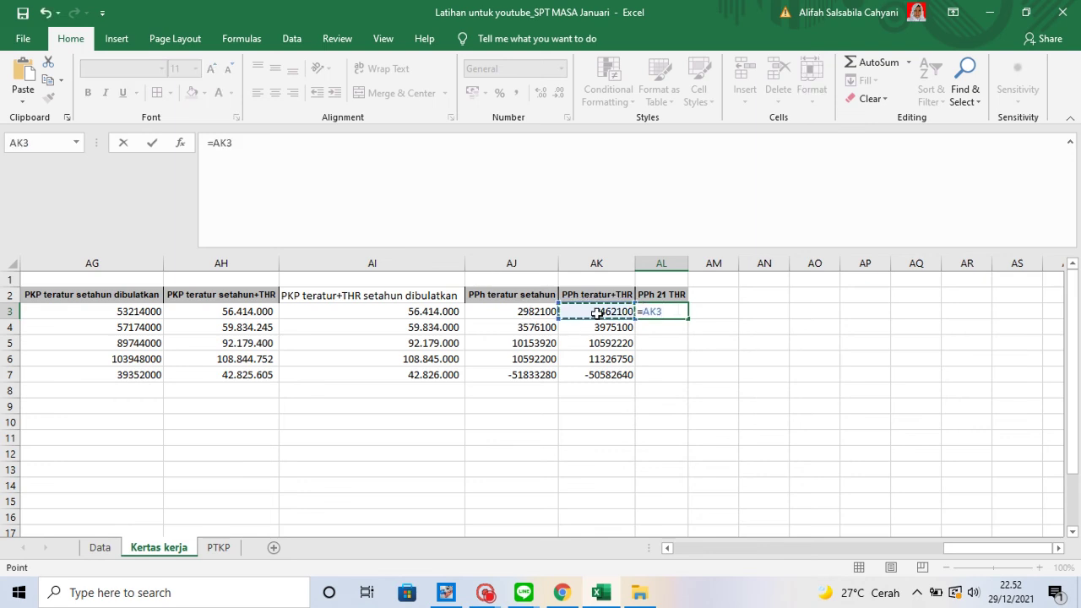
type("-")
left_click(510, 312)
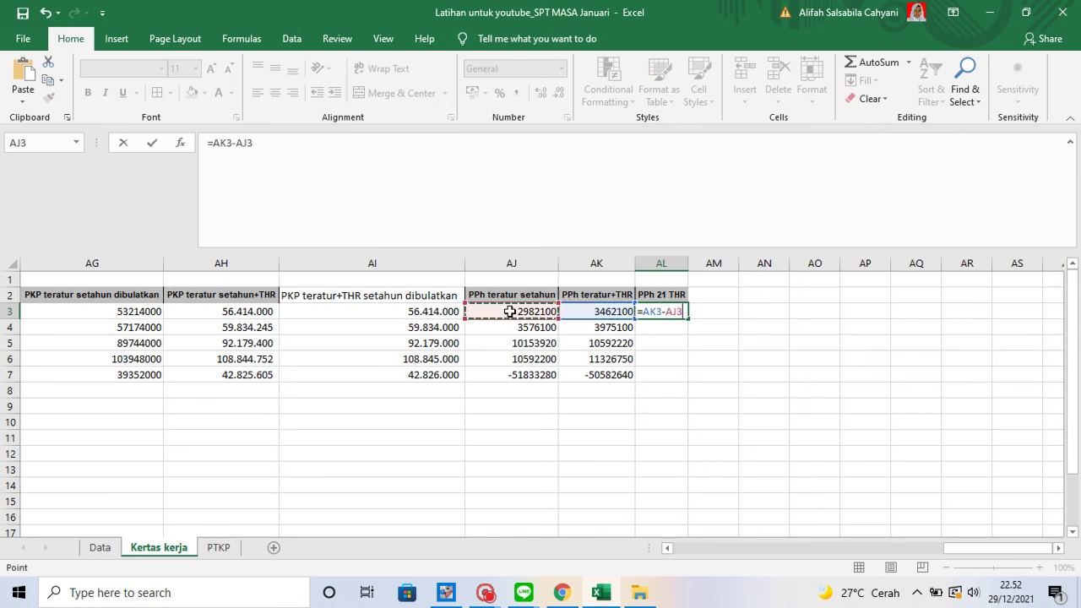
key("Return")
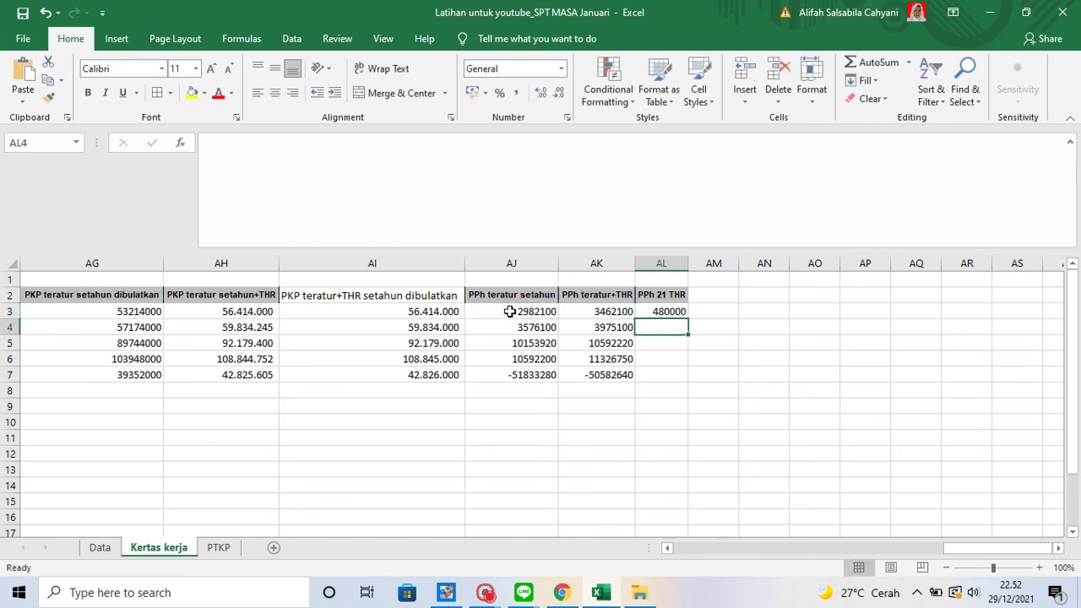
left_click(681, 312)
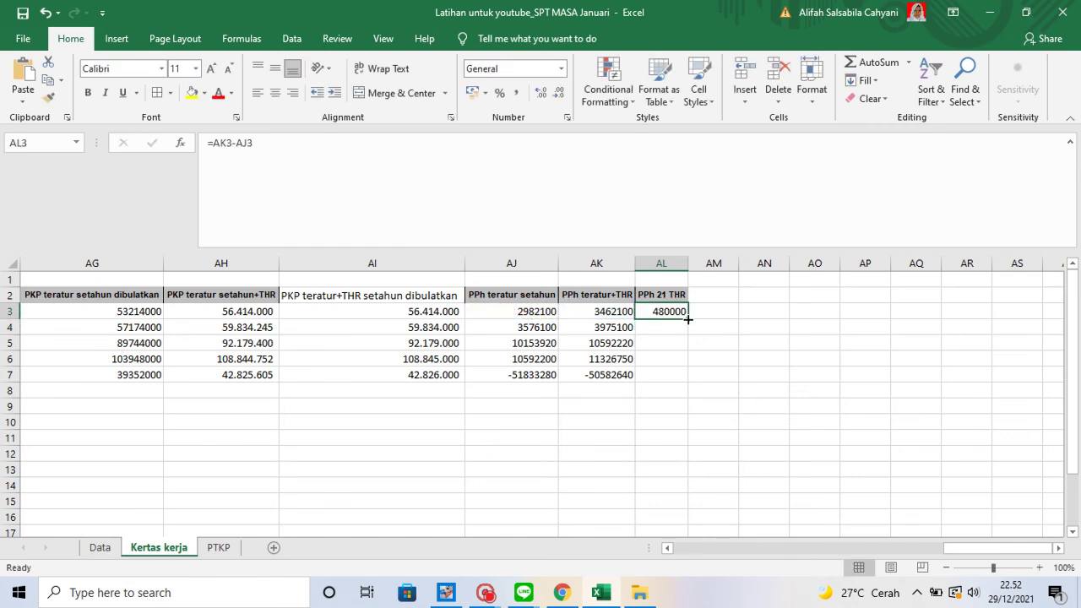
double_click(683, 313)
Enter the header "PPh 21 teratur sebulan" in AM2 and fit column AM's width to it
left_click(732, 297)
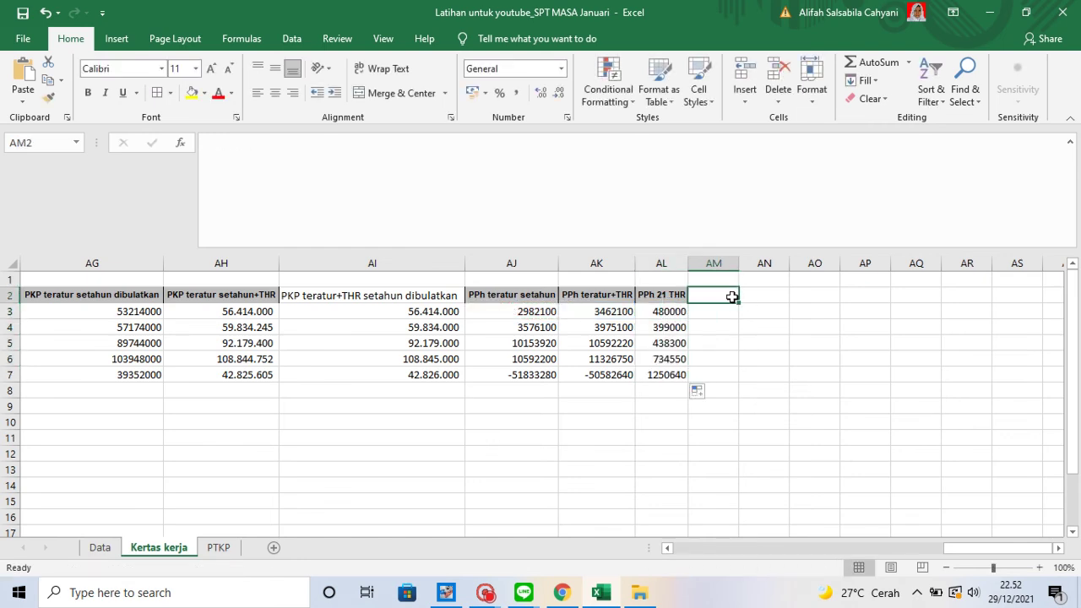
double_click(733, 297)
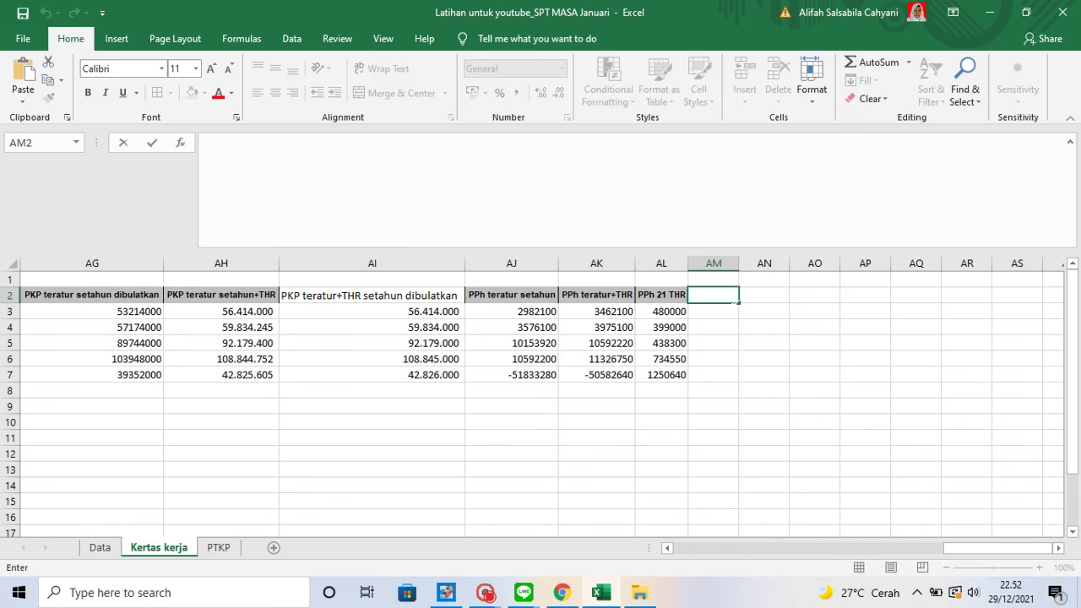
type("PPh 21 tera")
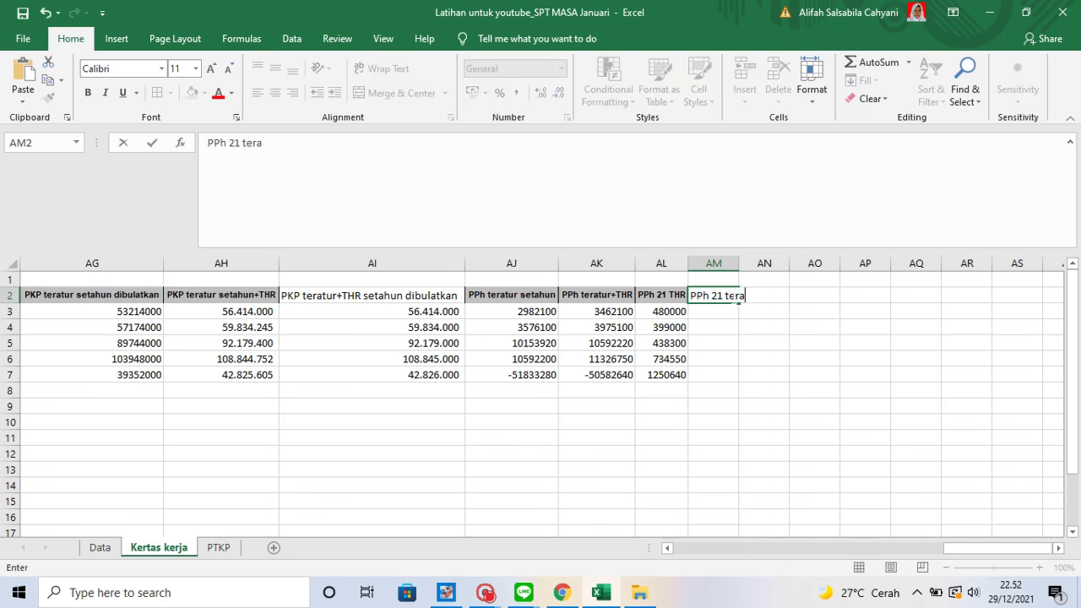
type("tur sebu")
type("lan")
key("Return")
left_click(726, 294)
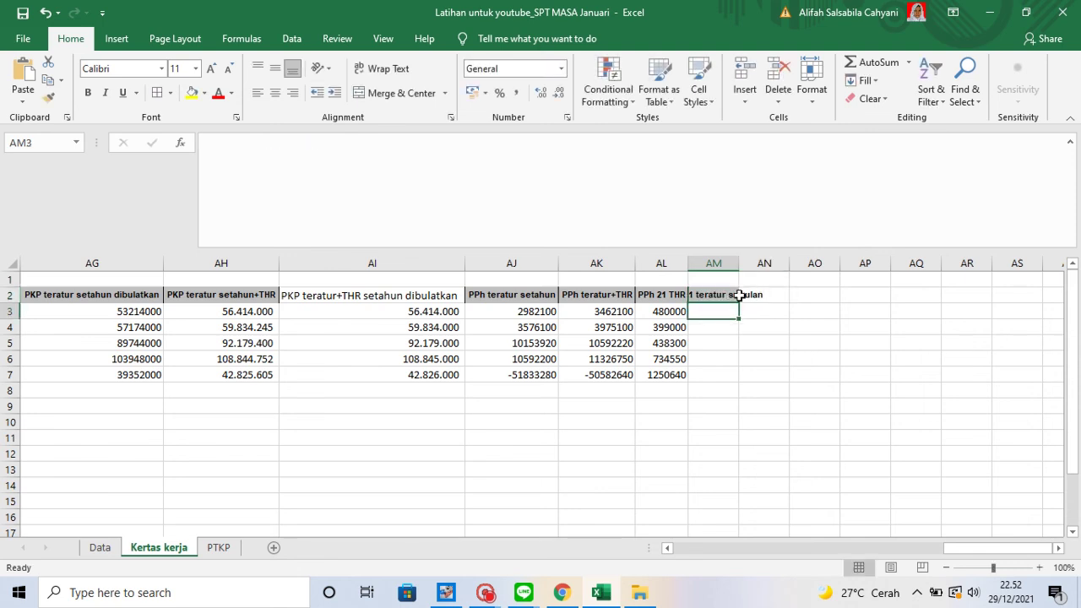
double_click(739, 264)
Divide PPh teratur setahun by Total Masa Kerja in AM3 with =AJ3/F3 and fill the formula down to AM7
left_click(735, 308)
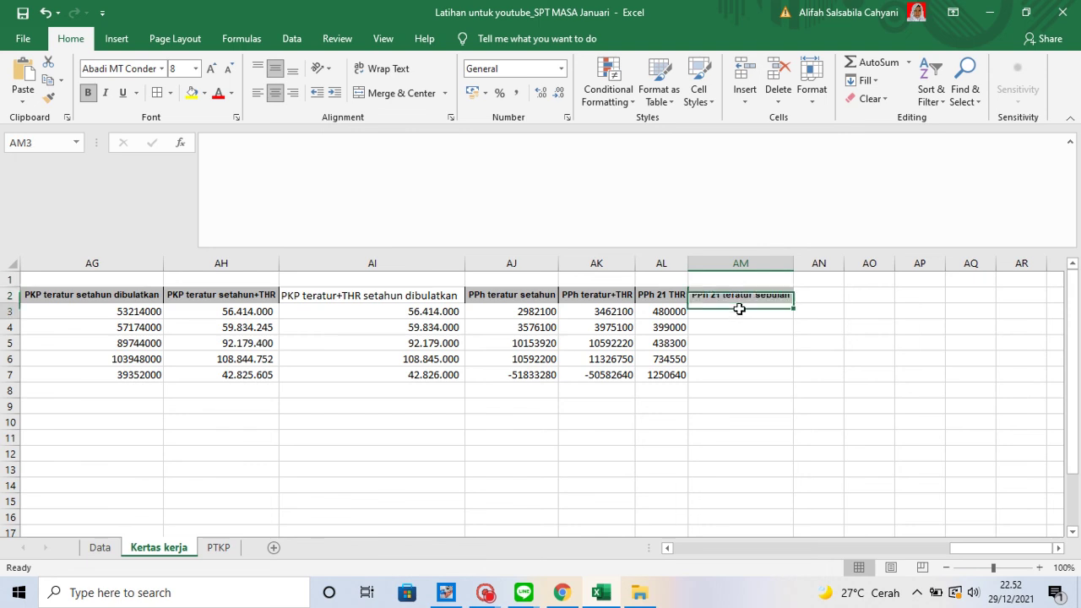
key("F2")
type("=")
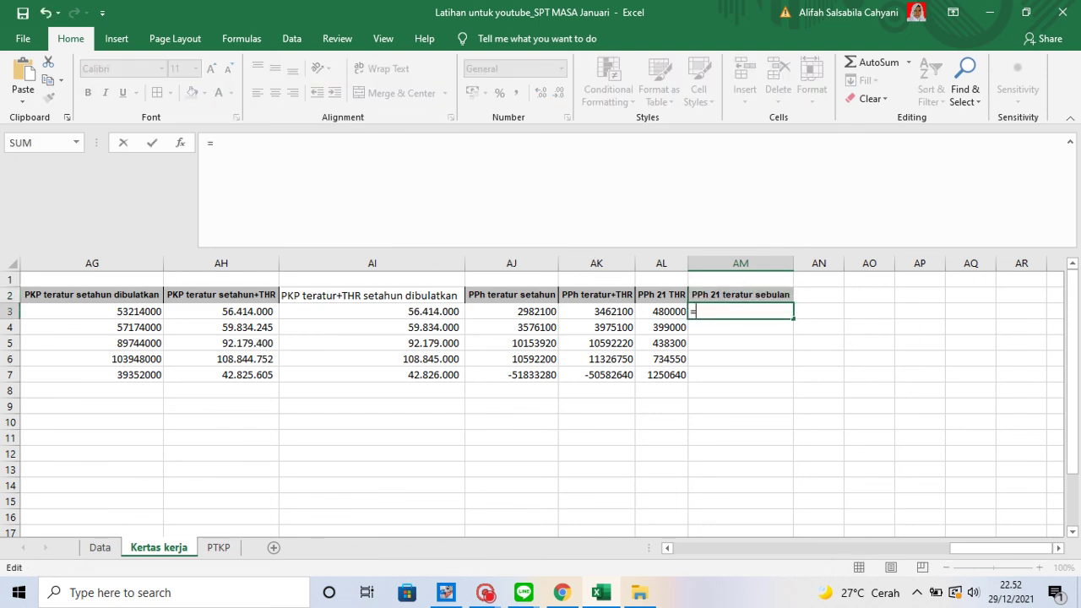
left_click(499, 311)
type("/")
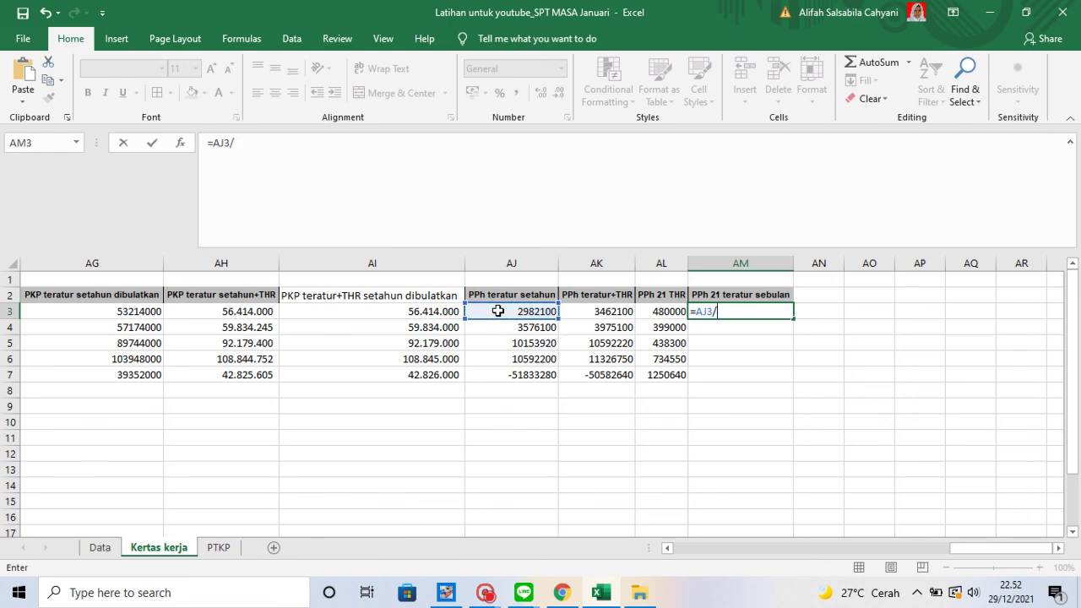
left_click_drag(673, 547, 677, 551)
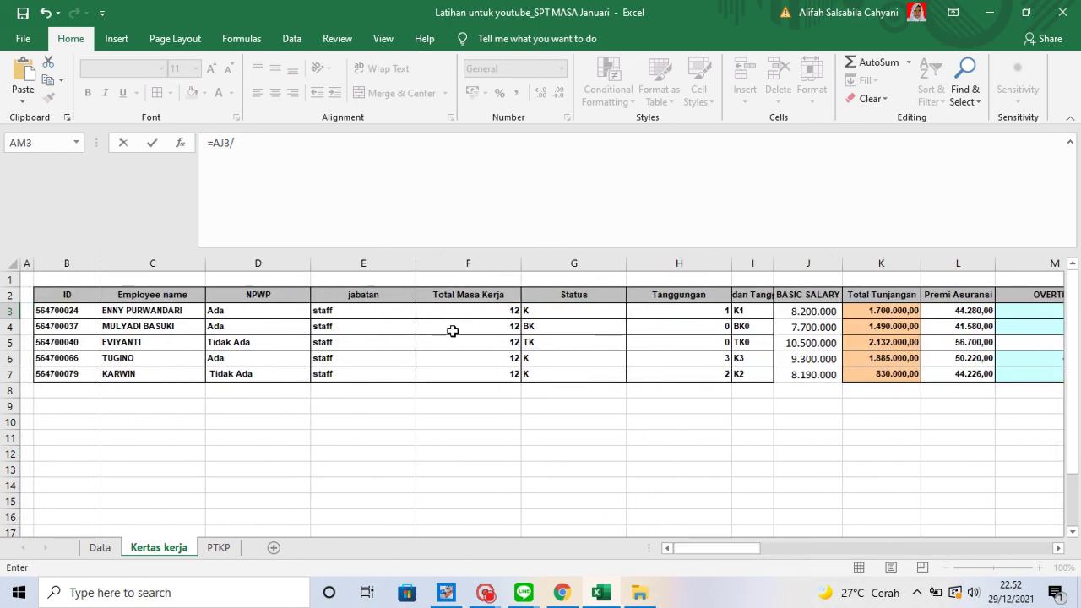
left_click(478, 311)
key("Return")
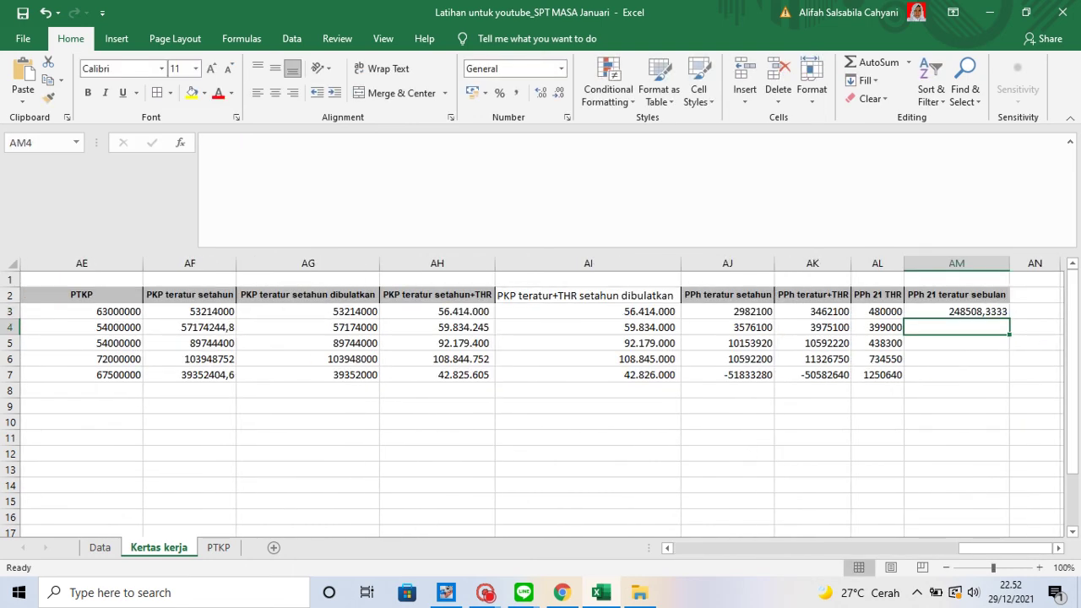
left_click(1002, 314)
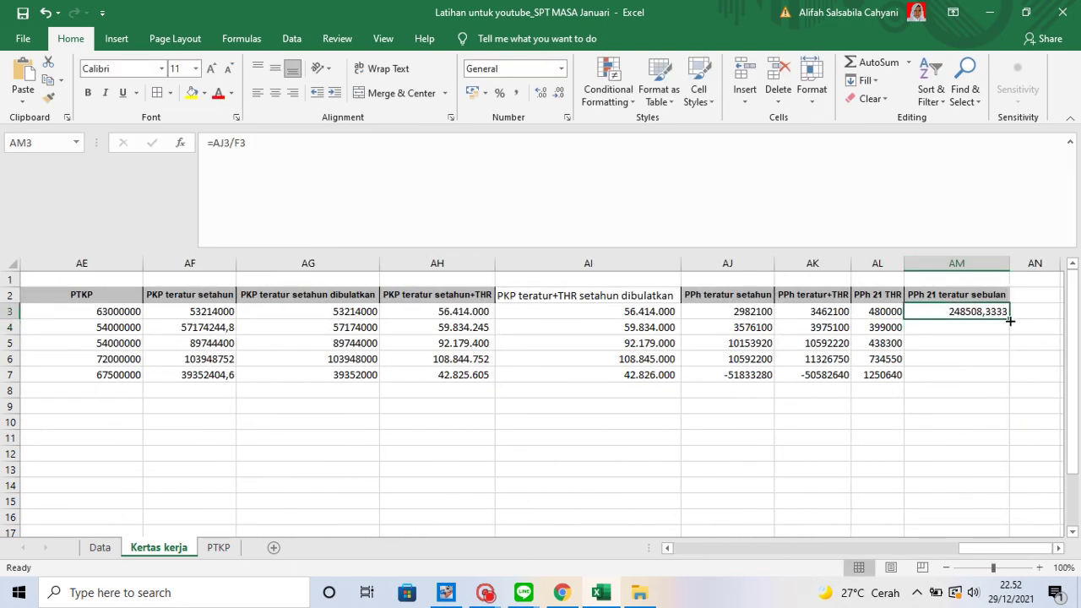
double_click(1011, 321)
Enter the header "PPh 21 THR+teratur sebulan" in AN2 and fit column AN's width to it
left_click(1030, 292)
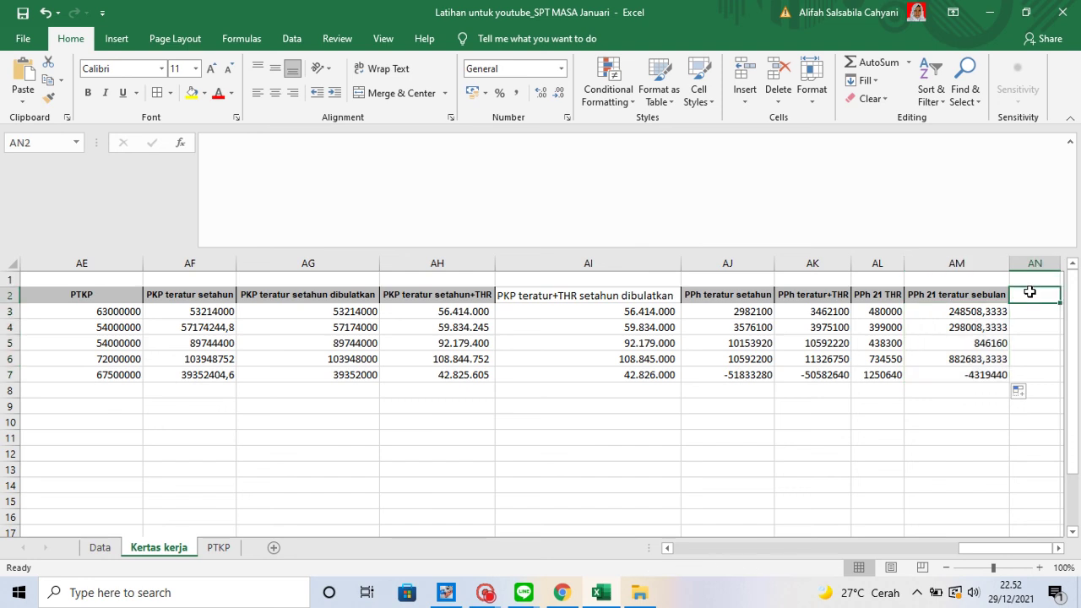
type("P")
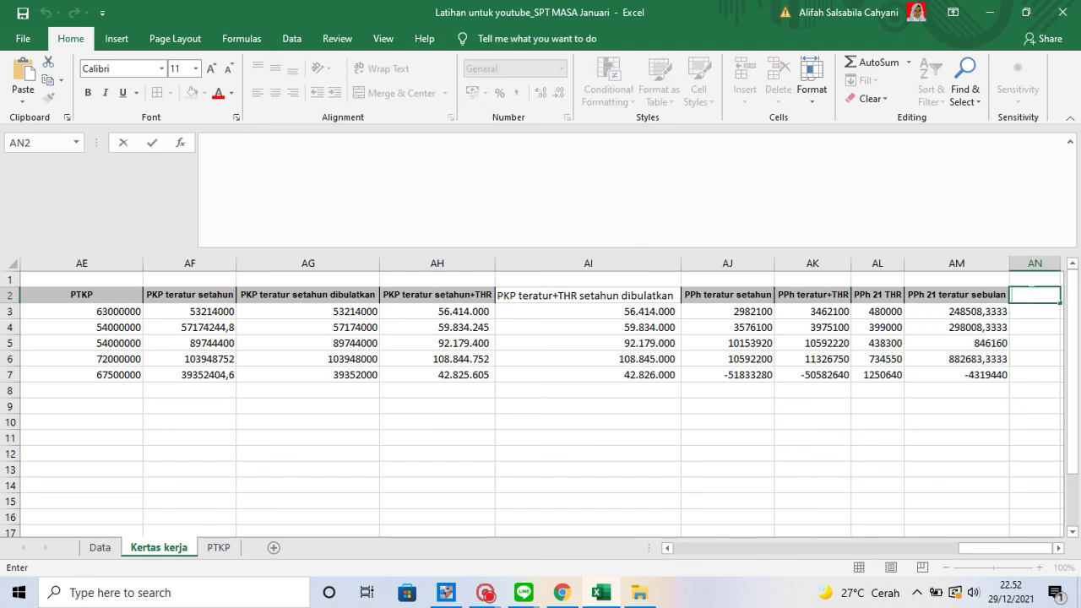
type("PPh 21 THR")
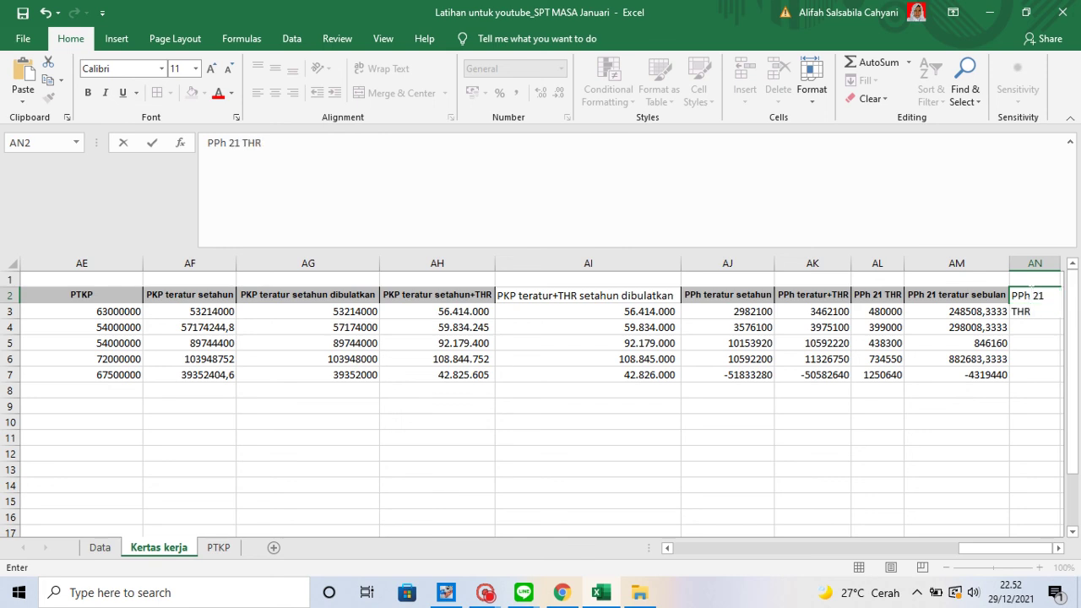
type("+teratur sebulan")
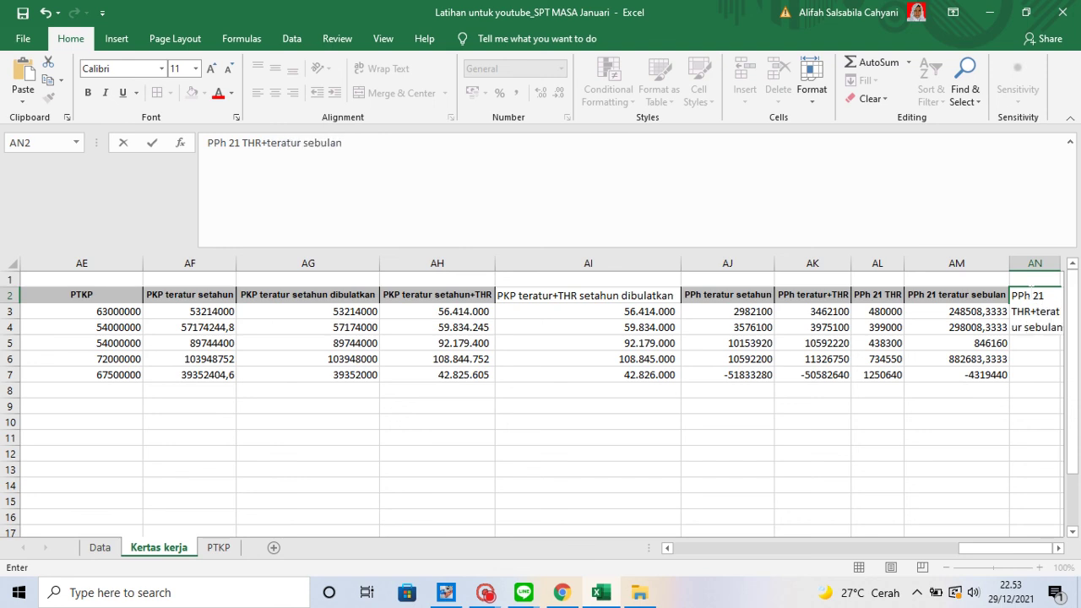
key("Return")
key("Up")
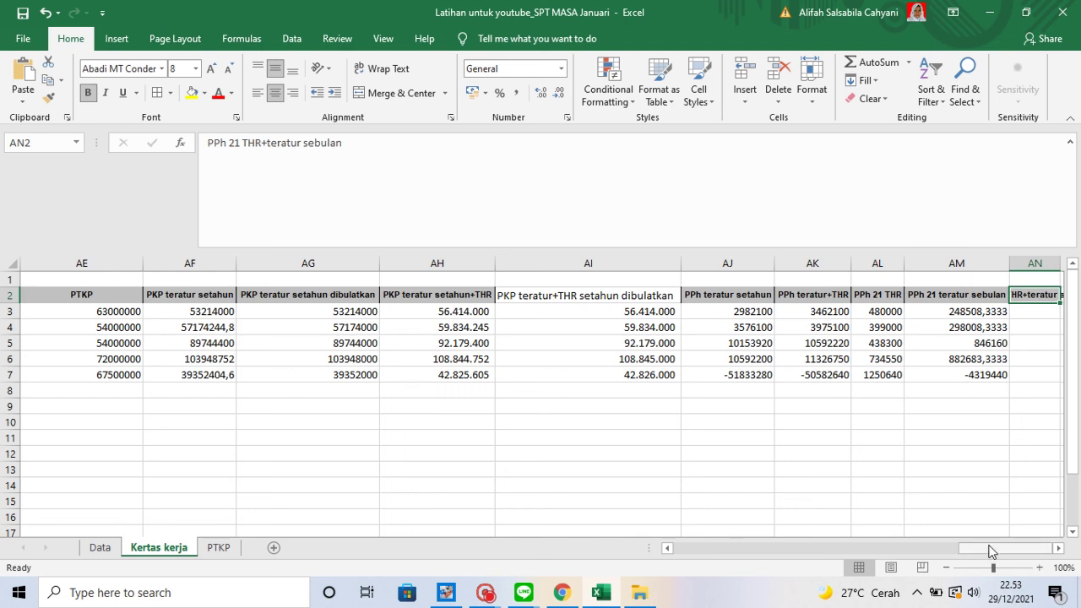
left_click(992, 551)
Add PPh 21 THR and PPh 21 teratur sebulan in AN3 with =AL3+AM3 and fill the formula down to AN7
left_click(1055, 310)
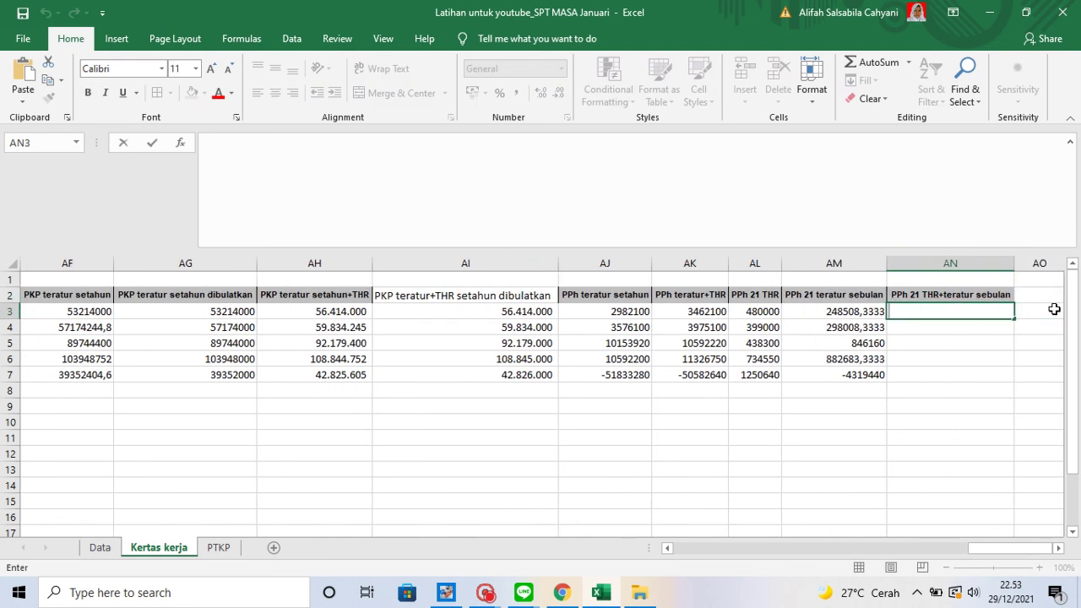
type("=")
left_click(769, 311)
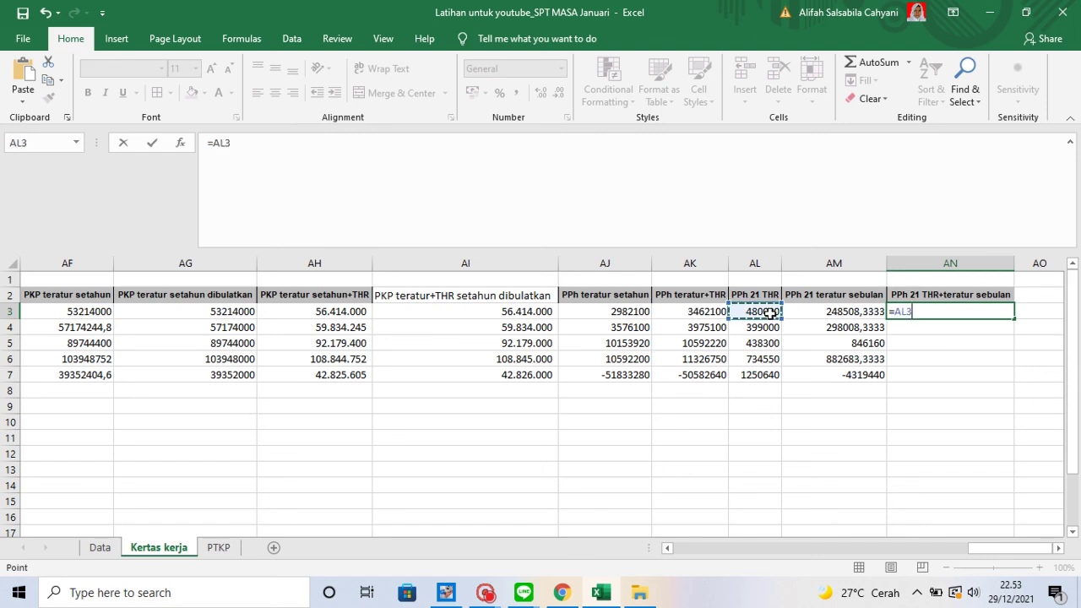
type("+")
left_click(820, 312)
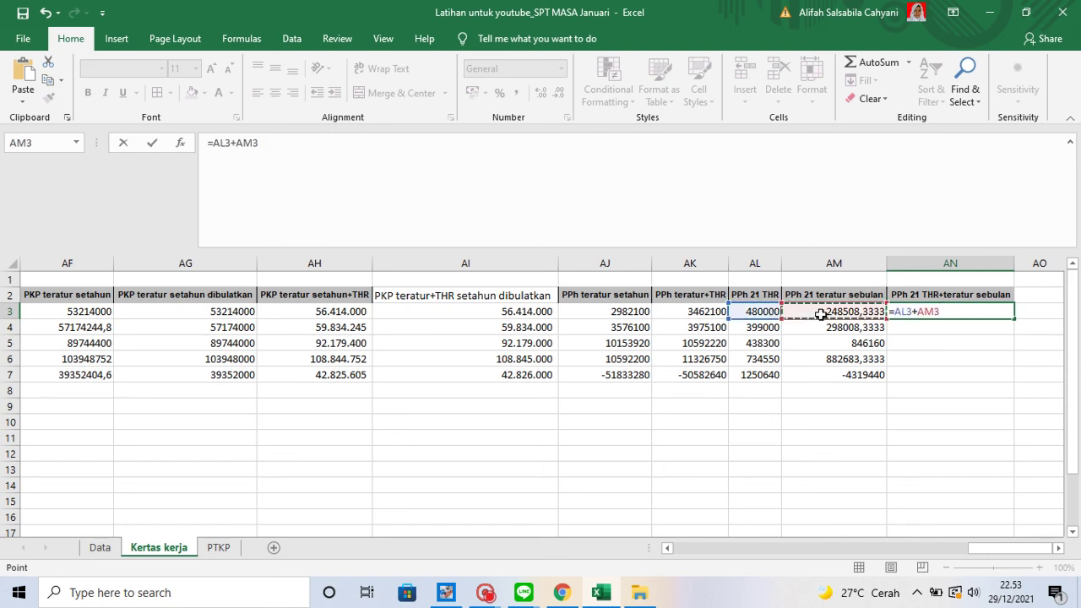
key("Return")
left_click(929, 311)
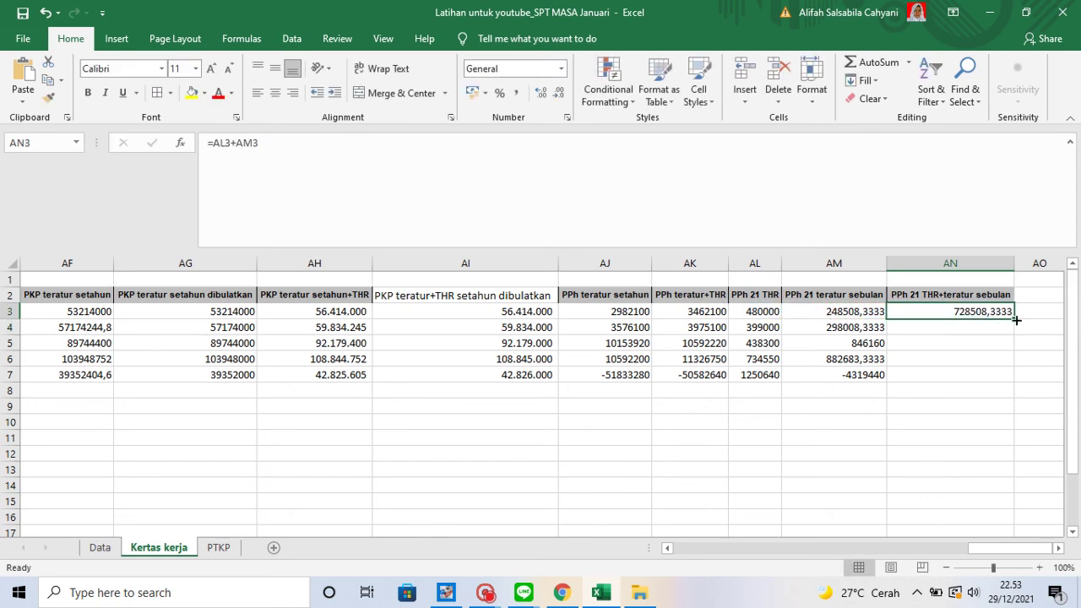
double_click(1016, 320)
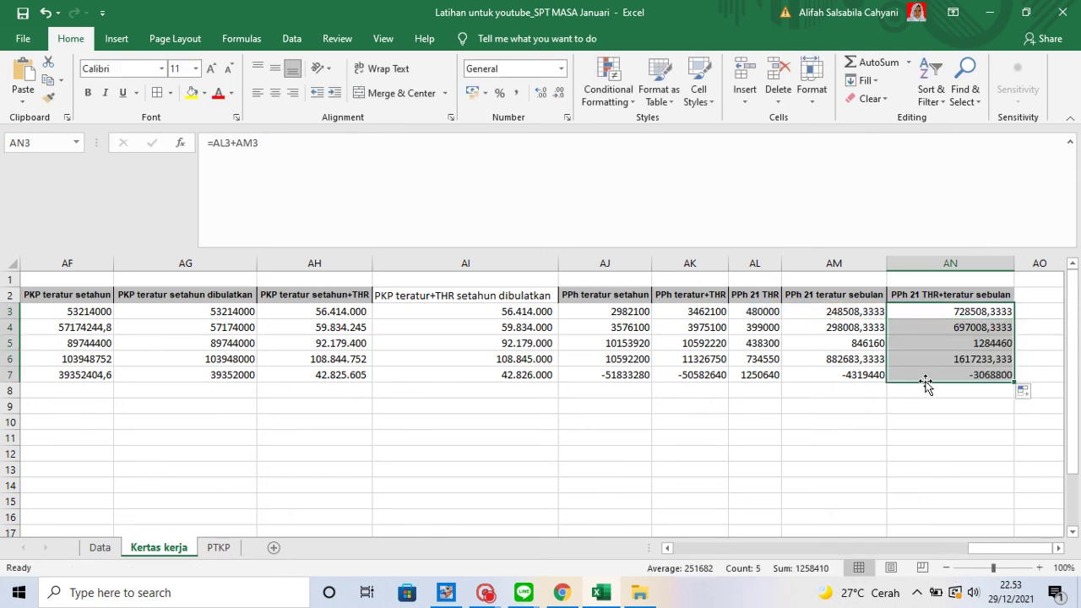
Check the tax formulas in AK7 and AJ7, and remove the leading space before "Tidak Ada" in the NPWP cell D7
left_click(690, 378)
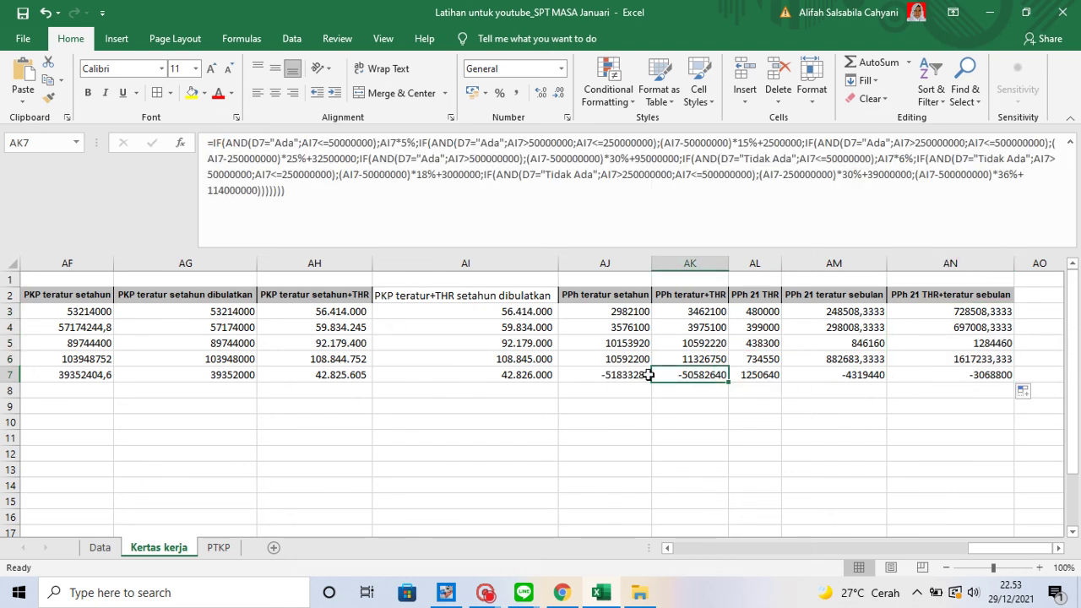
left_click(610, 371)
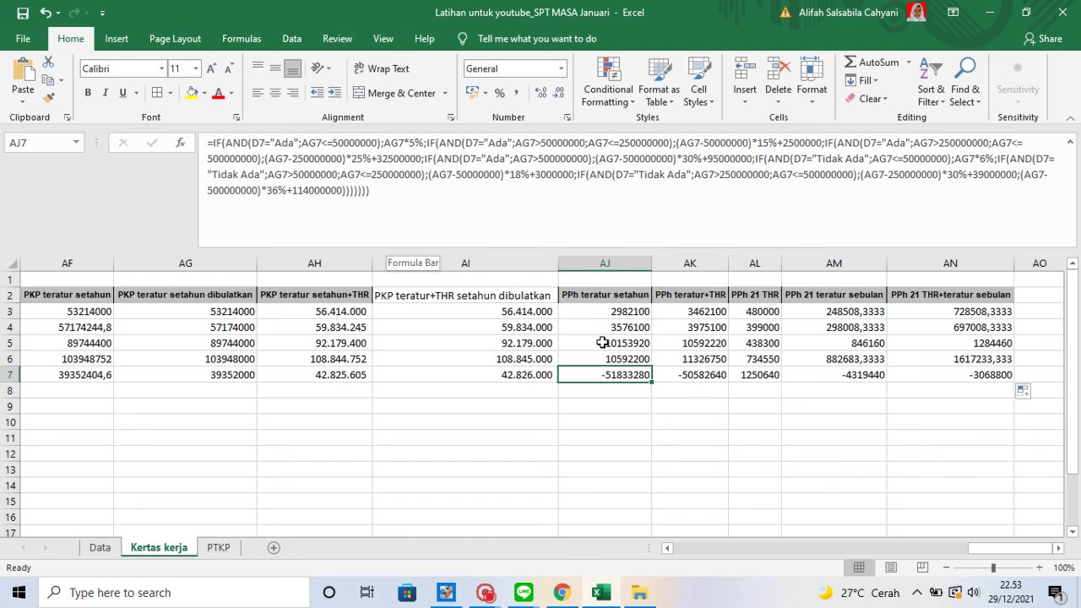
key("F2")
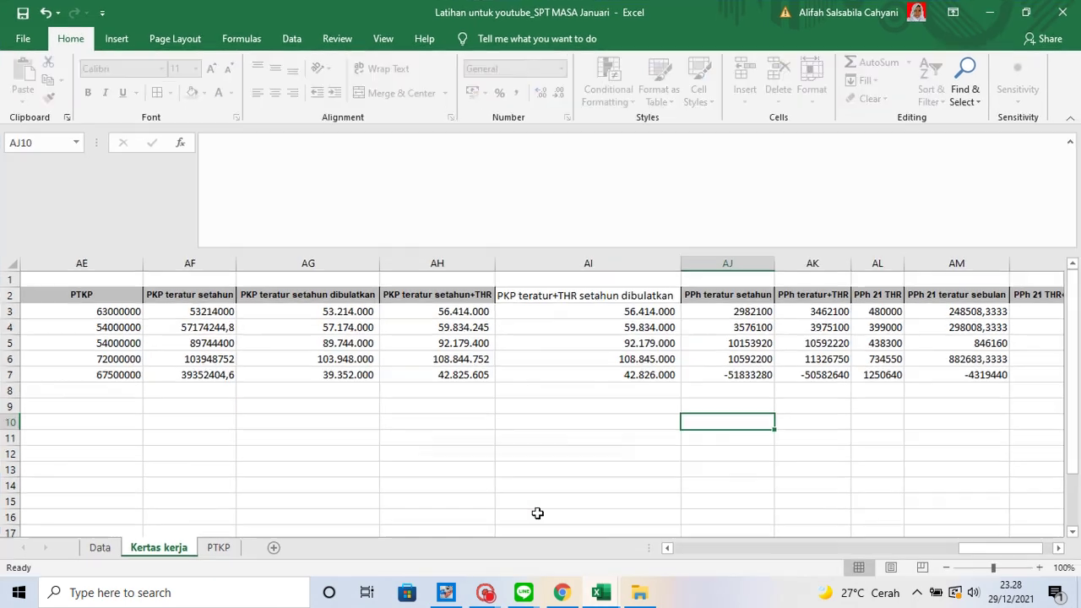
left_click(715, 371)
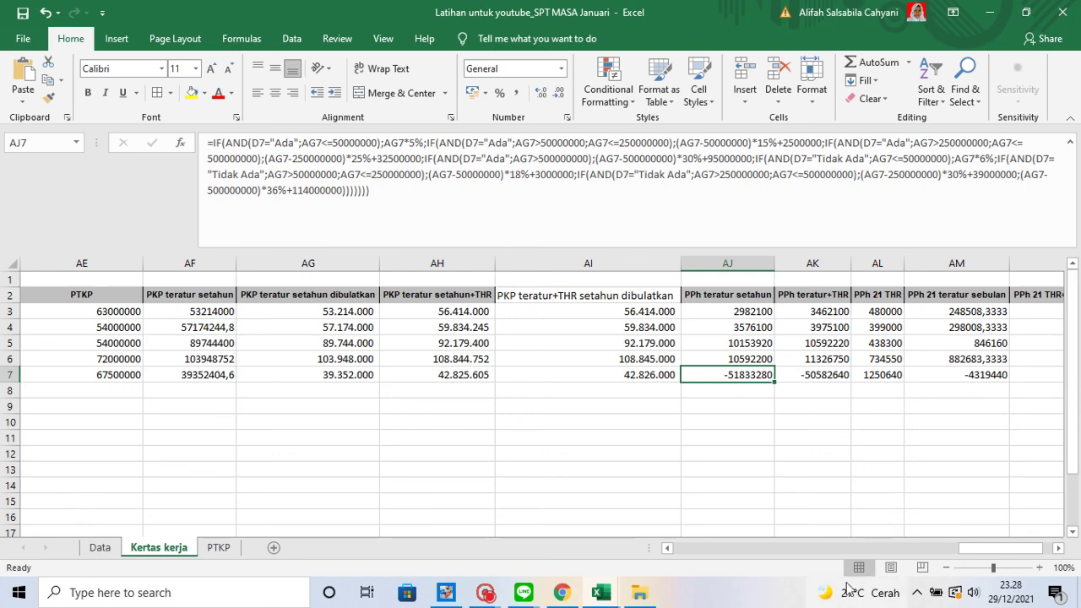
left_click_drag(977, 548, 672, 549)
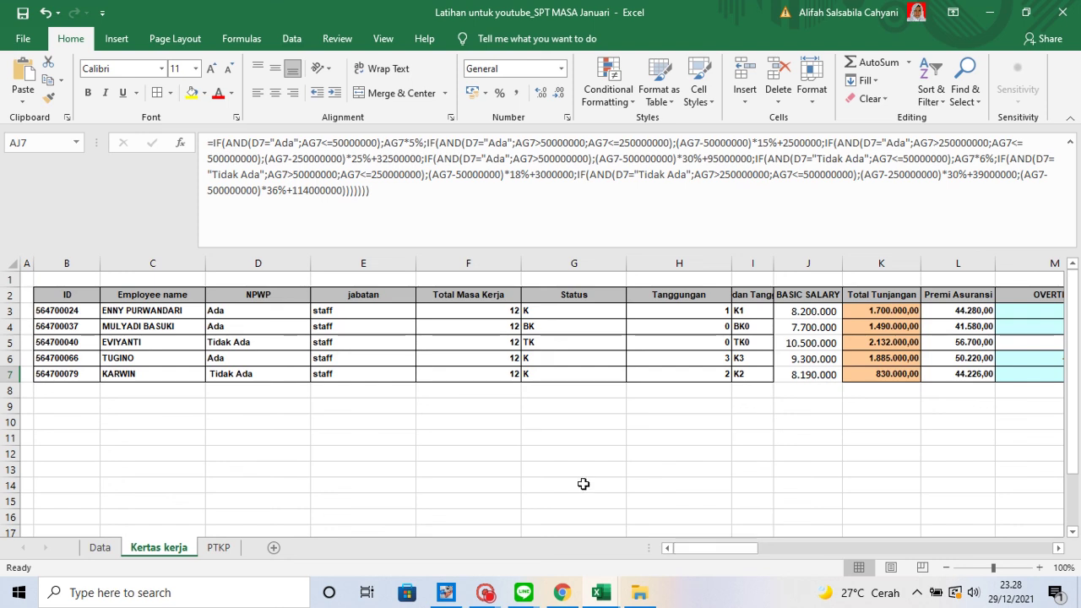
left_click(257, 373)
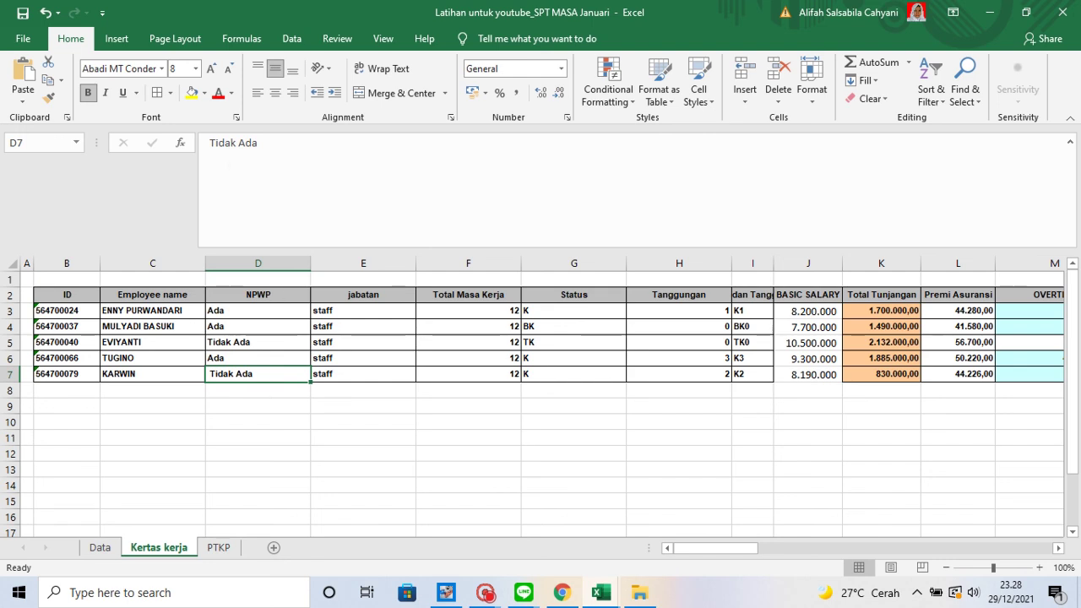
left_click(211, 144)
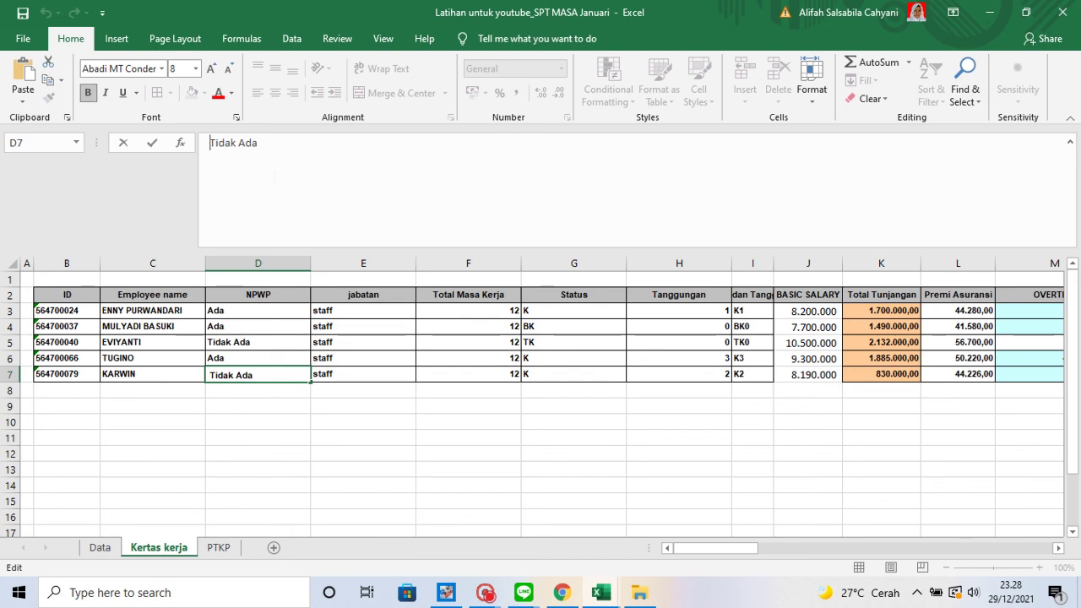
key("BackSpace")
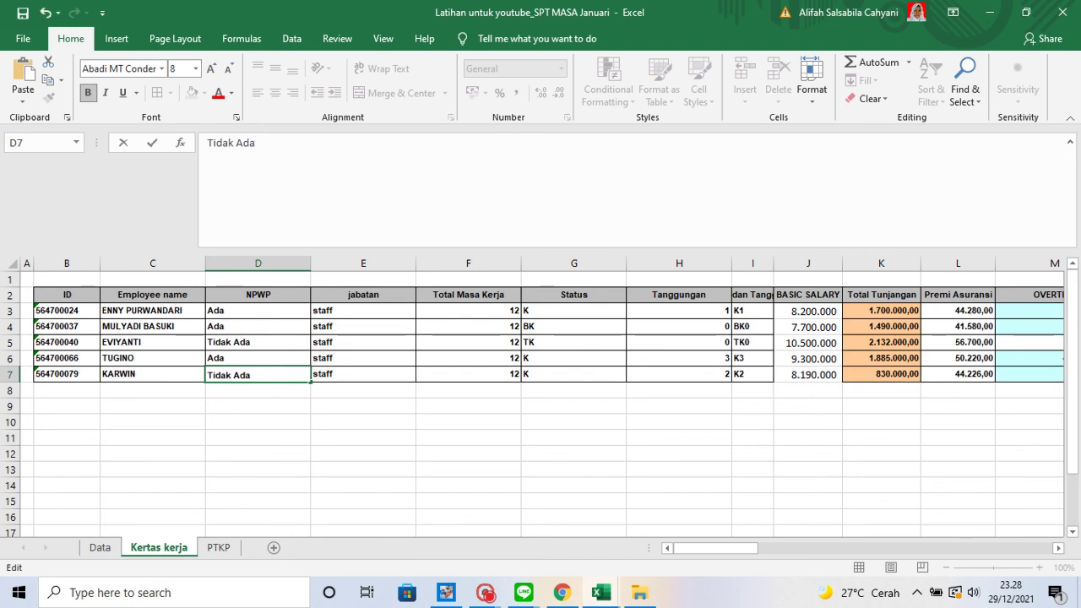
key("Return")
Review the recalculated PPh columns, the formulas in AK3, AK4 and AL3, and the preceding income and deduction columns
left_click_drag(733, 550, 1037, 549)
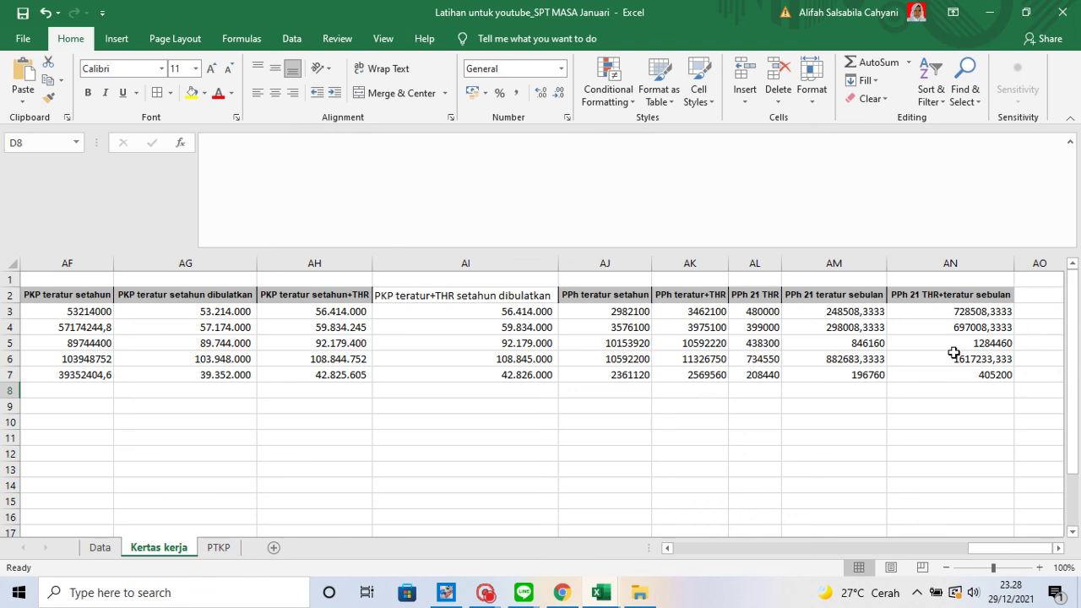
left_click(701, 314)
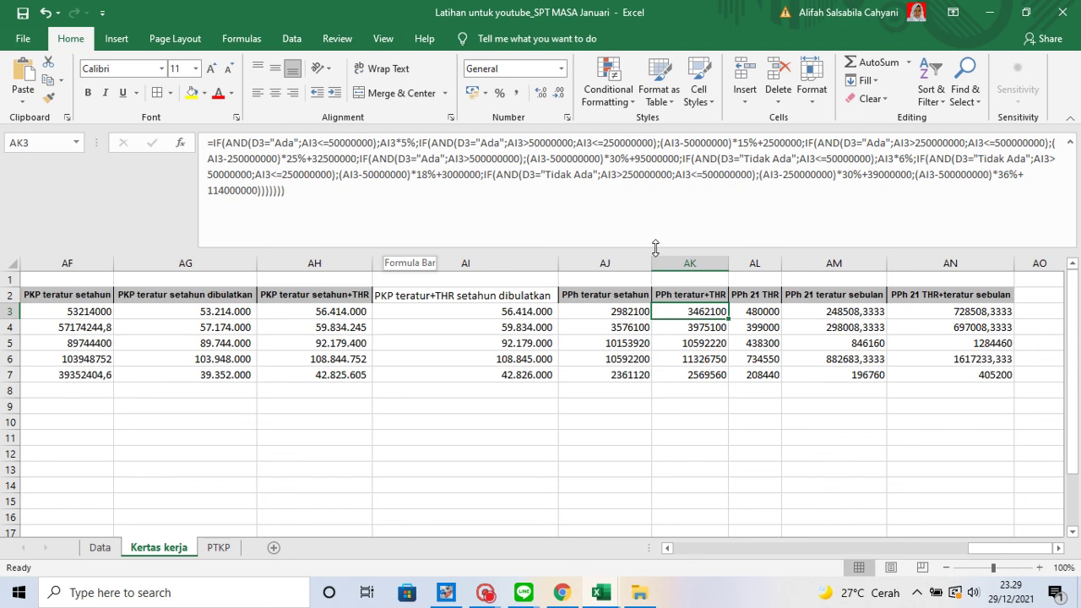
key("Down")
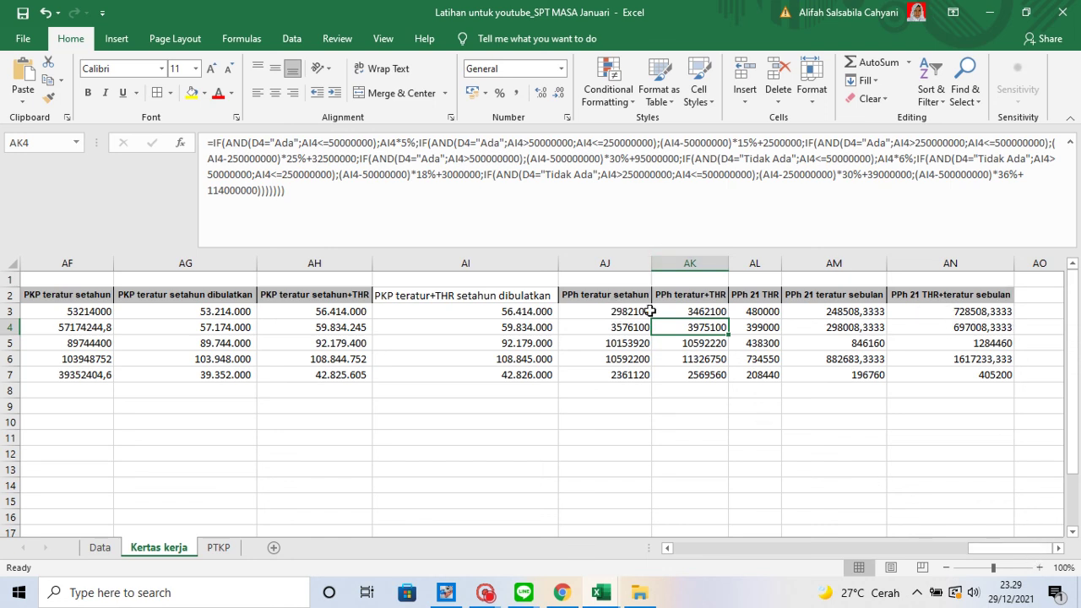
left_click(771, 311)
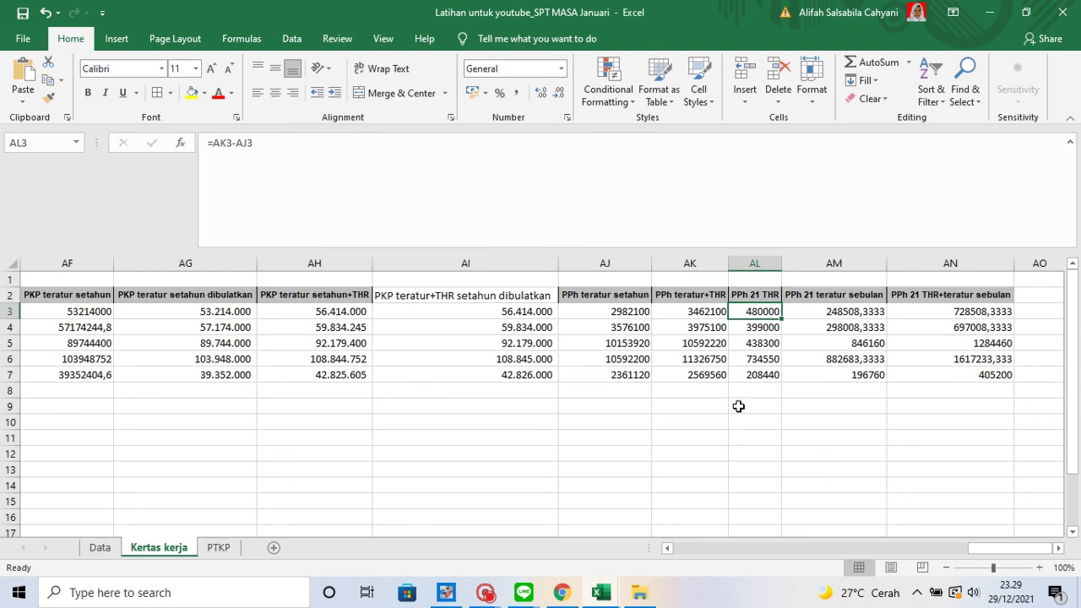
left_click(741, 550)
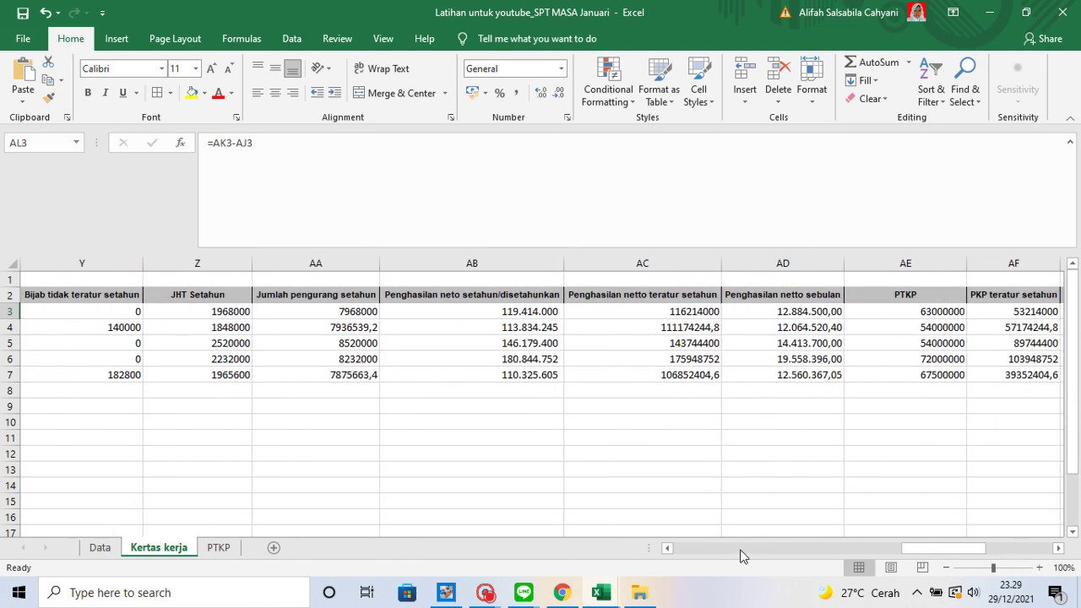
left_click(741, 555)
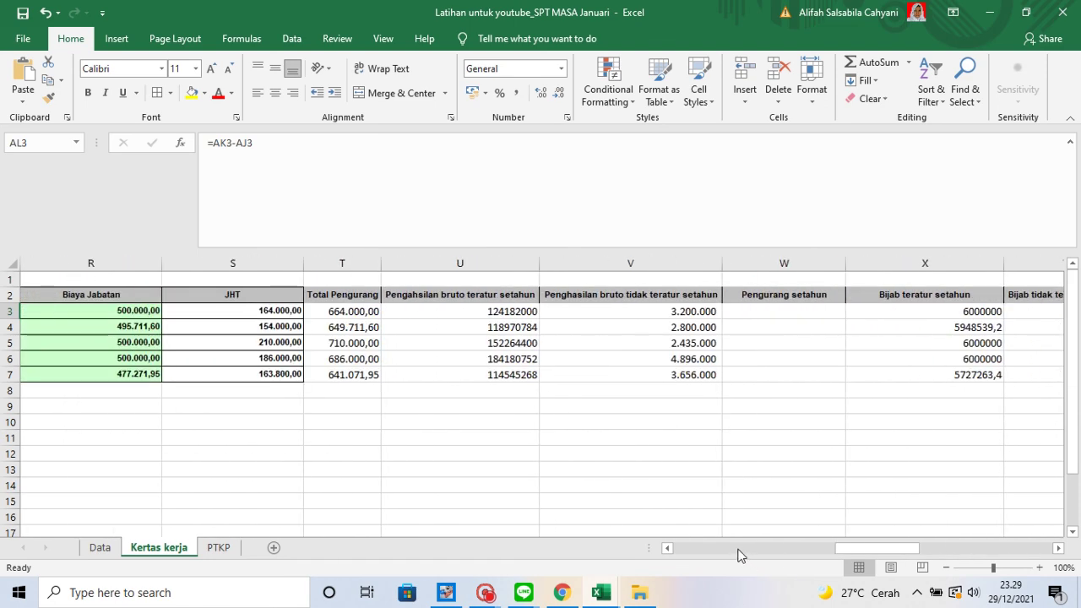
left_click(1056, 548)
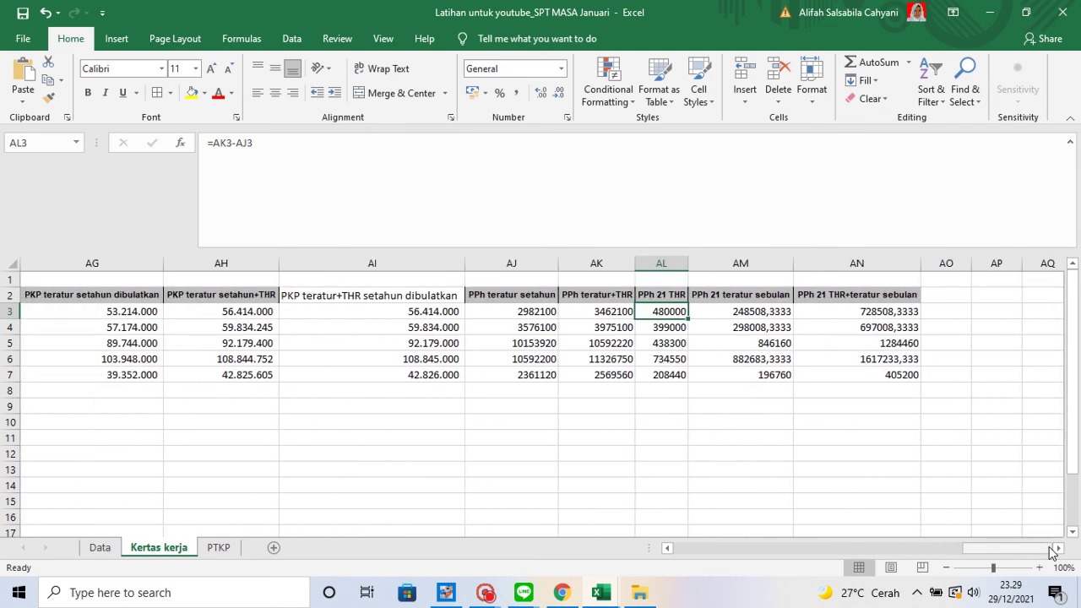